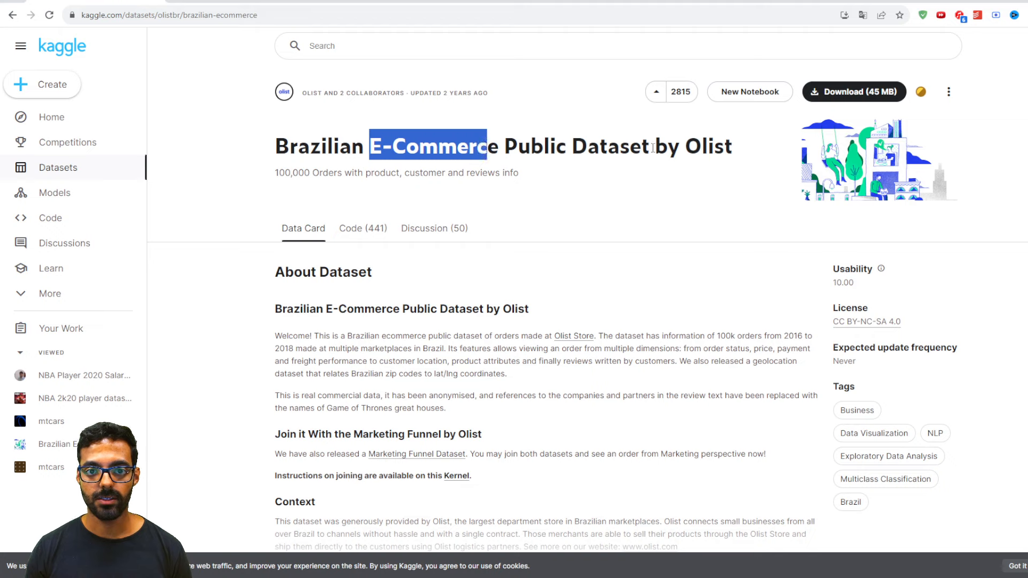
{"action": "left_click_drag", "start_coordinate": [686, 146], "coordinate": [747, 153]}
{"action": "left_click", "coordinate": [746, 153]}
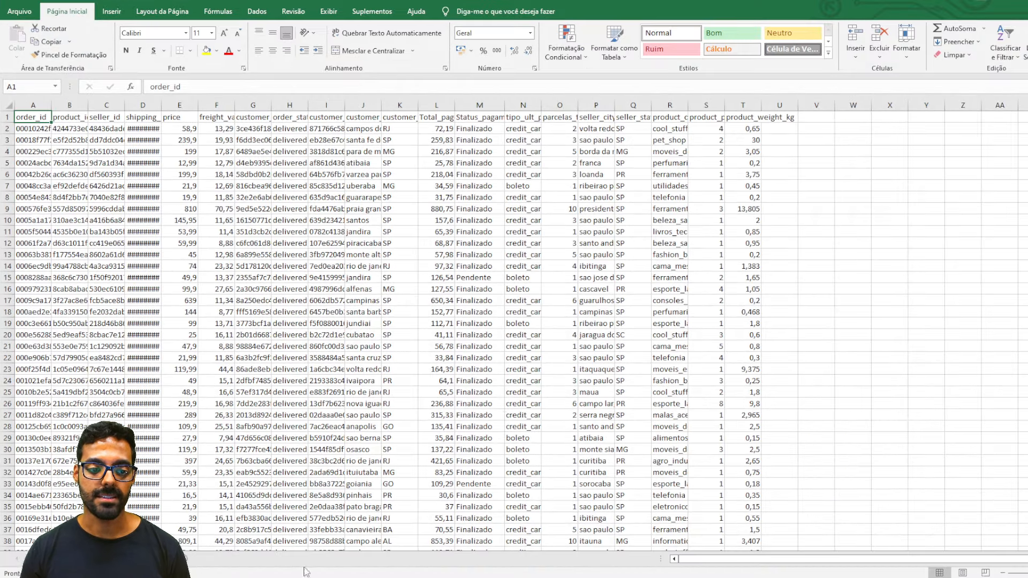
{"action": "left_click", "coordinate": [501, 405]}
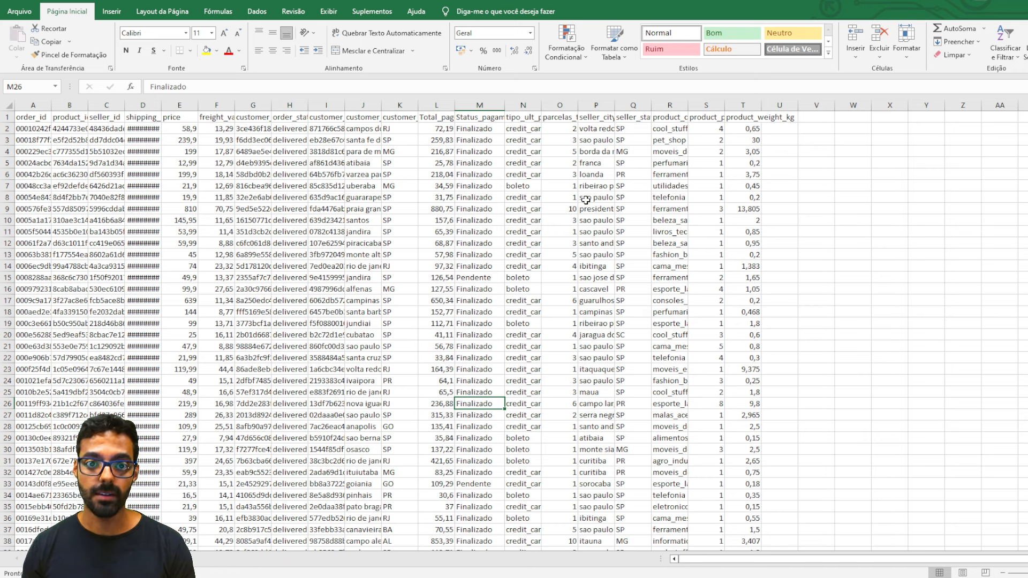
- Create a pivot table from the whole order dataset, A1:T102426, placed on the existing sheet at cell V1
{"action": "left_click", "coordinate": [33, 116]}
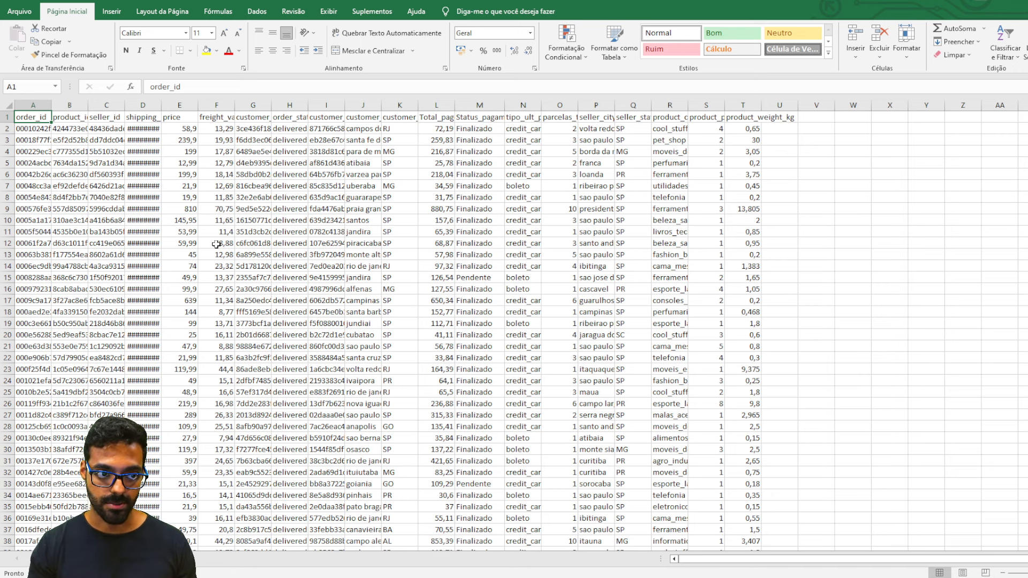
{"action": "key", "text": "ctrl+shift+End"}
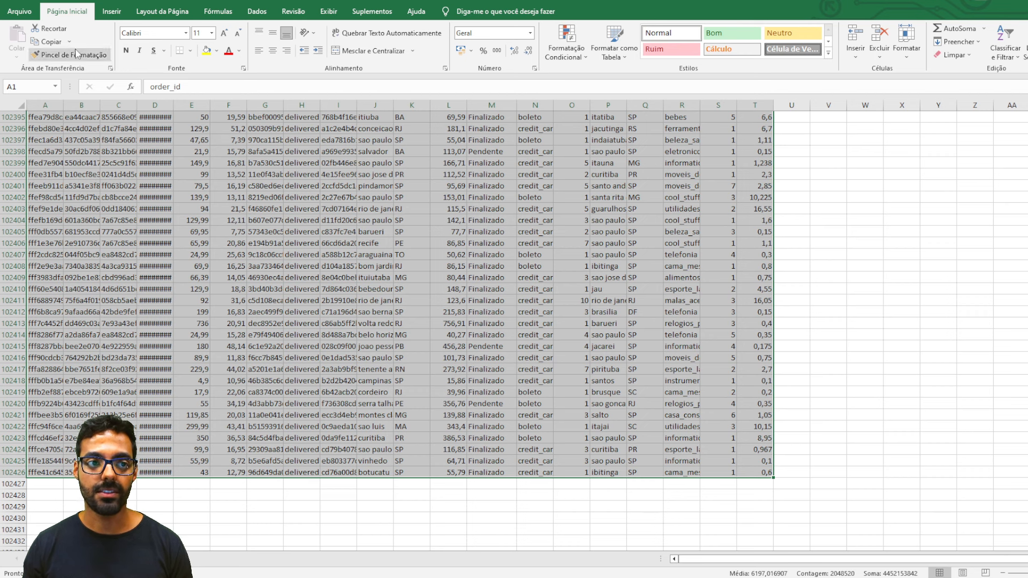
{"action": "left_click", "coordinate": [111, 11]}
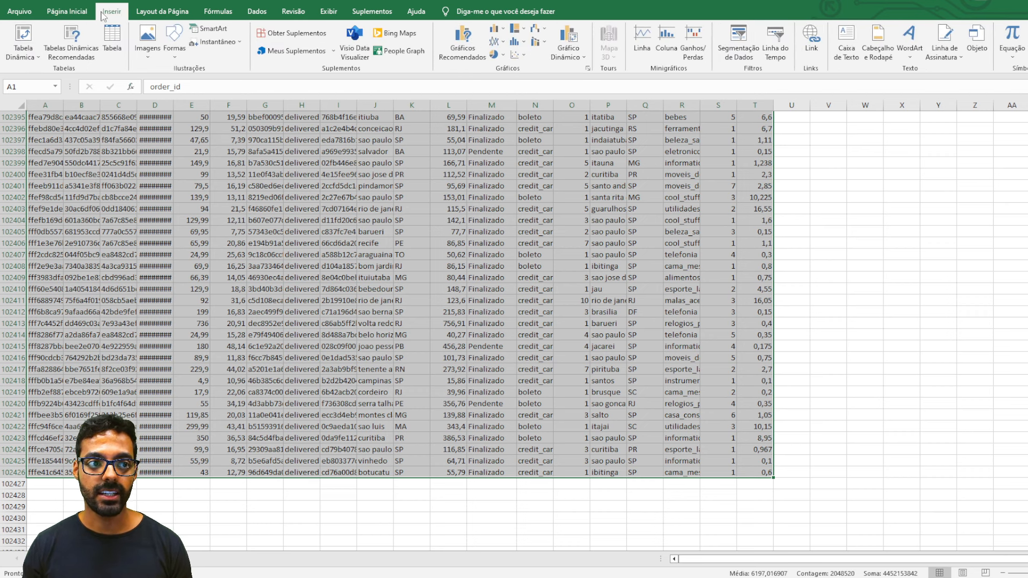
{"action": "left_click", "coordinate": [23, 34]}
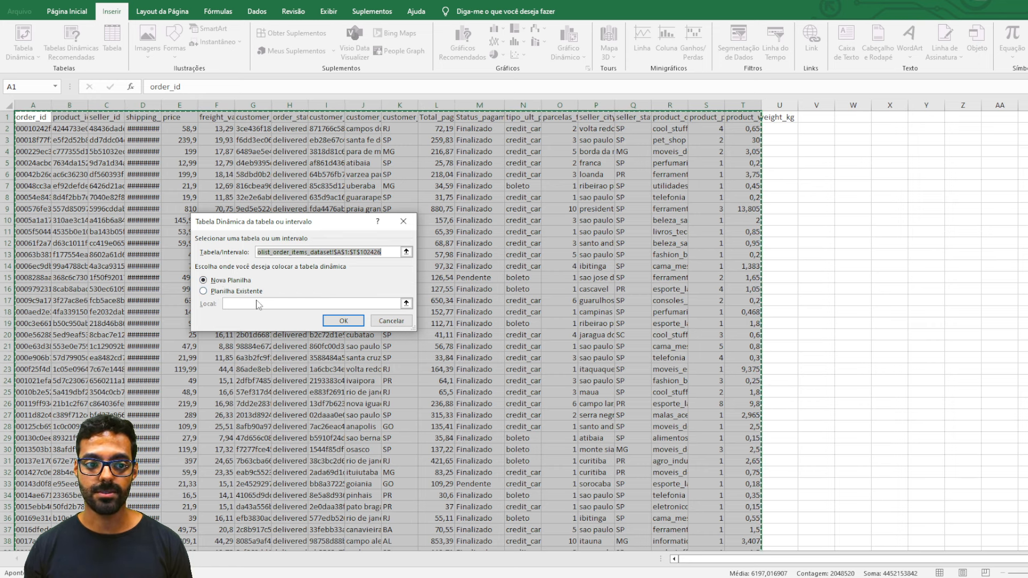
{"action": "left_click", "coordinate": [244, 291]}
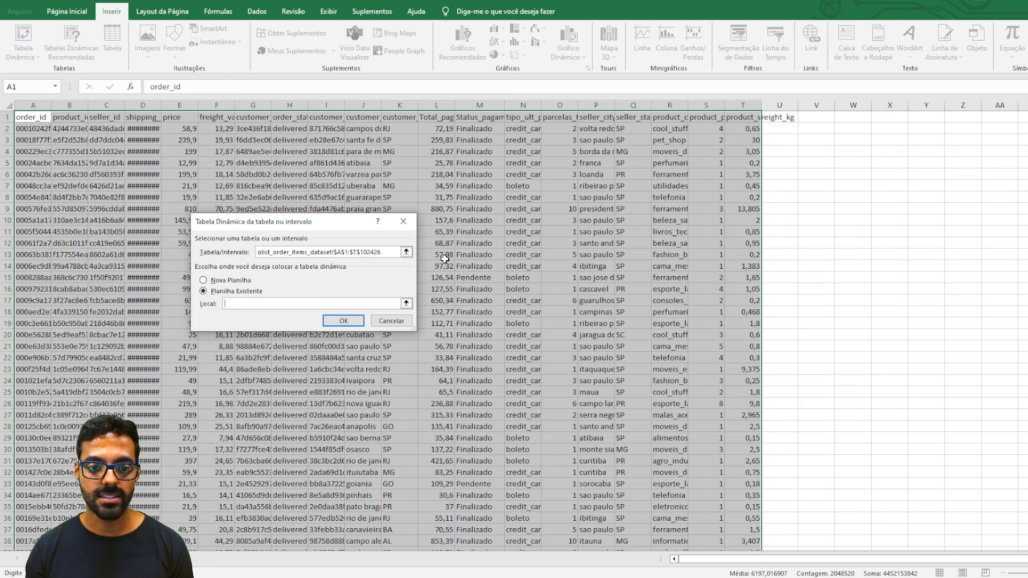
{"action": "left_click", "coordinate": [829, 116]}
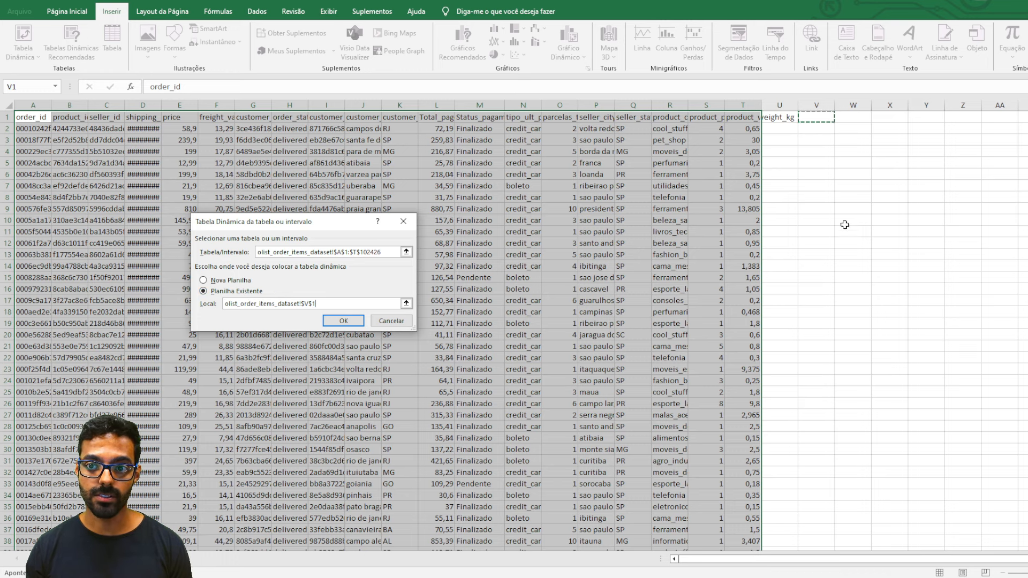
{"action": "left_click", "coordinate": [344, 321]}
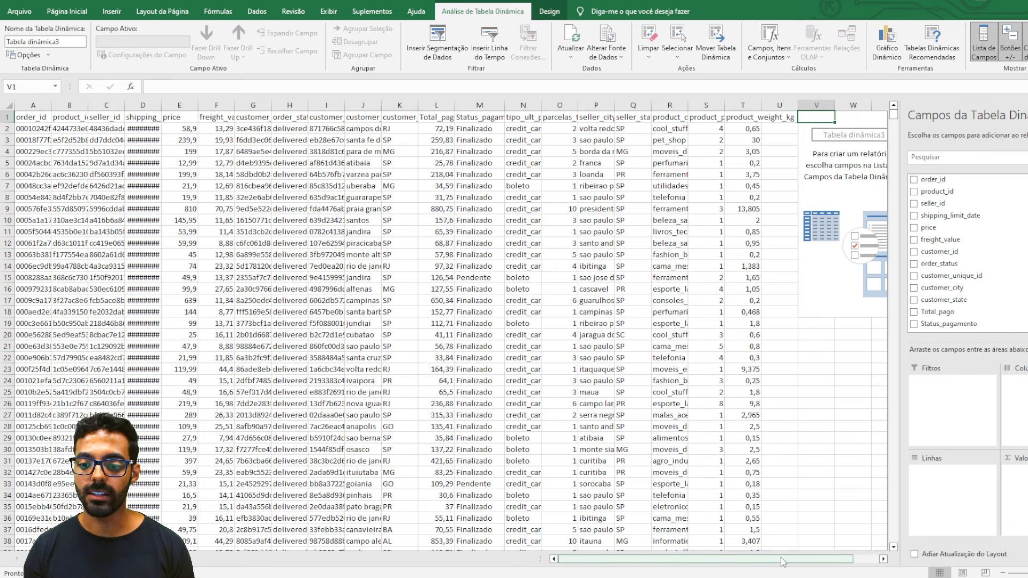
{"action": "left_click_drag", "start_coordinate": [833, 560], "coordinate": [858, 563]}
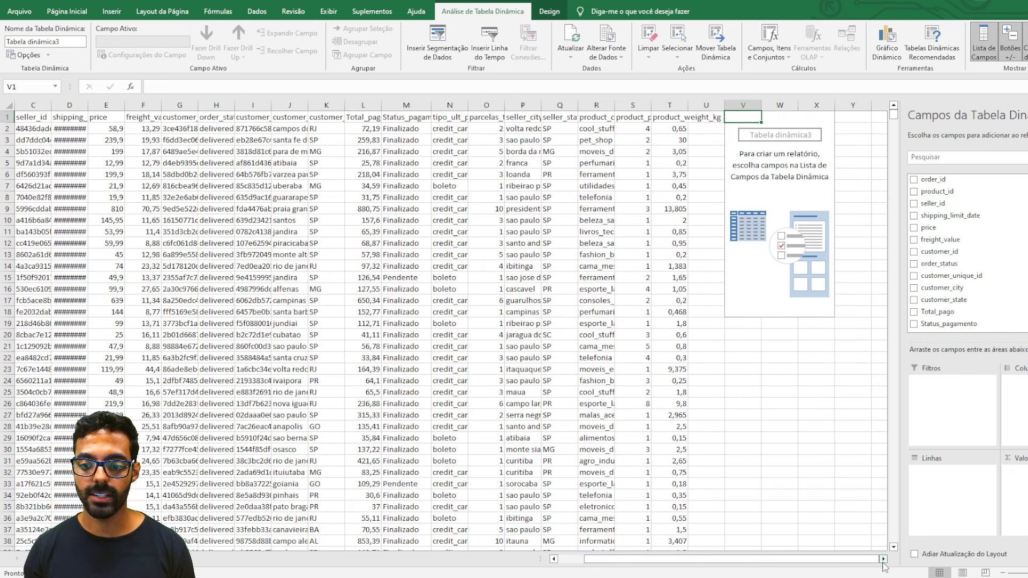
{"action": "left_click", "coordinate": [883, 560]}
{"action": "left_click", "coordinate": [882, 560]}
{"action": "left_click", "coordinate": [883, 560]}
{"action": "left_click", "coordinate": [883, 560]}
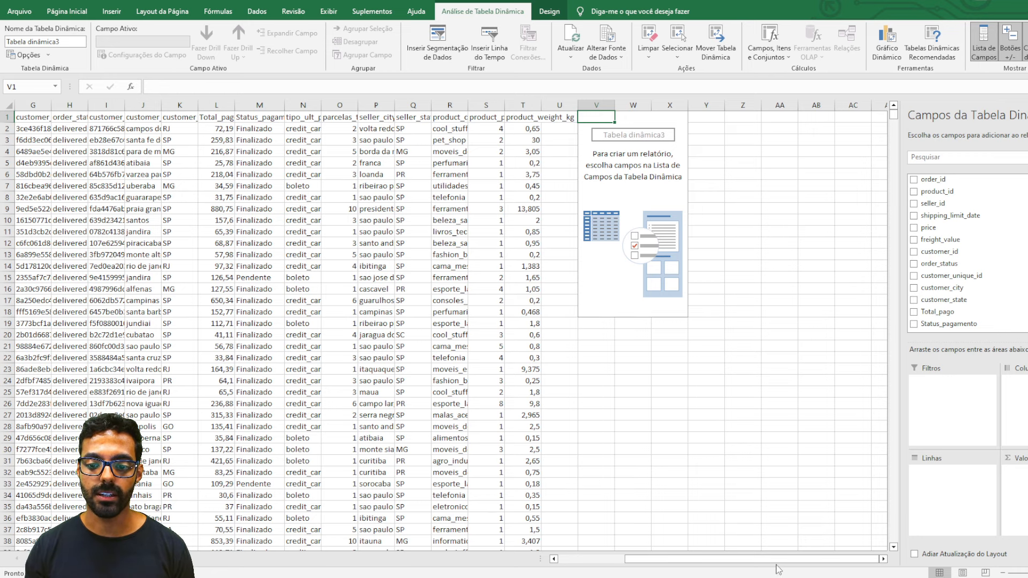
{"action": "left_click_drag", "start_coordinate": [778, 560], "coordinate": [710, 560]}
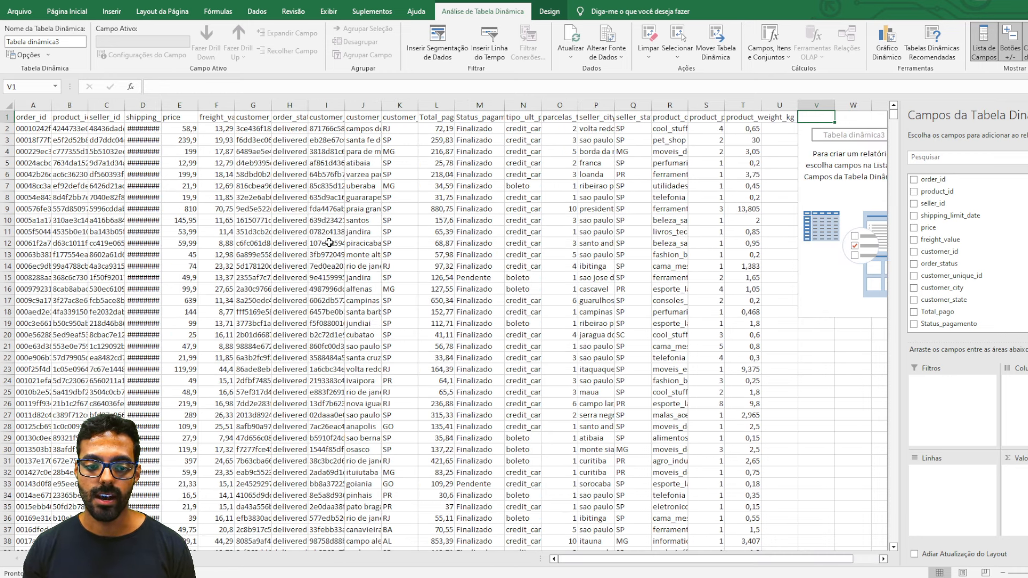
- Examine the dataset's column headers, including product, seller, shipping date, price, freight, customer city and seller location
{"action": "left_click", "coordinate": [44, 119]}
{"action": "left_click", "coordinate": [67, 118]}
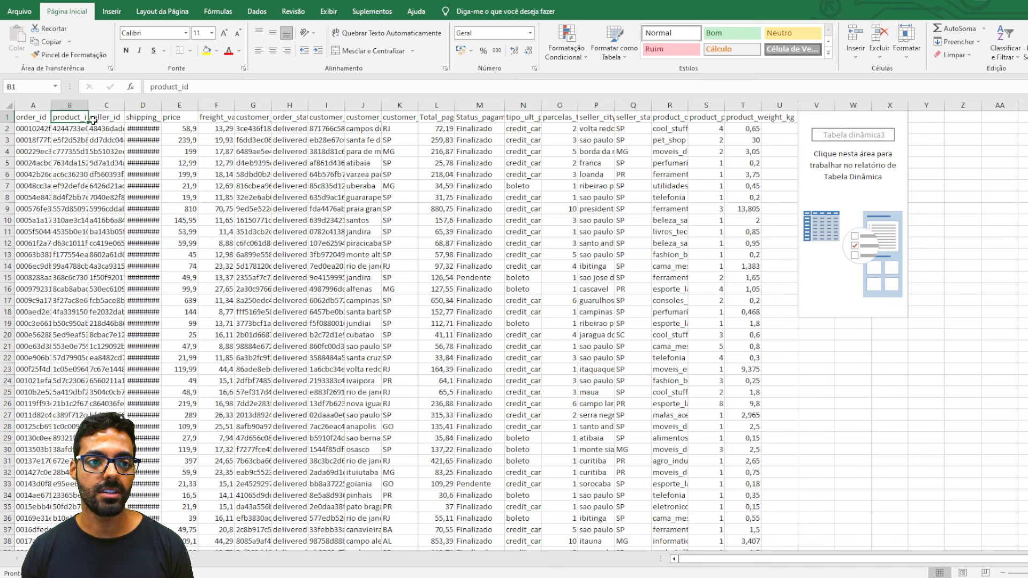
{"action": "key", "text": "Right"}
{"action": "key", "text": "Left"}
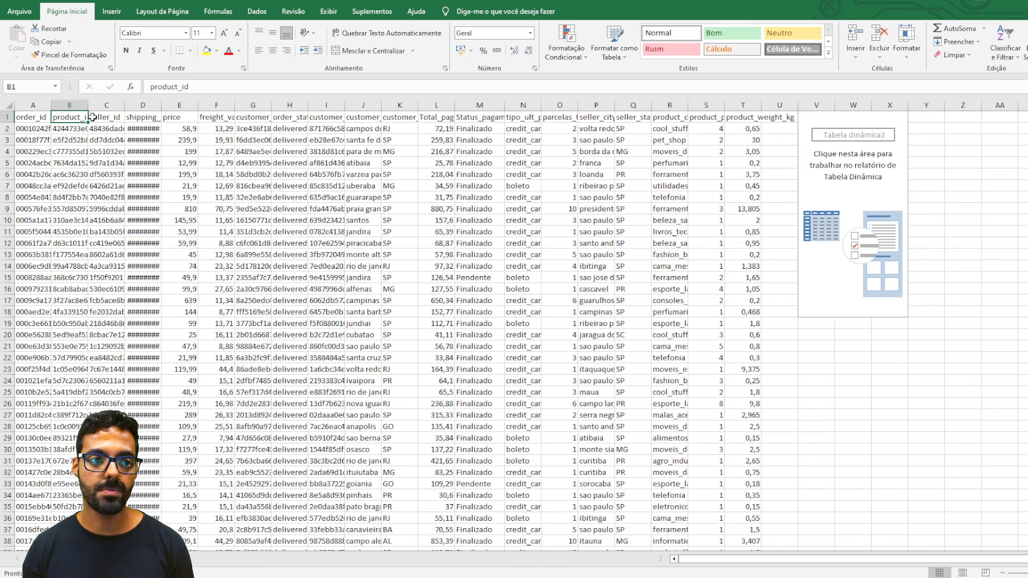
{"action": "left_click", "coordinate": [99, 118]}
{"action": "left_click", "coordinate": [147, 119]}
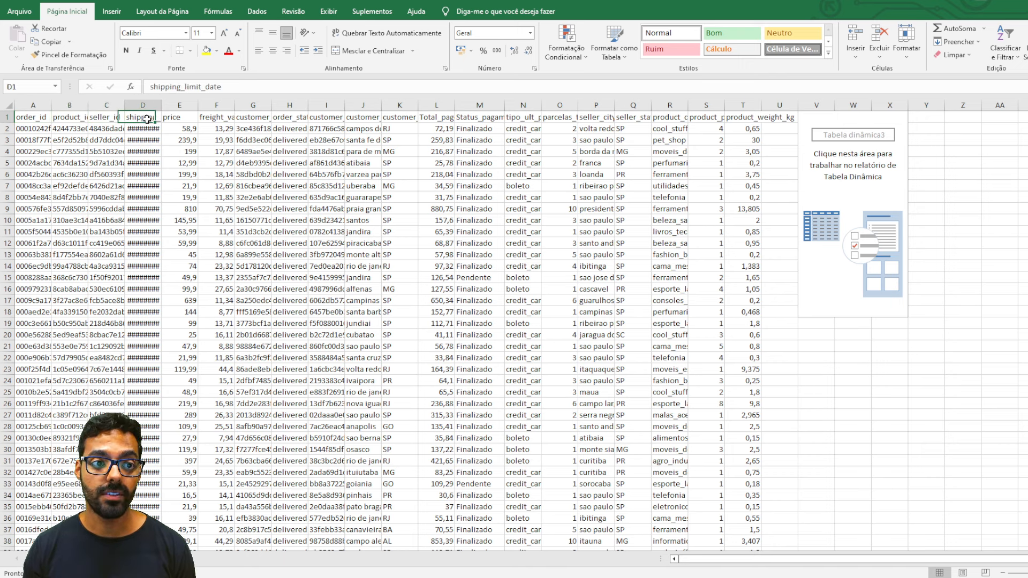
{"action": "left_click", "coordinate": [190, 117]}
{"action": "left_click", "coordinate": [218, 119]}
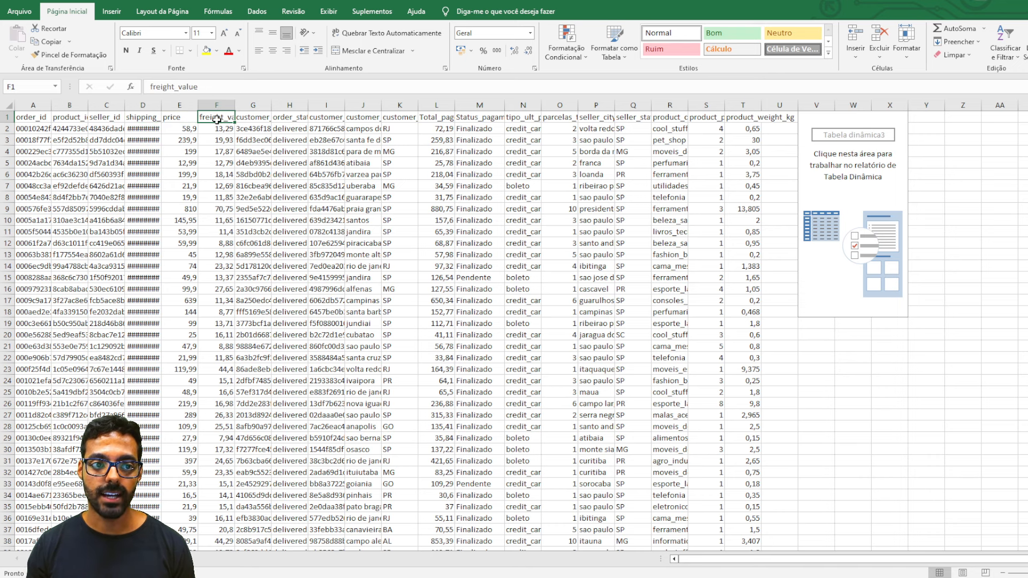
{"action": "left_click", "coordinate": [183, 118]}
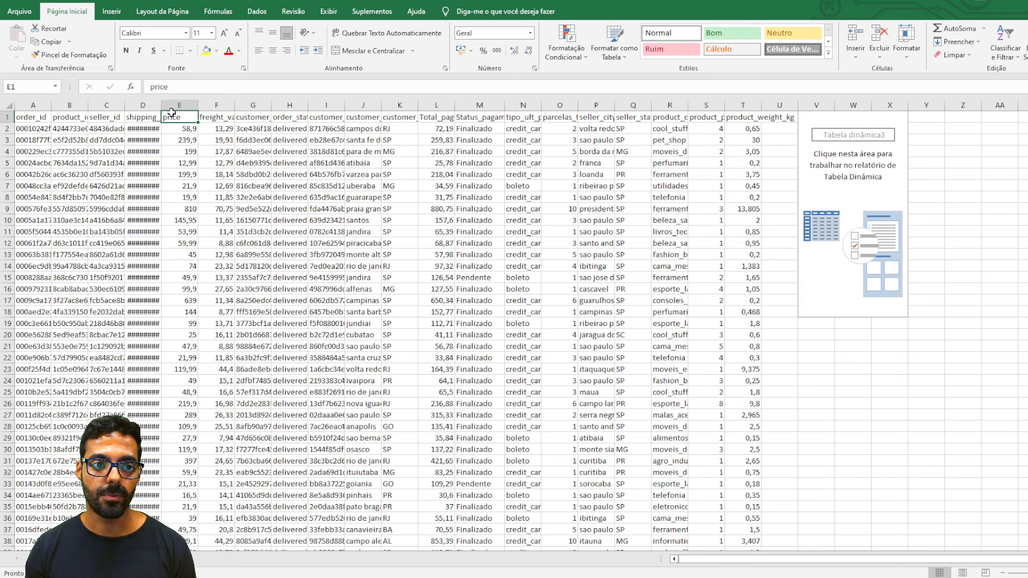
{"action": "left_click", "coordinate": [223, 117]}
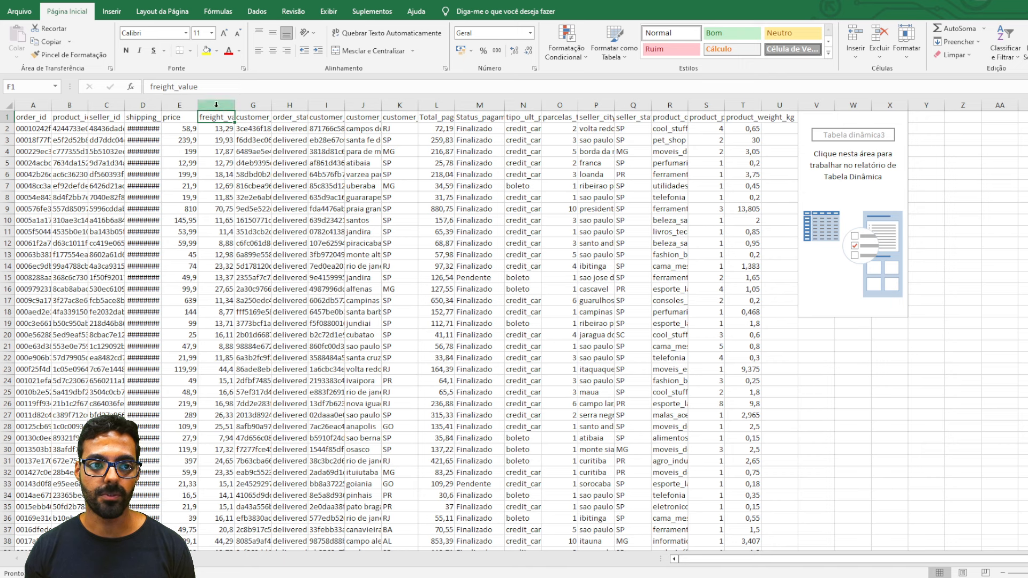
{"action": "left_click", "coordinate": [430, 117]}
{"action": "left_click", "coordinate": [387, 118]}
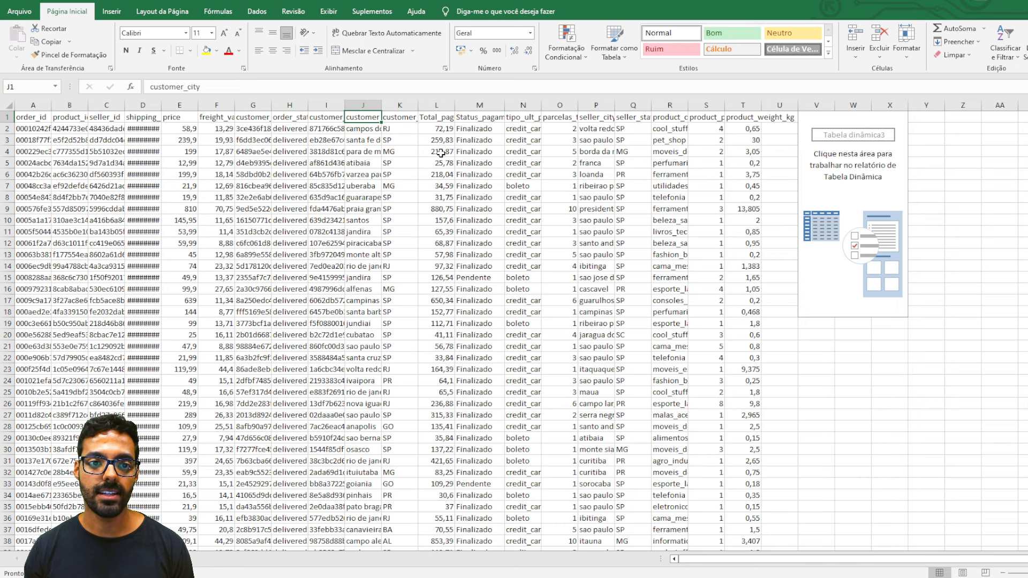
{"action": "left_click", "coordinate": [599, 119]}
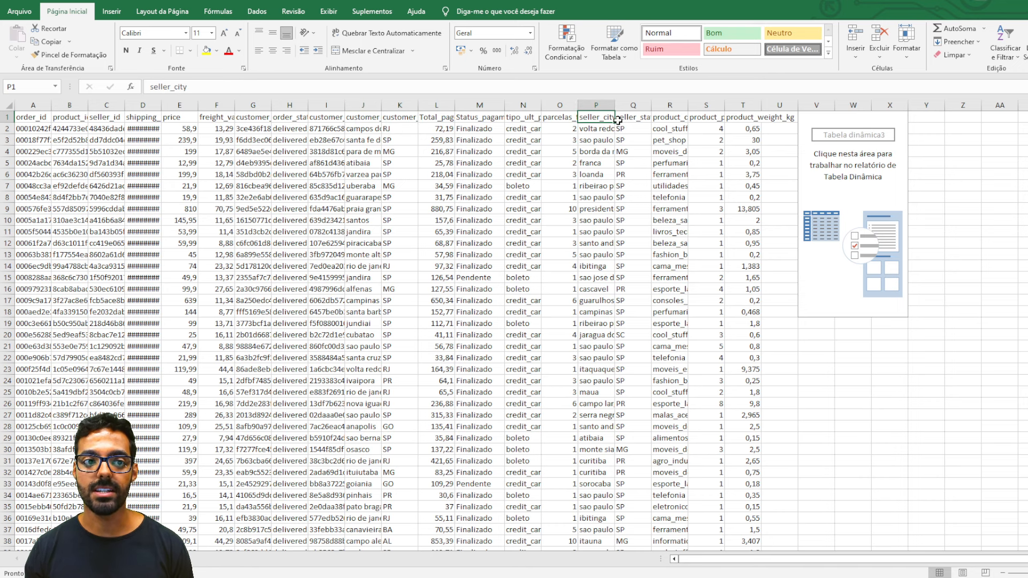
{"action": "left_click", "coordinate": [620, 119]}
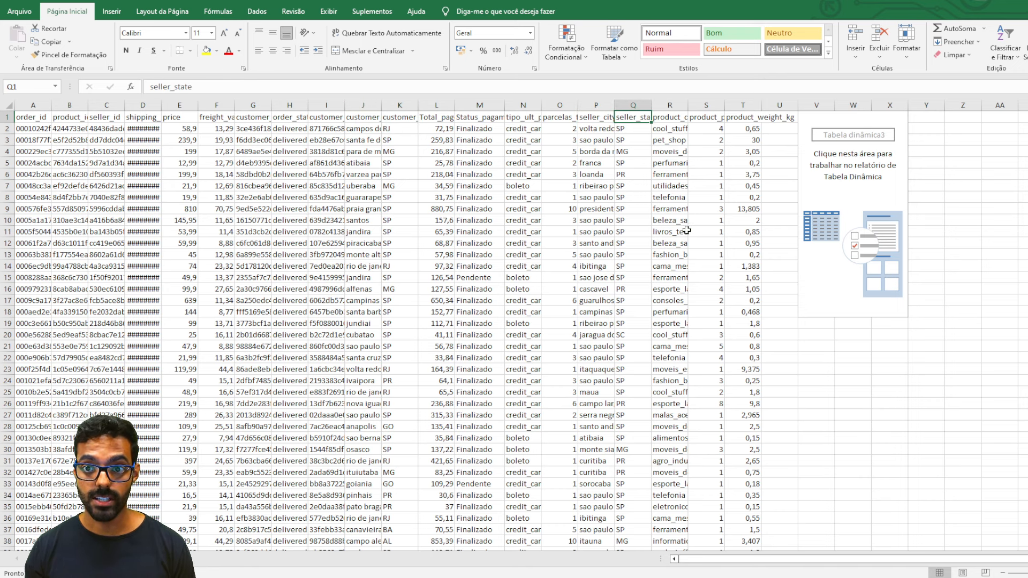
{"action": "left_click", "coordinate": [816, 122]}
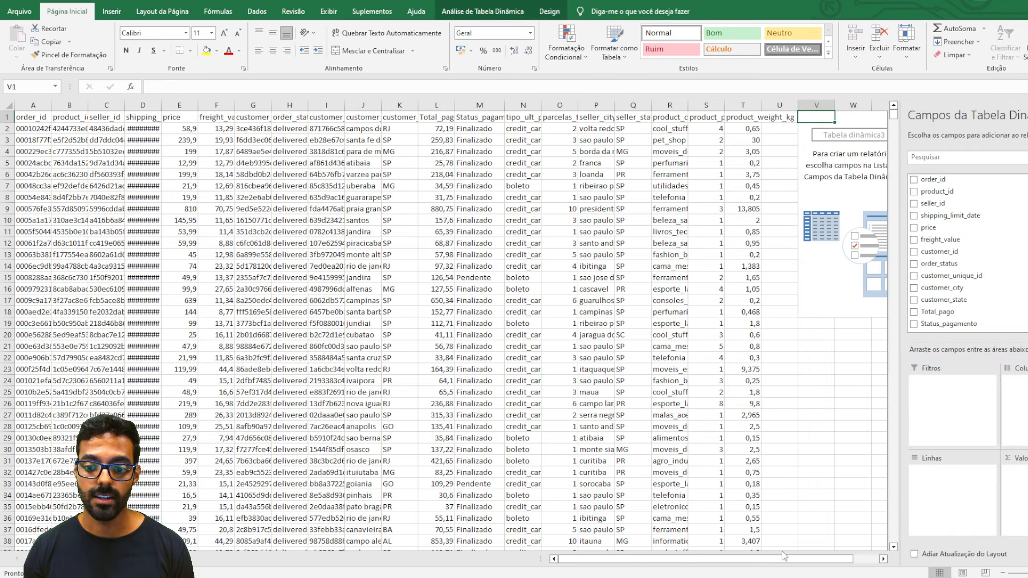
{"action": "left_click_drag", "start_coordinate": [783, 556], "coordinate": [860, 557]}
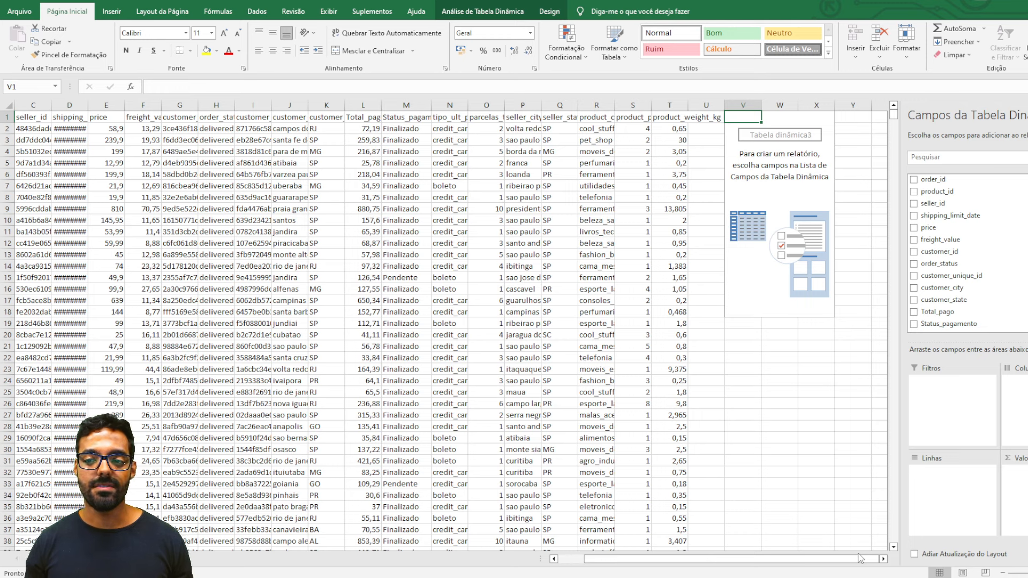
{"action": "key", "text": "Right"}
{"action": "key", "text": "Right"}
{"action": "key", "text": "Right"}
{"action": "key", "text": "Right"}
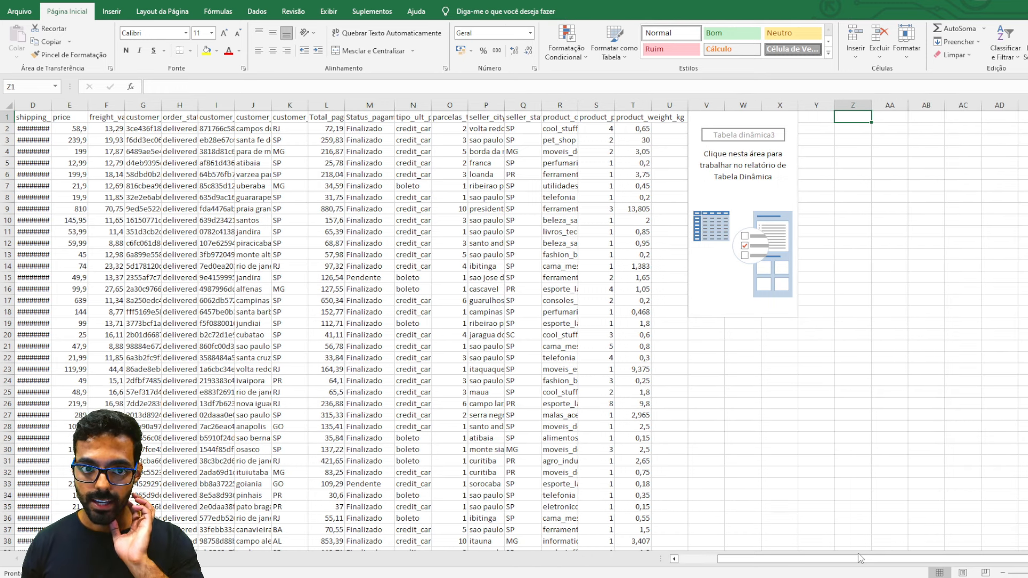
{"action": "left_click", "coordinate": [706, 118]}
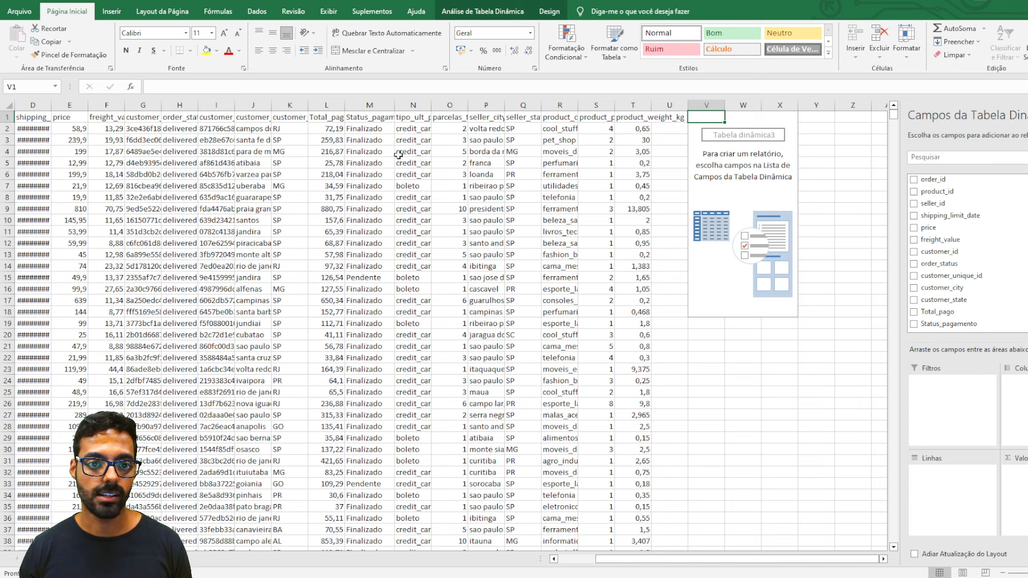
- Examine the tipo_ult_pagamento column and the payment types recorded in its first rows
{"action": "left_click", "coordinate": [409, 119]}
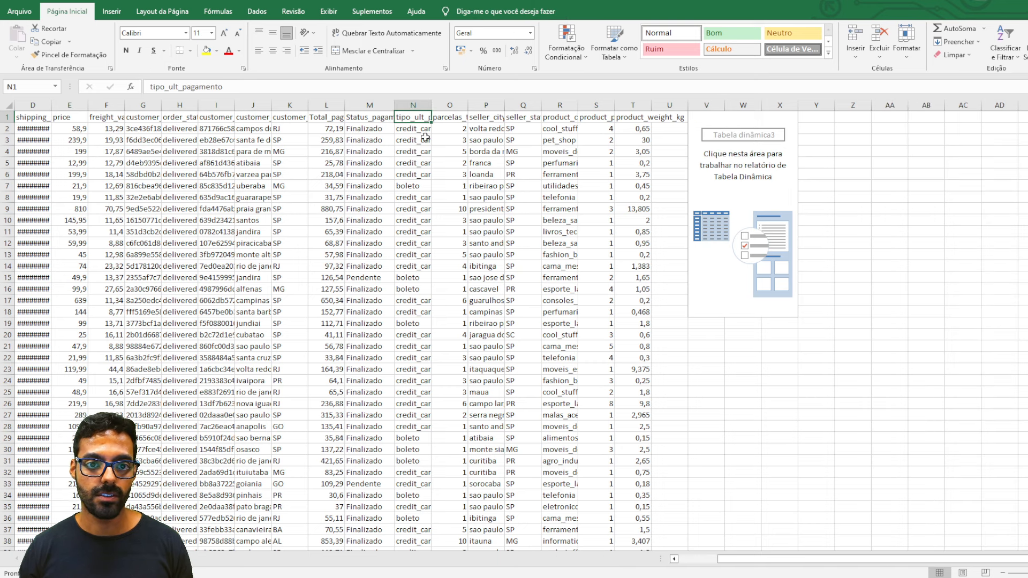
{"action": "left_click", "coordinate": [414, 128]}
{"action": "left_click", "coordinate": [415, 118]}
{"action": "left_click", "coordinate": [414, 129]}
{"action": "left_click", "coordinate": [415, 118]}
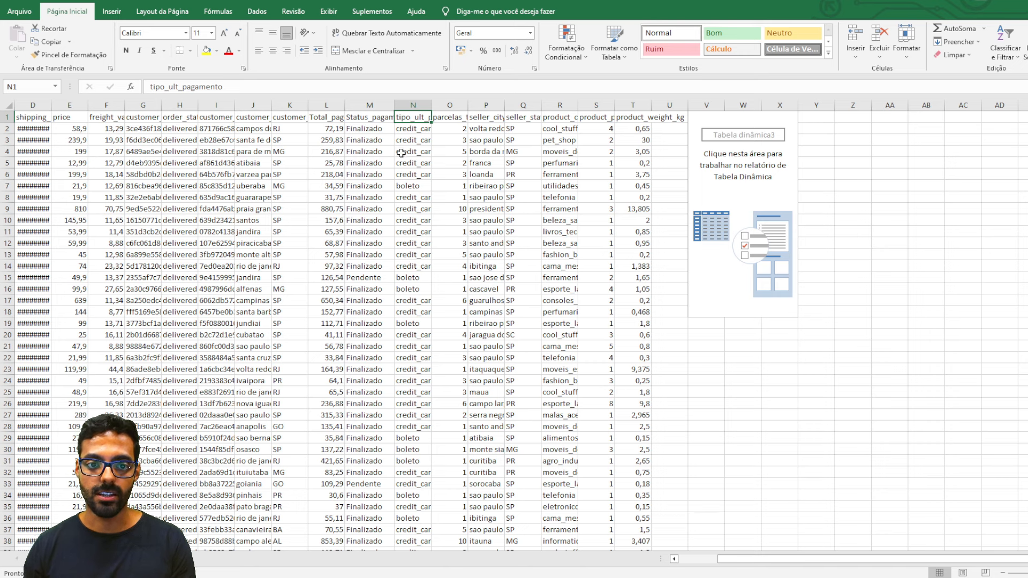
{"action": "left_click", "coordinate": [411, 182]}
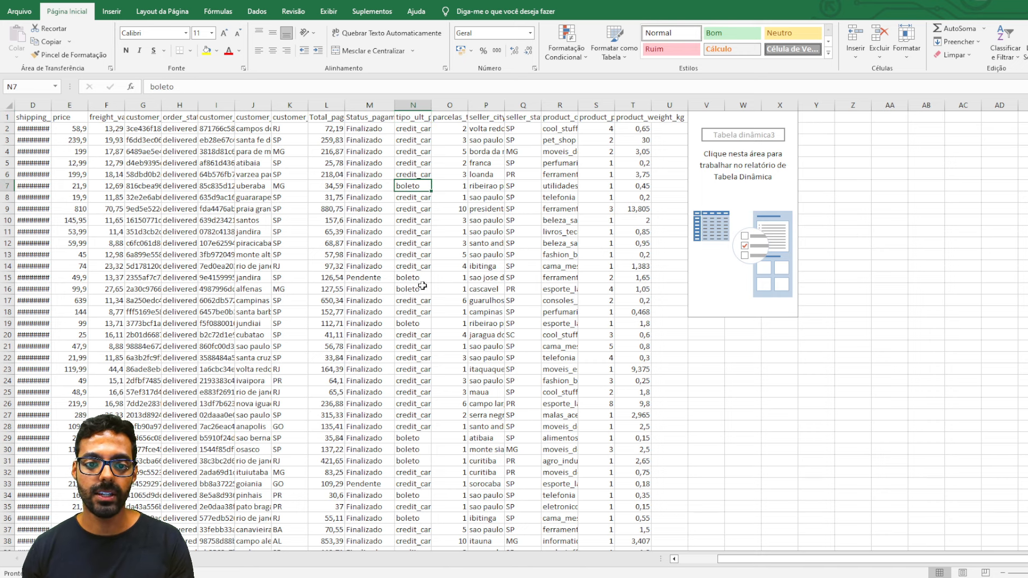
- Add the tipo_ult_pagamento field to the rows of the empty pivot table
{"action": "left_click", "coordinate": [699, 126]}
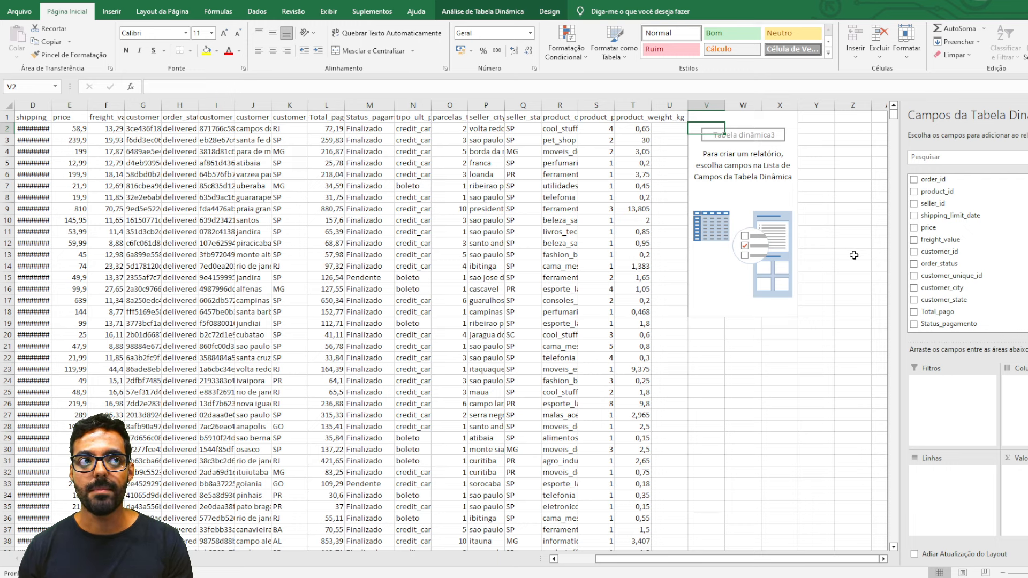
{"action": "scroll", "coordinate": [964, 278], "scroll_direction": "down", "scroll_amount": 3}
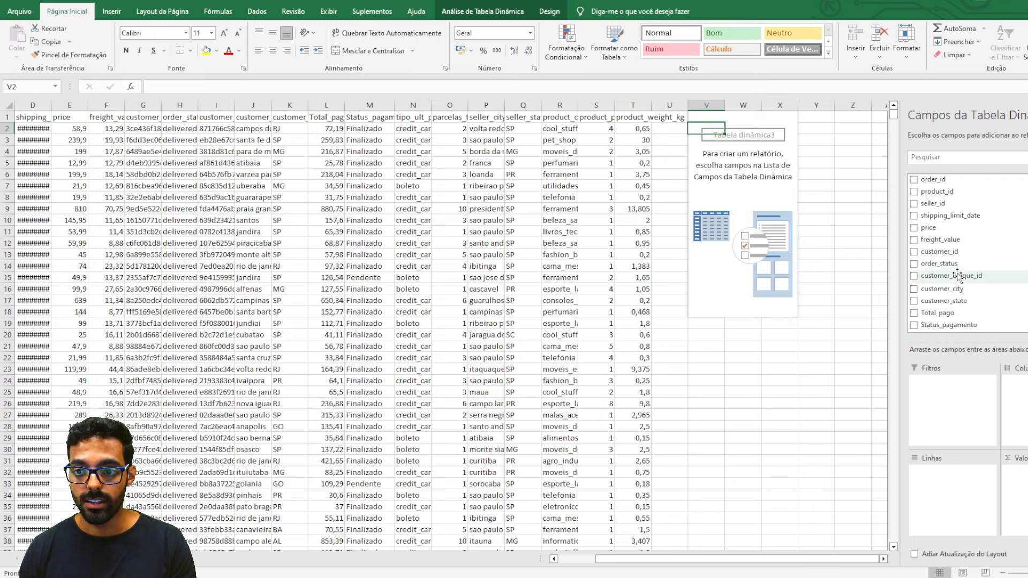
{"action": "scroll", "coordinate": [964, 293], "scroll_direction": "down", "scroll_amount": 1}
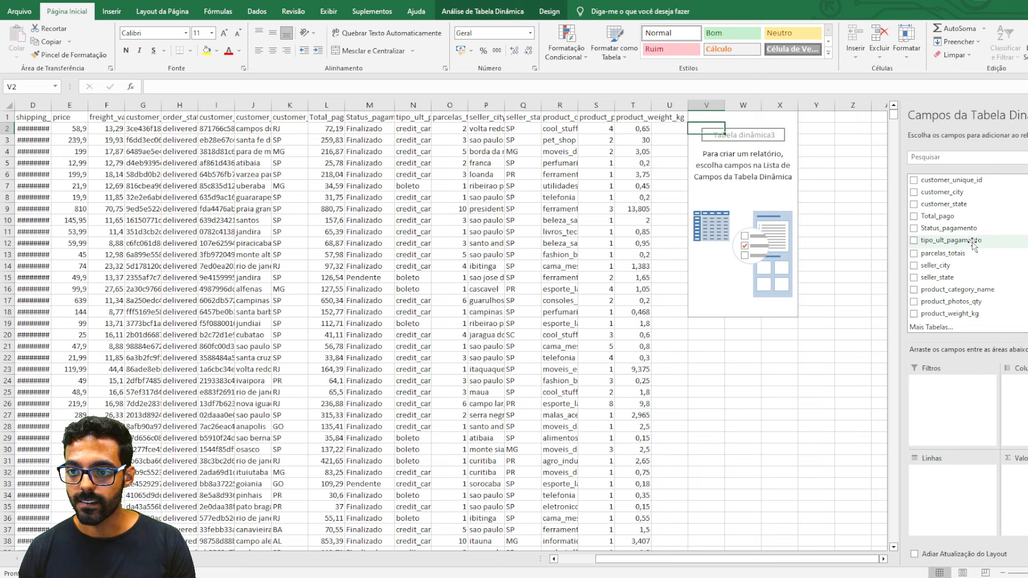
{"action": "left_click_drag", "start_coordinate": [970, 241], "coordinate": [955, 483]}
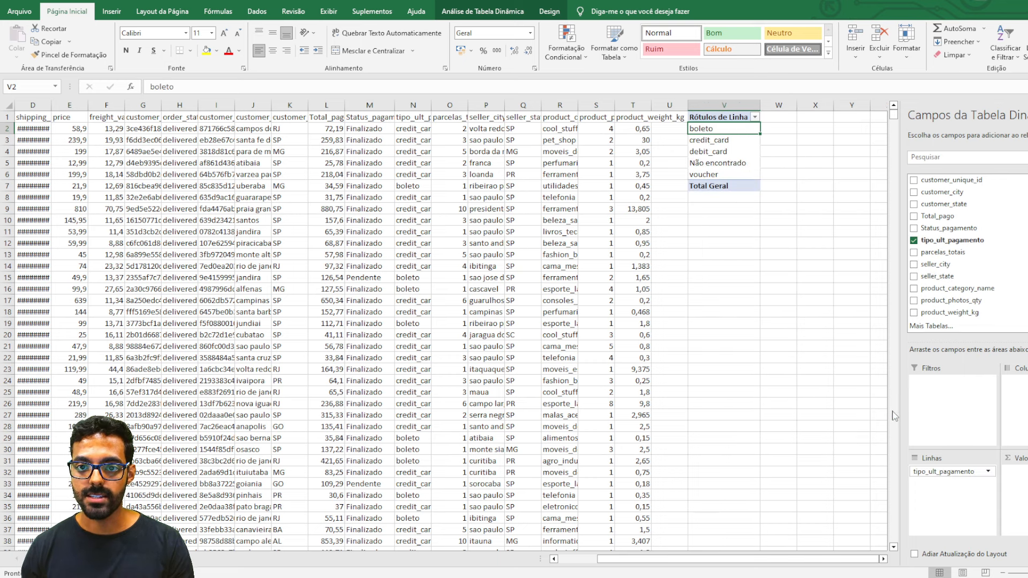
- Review the payment types listed as row labels in the pivot table, including the Não encontrado entry
{"action": "left_click_drag", "start_coordinate": [730, 130], "coordinate": [779, 164]}
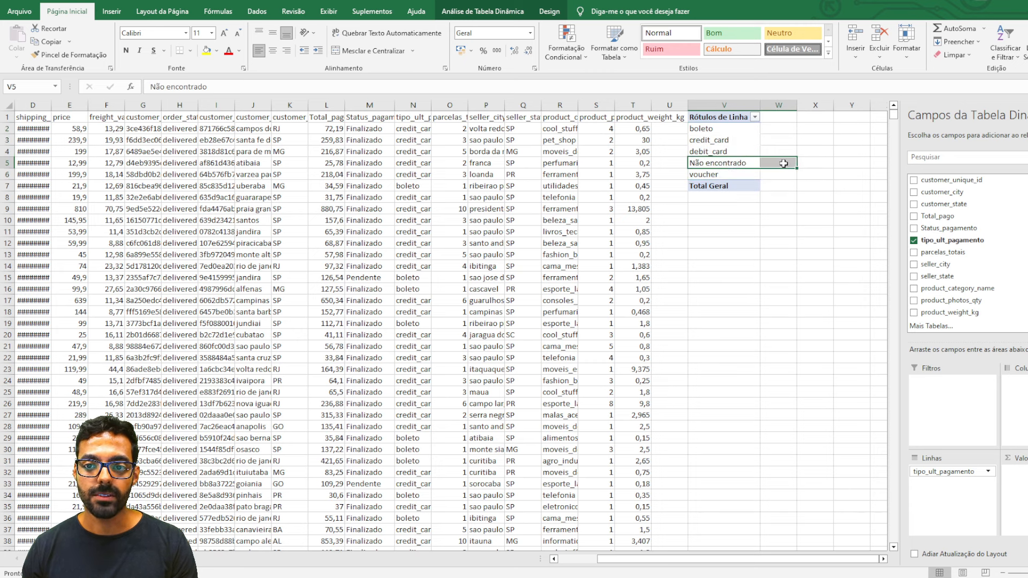
{"action": "left_click", "coordinate": [733, 163]}
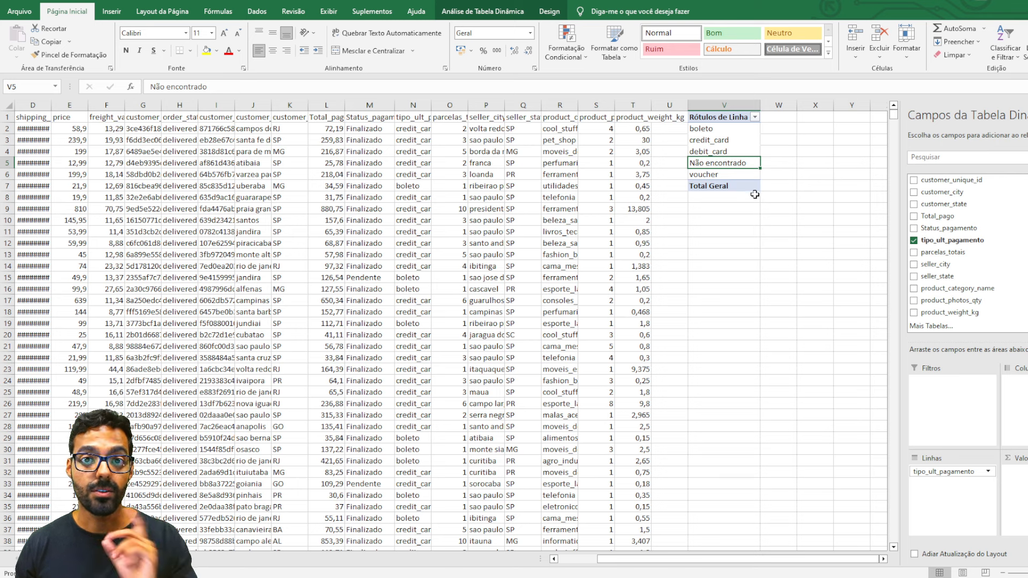
{"action": "left_click", "coordinate": [784, 164]}
{"action": "left_click_drag", "start_coordinate": [740, 128], "coordinate": [744, 183]}
{"action": "left_click", "coordinate": [771, 140]}
{"action": "left_click", "coordinate": [776, 130]}
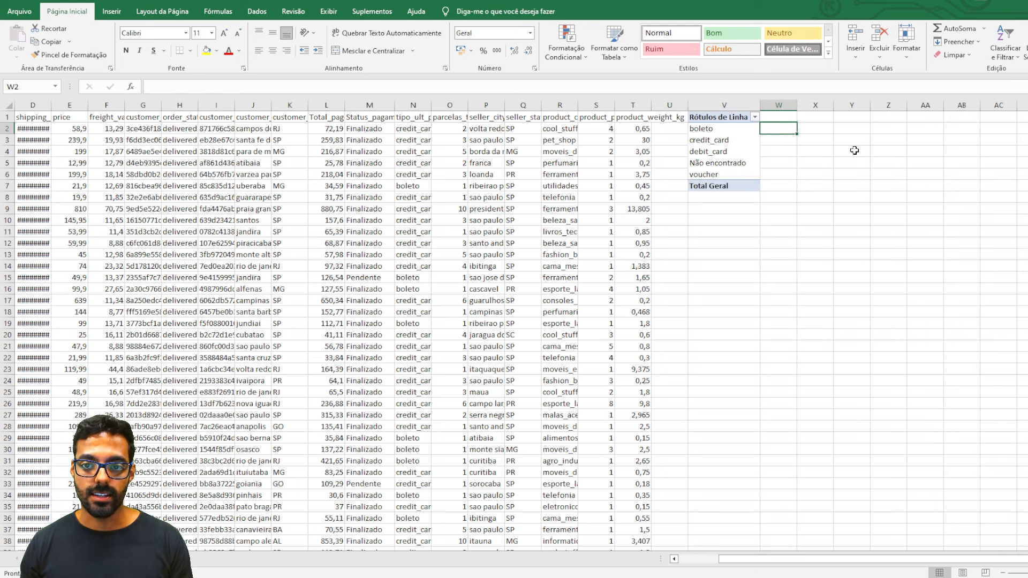
- Copy the five payment types from the pivot table's row labels into V13:V17
{"action": "left_click", "coordinate": [712, 127]}
{"action": "left_click_drag", "start_coordinate": [712, 129], "coordinate": [712, 175]}
{"action": "key", "text": "ctrl+c"}
{"action": "left_click", "coordinate": [718, 256]}
{"action": "key", "text": "ctrl+v"}
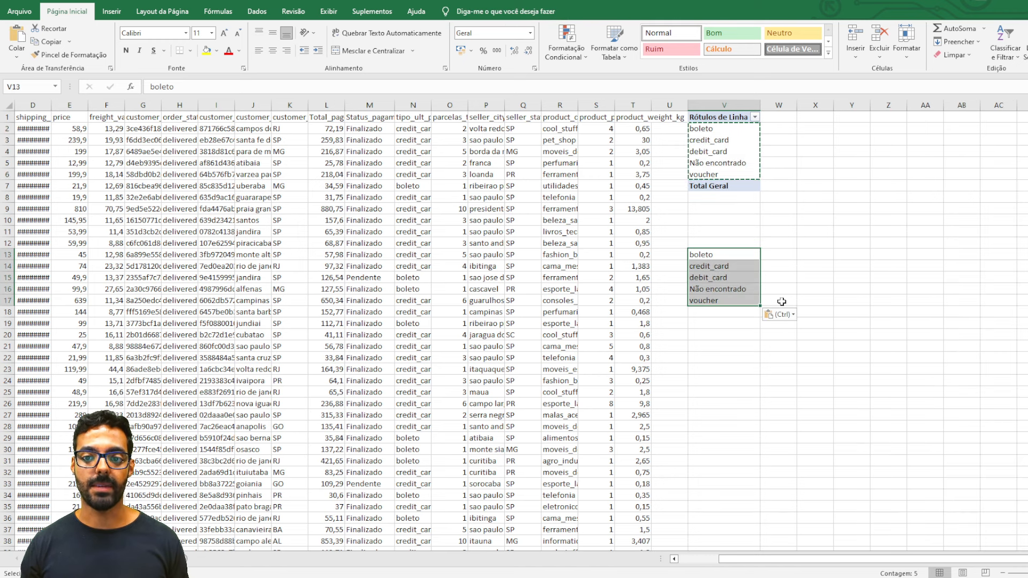
- Enter =SOMASE(N:N;V13;E:E) in W13 to sum the price column for the boleto payment type
{"action": "left_click", "coordinate": [778, 257]}
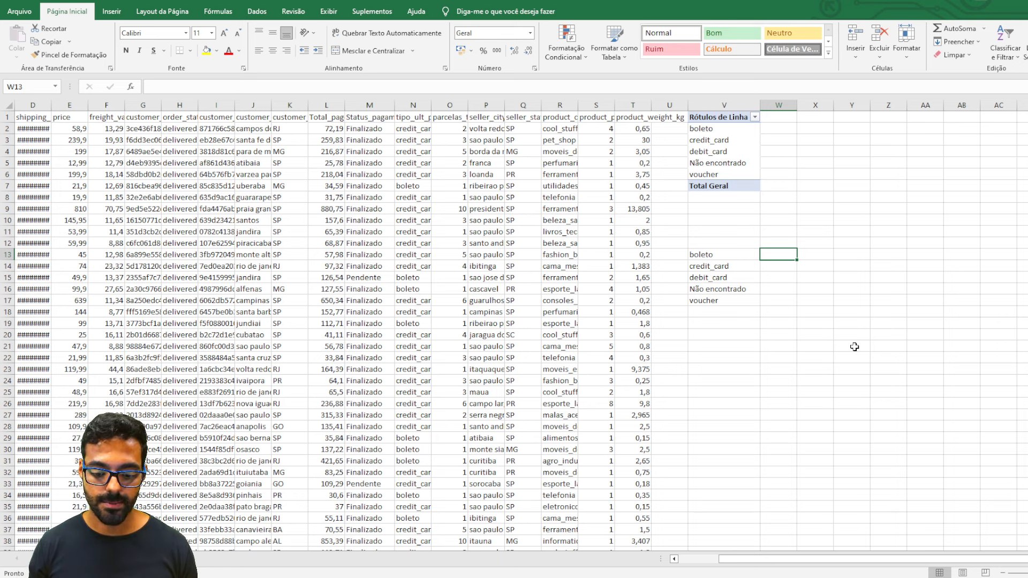
{"action": "type", "text": "=soma"}
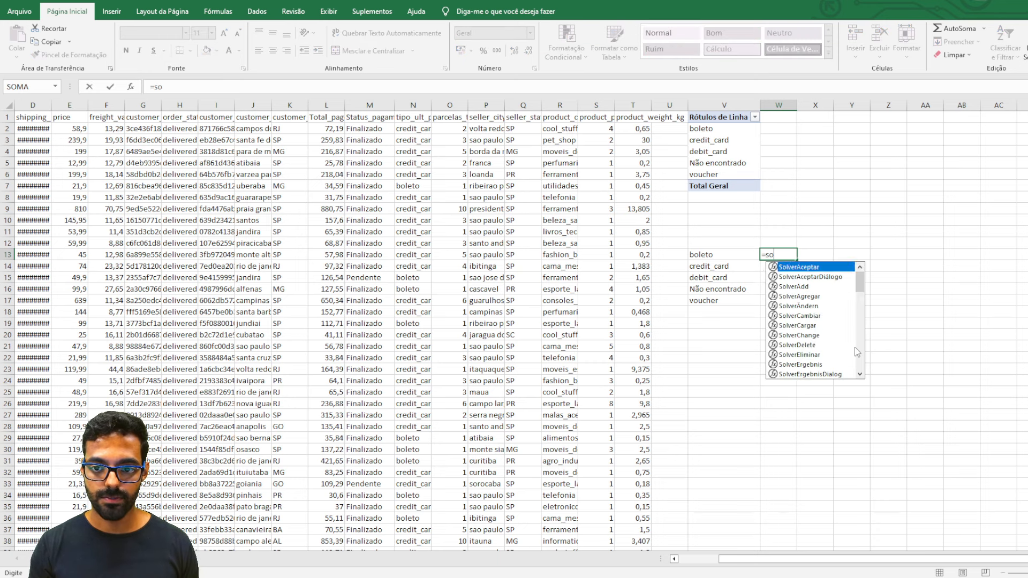
{"action": "key", "text": "Down"}
{"action": "key", "text": "Down"}
{"action": "key", "text": "Down"}
{"action": "key", "text": "Tab"}
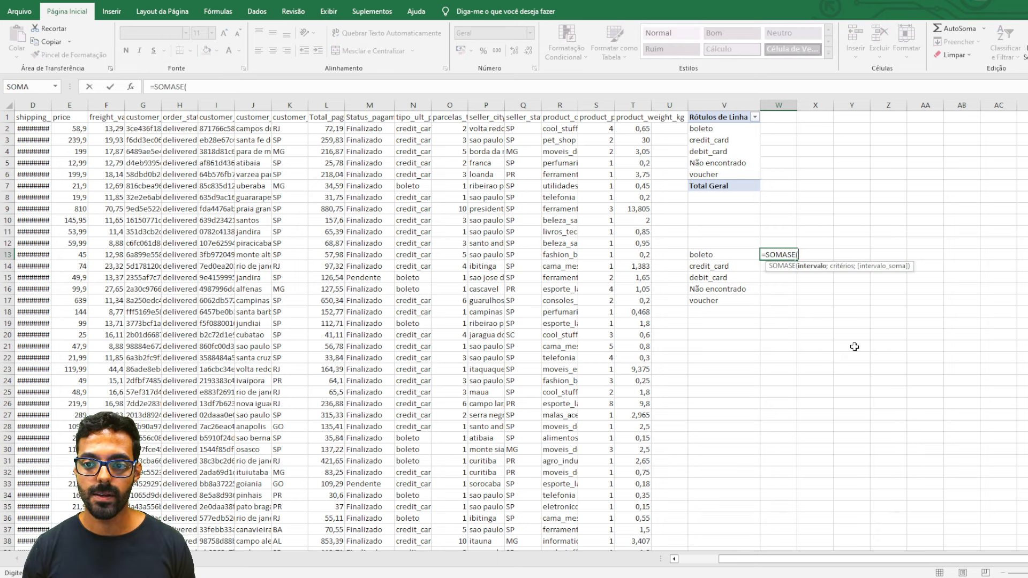
{"action": "key", "text": "Left"}
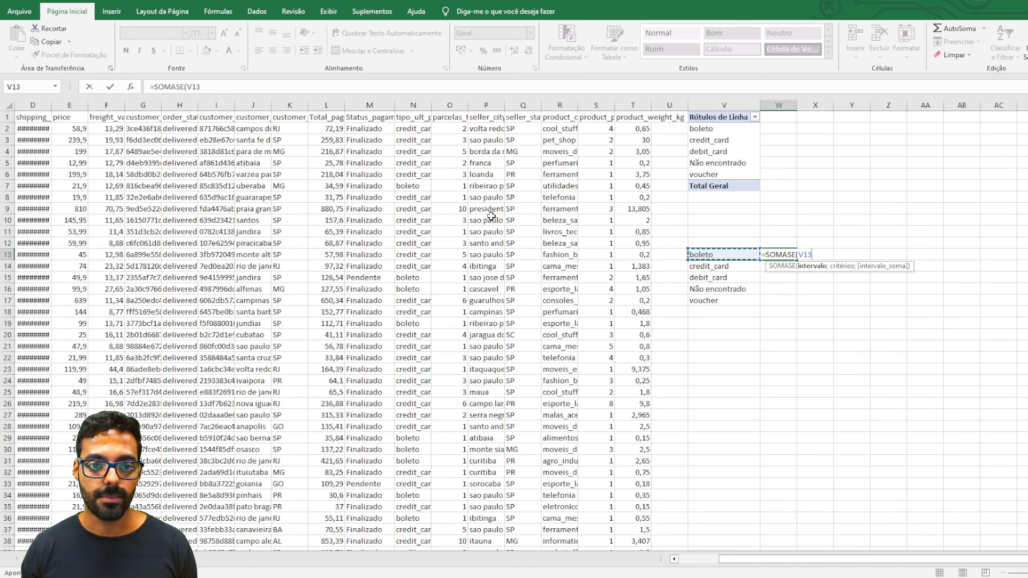
{"action": "left_click", "coordinate": [413, 105]}
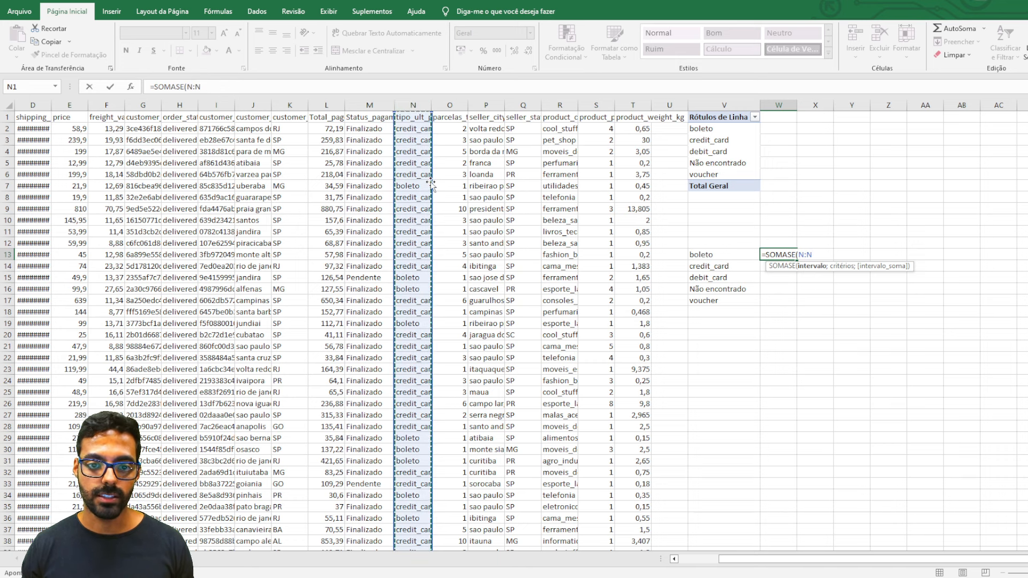
{"action": "type", "text": ";"}
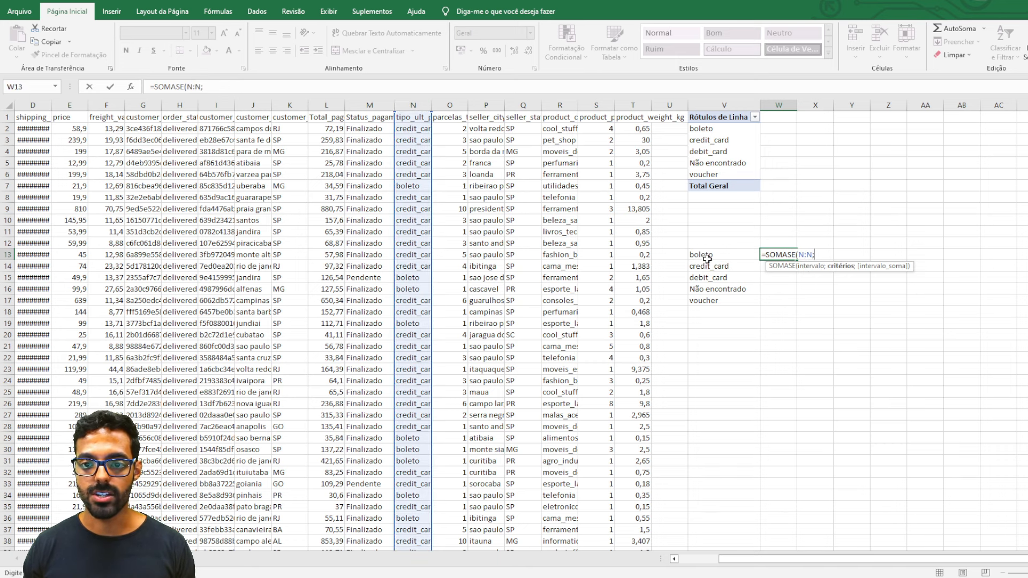
{"action": "left_click", "coordinate": [711, 266]}
{"action": "left_click", "coordinate": [716, 253]}
{"action": "type", "text": ";"}
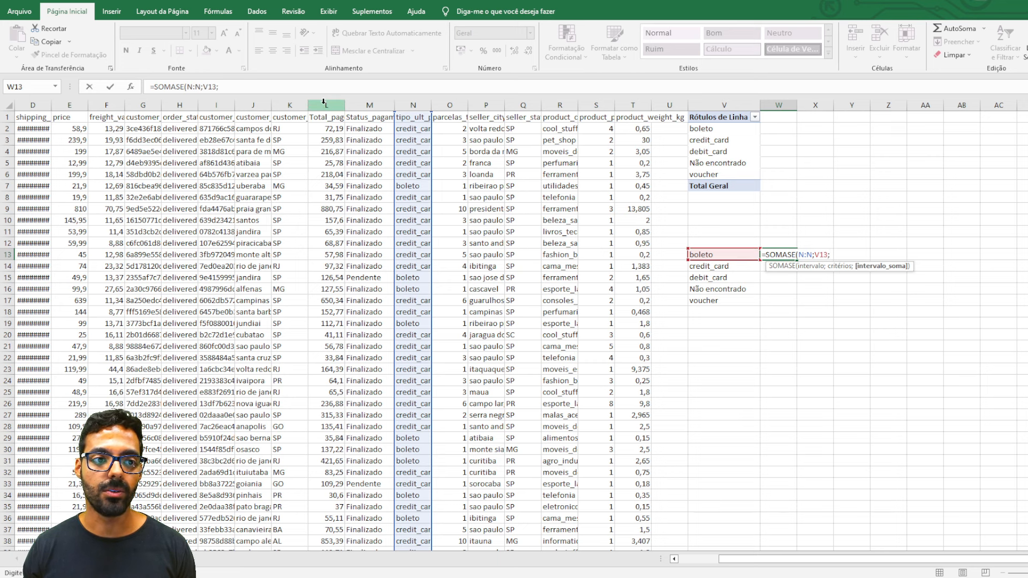
{"action": "left_click", "coordinate": [73, 104]}
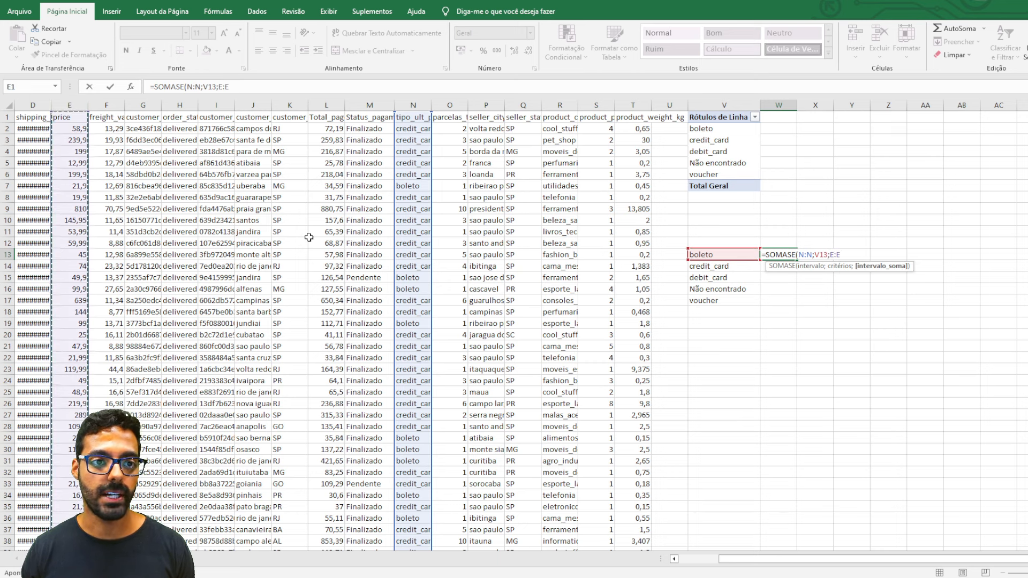
{"action": "key", "text": "Return"}
- Copy the SOMASE formula from W13 down to W17 for the remaining payment types
{"action": "key", "text": "Up"}
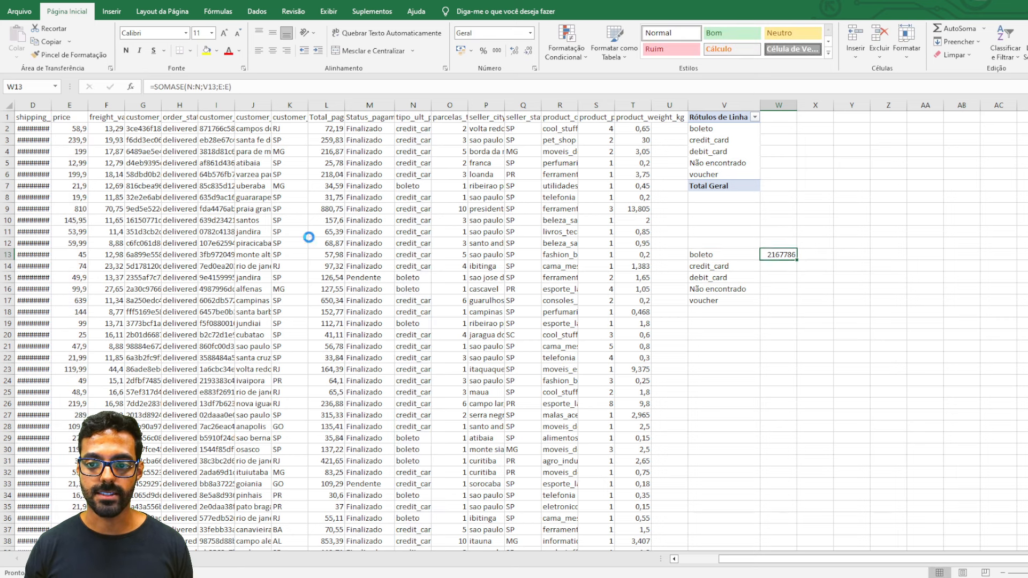
{"action": "key", "text": "ctrl+c"}
{"action": "key", "text": "shift+Down"}
{"action": "key", "text": "shift+Down"}
{"action": "key", "text": "shift+Down"}
{"action": "key", "text": "shift+Down"}
{"action": "key", "text": "ctrl+v"}
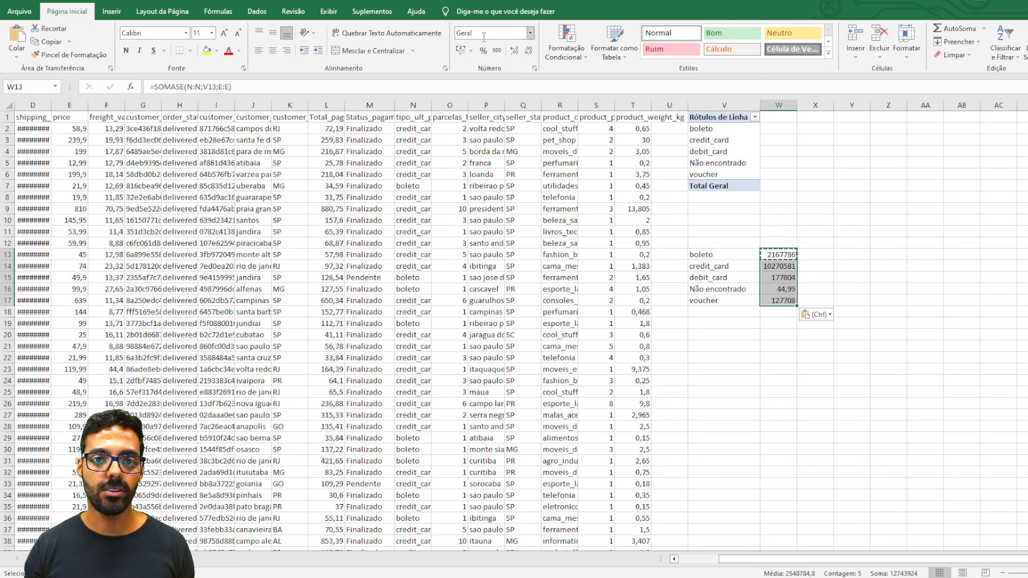
- Format the price sums in W13:W17 as Moeda with no decimal places
{"action": "left_click", "coordinate": [530, 33]}
{"action": "left_click", "coordinate": [521, 101]}
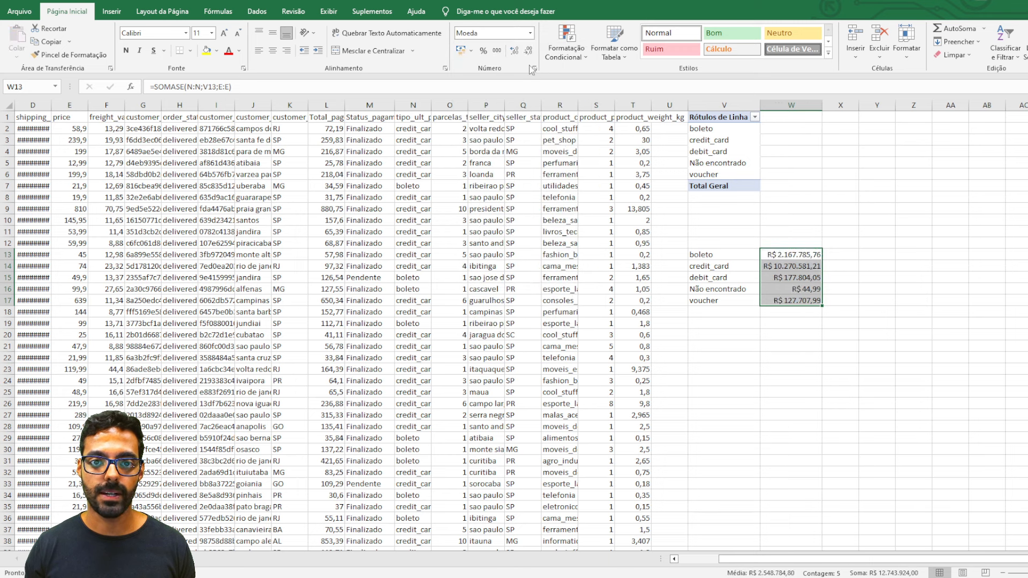
{"action": "left_click", "coordinate": [793, 260]}
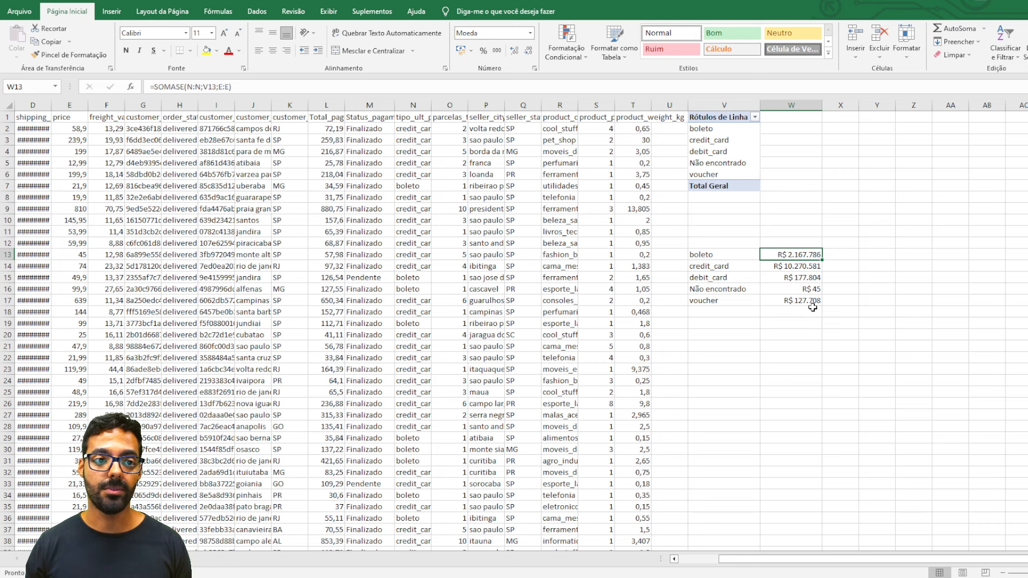
- Add the price field to the pivot table as a summed value
{"action": "left_click", "coordinate": [739, 117]}
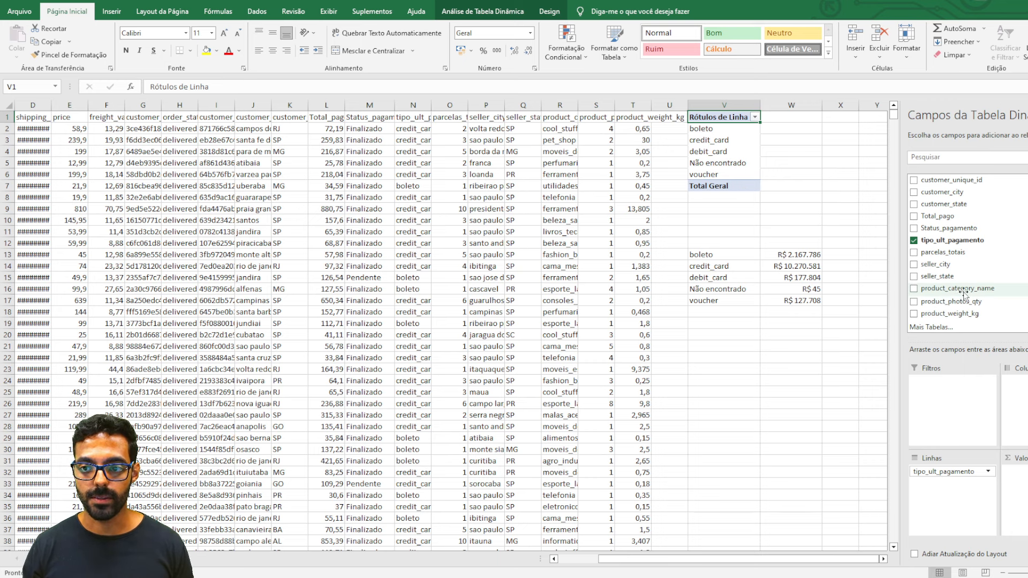
{"action": "scroll", "coordinate": [964, 272], "scroll_direction": "up", "scroll_amount": 2}
{"action": "scroll", "coordinate": [963, 271], "scroll_direction": "up", "scroll_amount": 2}
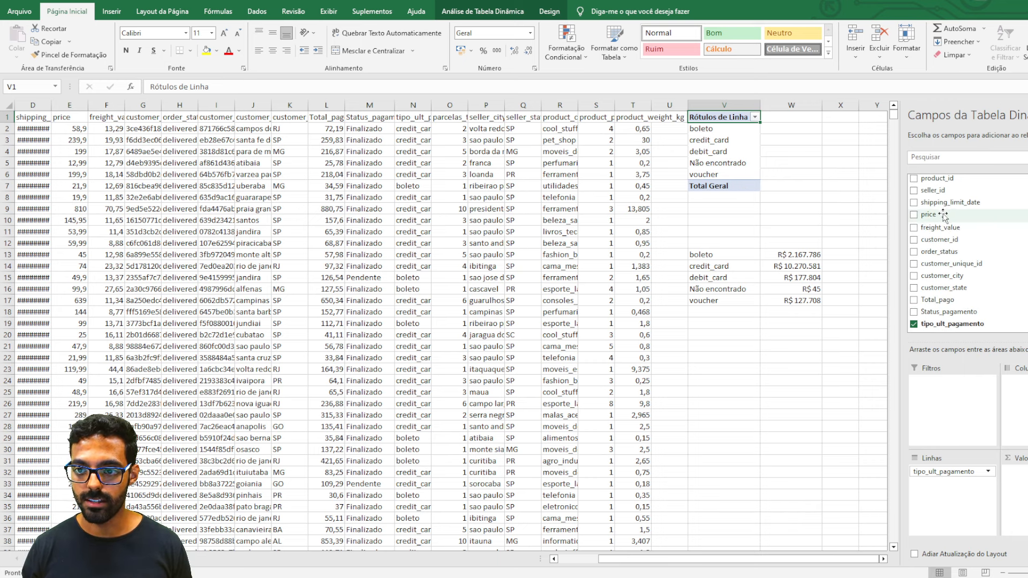
{"action": "left_click", "coordinate": [914, 214]}
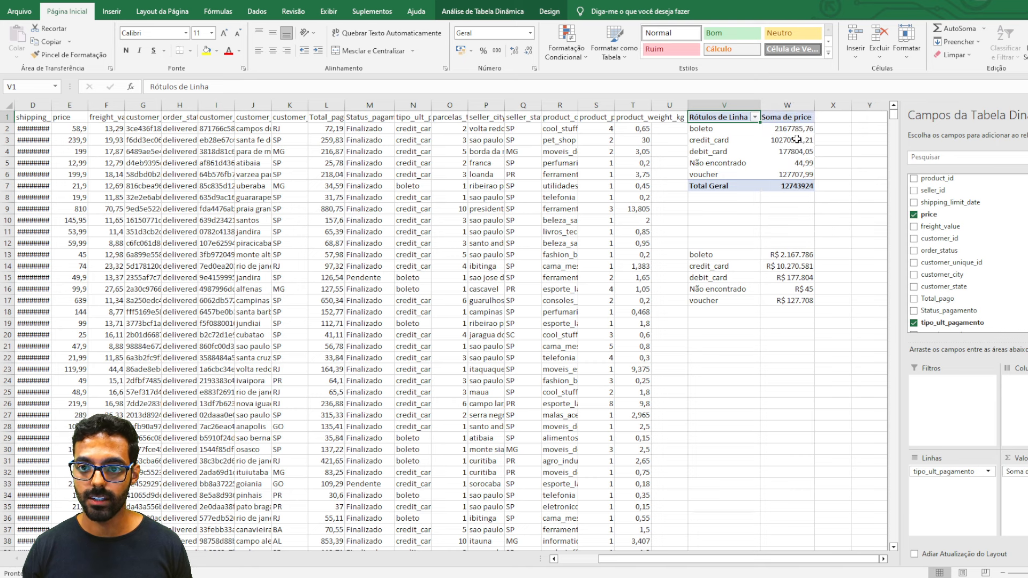
- Copy the currency formatting of W13 onto the pivot table's price sums in W2:W7
{"action": "left_click", "coordinate": [781, 252]}
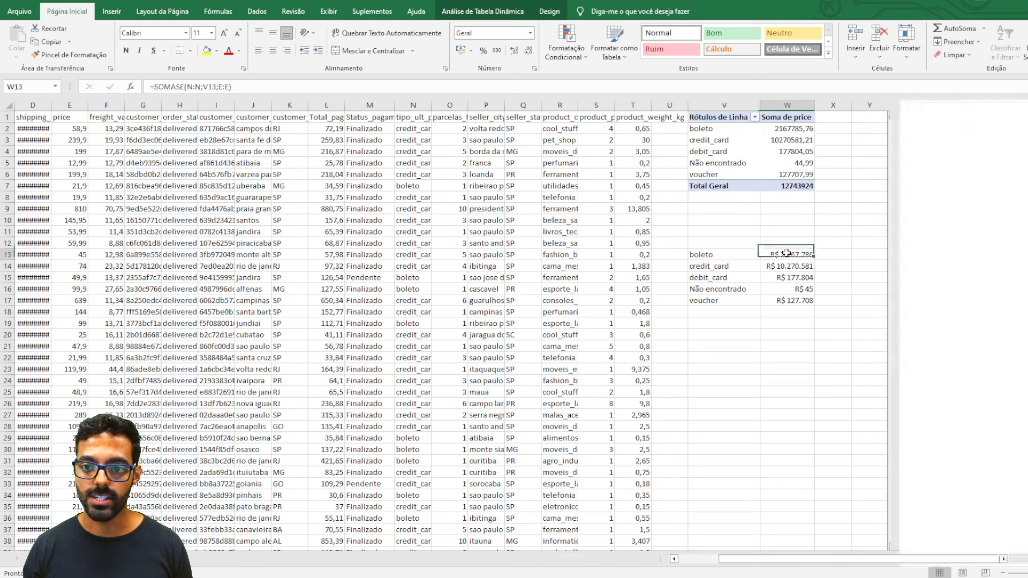
{"action": "left_click", "coordinate": [70, 55]}
{"action": "left_click_drag", "start_coordinate": [801, 130], "coordinate": [798, 186]}
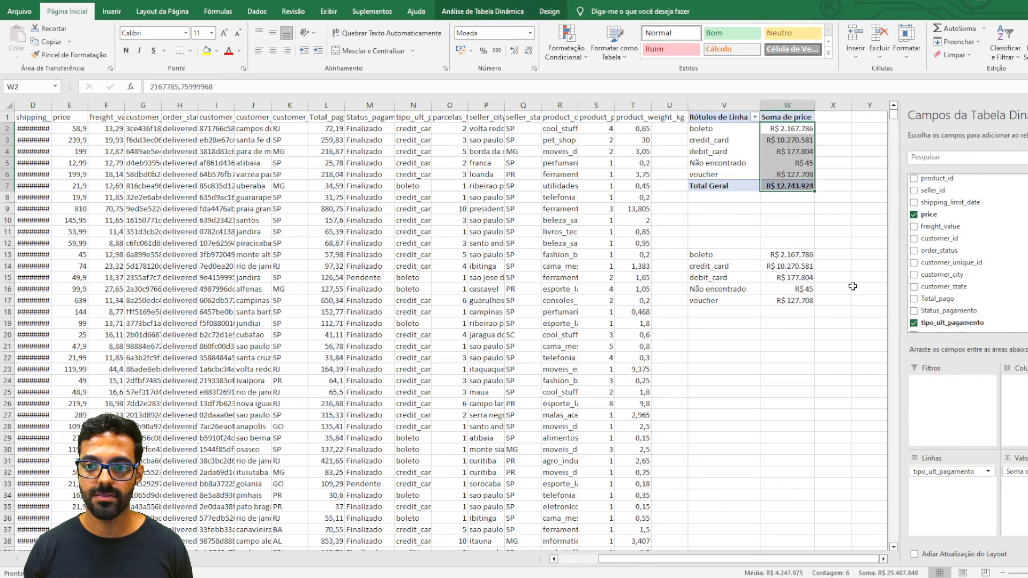
- Compare the pivot table's Não encontrado, credit_card and boleto price sums with the matching SOMASE results
{"action": "left_click_drag", "start_coordinate": [729, 289], "coordinate": [798, 289]}
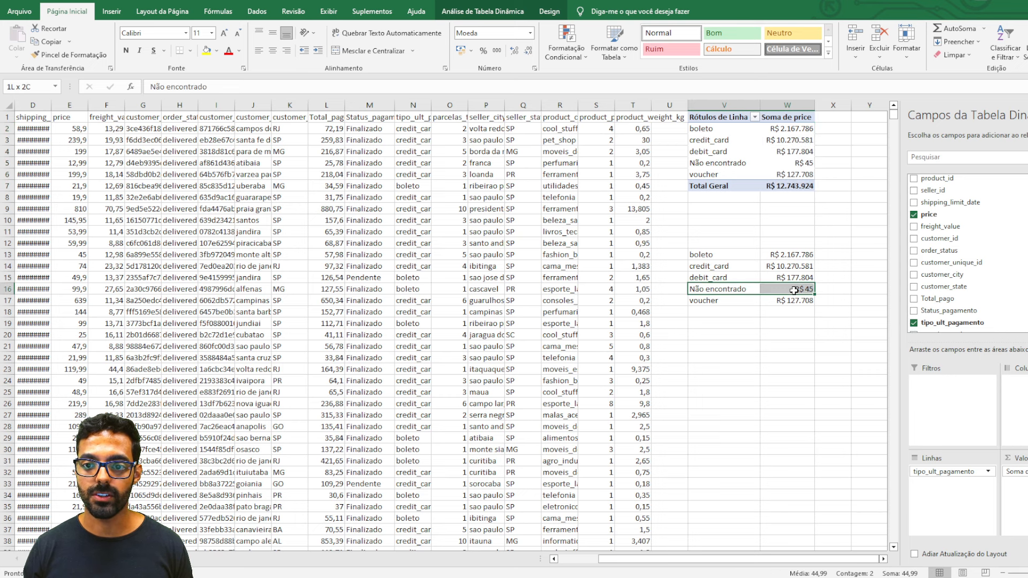
{"action": "left_click_drag", "start_coordinate": [794, 168], "coordinate": [750, 163]}
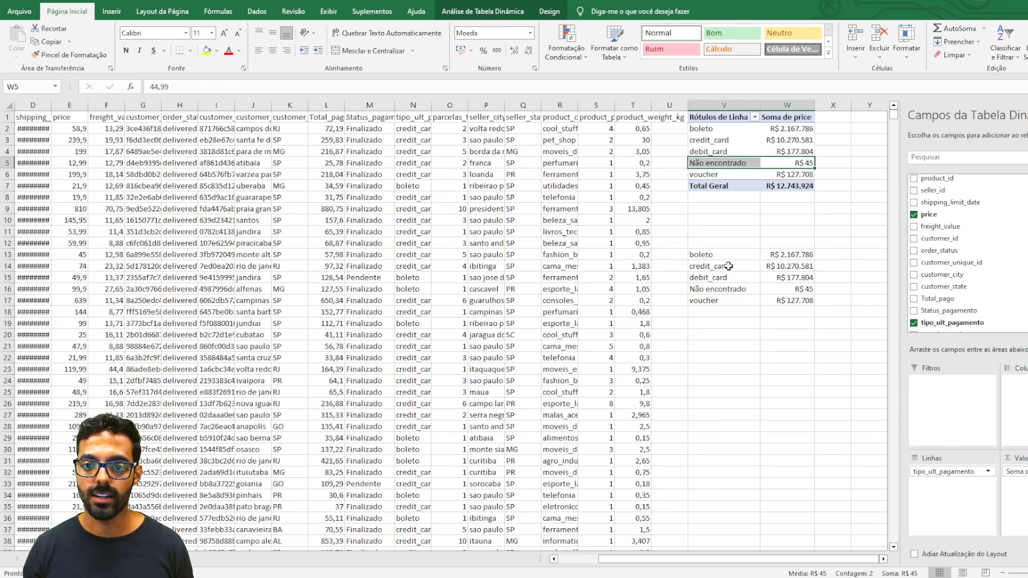
{"action": "left_click_drag", "start_coordinate": [728, 266], "coordinate": [788, 264]}
{"action": "left_click_drag", "start_coordinate": [729, 141], "coordinate": [778, 144]}
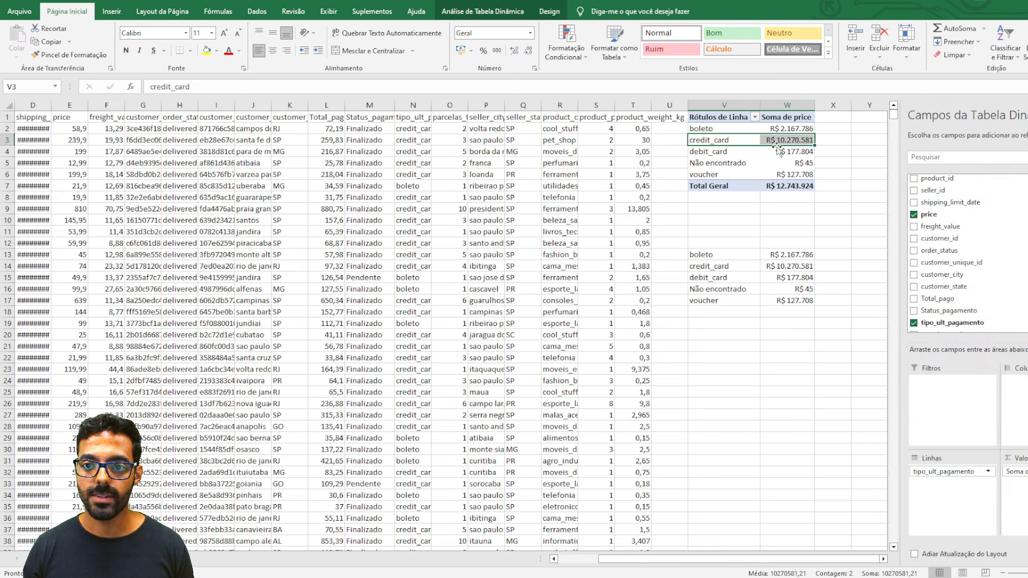
{"action": "left_click_drag", "start_coordinate": [738, 253], "coordinate": [787, 255]}
{"action": "left_click_drag", "start_coordinate": [743, 132], "coordinate": [784, 130]}
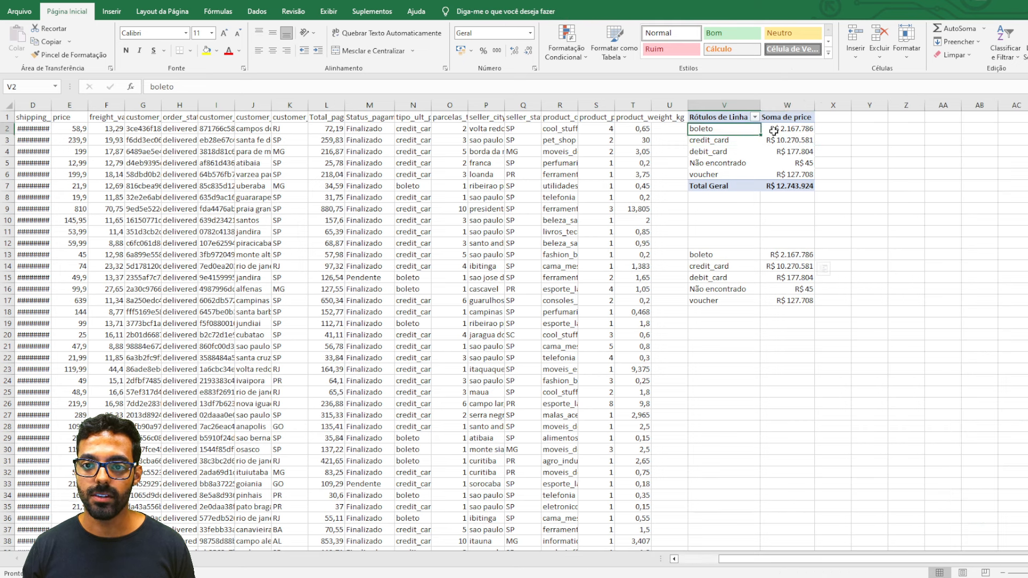
{"action": "left_click", "coordinate": [827, 220]}
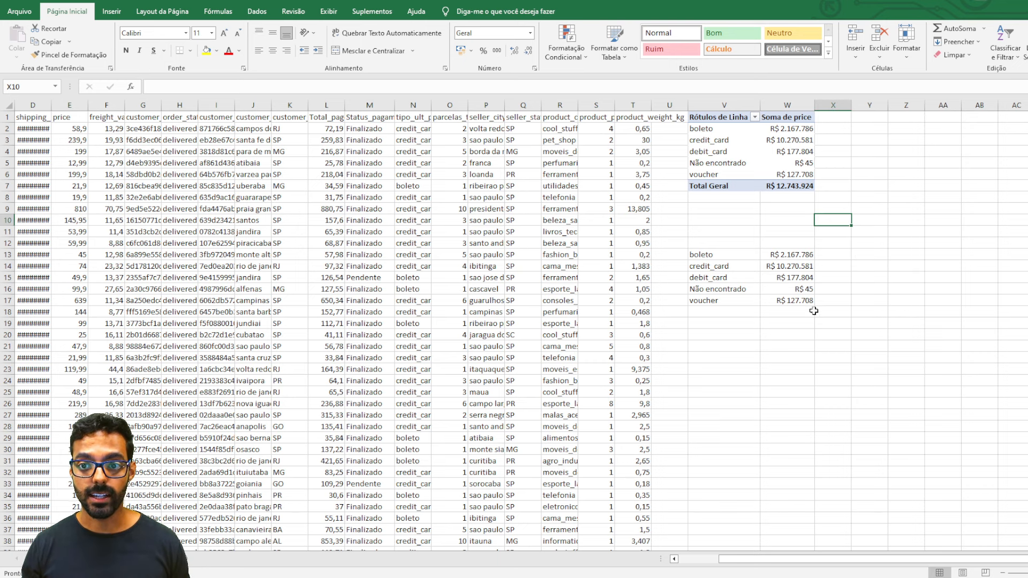
{"action": "left_click", "coordinate": [781, 167]}
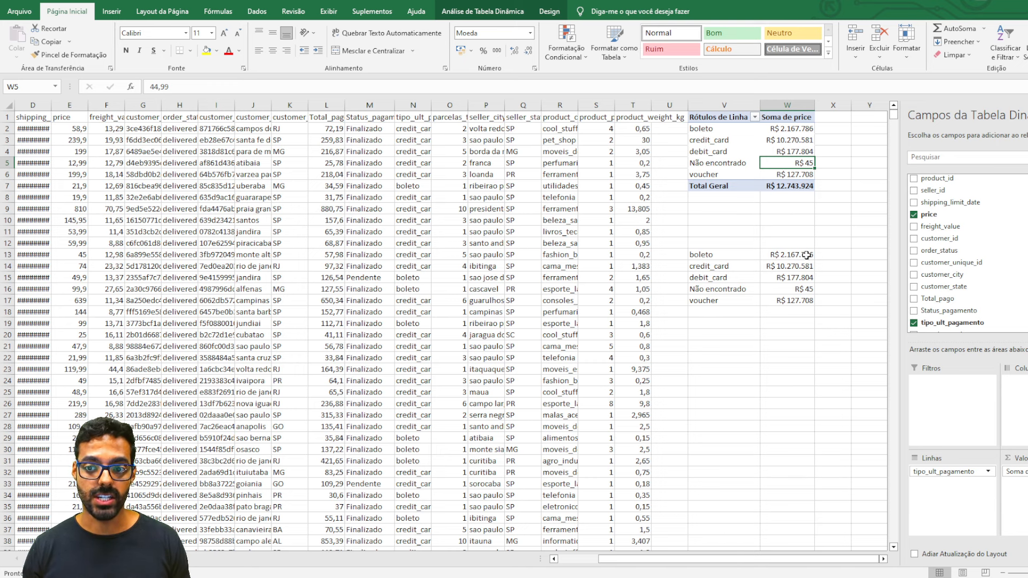
- Enter =CONT.SE(N:N;V13) in X13 to count the orders paid by boleto
{"action": "left_click", "coordinate": [827, 255]}
{"action": "type", "text": "="}
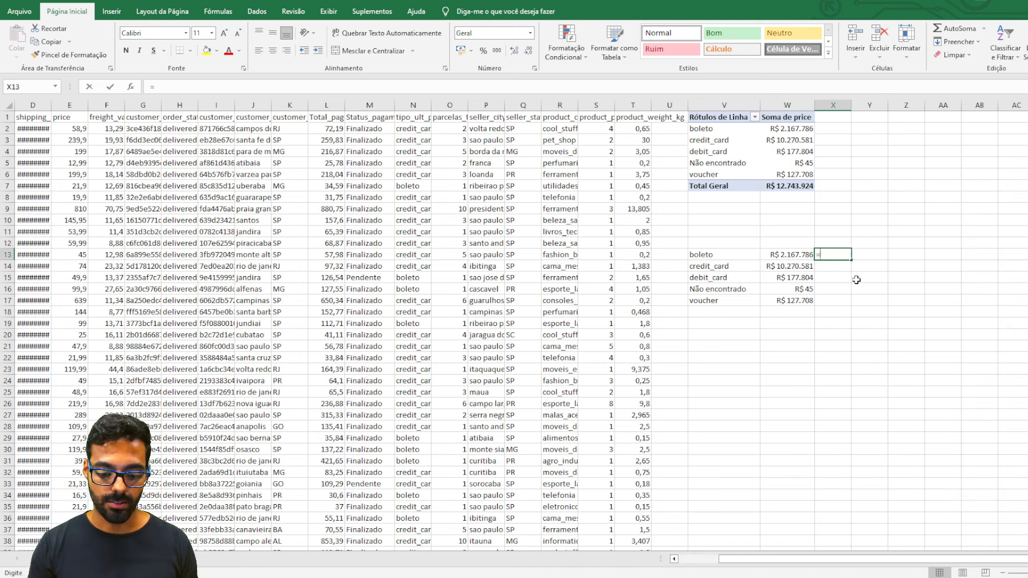
{"action": "type", "text": "CONT.SE("}
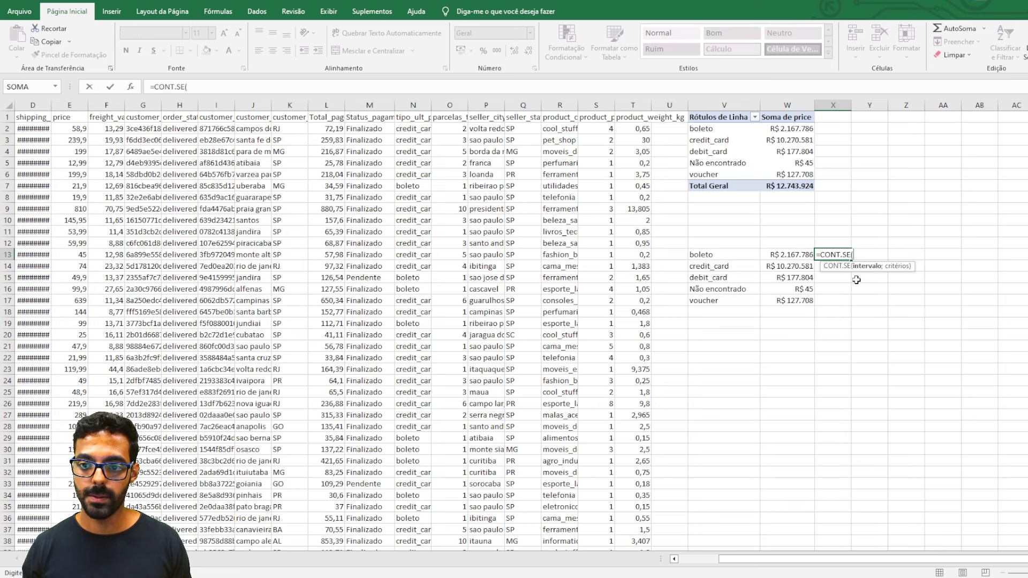
{"action": "left_click", "coordinate": [414, 105]}
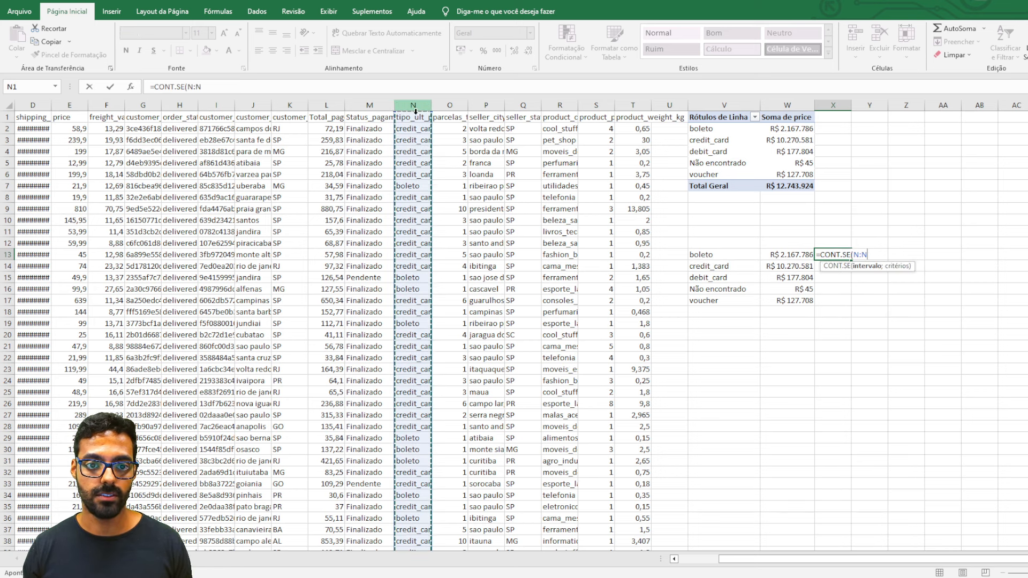
{"action": "type", "text": ";"}
{"action": "left_click", "coordinate": [720, 256]}
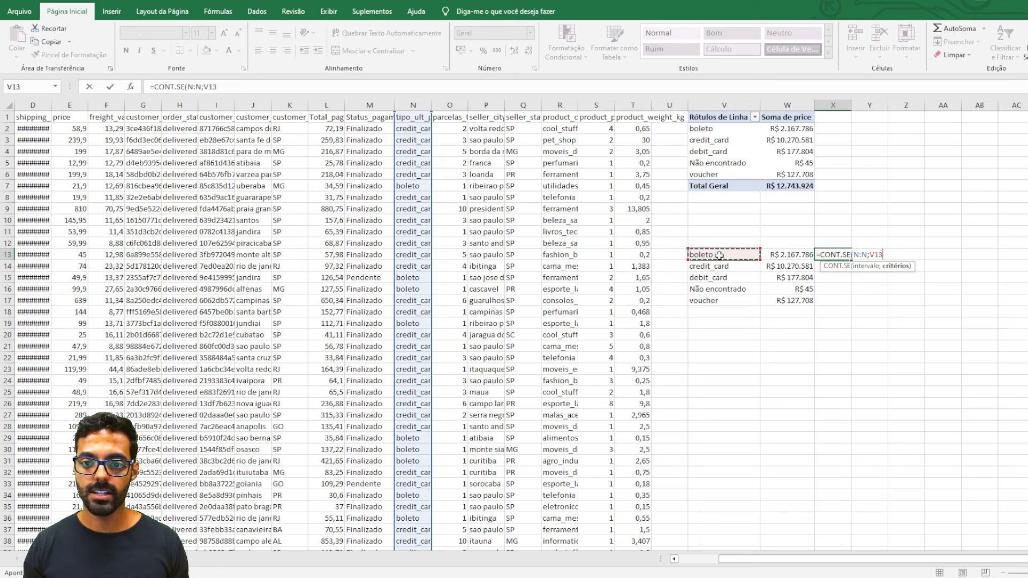
{"action": "key", "text": "Return"}
- Copy the CONT.SE formula from X13 down to X17 for the remaining payment types
{"action": "key", "text": "Up"}
{"action": "key", "text": "ctrl+c"}
{"action": "key", "text": "shift+Down"}
{"action": "key", "text": "shift+Down"}
{"action": "key", "text": "shift+Down"}
{"action": "key", "text": "shift+Down"}
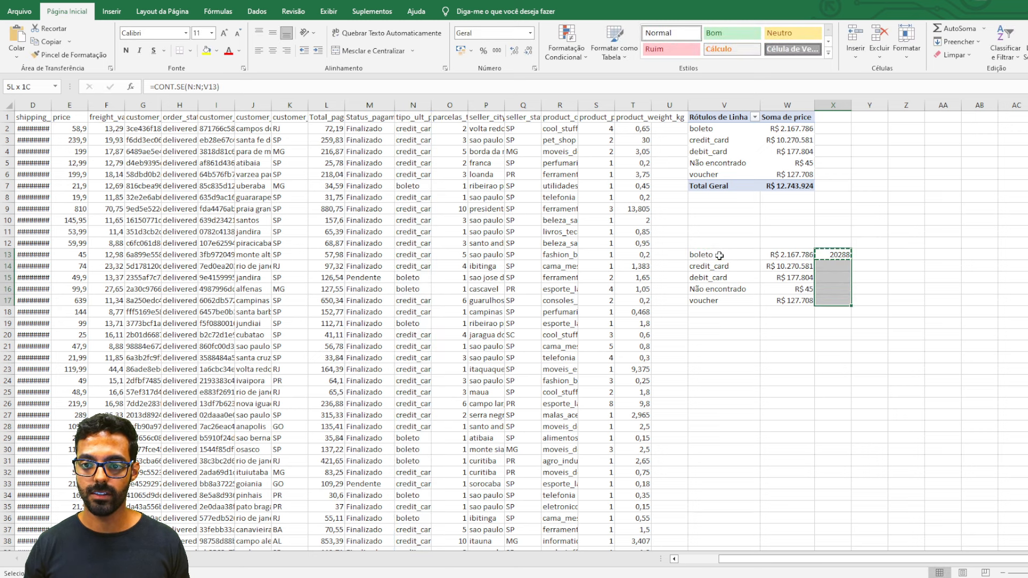
{"action": "key", "text": "ctrl+v"}
{"action": "key", "text": "Escape"}
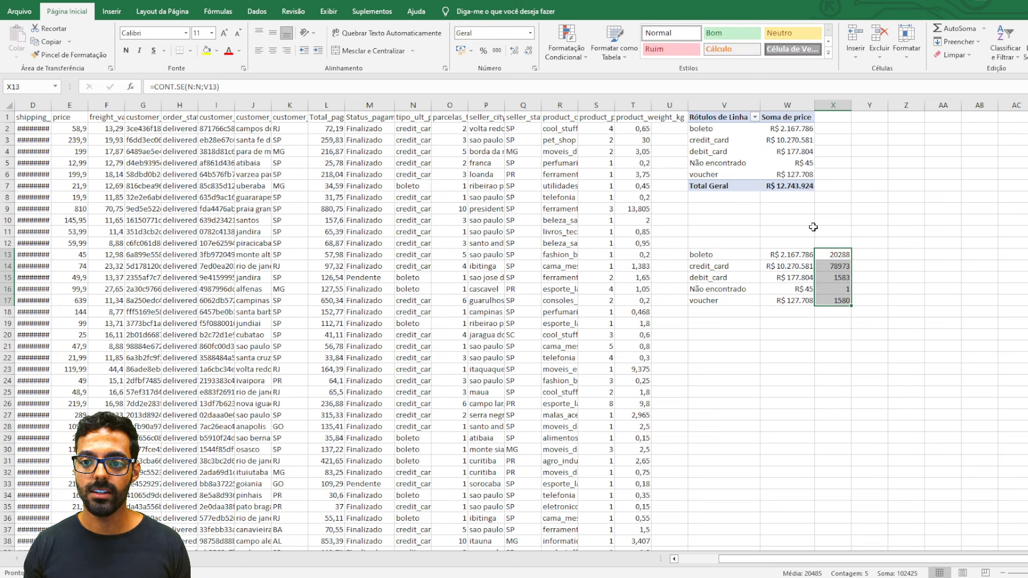
- Add the tipo_ult_pagamento field to the pivot table's values as a count beside the price sum
{"action": "left_click", "coordinate": [793, 117]}
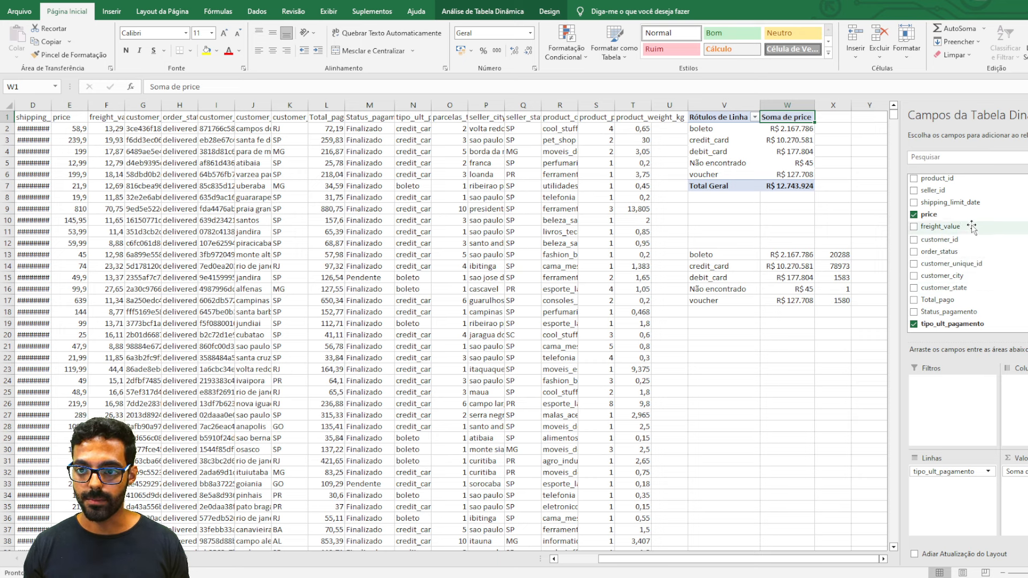
{"action": "scroll", "coordinate": [970, 303], "scroll_direction": "down", "scroll_amount": 2}
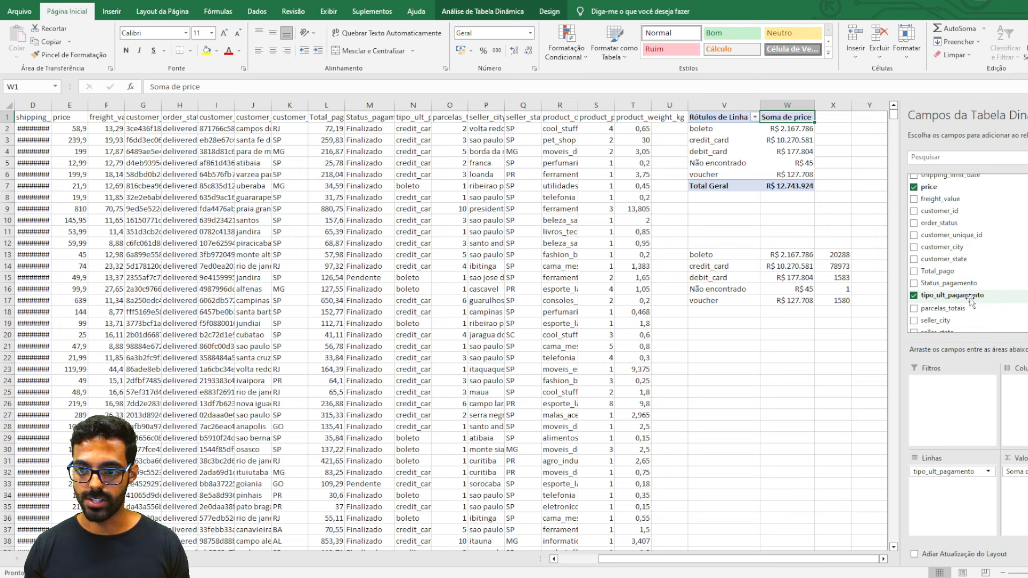
{"action": "left_click_drag", "start_coordinate": [970, 296], "coordinate": [1020, 494]}
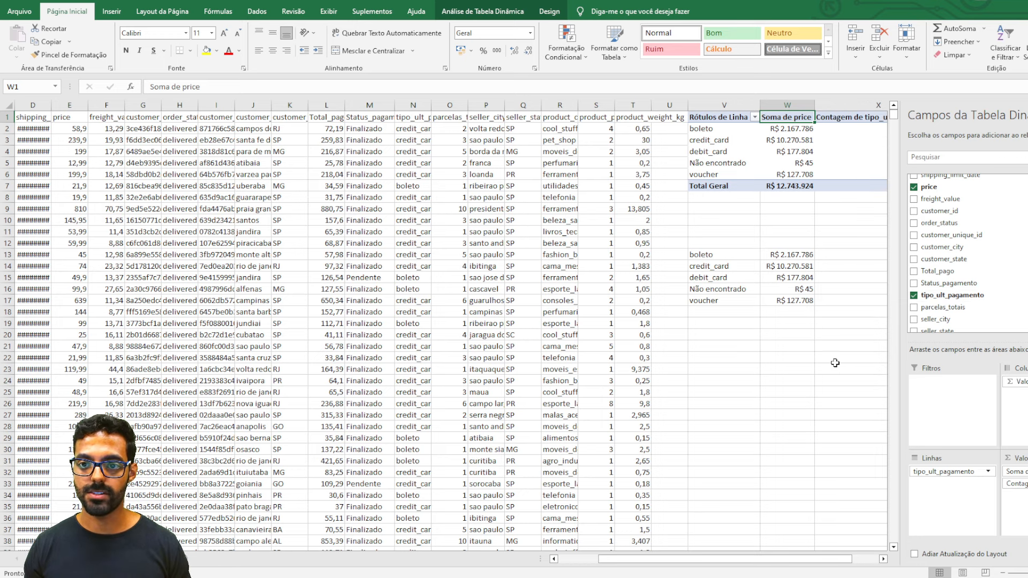
- Format the pivot table's payment type counts in X2:X7 as Número with no decimal places
{"action": "left_click", "coordinate": [838, 270]}
{"action": "left_click_drag", "start_coordinate": [814, 129], "coordinate": [810, 185]}
{"action": "left_click", "coordinate": [530, 32]}
{"action": "left_click", "coordinate": [515, 76]}
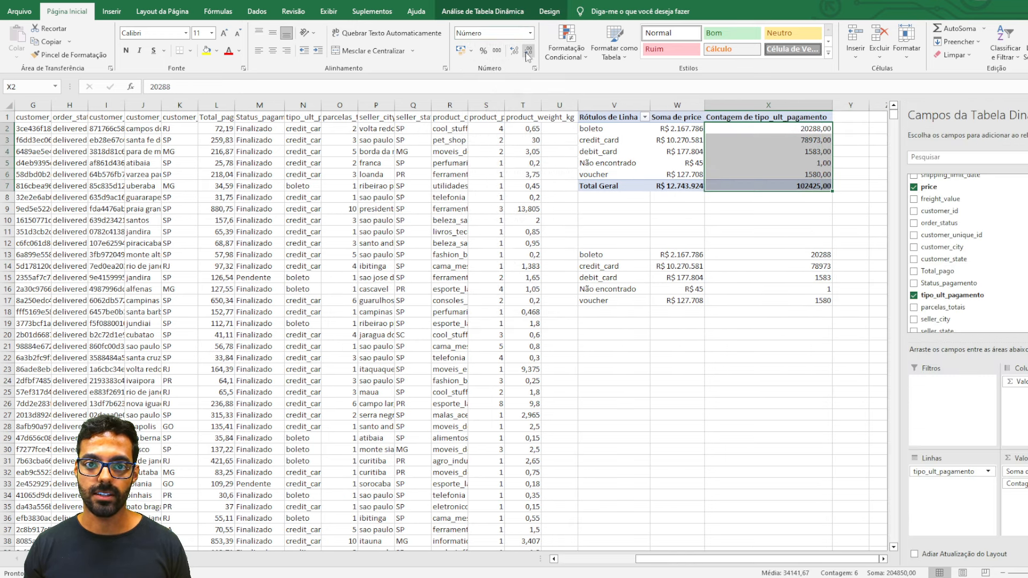
{"action": "left_click", "coordinate": [527, 53]}
{"action": "left_click", "coordinate": [527, 53]}
{"action": "left_click", "coordinate": [814, 254]}
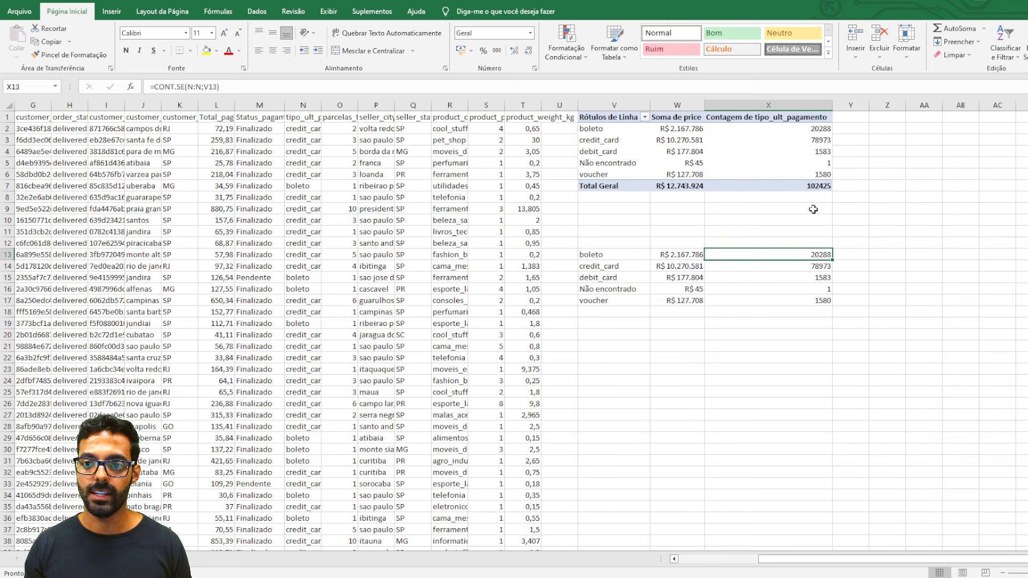
- Compare the pivot table's payment type counts in column X with the CONT.SE results in X13:X17
{"action": "left_click", "coordinate": [807, 137]}
{"action": "left_click", "coordinate": [815, 263]}
{"action": "left_click", "coordinate": [813, 140]}
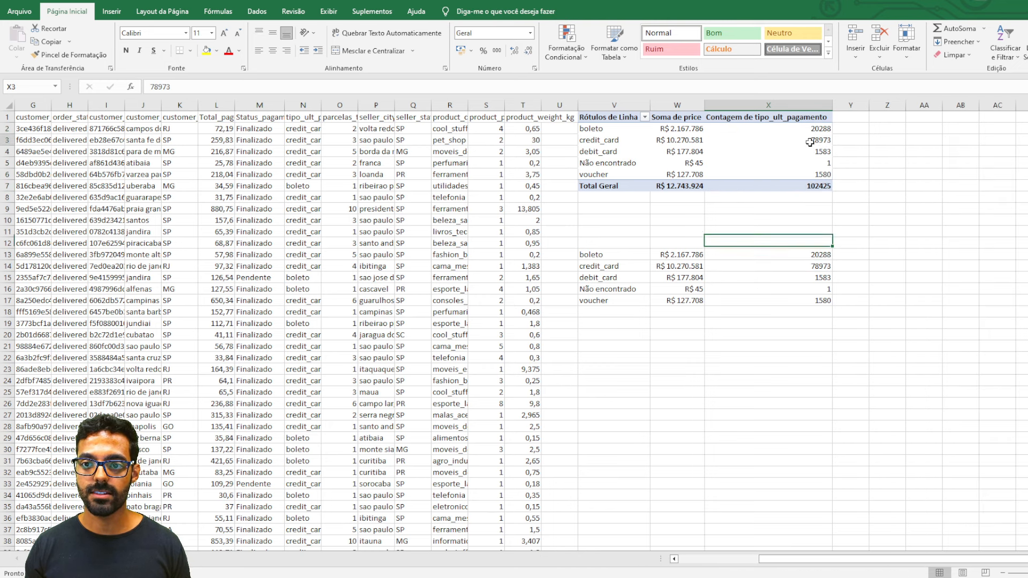
{"action": "left_click", "coordinate": [811, 289]}
{"action": "left_click", "coordinate": [808, 311]}
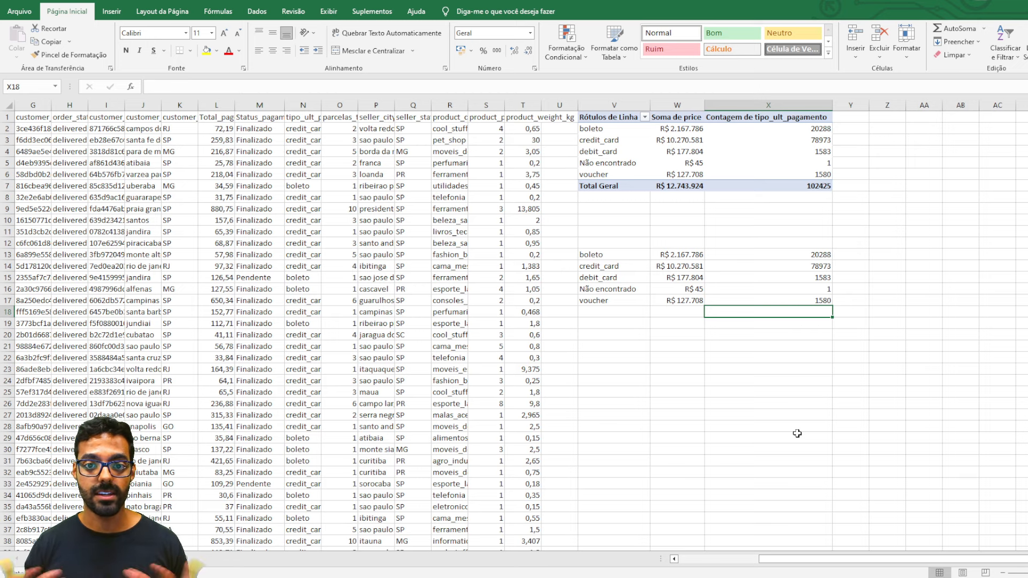
- Delete the comparison block with the SOMASE and CONT.SE formulas in V13:X17 below the pivot table
{"action": "left_click_drag", "start_coordinate": [619, 256], "coordinate": [803, 313]}
{"action": "key", "text": "Delete"}
{"action": "left_click", "coordinate": [744, 299]}
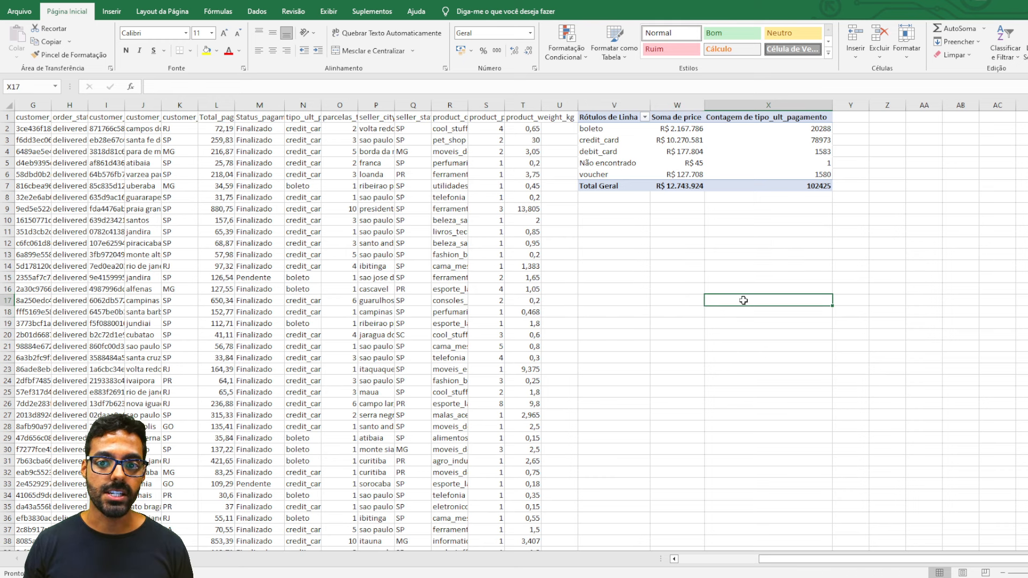
- Empty the pivot table by removing tipo_ult_pagamento from its rows and the price sum and payment type count from its values
{"action": "left_click", "coordinate": [617, 118]}
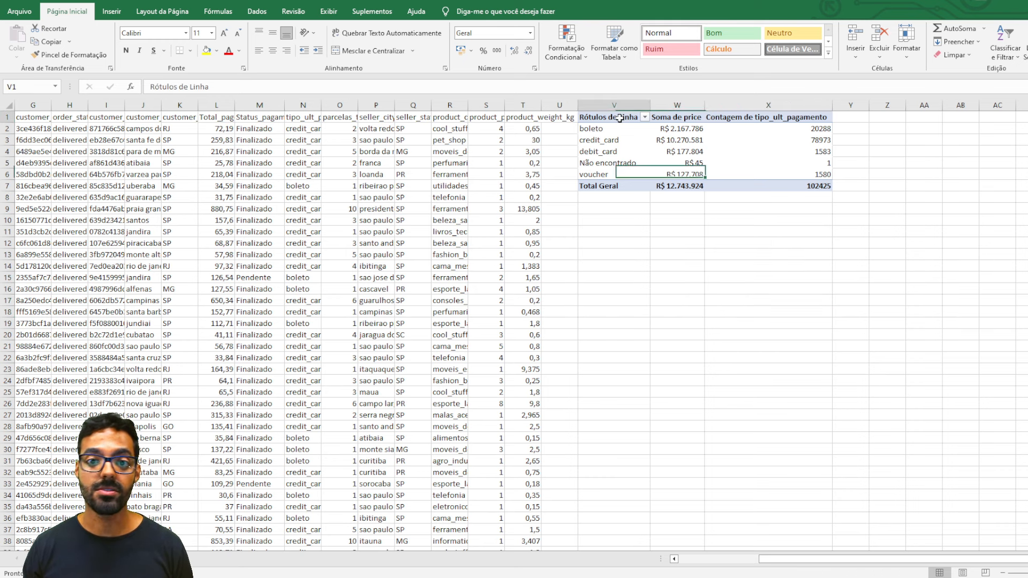
{"action": "left_click", "coordinate": [988, 471]}
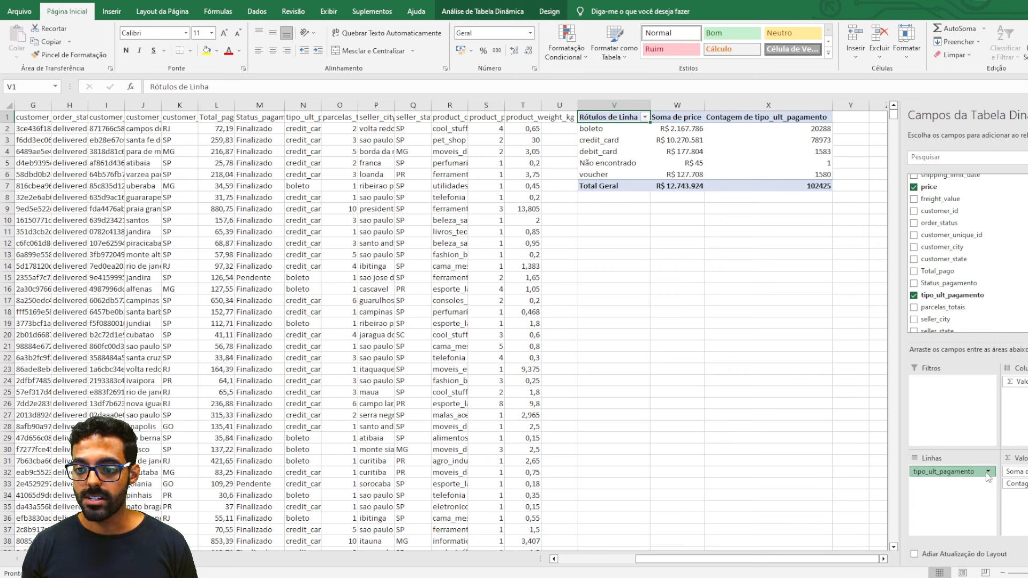
{"action": "left_click", "coordinate": [980, 443]}
{"action": "left_click", "coordinate": [1014, 472]}
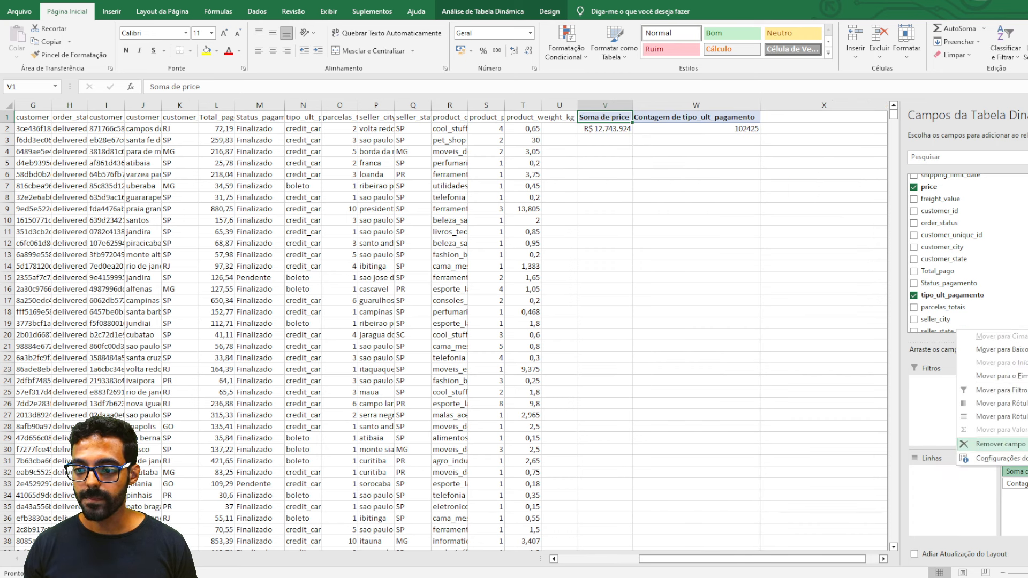
{"action": "left_click", "coordinate": [995, 443]}
{"action": "left_click", "coordinate": [1014, 471]}
{"action": "left_click", "coordinate": [996, 443]}
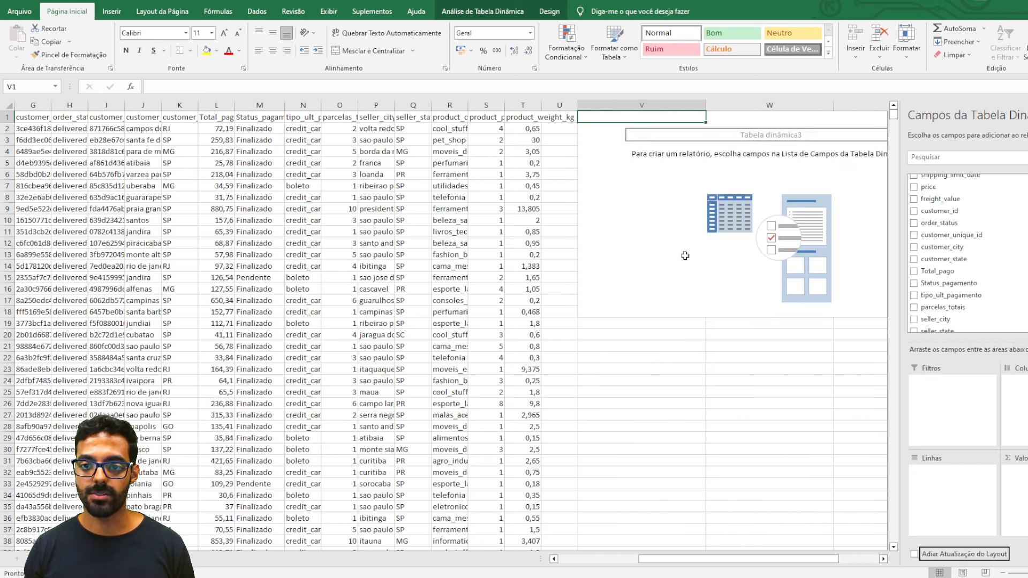
{"action": "left_click", "coordinate": [642, 231]}
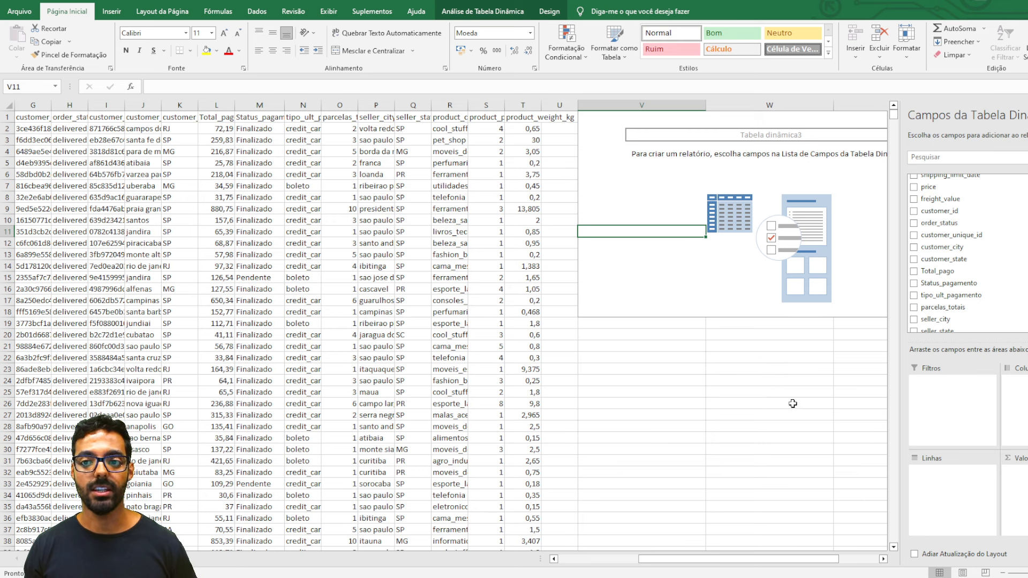
{"action": "left_click", "coordinate": [808, 358]}
{"action": "scroll", "coordinate": [857, 357], "scroll_direction": "right", "scroll_amount": 3}
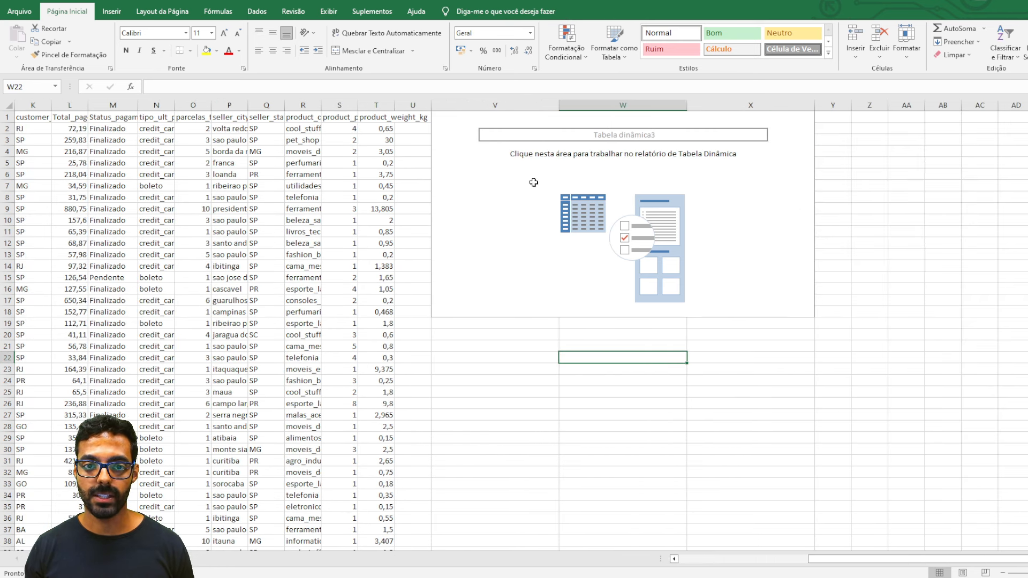
- Add seller_state to the pivot table's rows and also to its values as a count
{"action": "left_click", "coordinate": [453, 116]}
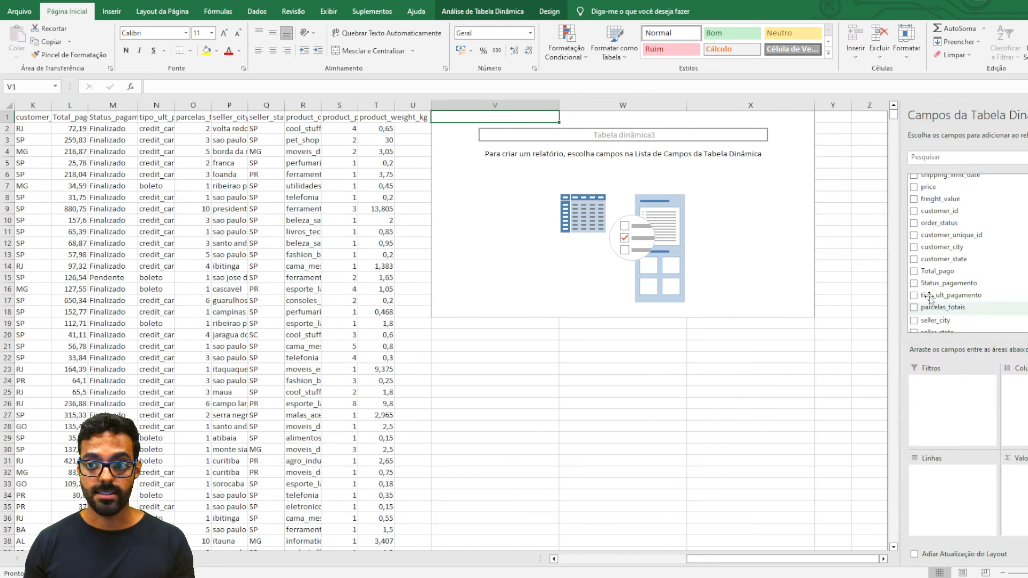
{"action": "scroll", "coordinate": [932, 294], "scroll_direction": "up", "scroll_amount": 2}
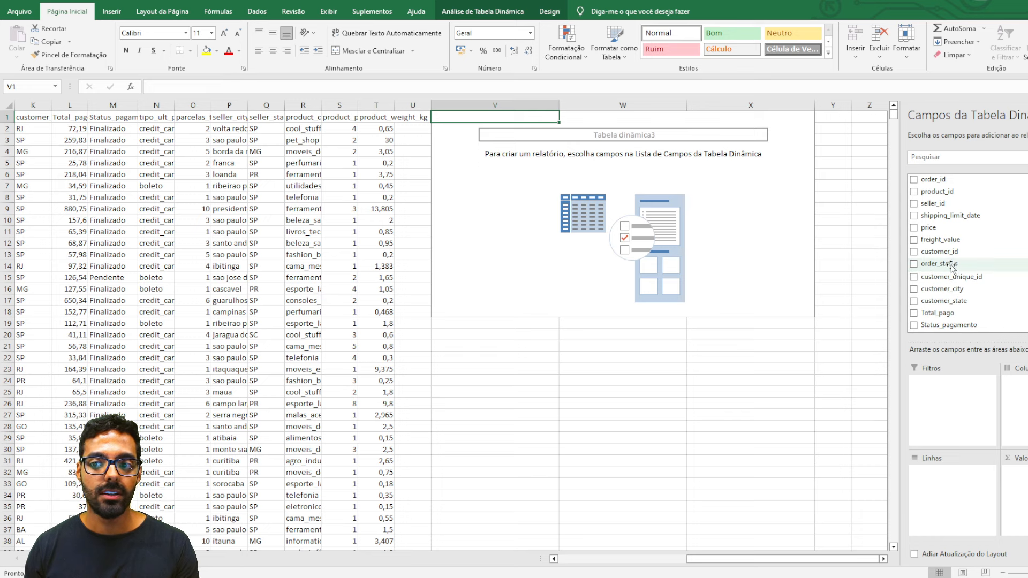
{"action": "scroll", "coordinate": [958, 270], "scroll_direction": "down", "scroll_amount": 3}
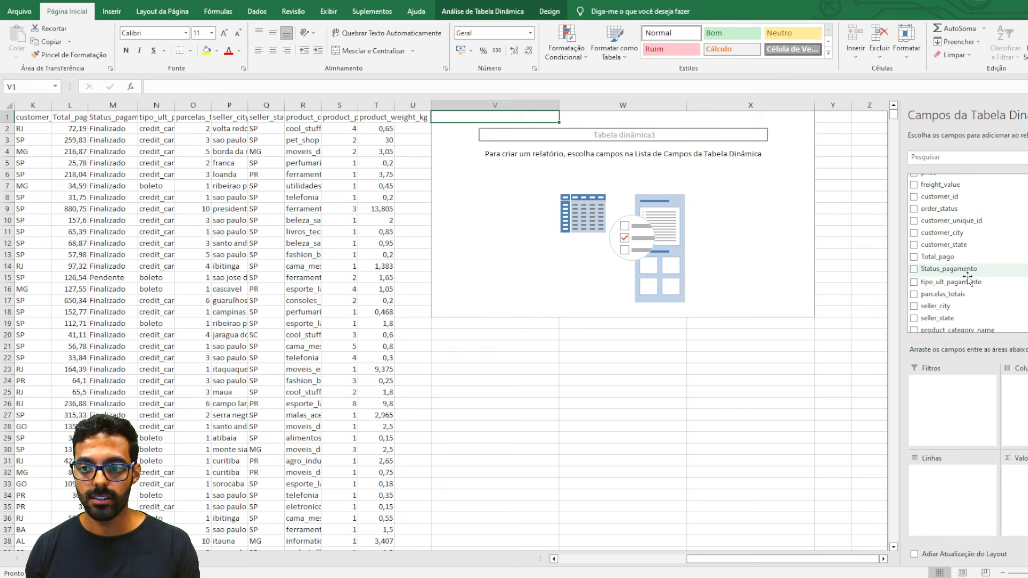
{"action": "scroll", "coordinate": [968, 276], "scroll_direction": "down", "scroll_amount": 2}
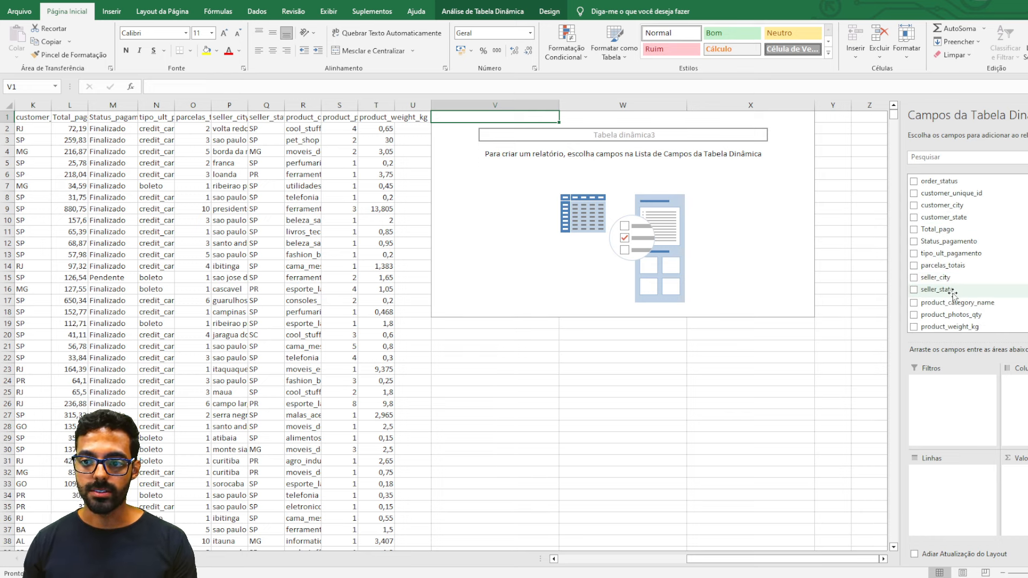
{"action": "left_click_drag", "start_coordinate": [961, 292], "coordinate": [960, 485]}
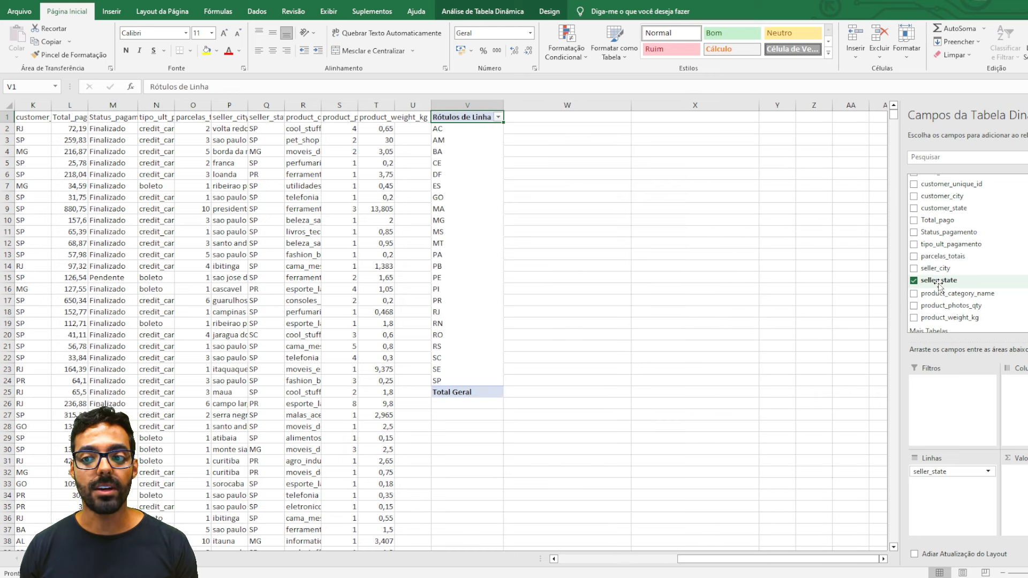
{"action": "left_click_drag", "start_coordinate": [938, 284], "coordinate": [1017, 471]}
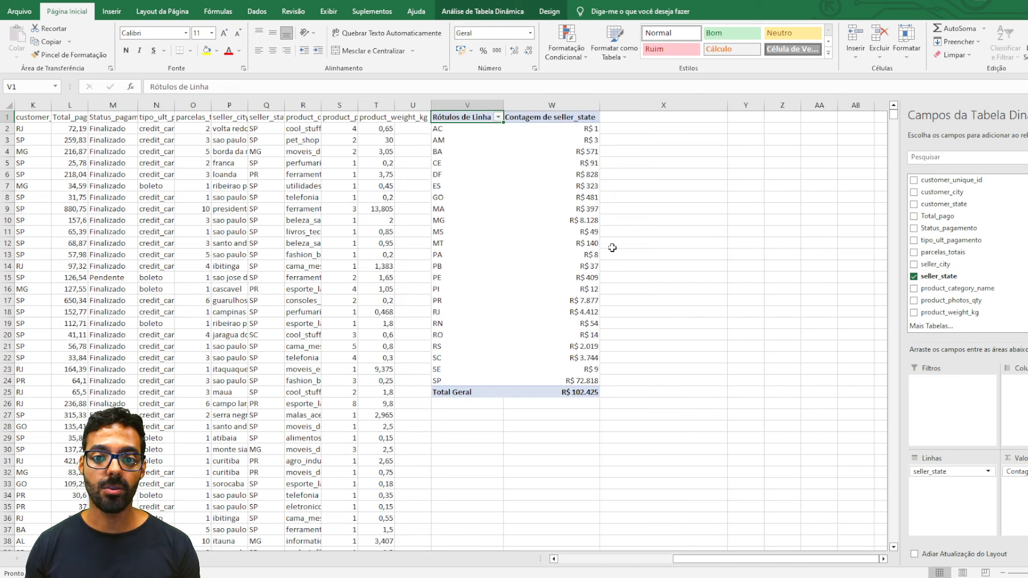
- Set the number format of column W, holding the seller_state counts, to Geral
{"action": "left_click", "coordinate": [551, 105]}
{"action": "left_click", "coordinate": [530, 33]}
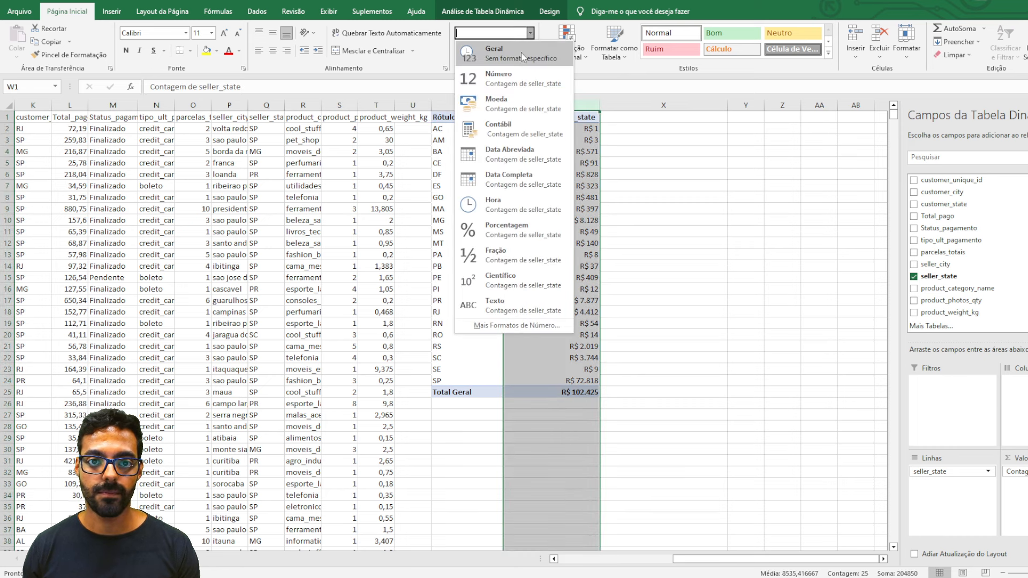
{"action": "left_click", "coordinate": [523, 54]}
{"action": "left_click", "coordinate": [466, 140]}
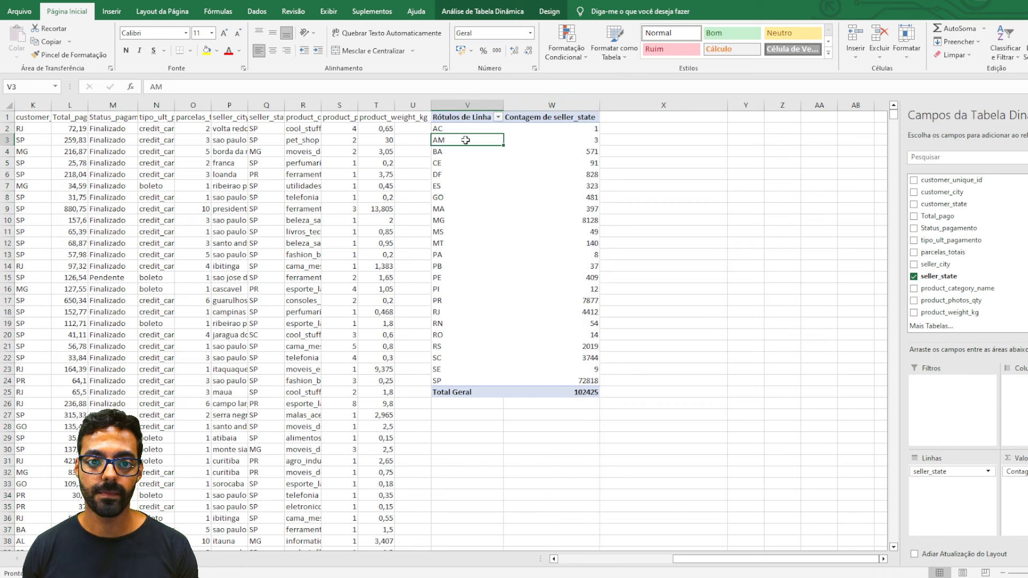
- Examine the pivot table's counts per seller state, comparing individual states such as AM
{"action": "left_click_drag", "start_coordinate": [455, 130], "coordinate": [577, 141]}
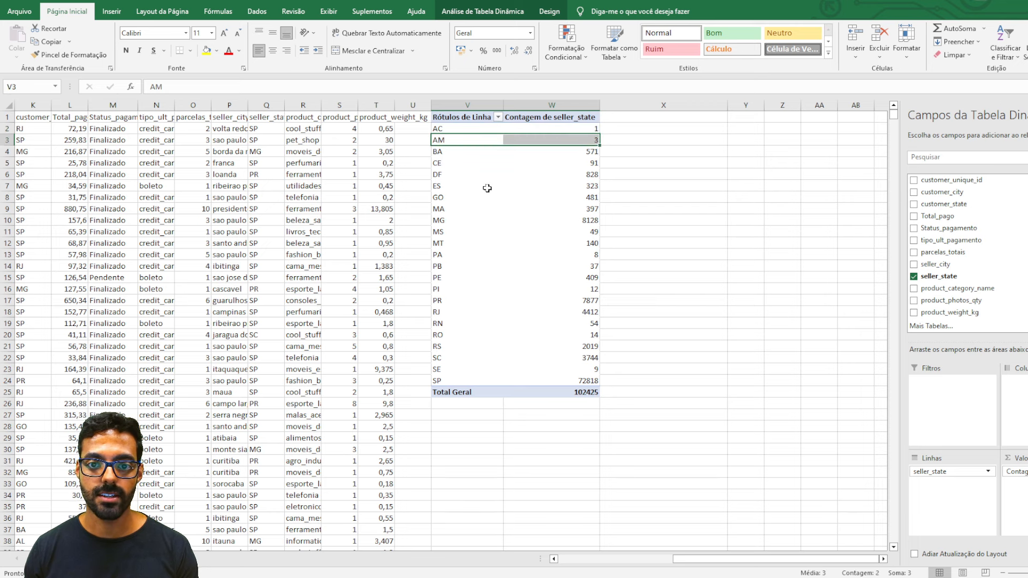
{"action": "left_click_drag", "start_coordinate": [457, 250], "coordinate": [589, 254]}
{"action": "left_click", "coordinate": [707, 355]}
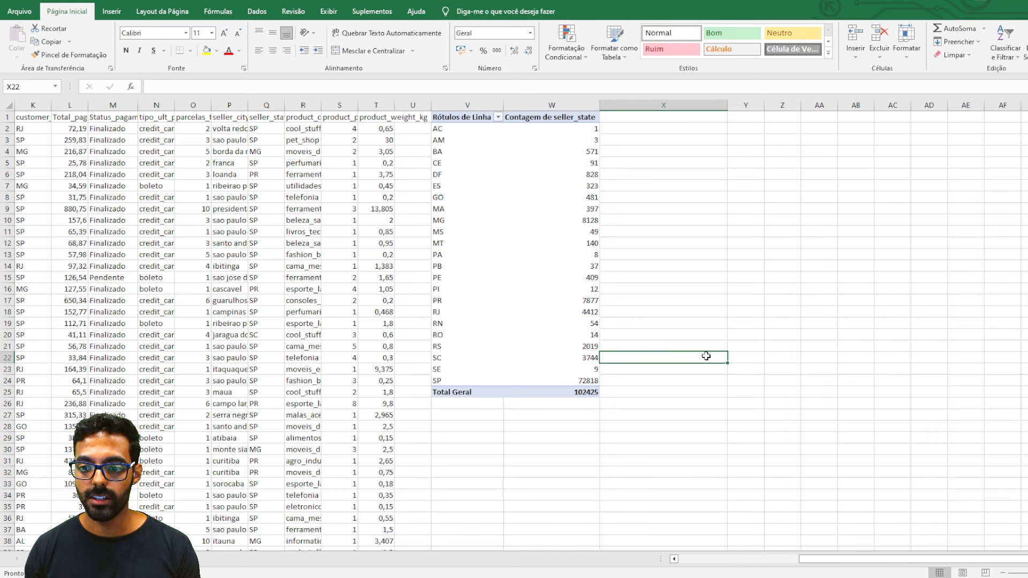
{"action": "left_click", "coordinate": [515, 167]}
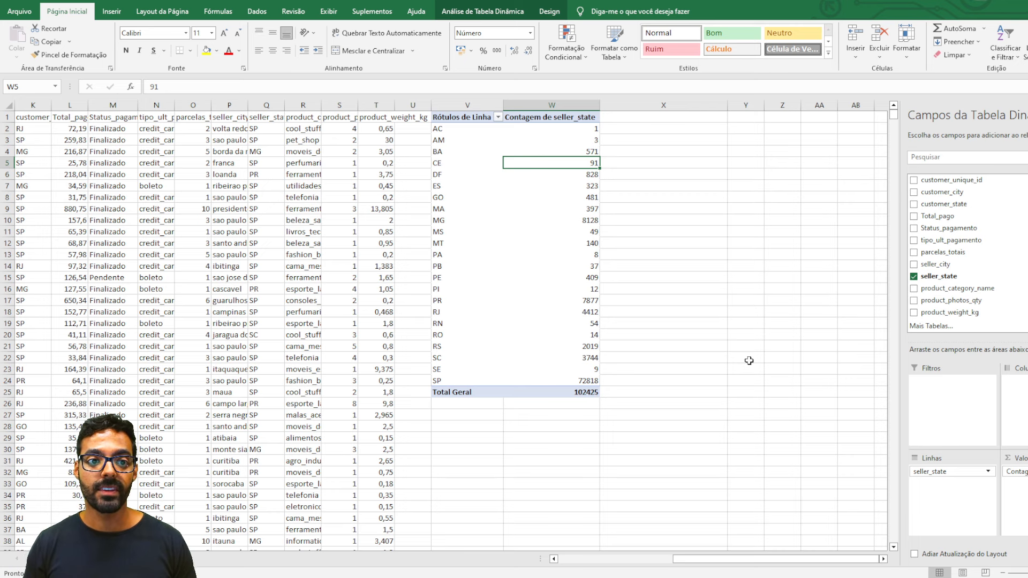
{"action": "left_click_drag", "start_coordinate": [715, 559], "coordinate": [649, 566]}
{"action": "scroll", "coordinate": [632, 569], "scroll_direction": "right", "scroll_amount": 4}
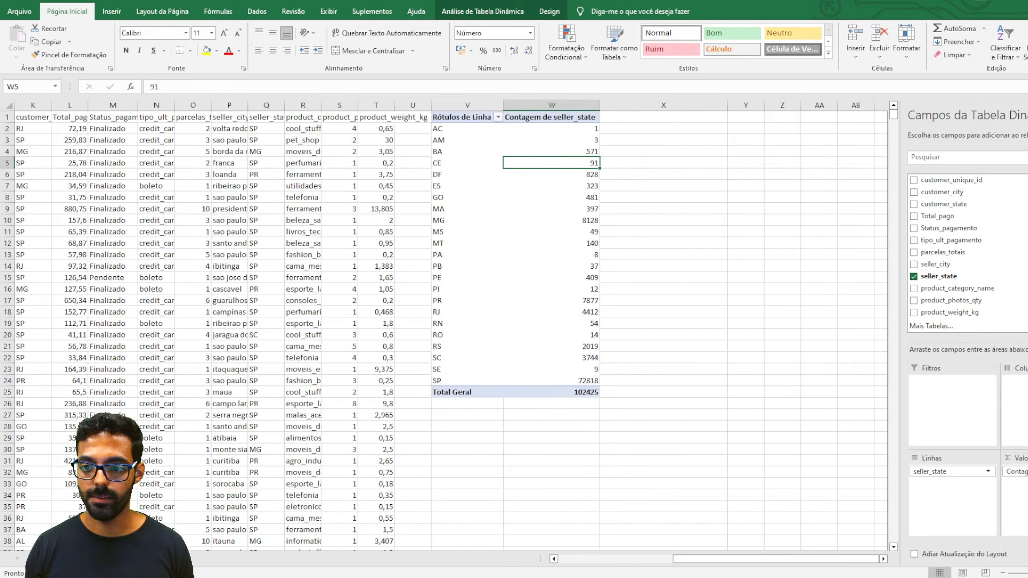
- Remove the seller_state count from the pivot table's values and seller_state from its rows
{"action": "left_click", "coordinate": [1021, 471]}
{"action": "left_click", "coordinate": [990, 445]}
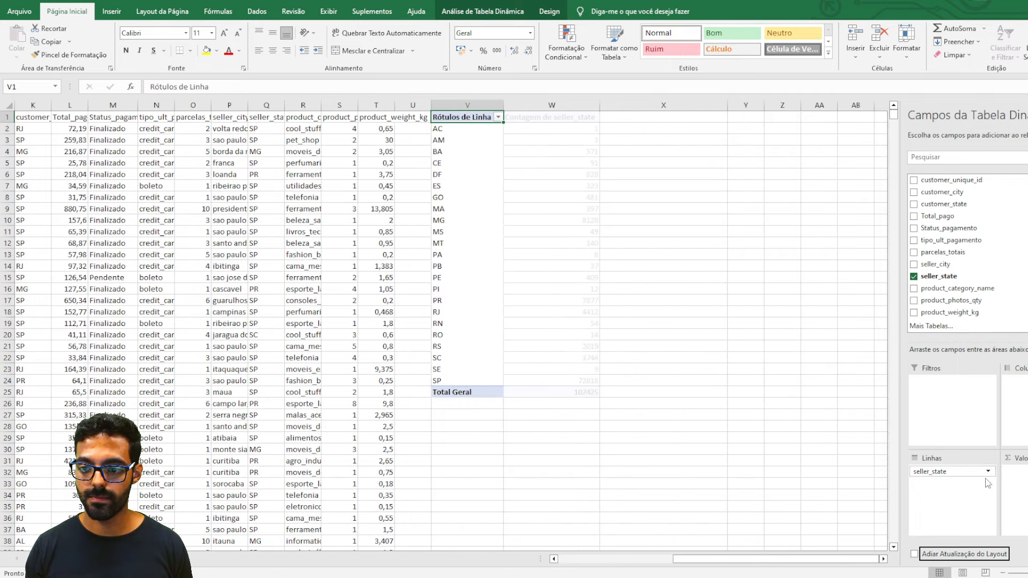
{"action": "left_click", "coordinate": [987, 471]}
{"action": "left_click", "coordinate": [991, 447]}
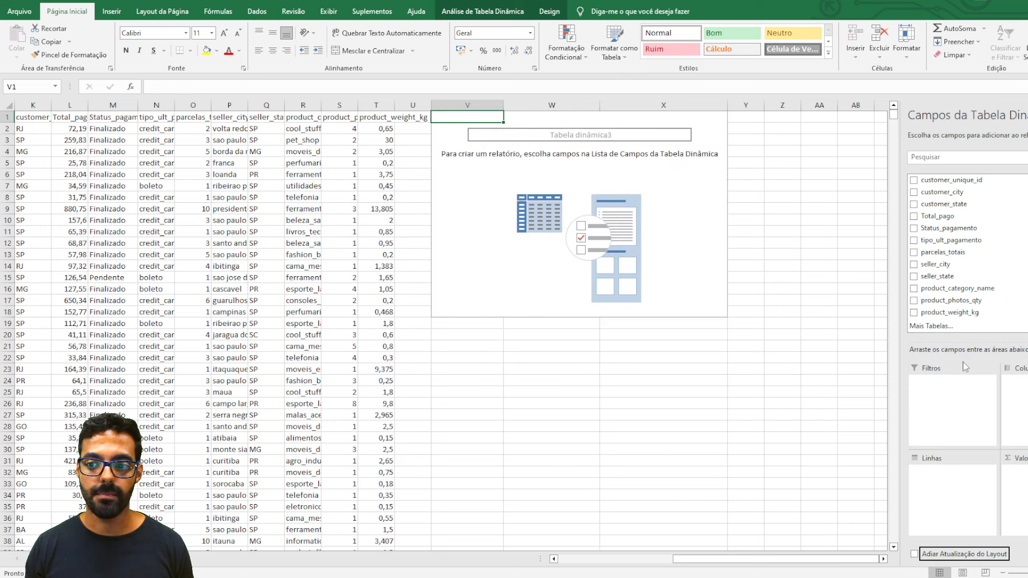
- Add the tipo_ult_pagamento field to the empty pivot table's rows
{"action": "scroll", "coordinate": [961, 262], "scroll_direction": "up", "scroll_amount": 2}
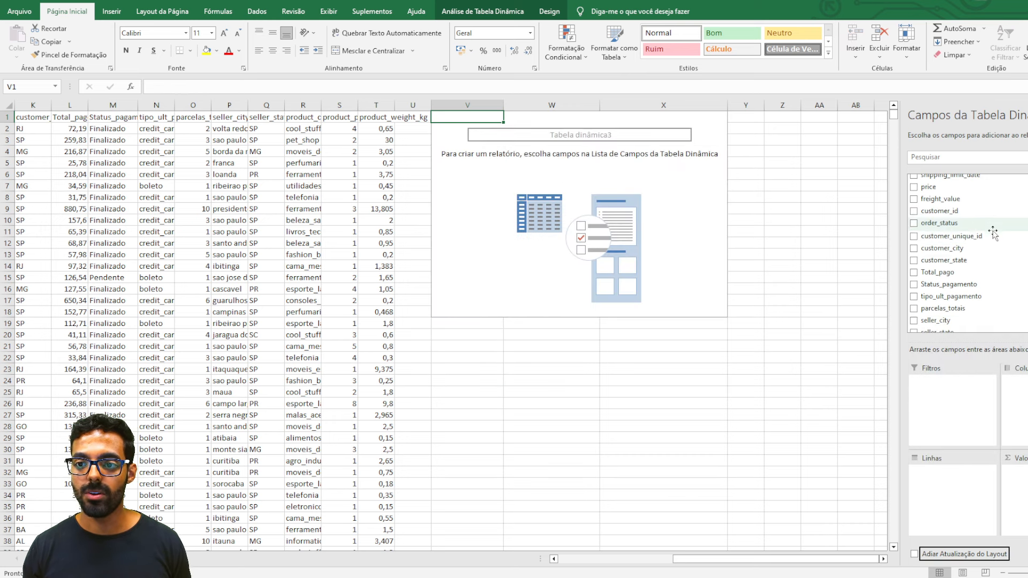
{"action": "scroll", "coordinate": [993, 232], "scroll_direction": "up", "scroll_amount": 2}
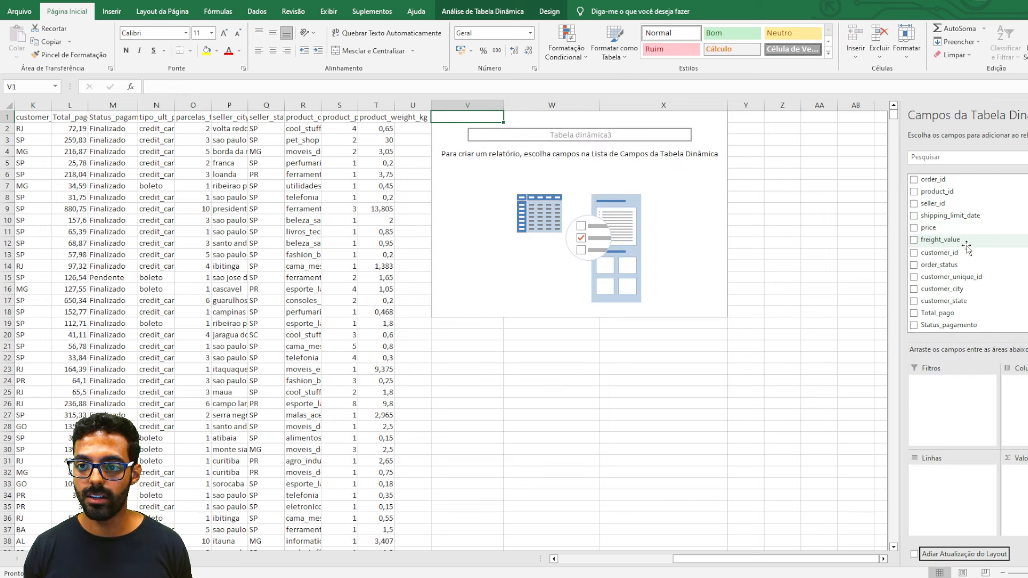
{"action": "scroll", "coordinate": [970, 251], "scroll_direction": "down", "scroll_amount": 2}
{"action": "scroll", "coordinate": [971, 262], "scroll_direction": "down", "scroll_amount": 2}
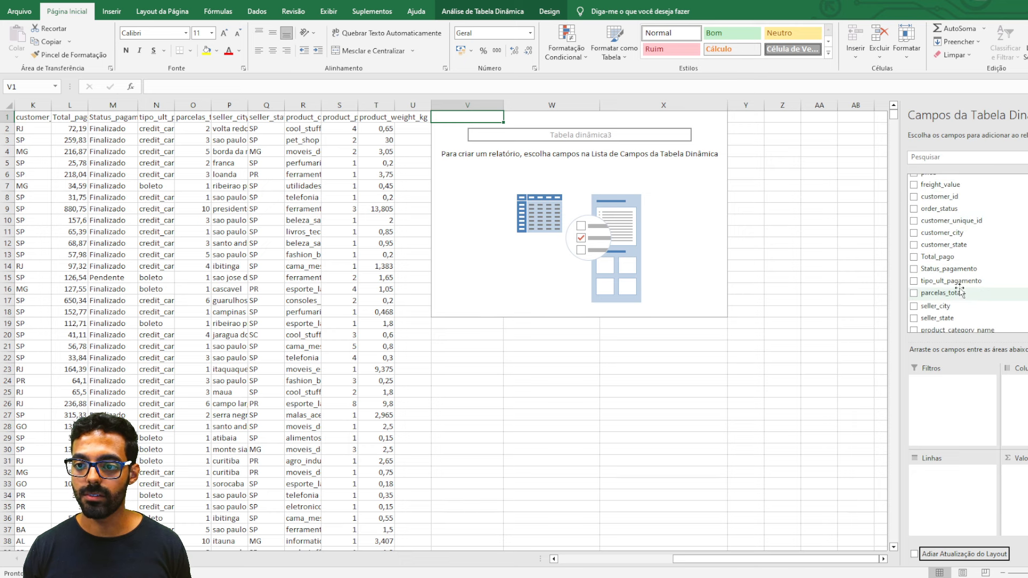
{"action": "left_click_drag", "start_coordinate": [958, 280], "coordinate": [945, 489]}
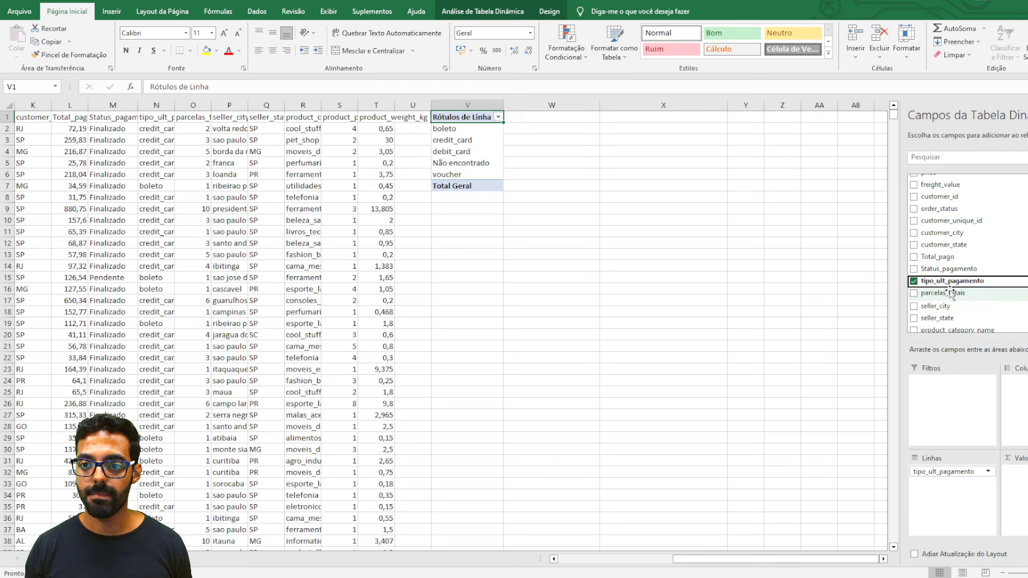
- Place customer_state in the pivot table's rows and move tipo_ult_pagamento to its columns
{"action": "scroll", "coordinate": [980, 289], "scroll_direction": "up", "scroll_amount": 5}
{"action": "scroll", "coordinate": [985, 268], "scroll_direction": "down", "scroll_amount": 3}
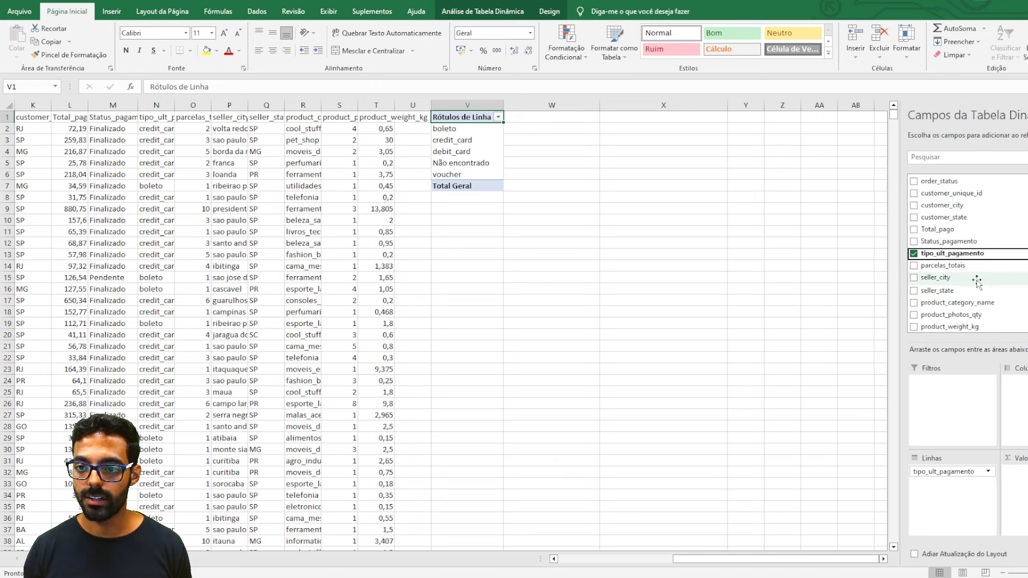
{"action": "scroll", "coordinate": [956, 293], "scroll_direction": "up", "scroll_amount": 3}
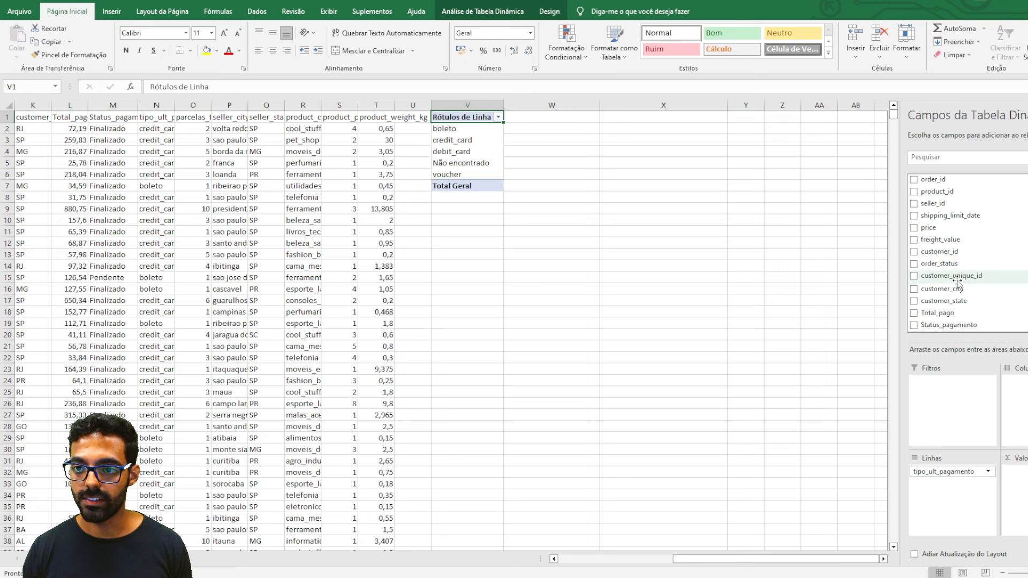
{"action": "scroll", "coordinate": [975, 270], "scroll_direction": "down", "scroll_amount": 1}
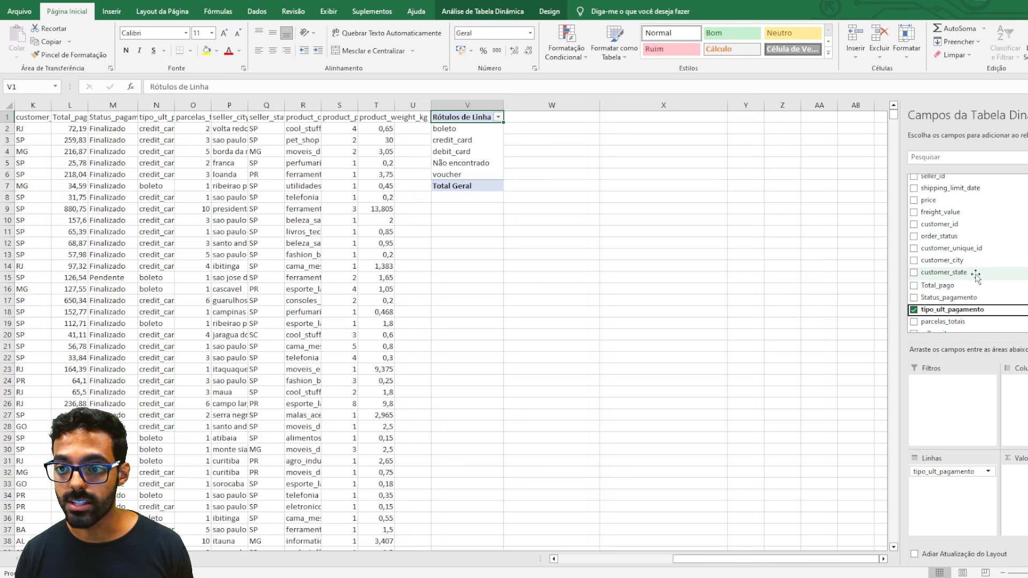
{"action": "scroll", "coordinate": [983, 304], "scroll_direction": "down", "scroll_amount": 3}
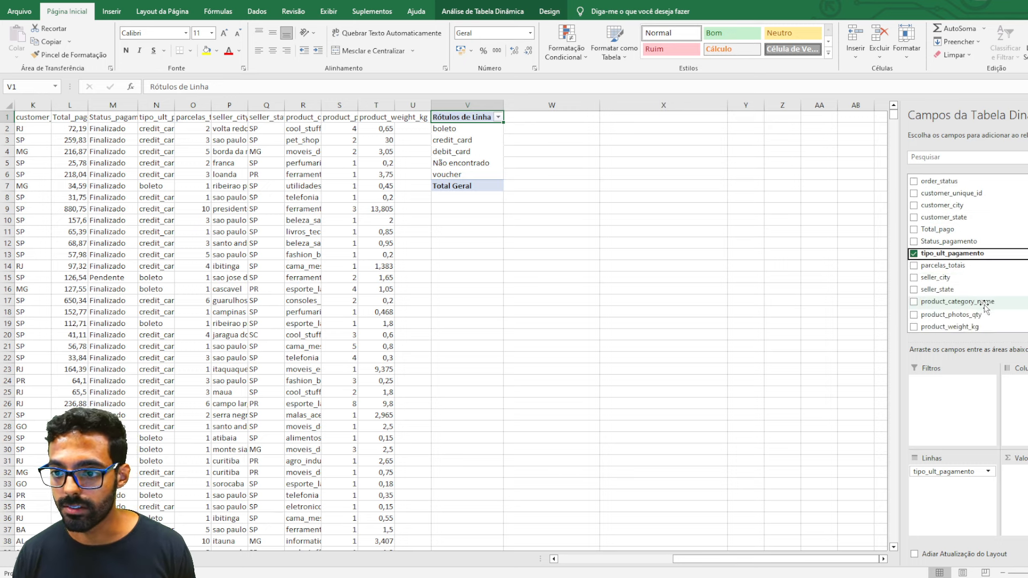
{"action": "scroll", "coordinate": [983, 304], "scroll_direction": "up", "scroll_amount": 4}
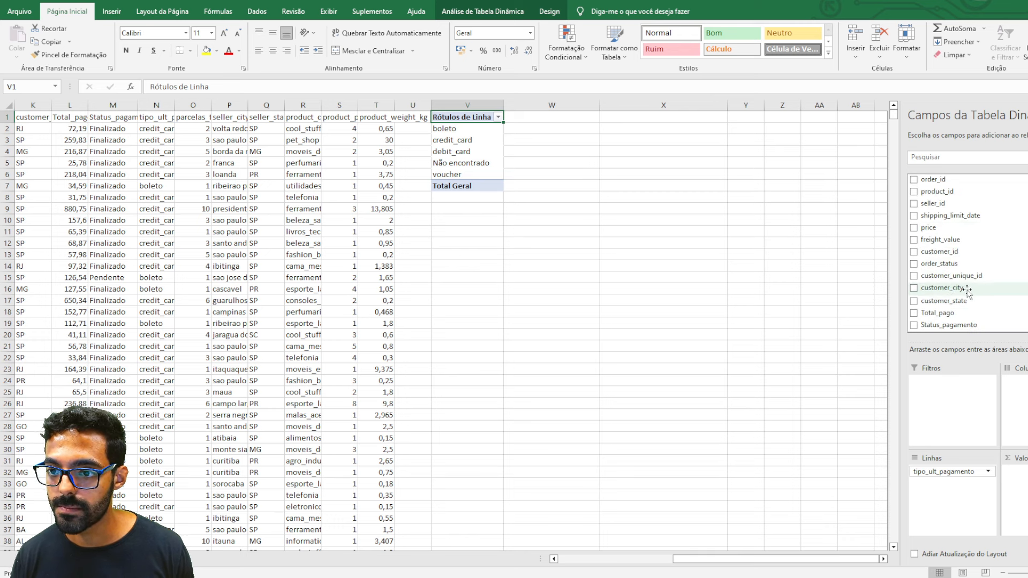
{"action": "left_click_drag", "start_coordinate": [966, 300], "coordinate": [1014, 428]}
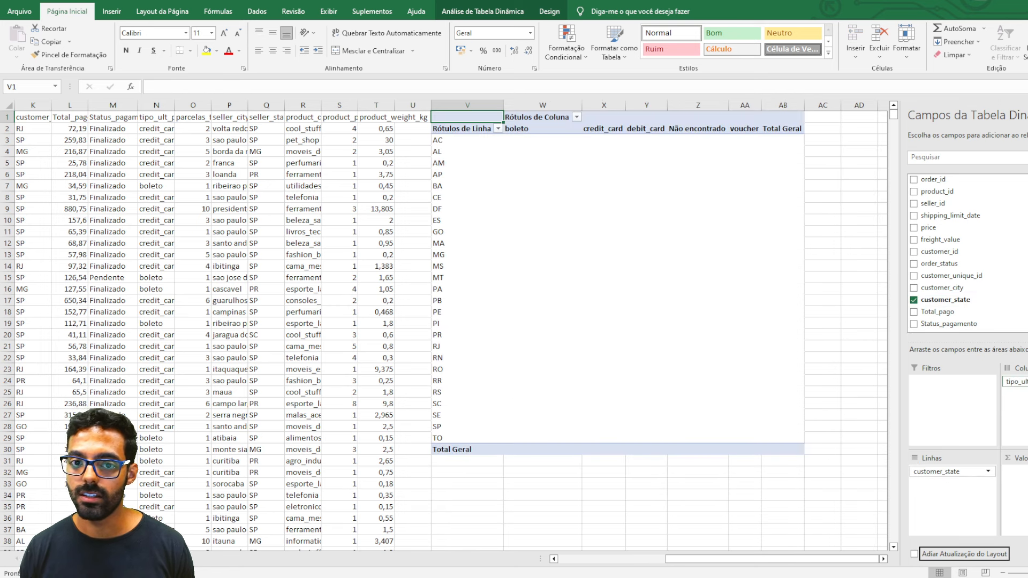
- Remove the Total Geral column from the pivot table and add order_id to its values as a count
{"action": "right_click", "coordinate": [777, 130]}
{"action": "left_click", "coordinate": [824, 214]}
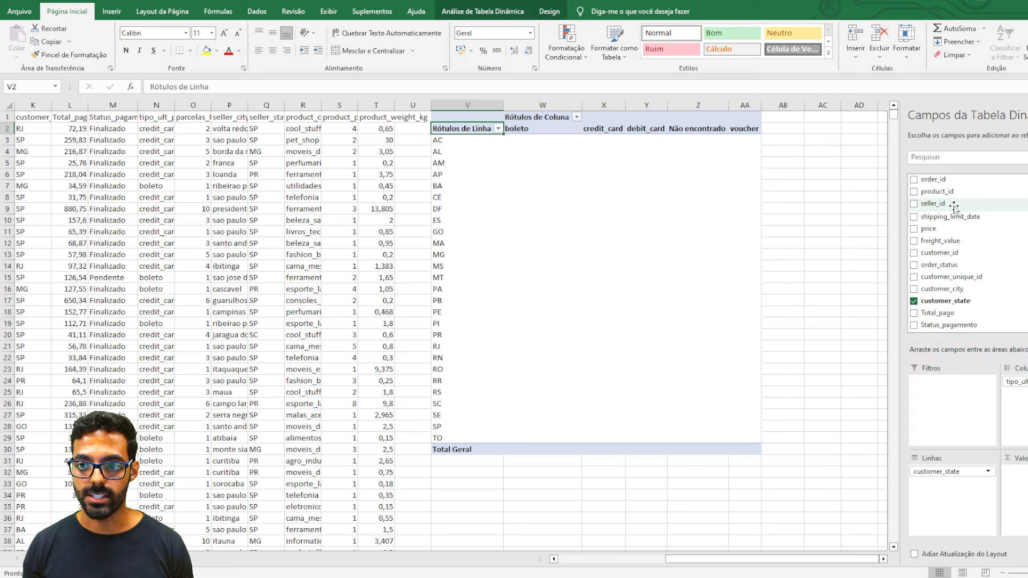
{"action": "left_click", "coordinate": [952, 181]}
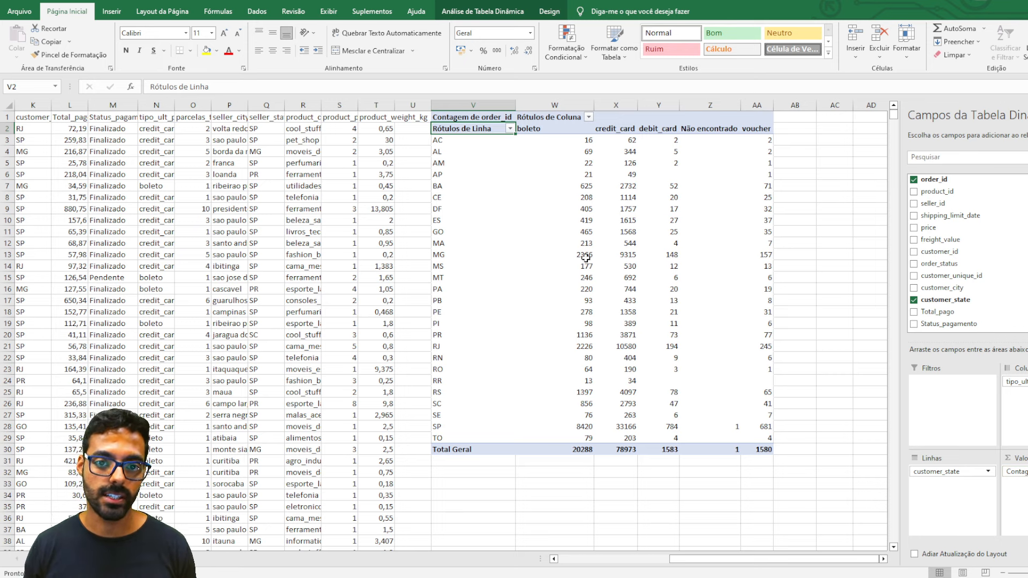
- Centre the contents of the pivot table's payment type columns, W to AA
{"action": "left_click_drag", "start_coordinate": [544, 119], "coordinate": [752, 115]}
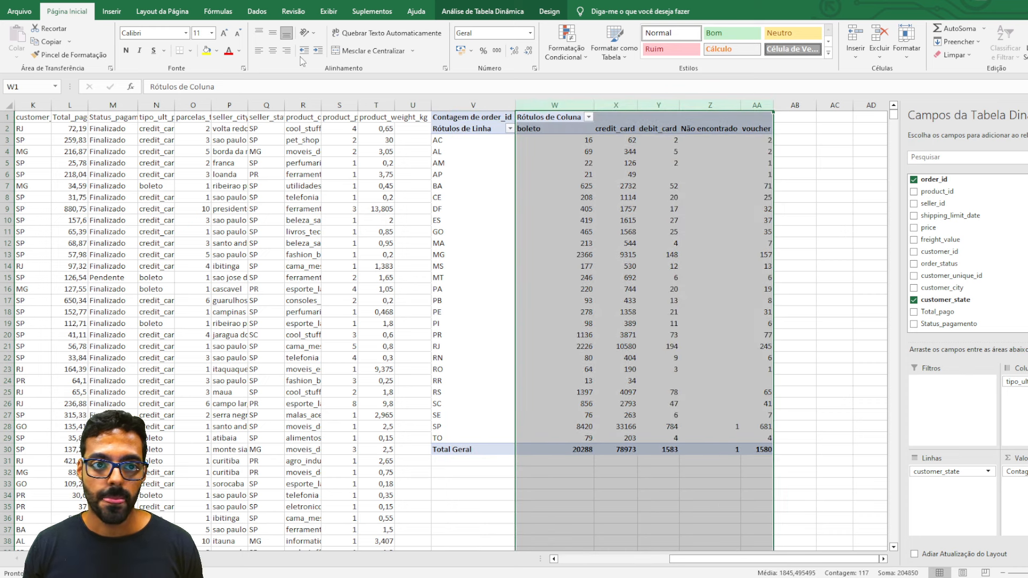
{"action": "left_click", "coordinate": [274, 50]}
{"action": "left_click", "coordinate": [458, 143]}
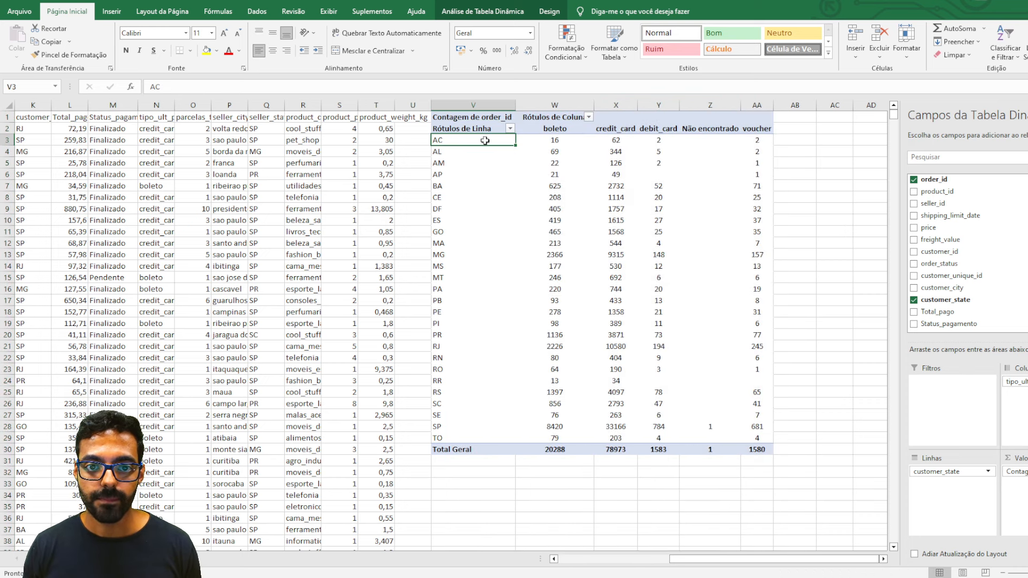
- Examine the order counts per payment type across the states, including the Não encontrado entry for SP and the RR row
{"action": "left_click", "coordinate": [509, 128]}
{"action": "key", "text": "Escape"}
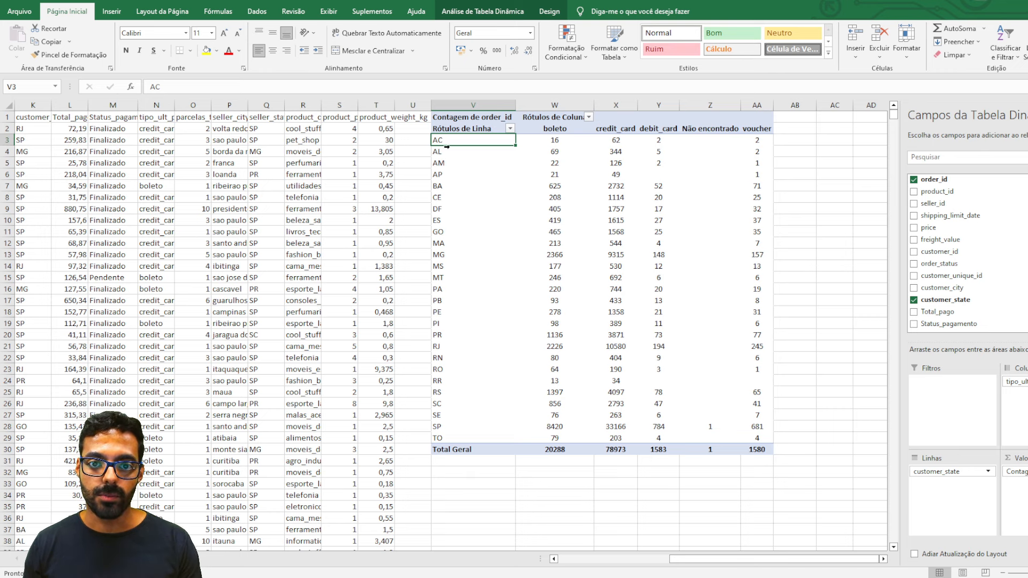
{"action": "left_click", "coordinate": [560, 131]}
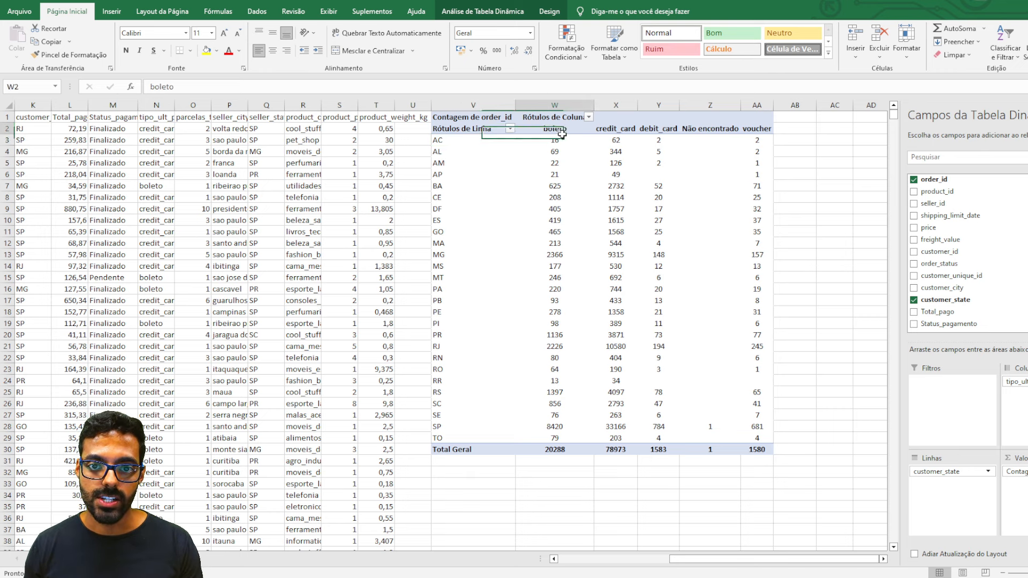
{"action": "left_click", "coordinate": [555, 140]}
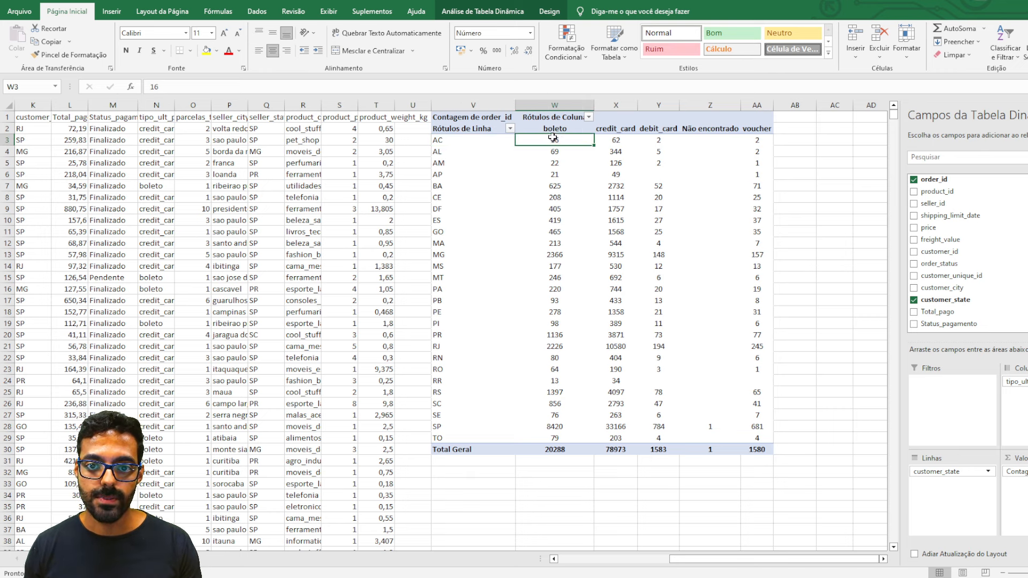
{"action": "left_click", "coordinate": [627, 141]}
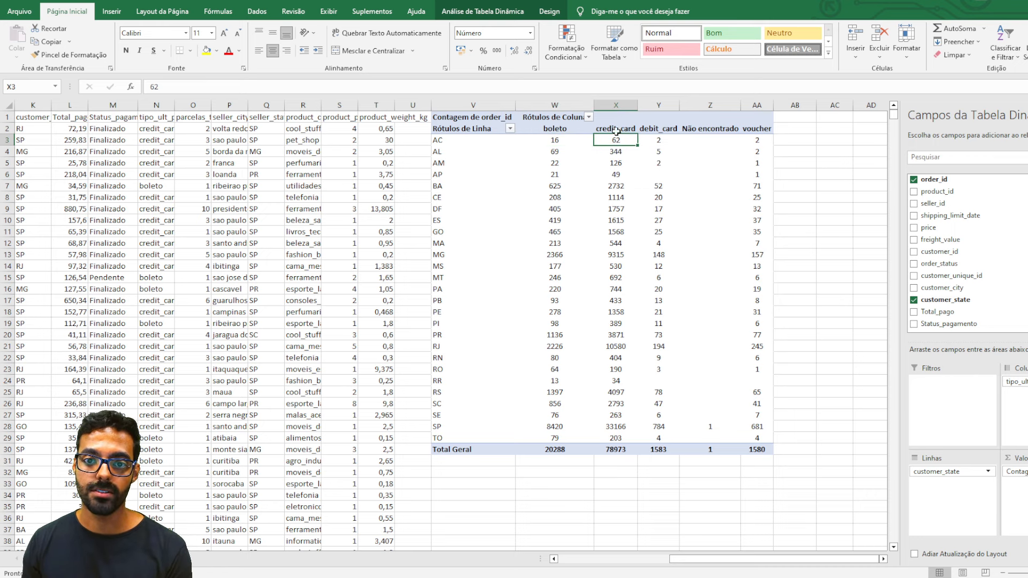
{"action": "left_click", "coordinate": [625, 129]}
{"action": "left_click", "coordinate": [666, 132]}
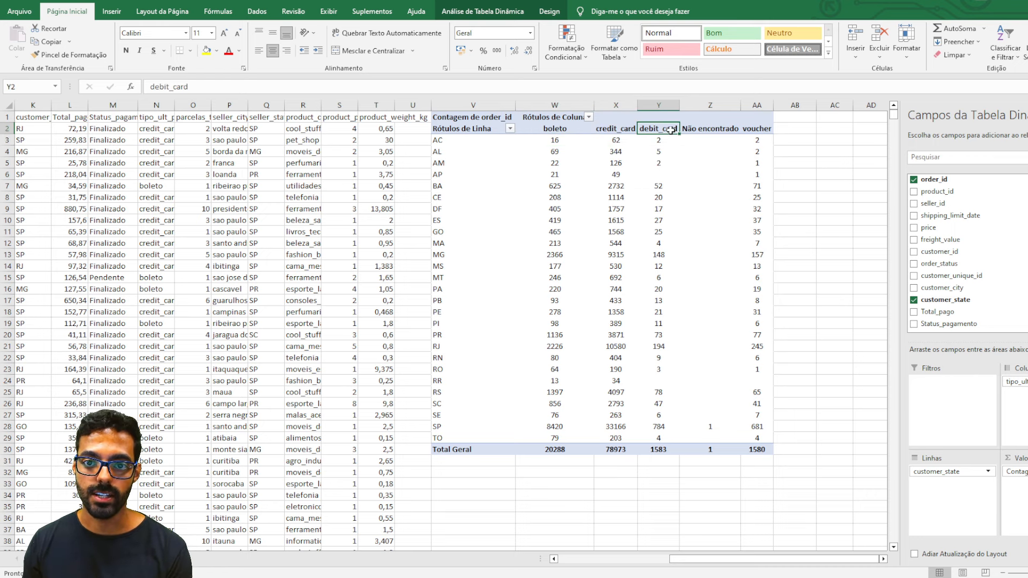
{"action": "left_click", "coordinate": [671, 137]}
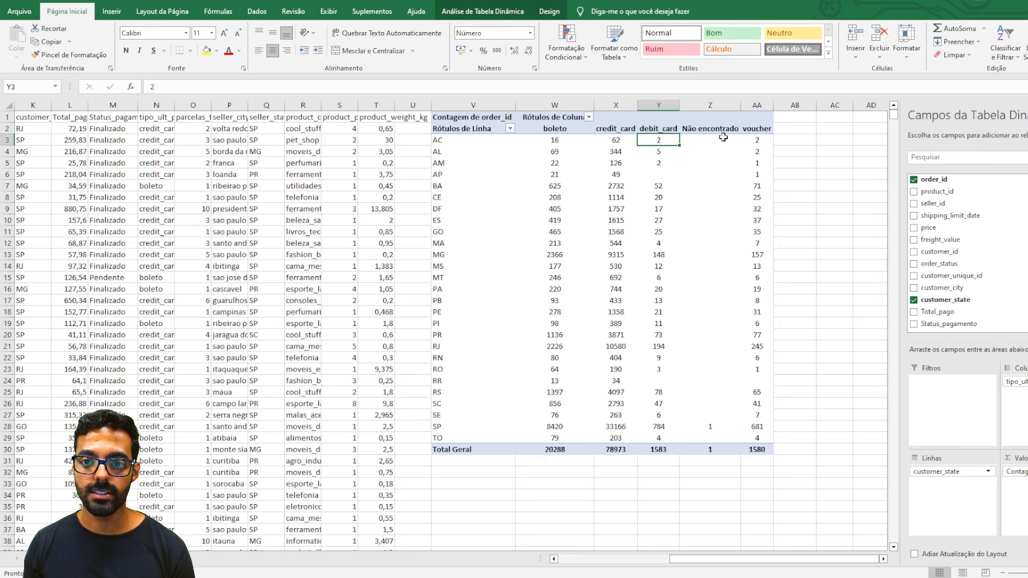
{"action": "left_click_drag", "start_coordinate": [723, 138], "coordinate": [442, 428]}
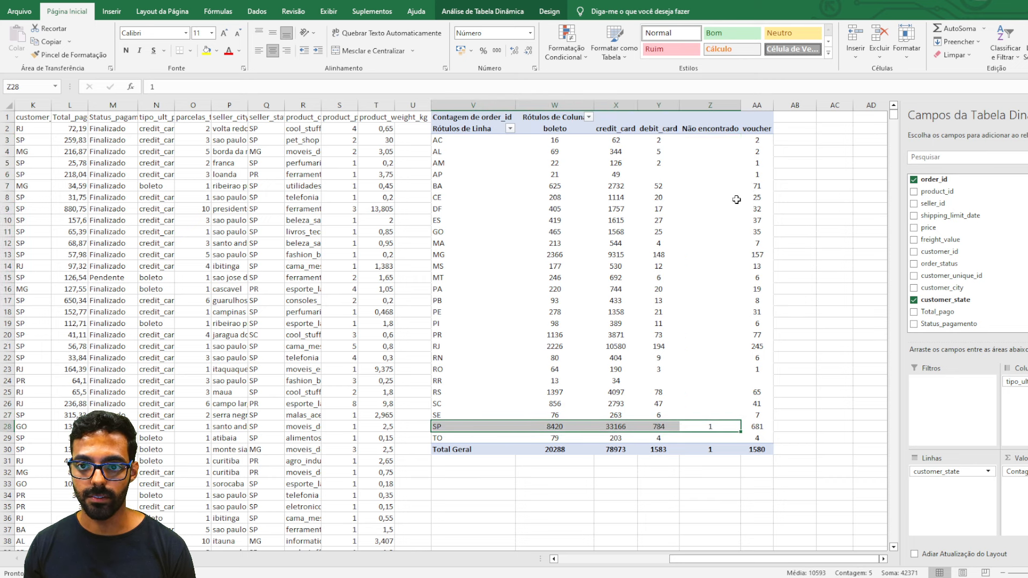
{"action": "left_click_drag", "start_coordinate": [752, 142], "coordinate": [756, 439]}
{"action": "left_click", "coordinate": [760, 372]}
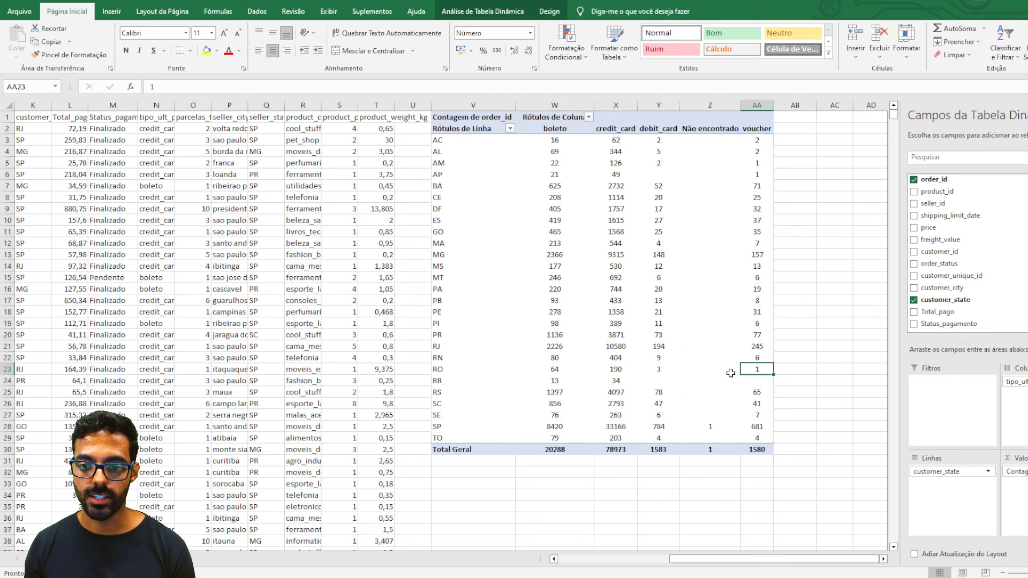
{"action": "left_click_drag", "start_coordinate": [757, 380], "coordinate": [413, 381]}
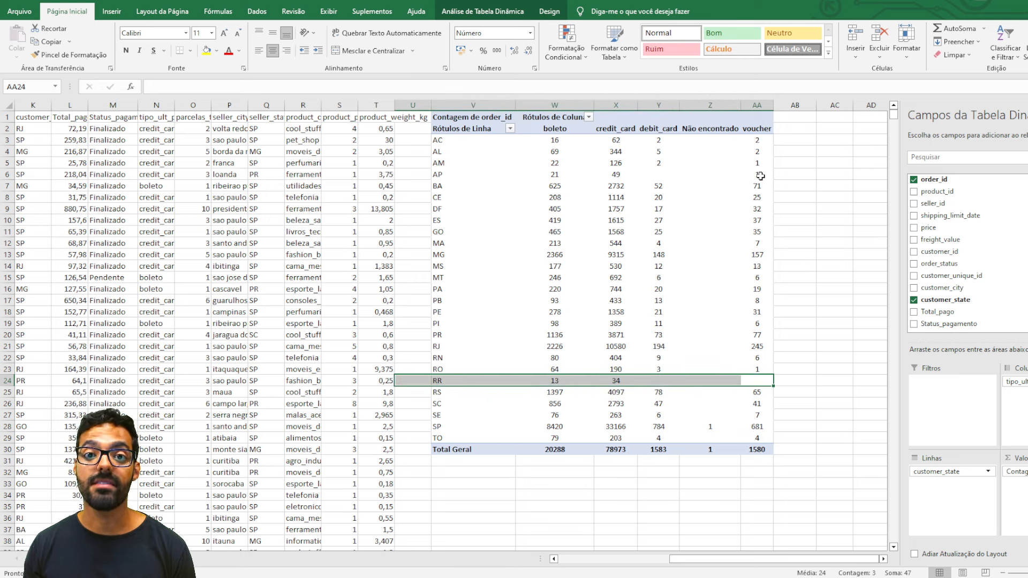
- Sort the pivot table's customer_state rows in descending order by Contagem de order_id
{"action": "left_click", "coordinate": [471, 129]}
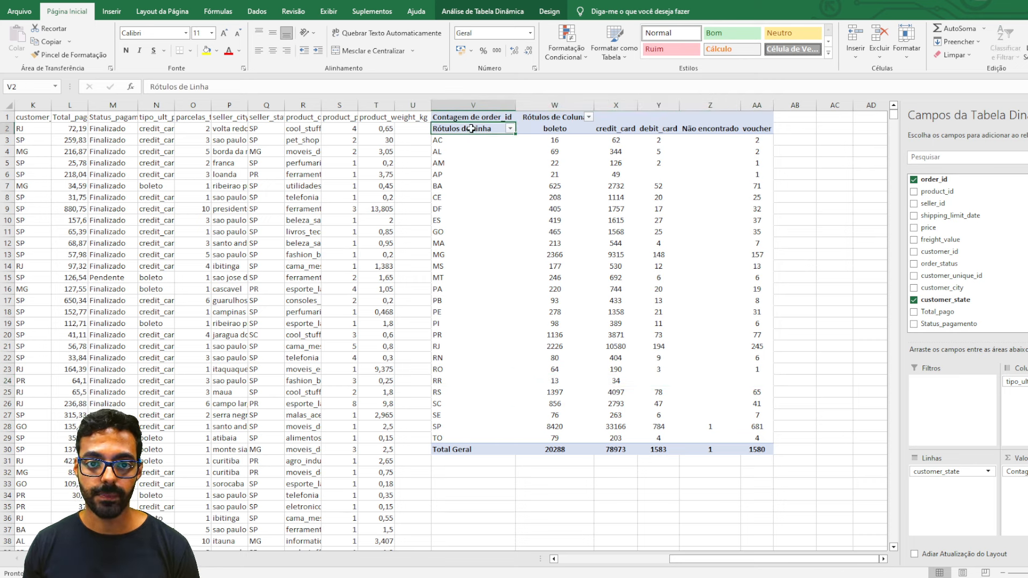
{"action": "left_click", "coordinate": [509, 129]}
{"action": "left_click", "coordinate": [407, 158]}
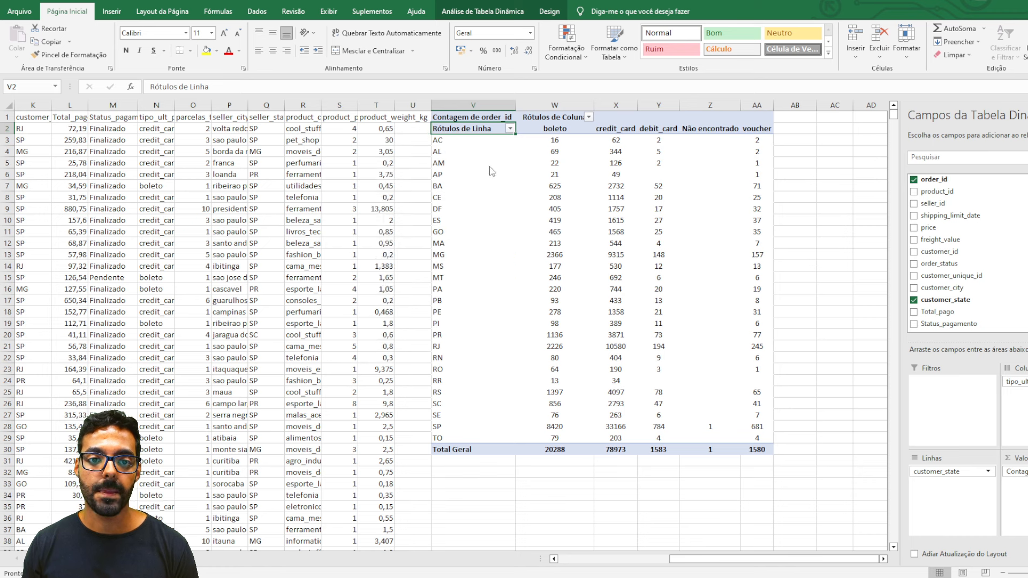
{"action": "left_click", "coordinate": [256, 241]}
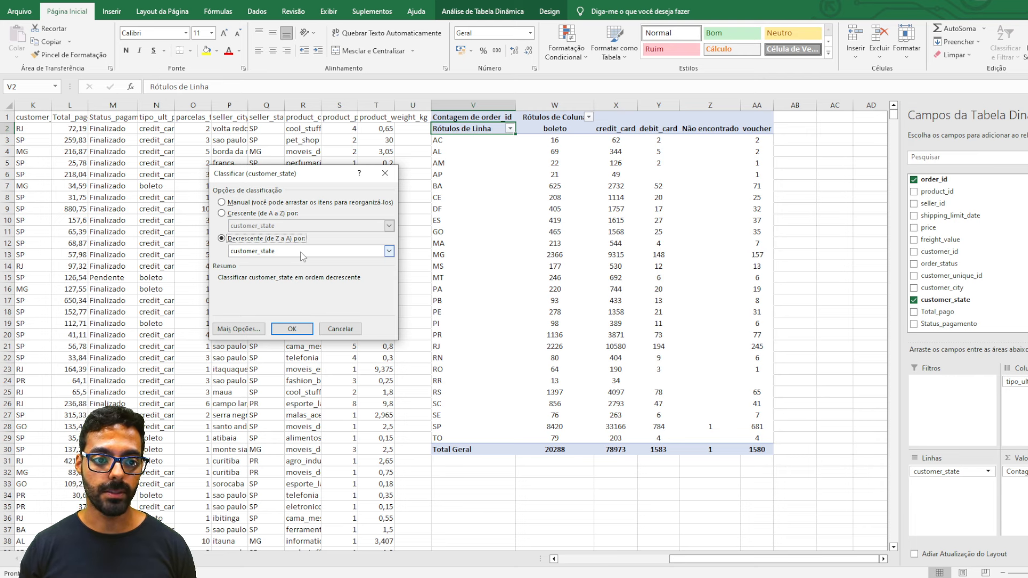
{"action": "left_click", "coordinate": [303, 251]}
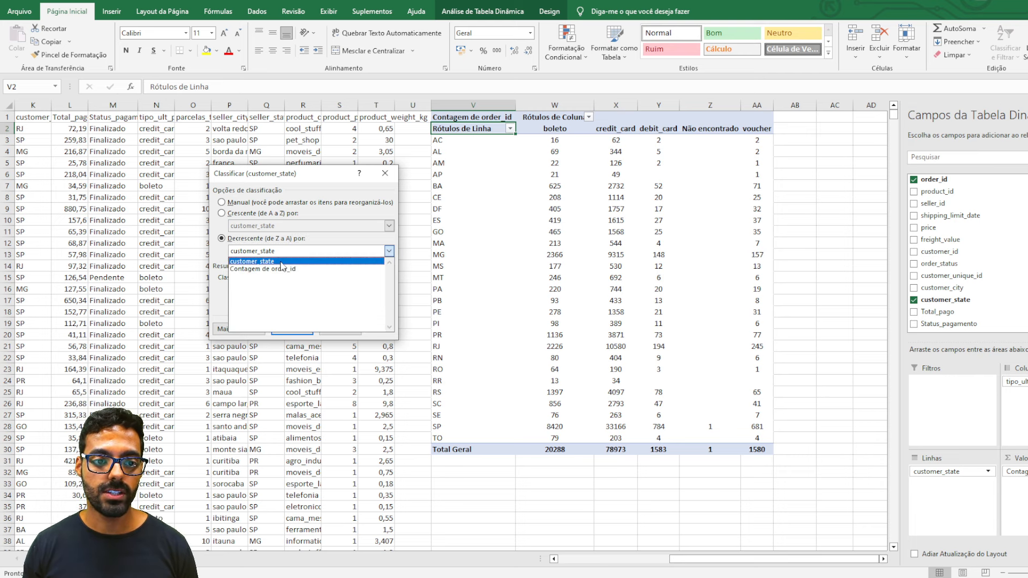
{"action": "left_click", "coordinate": [281, 262]}
{"action": "left_click", "coordinate": [285, 254]}
{"action": "left_click", "coordinate": [273, 269]}
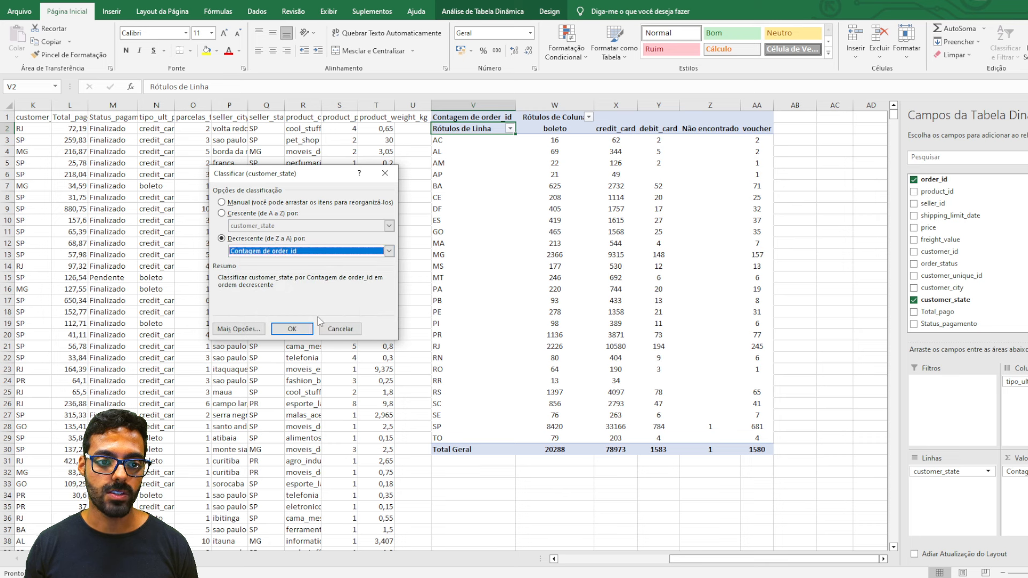
{"action": "left_click", "coordinate": [291, 329]}
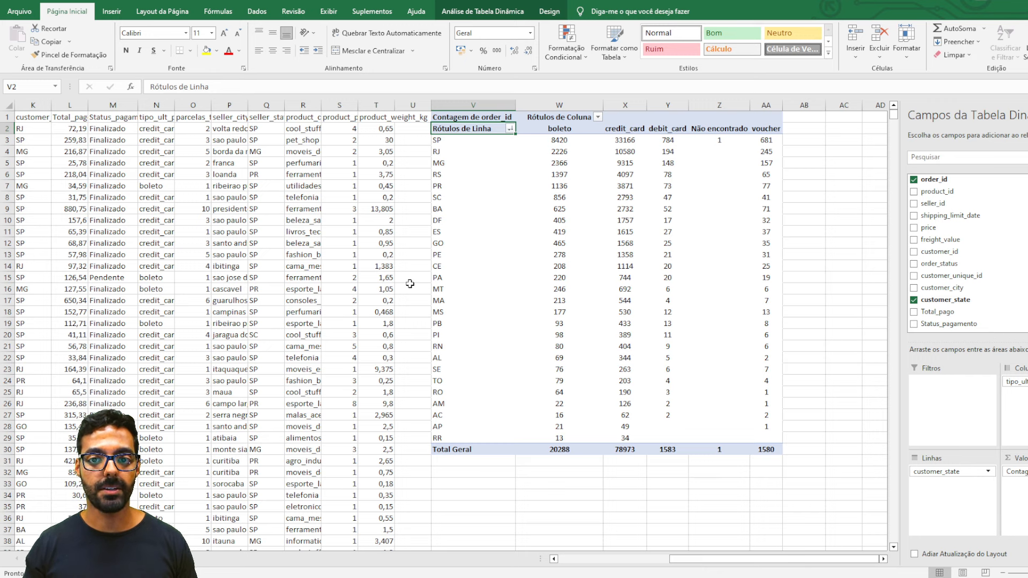
{"action": "left_click", "coordinate": [559, 144]}
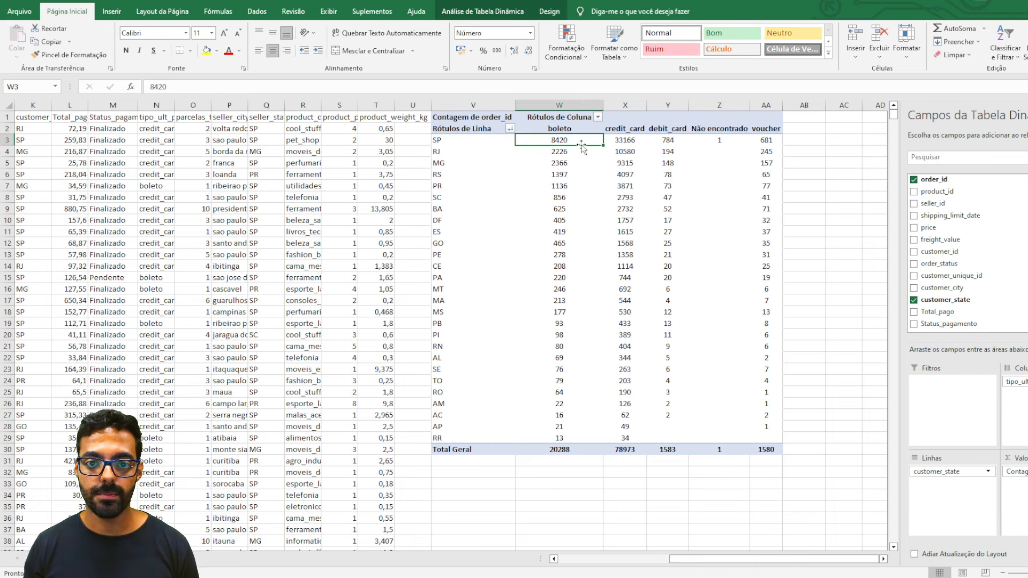
{"action": "left_click", "coordinate": [613, 141]}
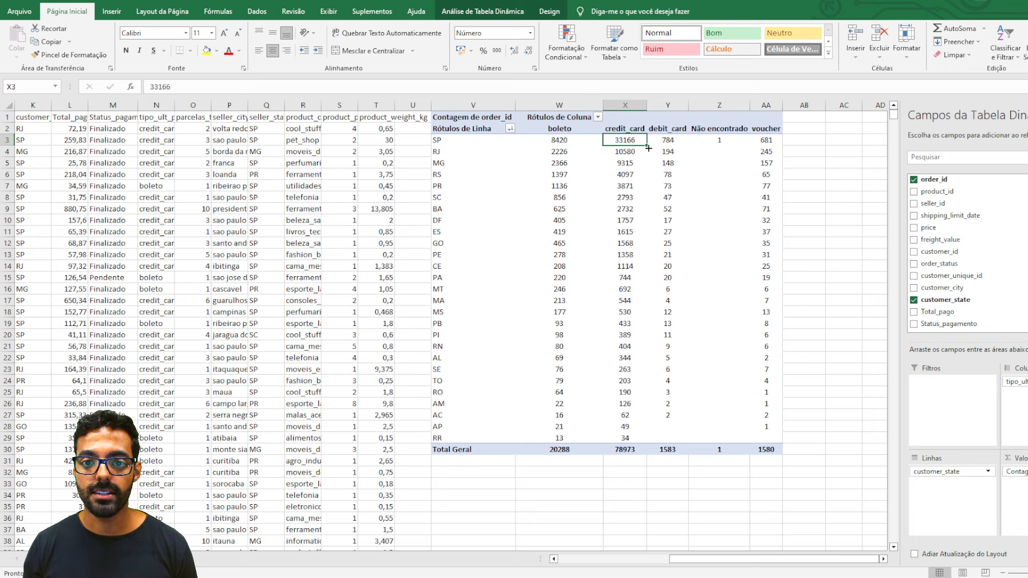
- Total the SP row's order counts beside the pivot table in AB3 with =SOMA(W3:AA3)
{"action": "left_click", "coordinate": [797, 144]}
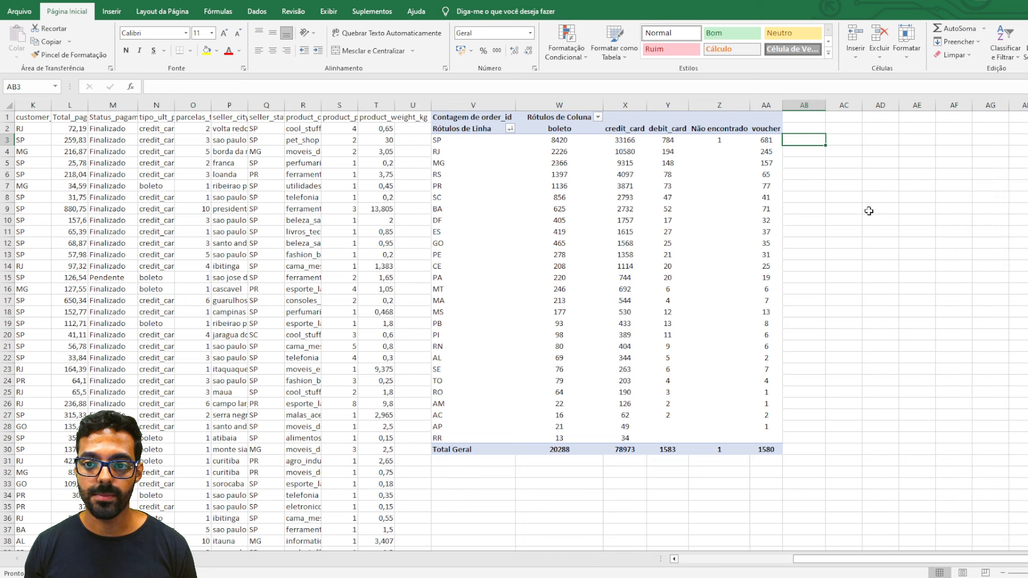
{"action": "type", "text": "=SOMA("}
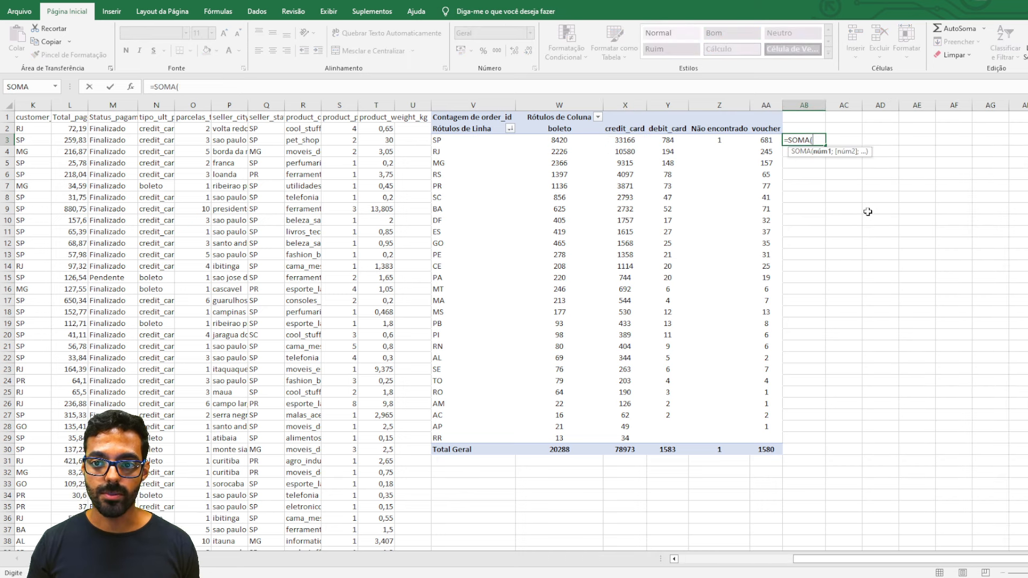
{"action": "key", "text": "Left"}
{"action": "key", "text": "shift+Left"}
{"action": "key", "text": "shift+Left"}
{"action": "key", "text": "shift+Left"}
{"action": "key", "text": "shift+Left"}
{"action": "key", "text": "shift+Left"}
{"action": "key", "text": "shift+Right"}
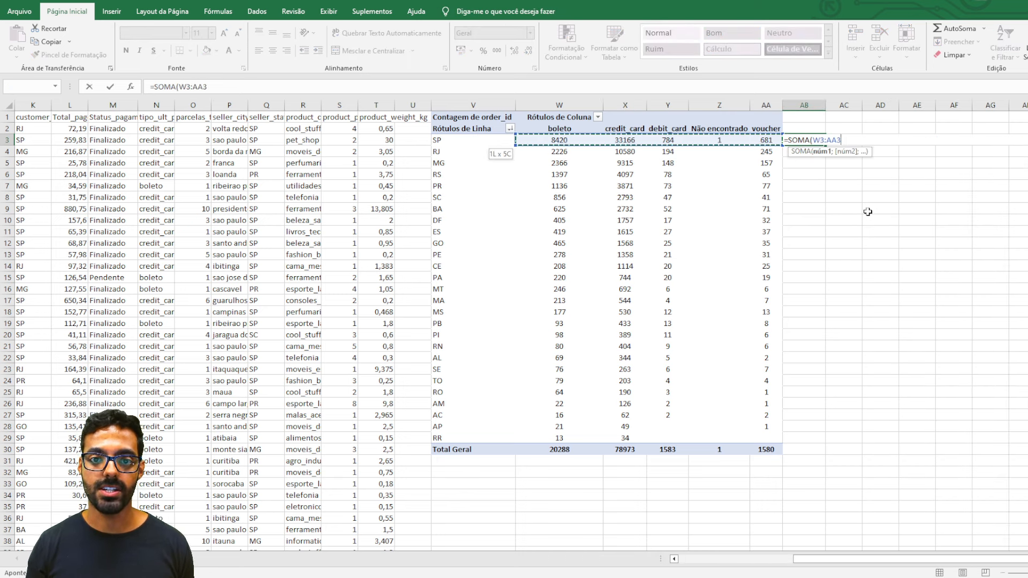
{"action": "key", "text": "Return"}
{"action": "key", "text": "Up"}
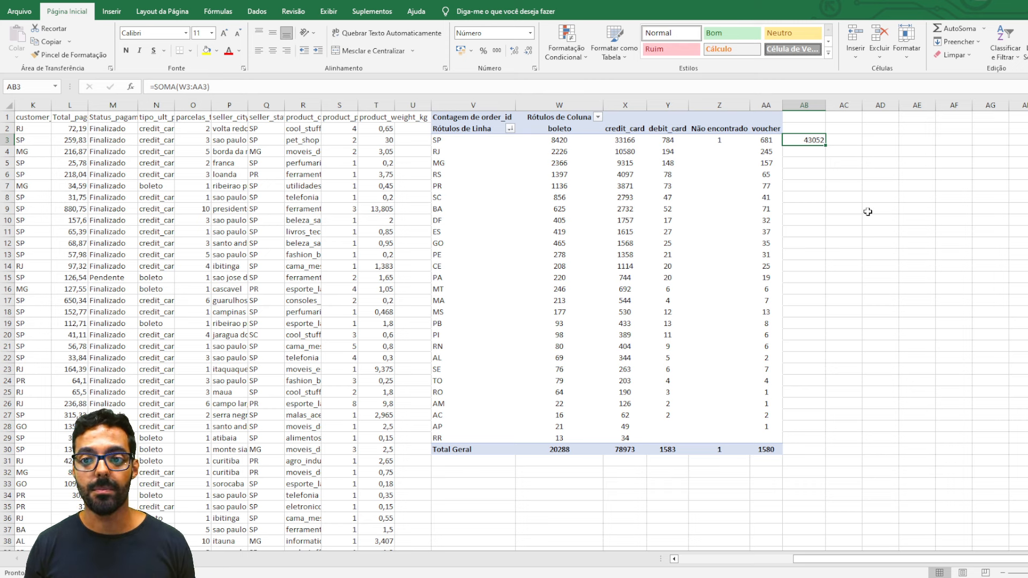
- Copy the SP row's sum formula down column AB to every state row through RR in row 29
{"action": "key", "text": "ctrl+c"}
{"action": "key", "text": "Left"}
{"action": "key", "text": "ctrl+Down"}
{"action": "key", "text": "Right"}
{"action": "key", "text": "Down"}
{"action": "key", "text": "ctrl+v"}
{"action": "key", "text": "ctrl+Up"}
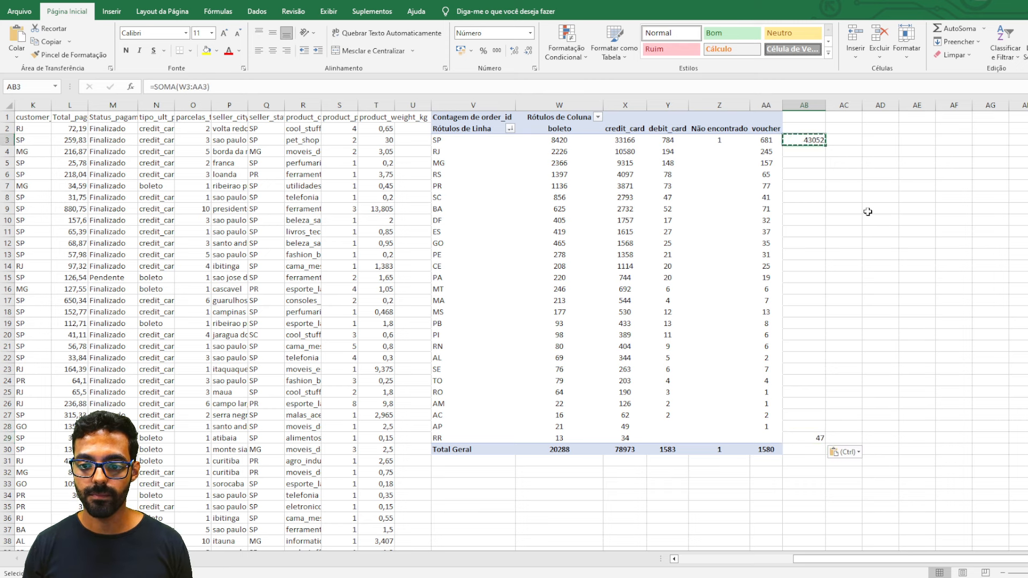
{"action": "key", "text": "ctrl+Down"}
{"action": "key", "text": "ctrl+shift+Up"}
{"action": "key", "text": "ctrl+v"}
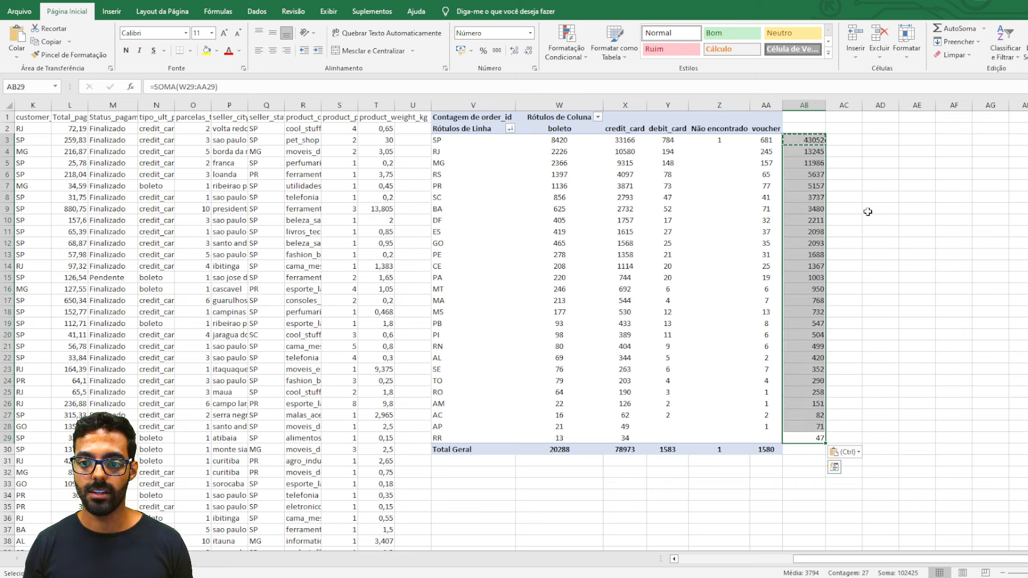
{"action": "key", "text": "Escape"}
{"action": "key", "text": "ctrl+Down"}
{"action": "key", "text": "ctrl+Up"}
{"action": "key", "text": "ctrl+Up"}
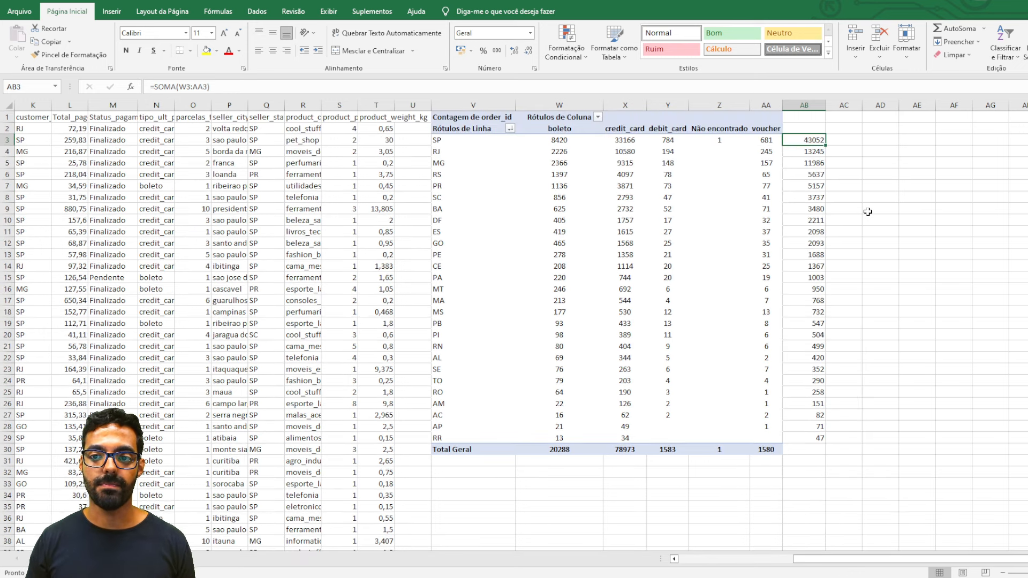
- Review the payment type counts and row totals of the last-ranked states RR, AP and AC, plus the column headers
{"action": "key", "text": "ctrl+Down"}
{"action": "key", "text": "Left"}
{"action": "key", "text": "Left"}
{"action": "key", "text": "Left"}
{"action": "key", "text": "Left"}
{"action": "key", "text": "Left"}
{"action": "key", "text": "Left"}
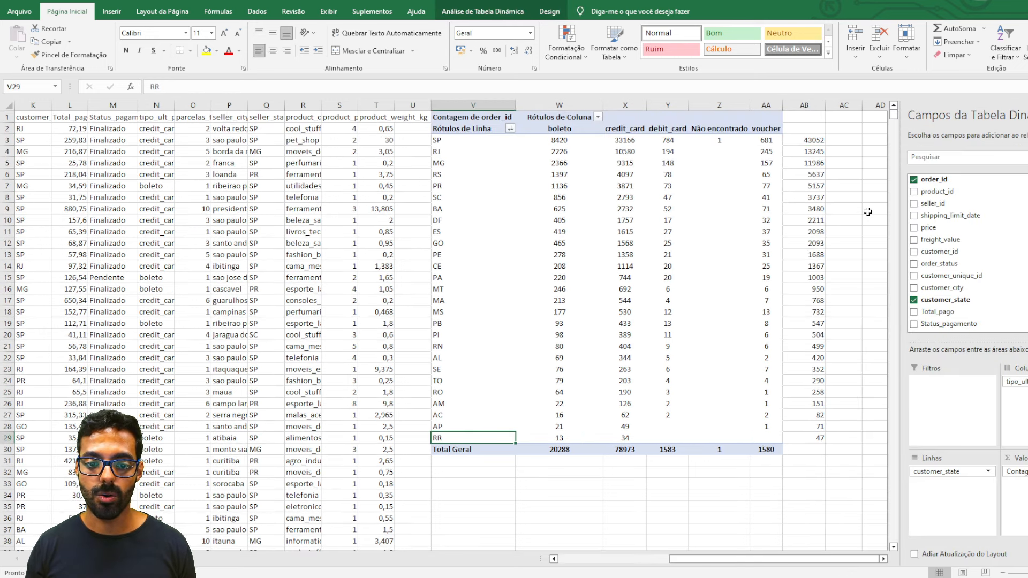
{"action": "key", "text": "shift+Right"}
{"action": "key", "text": "shift+Right"}
{"action": "key", "text": "shift+Right"}
{"action": "key", "text": "shift+Right"}
{"action": "key", "text": "shift+Right"}
{"action": "key", "text": "shift+Right"}
{"action": "key", "text": "Up"}
{"action": "key", "text": "shift+Right"}
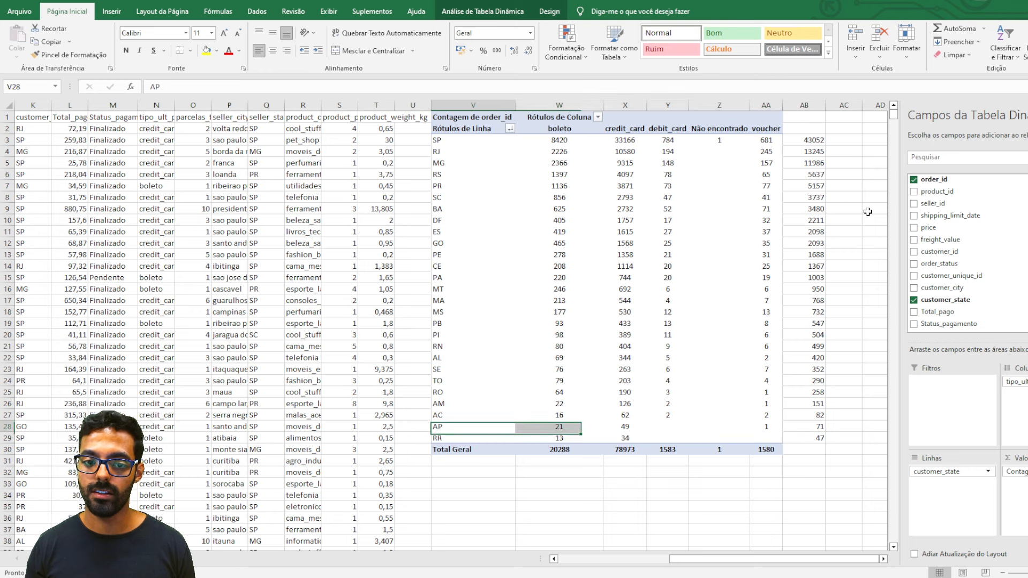
{"action": "key", "text": "shift+Right"}
{"action": "key", "text": "shift+Right"}
{"action": "key", "text": "shift+Right"}
{"action": "key", "text": "shift+Right"}
{"action": "key", "text": "Up"}
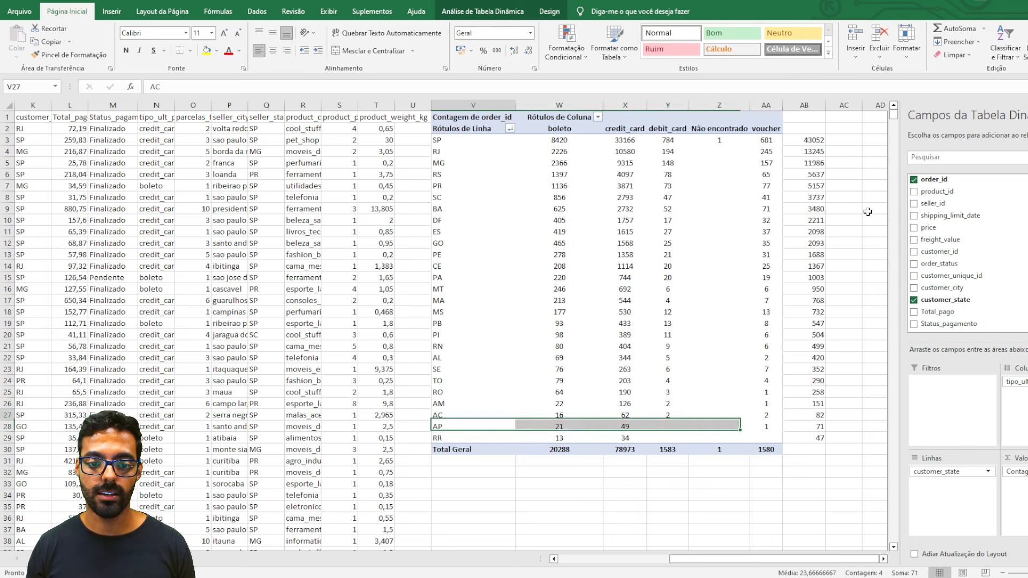
{"action": "key", "text": "shift+Right"}
{"action": "key", "text": "shift+Right"}
{"action": "key", "text": "shift+Right"}
{"action": "key", "text": "shift+Right"}
{"action": "key", "text": "shift+Right"}
{"action": "key", "text": "Right"}
{"action": "key", "text": "ctrl+Up"}
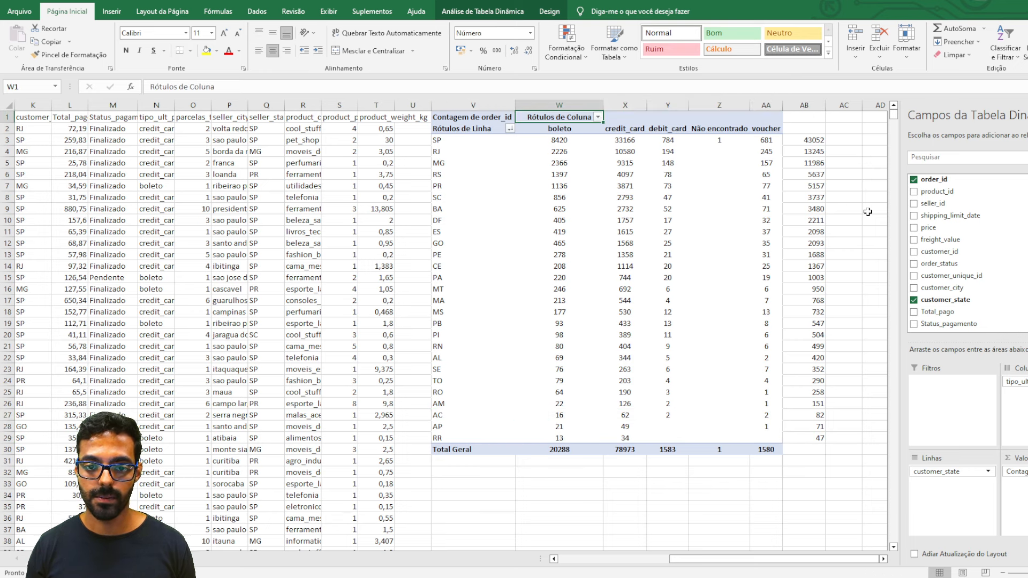
{"action": "key", "text": "Down"}
{"action": "key", "text": "Right"}
{"action": "key", "text": "ctrl+Right"}
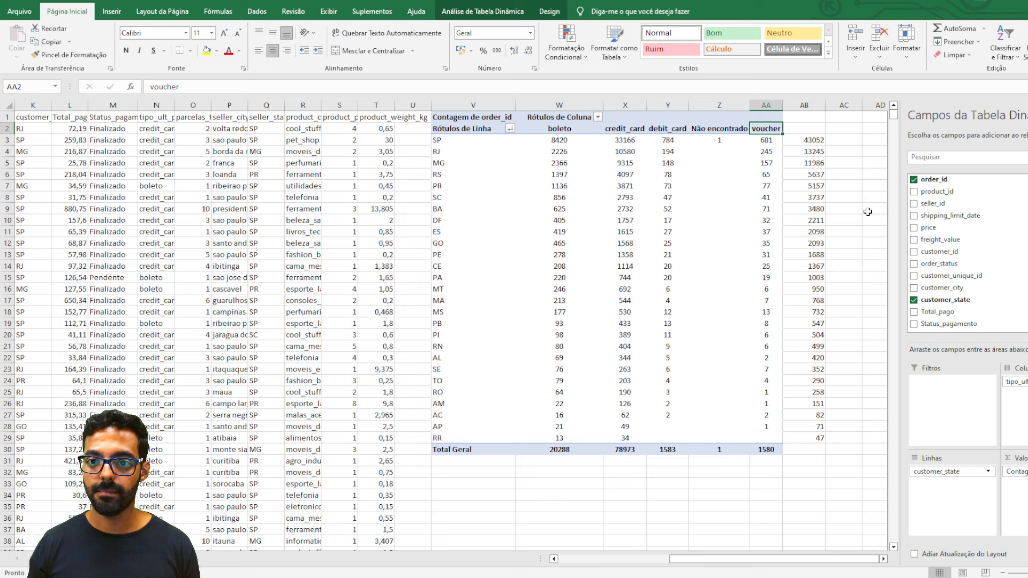
- Clear the state row totals from column AB beside the pivot table
{"action": "left_click", "coordinate": [805, 103]}
{"action": "key", "text": "Delete"}
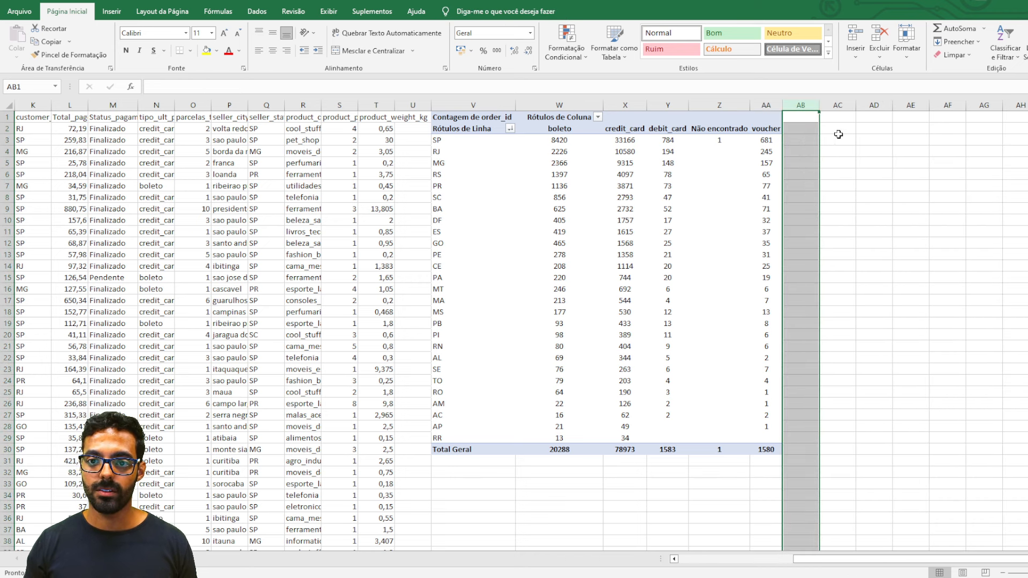
{"action": "left_click", "coordinate": [760, 140]}
{"action": "left_click", "coordinate": [576, 139]}
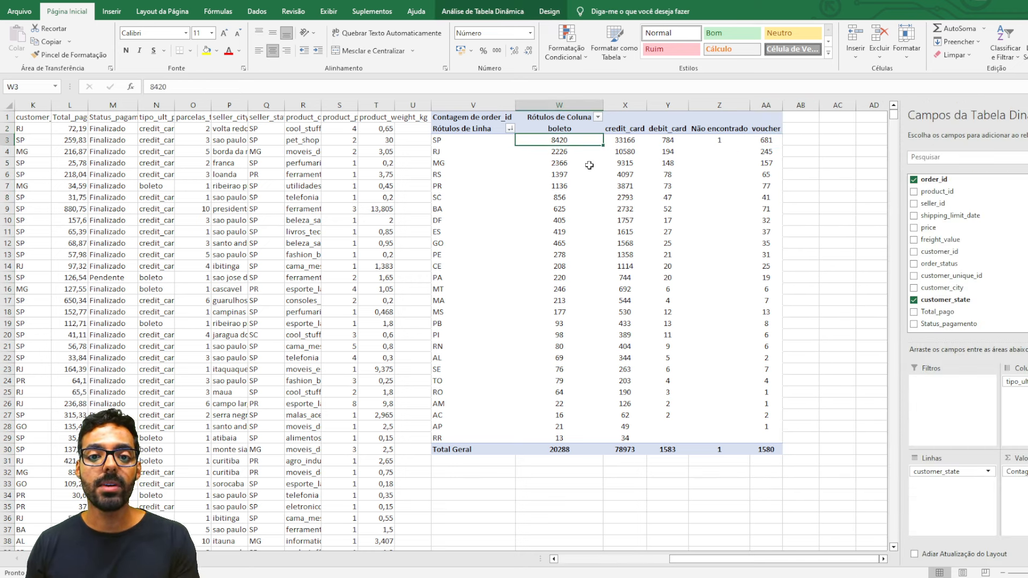
{"action": "left_click_drag", "start_coordinate": [563, 140], "coordinate": [700, 137]}
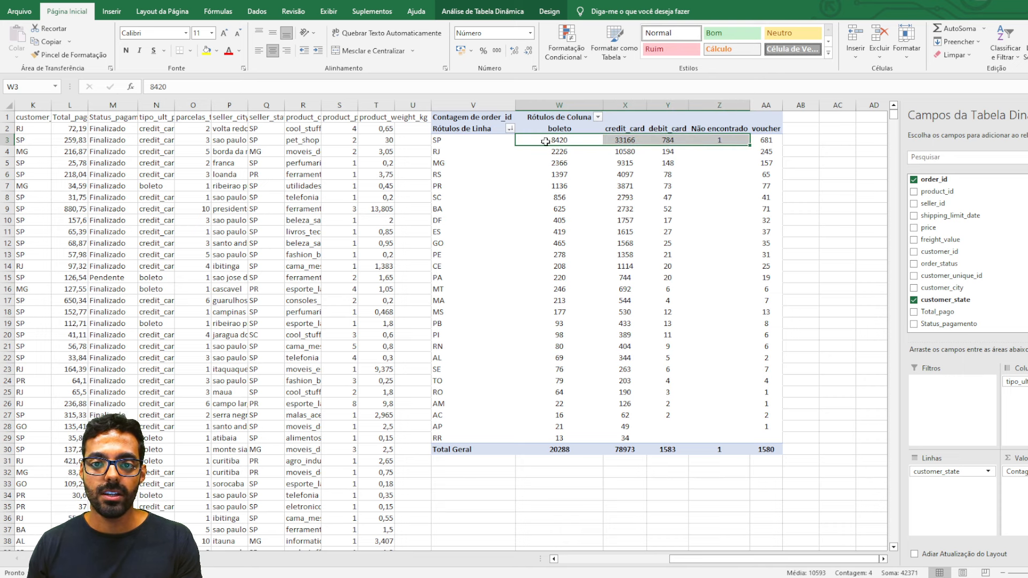
{"action": "left_click", "coordinate": [550, 141]}
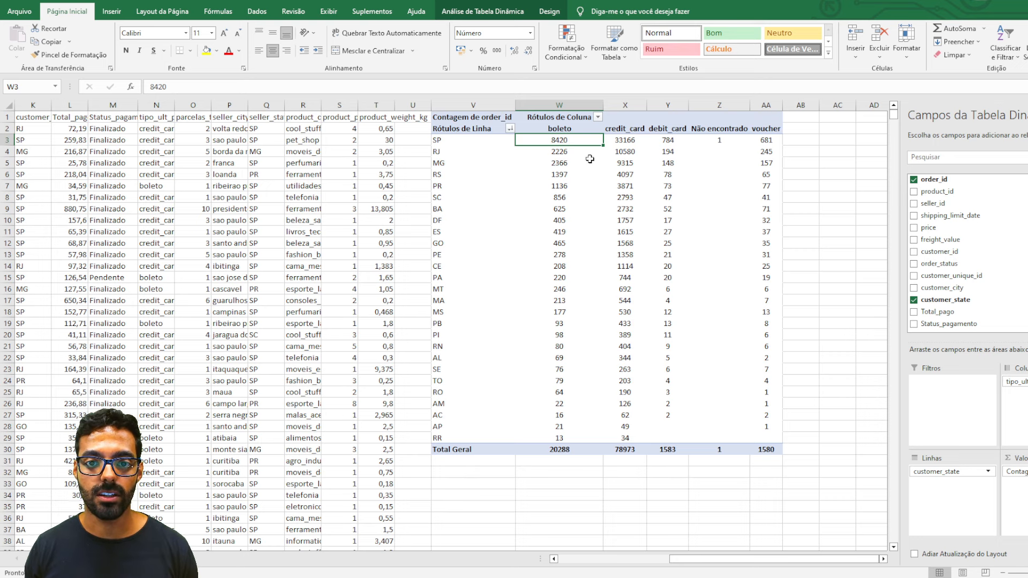
- Examine the SP row's order counts across the payment types from boleto to voucher in the pivot table
{"action": "left_click", "coordinate": [716, 139]}
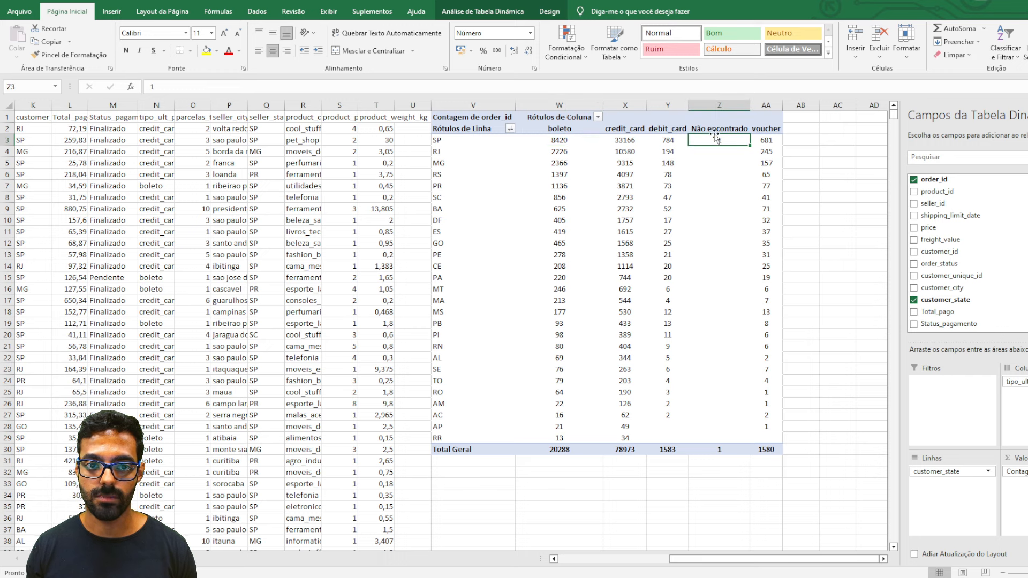
{"action": "key", "text": "Left"}
{"action": "key", "text": "Left"}
{"action": "key", "text": "Left"}
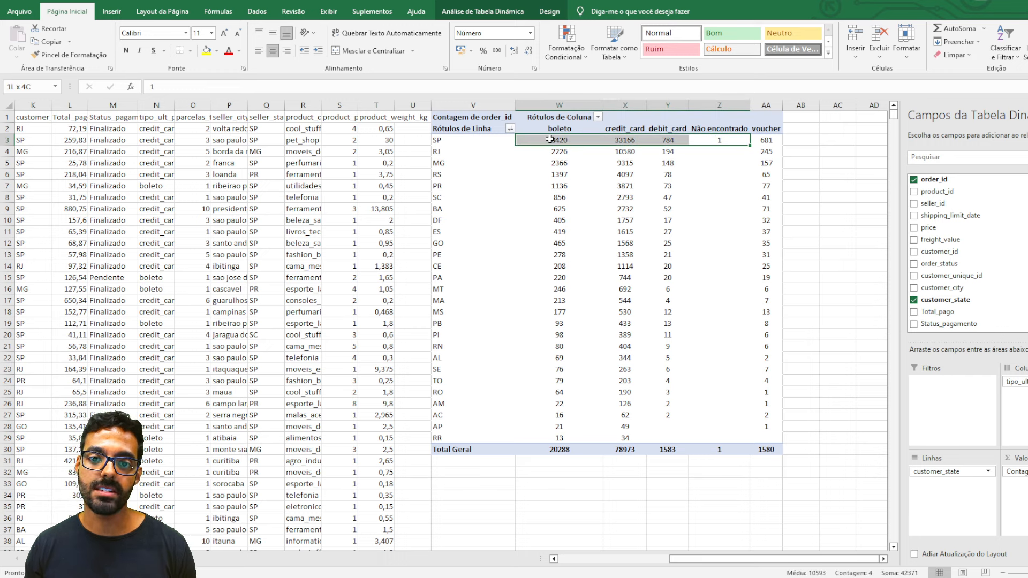
{"action": "left_click", "coordinate": [727, 140]}
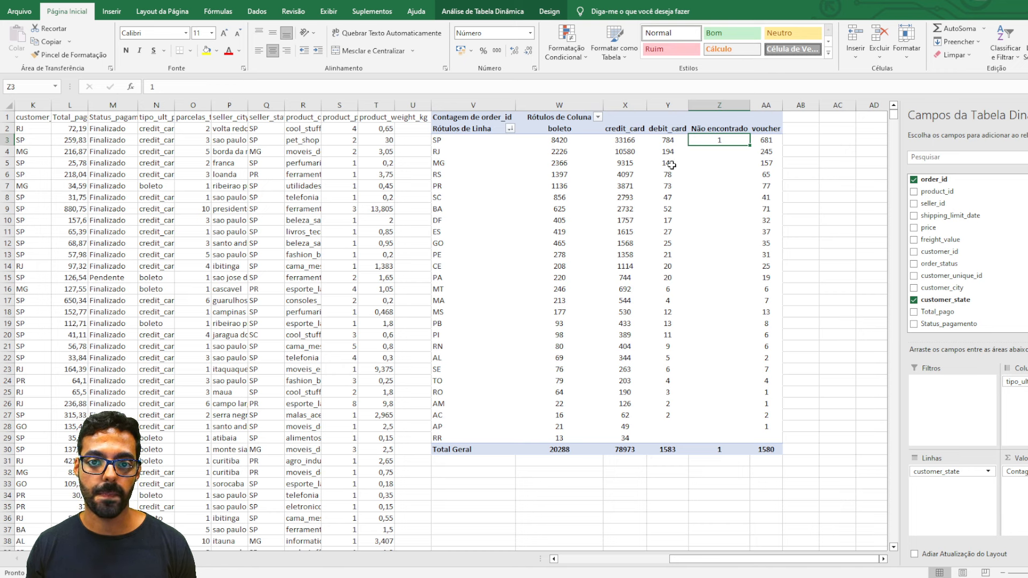
{"action": "right_click", "coordinate": [566, 141]}
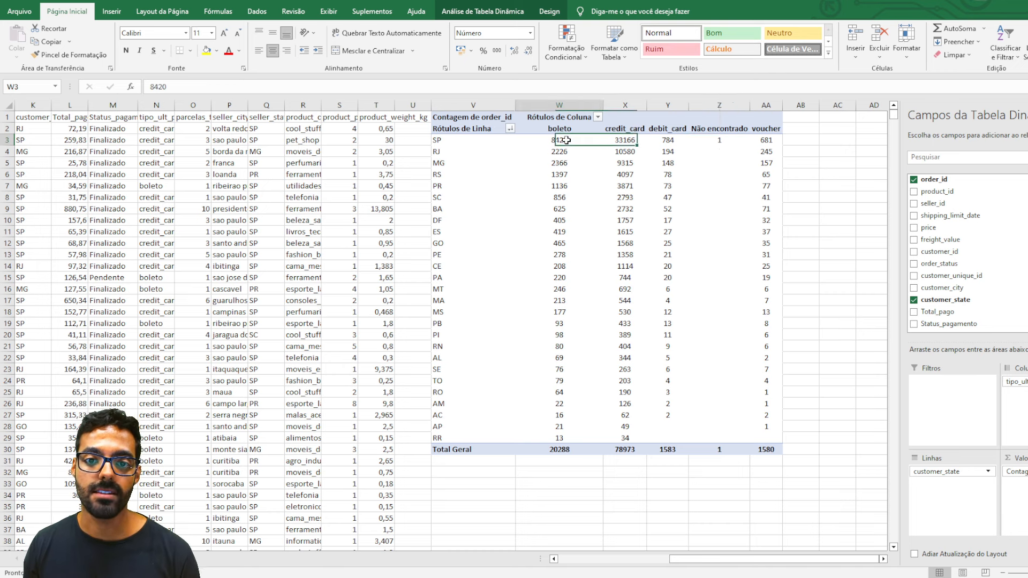
{"action": "key", "text": "Escape"}
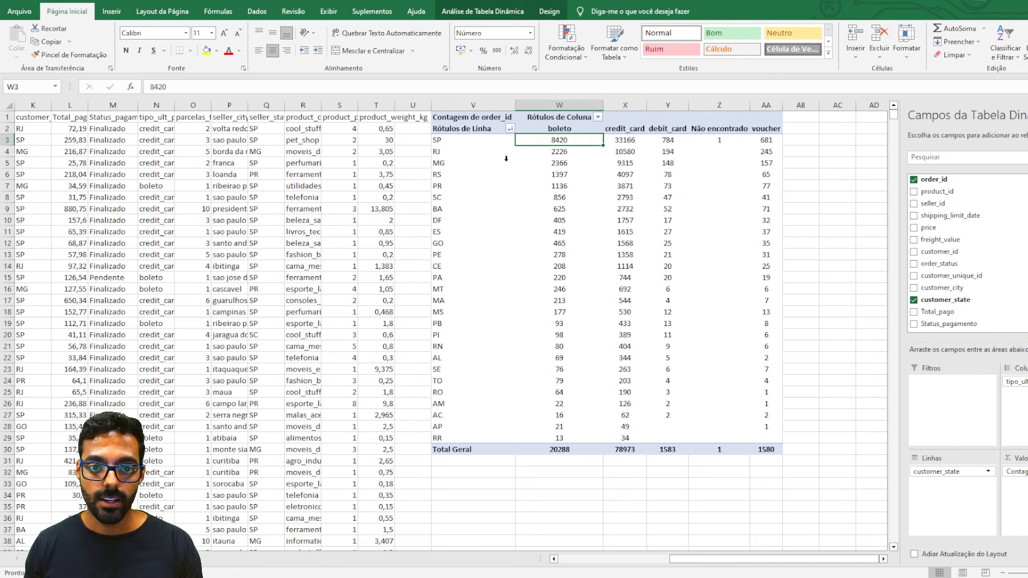
{"action": "left_click_drag", "start_coordinate": [542, 139], "coordinate": [766, 141]}
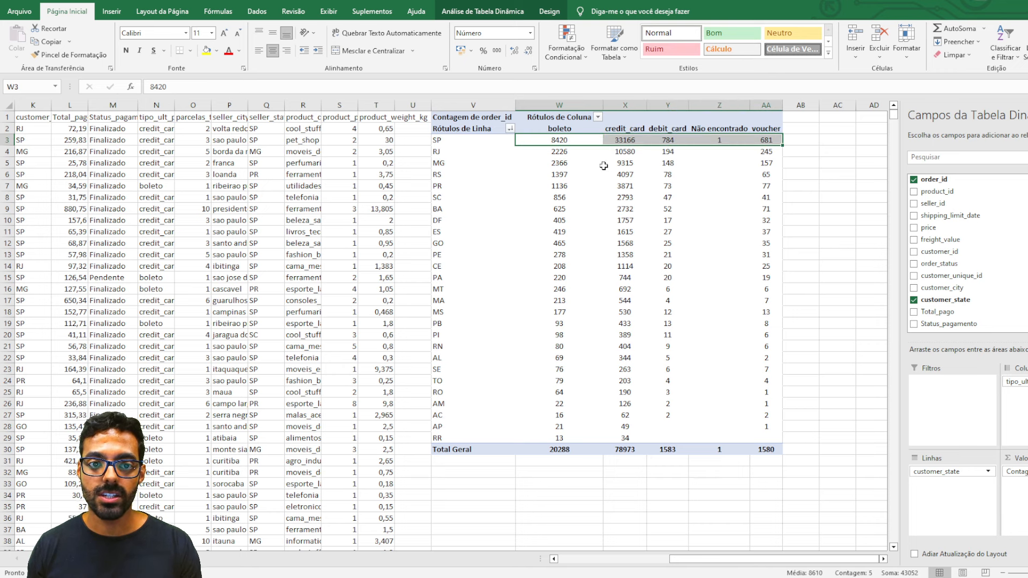
{"action": "left_click", "coordinate": [542, 140]}
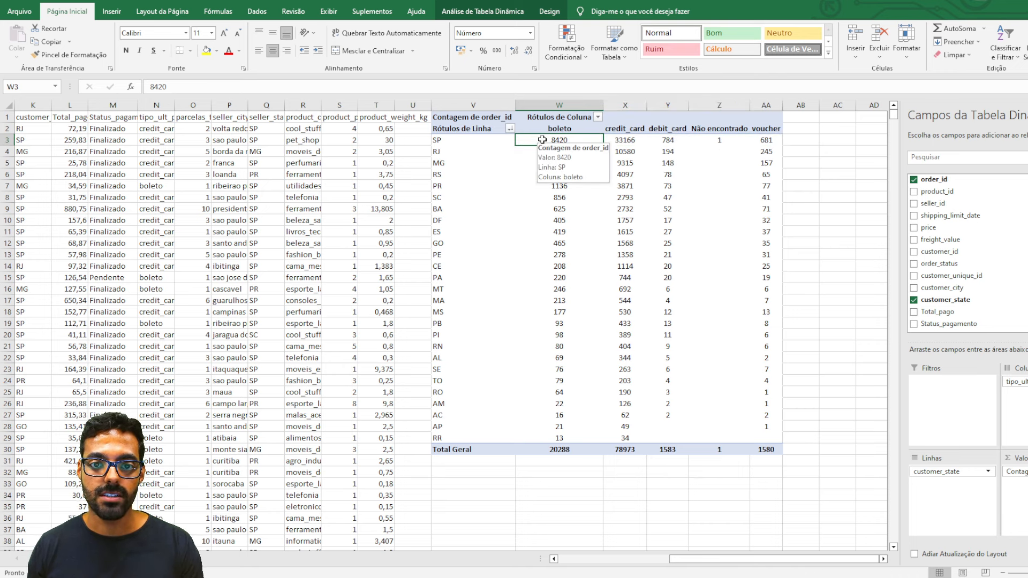
- Show the pivot table's order_id counts as a percentage of the row total (% do Total de Linhas)
{"action": "right_click", "coordinate": [543, 140]}
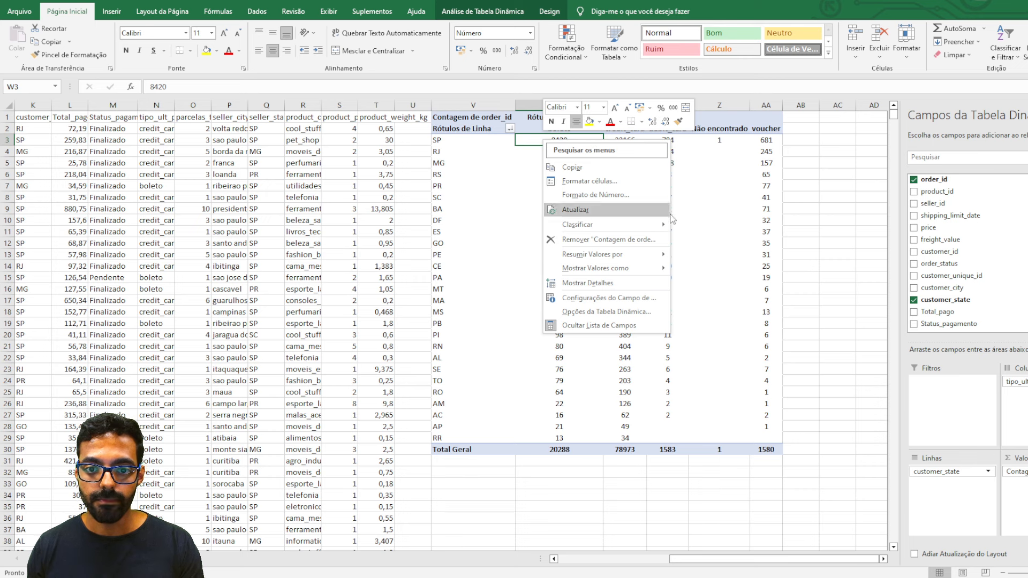
{"action": "mouse_move", "coordinate": [639, 272]}
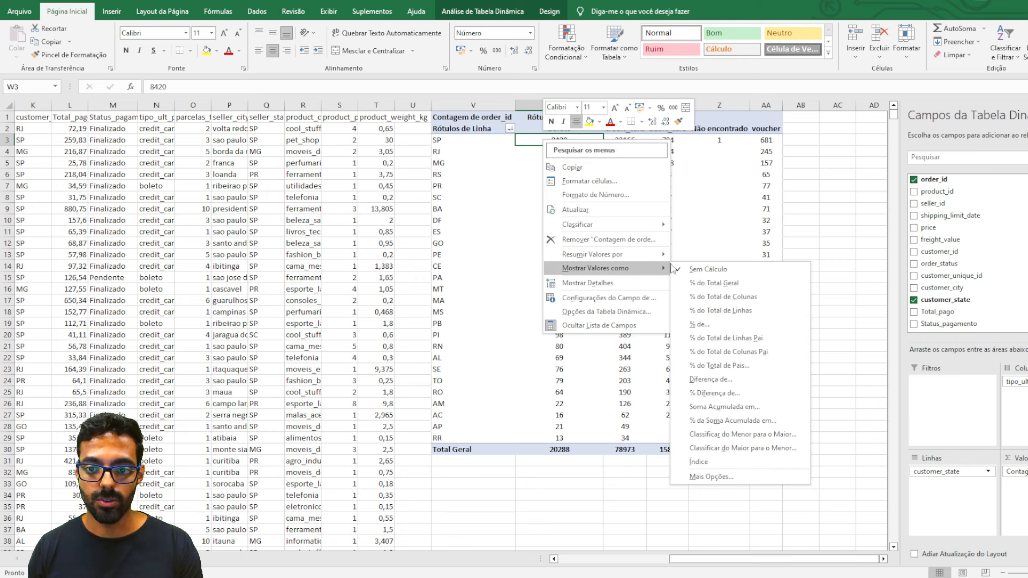
{"action": "left_click", "coordinate": [727, 313]}
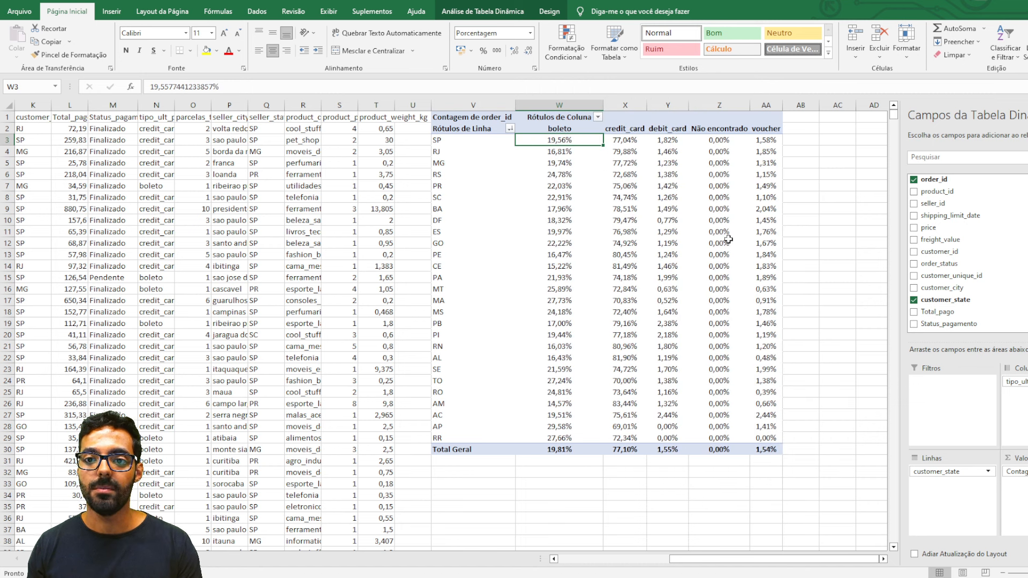
- Examine the payment type percentages by state, covering the SP row, the RS boleto share and the RJ and MA credit_card shares
{"action": "left_click_drag", "start_coordinate": [566, 142], "coordinate": [760, 140]}
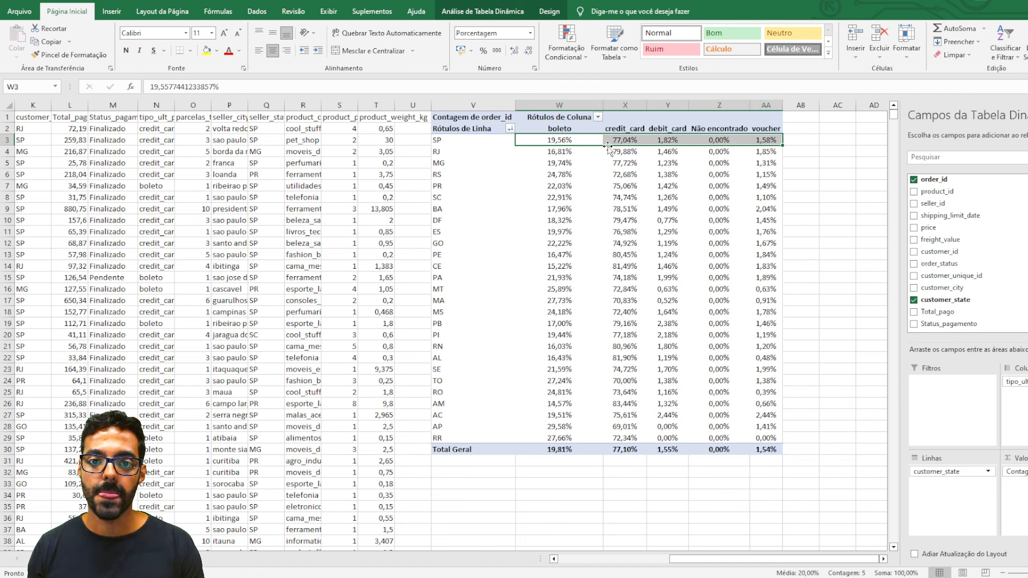
{"action": "left_click", "coordinate": [519, 139]}
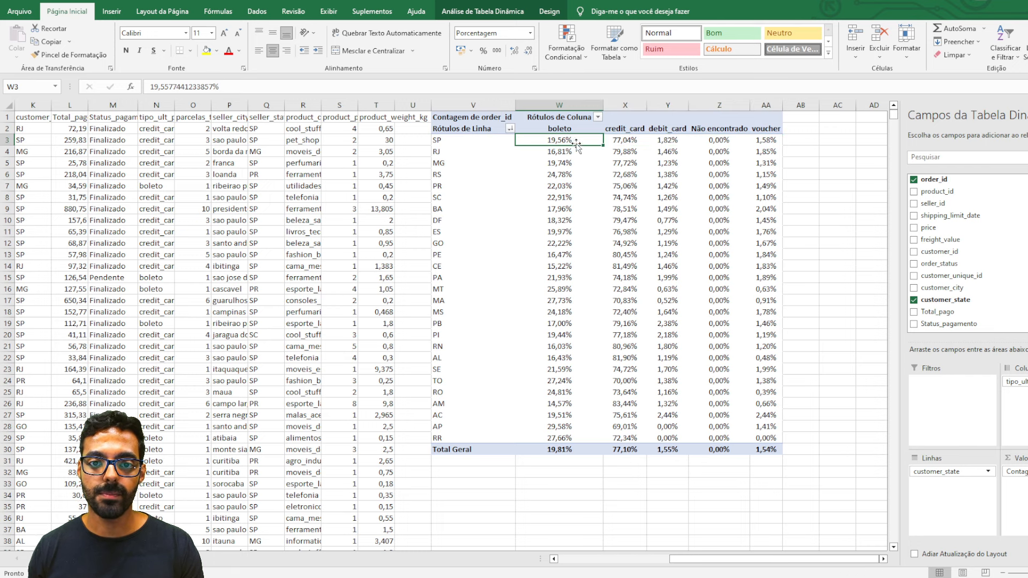
{"action": "left_click", "coordinate": [570, 124]}
{"action": "left_click", "coordinate": [569, 130]}
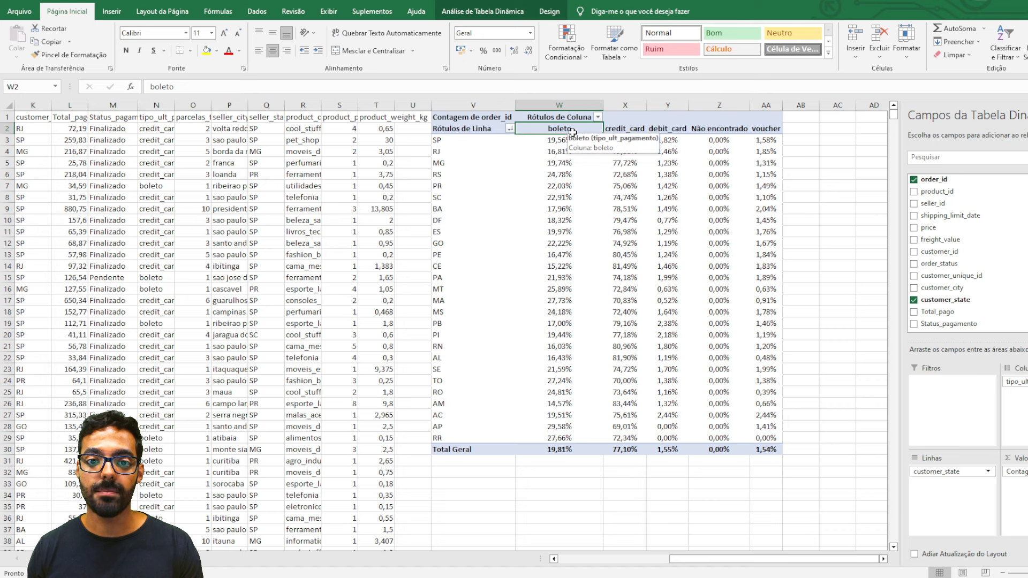
{"action": "left_click_drag", "start_coordinate": [573, 132], "coordinate": [496, 175]}
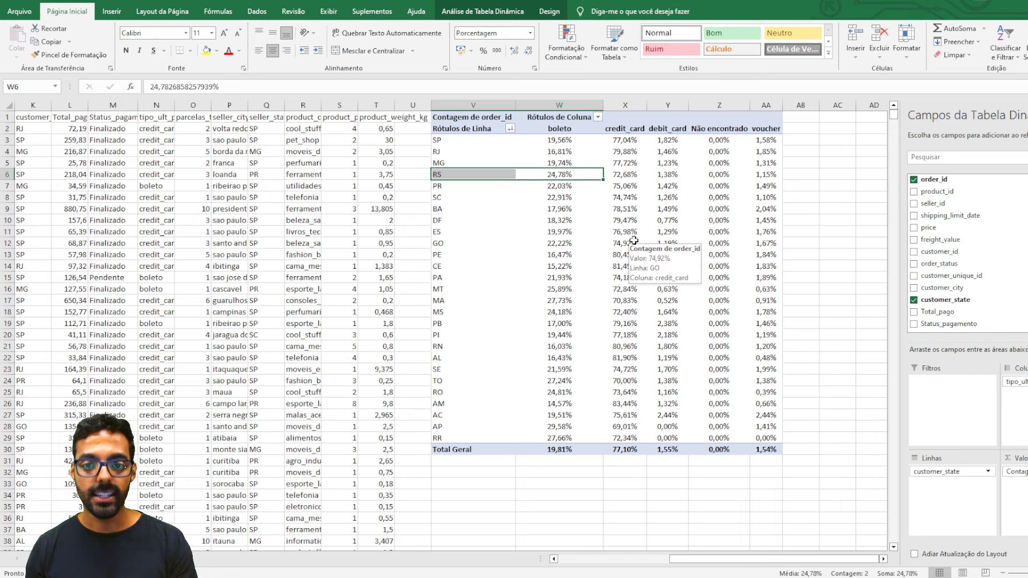
{"action": "left_click", "coordinate": [624, 153]}
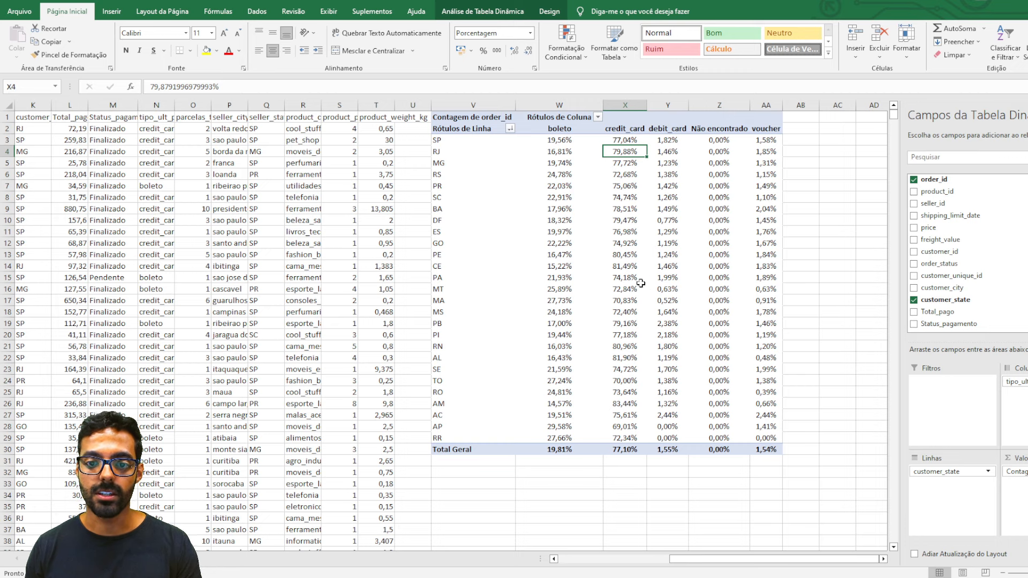
{"action": "left_click_drag", "start_coordinate": [629, 301], "coordinate": [480, 300]}
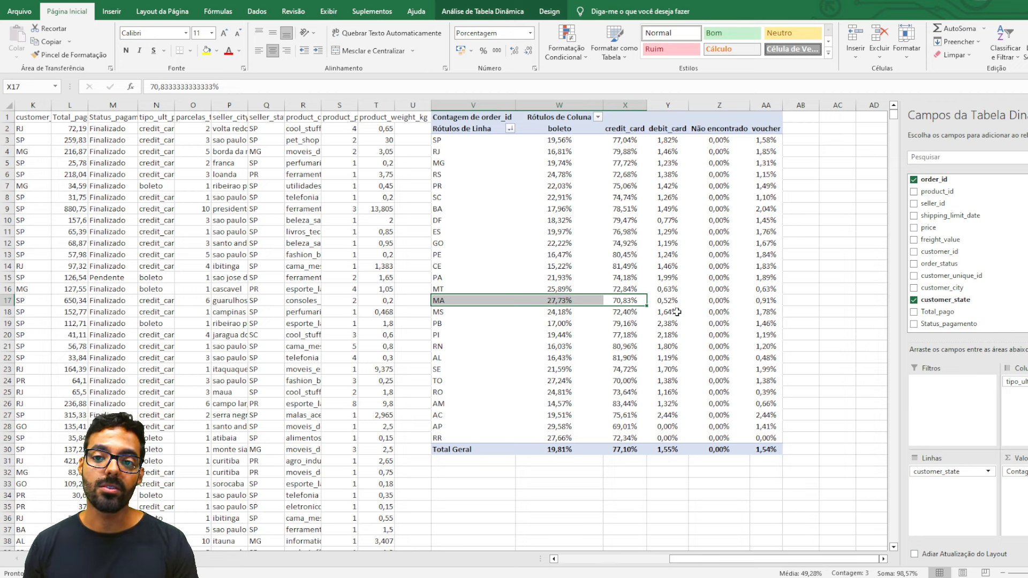
{"action": "left_click", "coordinate": [496, 130]}
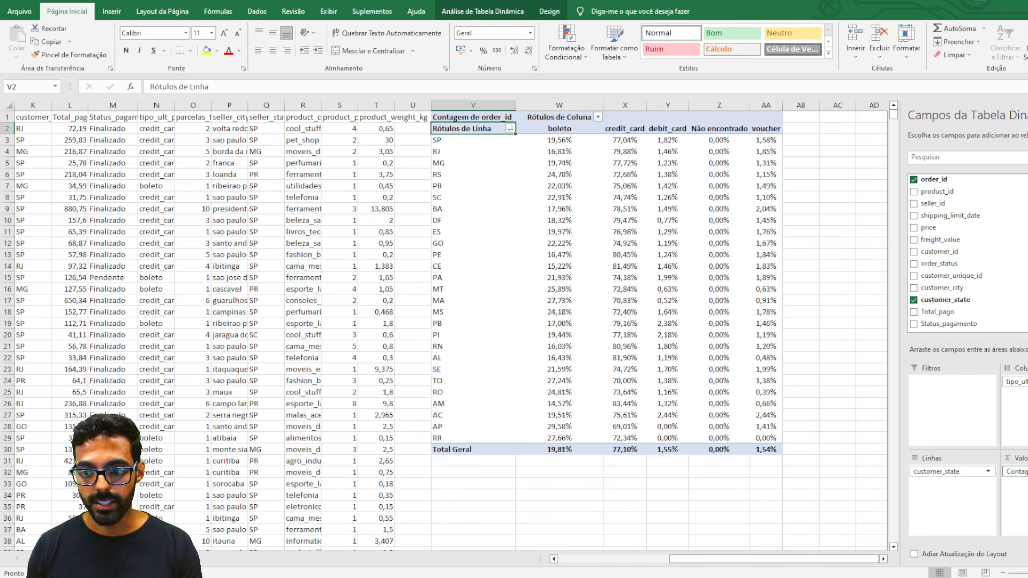
- Copy the whole state-by-payment-type pivot table and paste the duplicate at AC1
{"action": "left_click", "coordinate": [775, 394]}
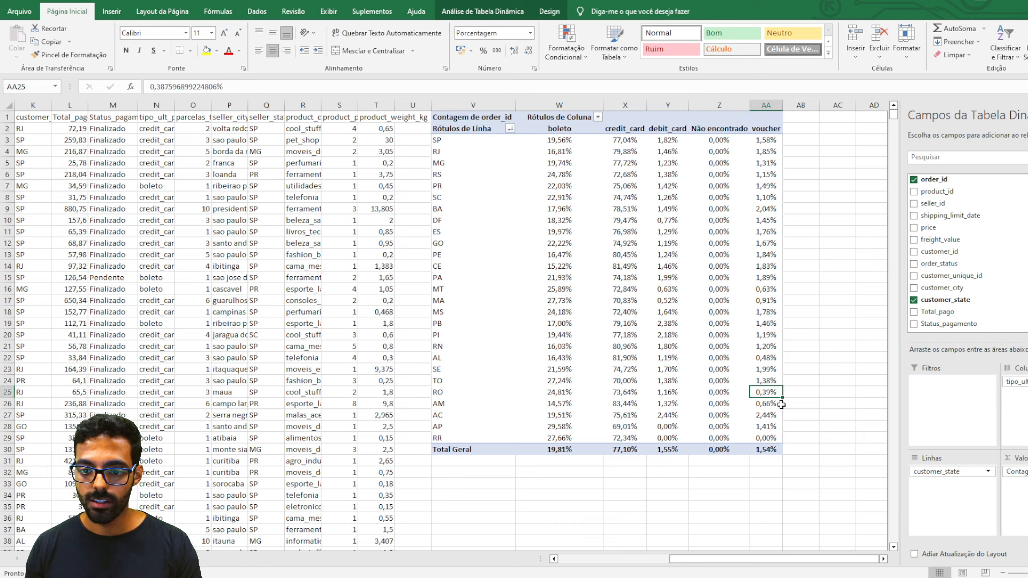
{"action": "left_click_drag", "start_coordinate": [780, 447], "coordinate": [468, 110]}
{"action": "key", "text": "ctrl+c"}
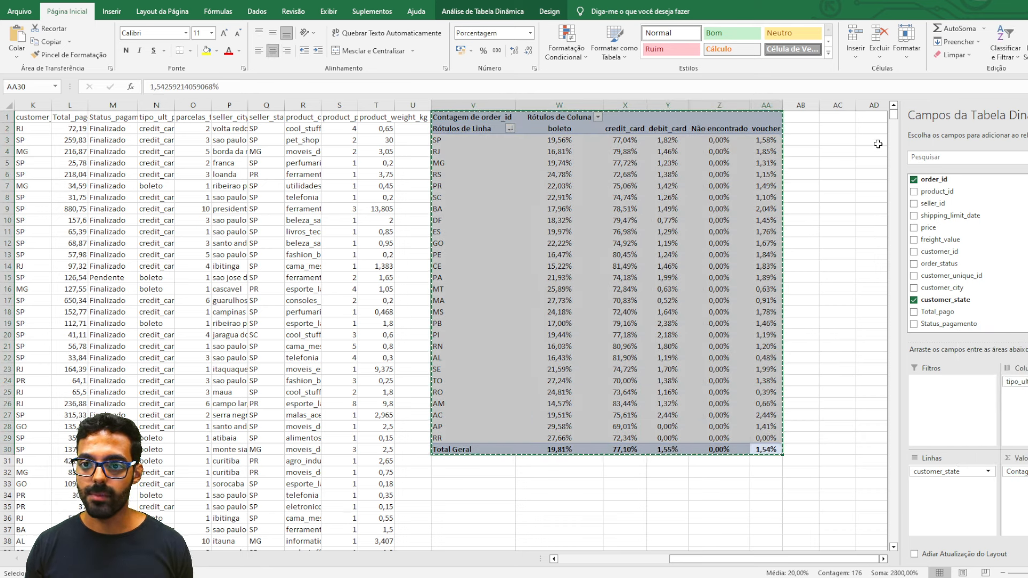
{"action": "left_click", "coordinate": [837, 116]}
{"action": "key", "text": "ctrl+v"}
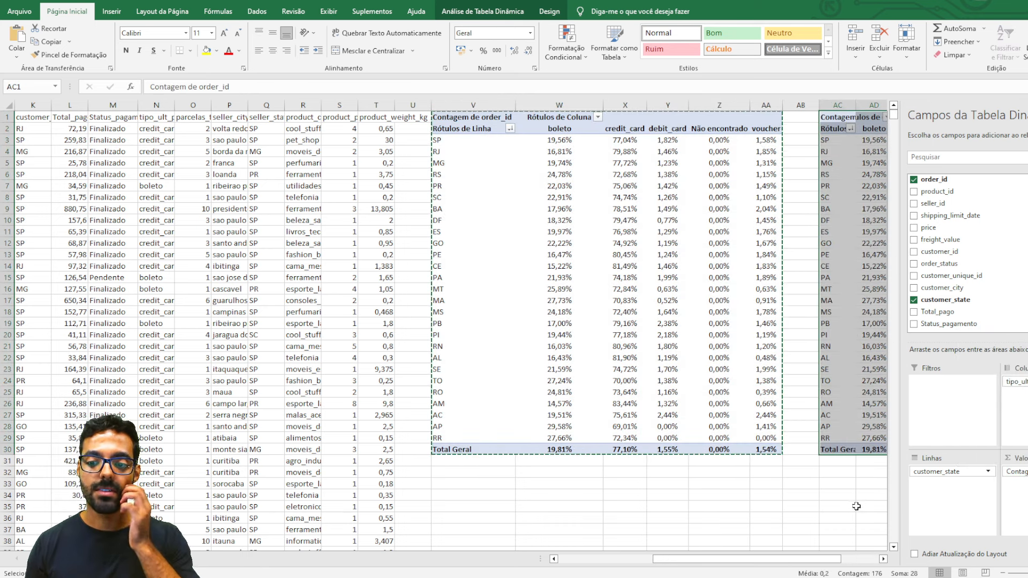
- Remove the order_id count, customer_state and tipo_ult_pagamento fields from the copied pivot table at AC1
{"action": "left_click_drag", "start_coordinate": [835, 506], "coordinate": [755, 506]}
{"action": "left_click", "coordinate": [825, 447]}
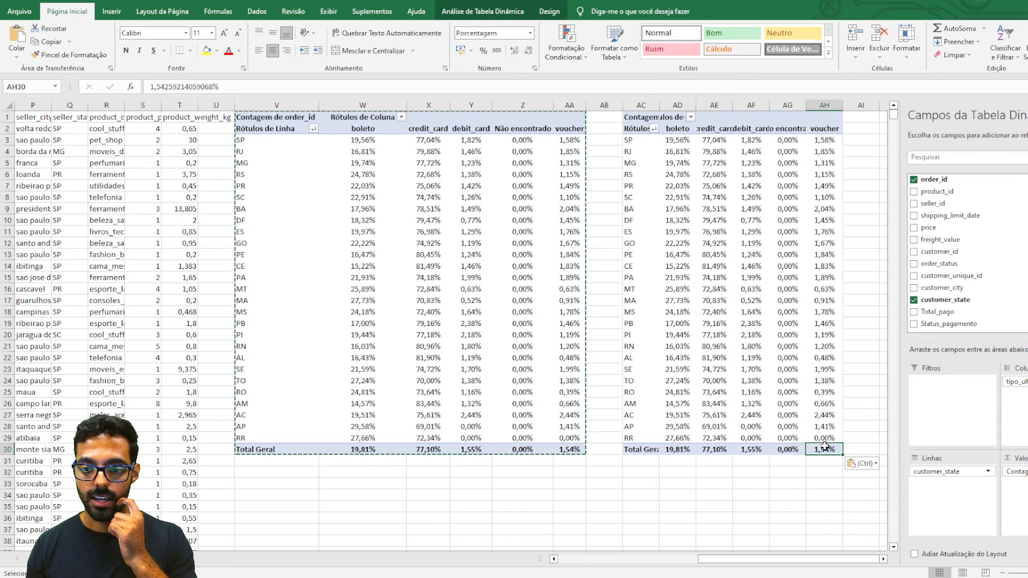
{"action": "left_click", "coordinate": [1014, 471]}
{"action": "left_click", "coordinate": [958, 444]}
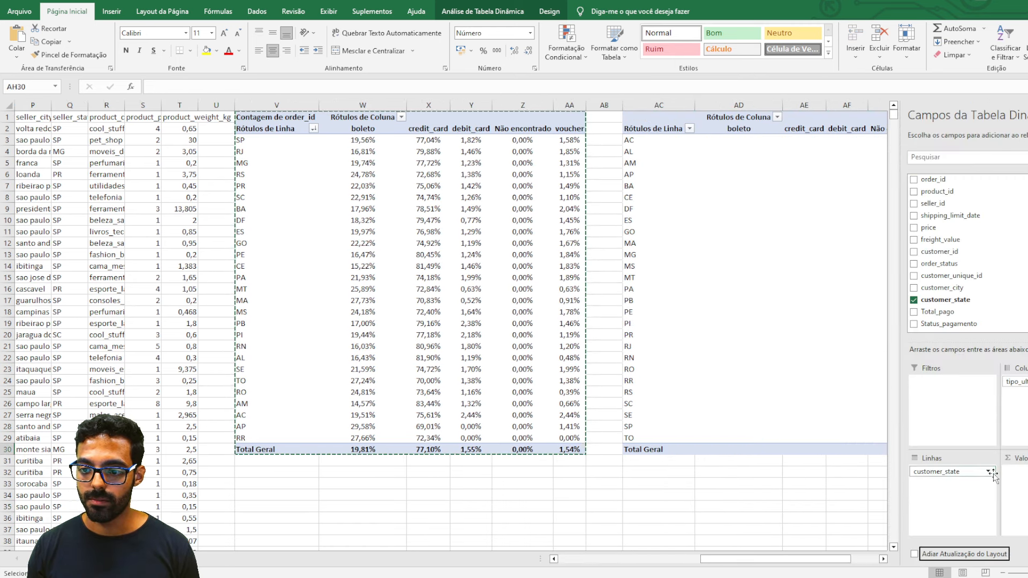
{"action": "left_click", "coordinate": [988, 471]}
{"action": "left_click", "coordinate": [958, 444]}
{"action": "left_click", "coordinate": [1017, 381]}
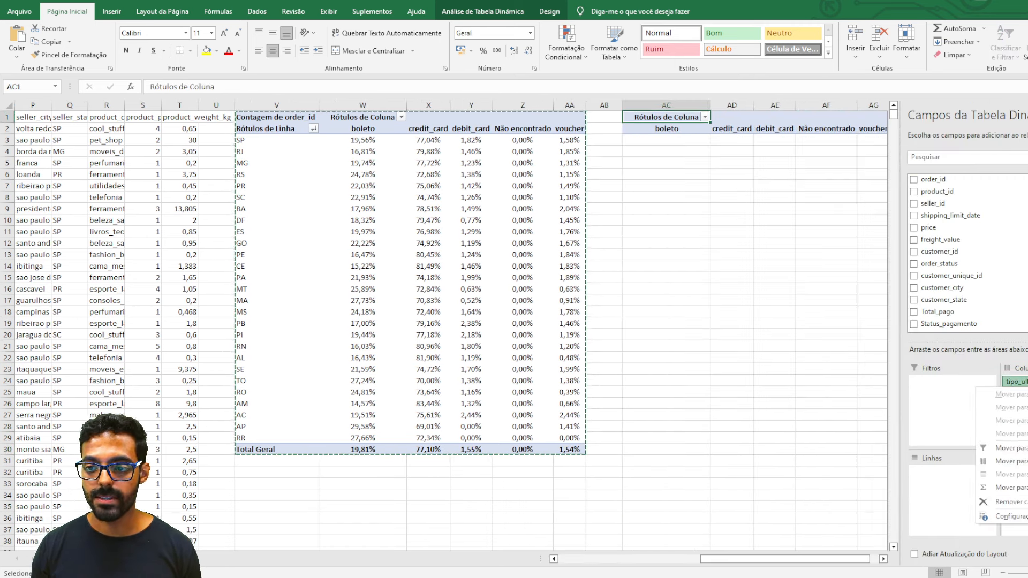
{"action": "left_click", "coordinate": [1017, 502]}
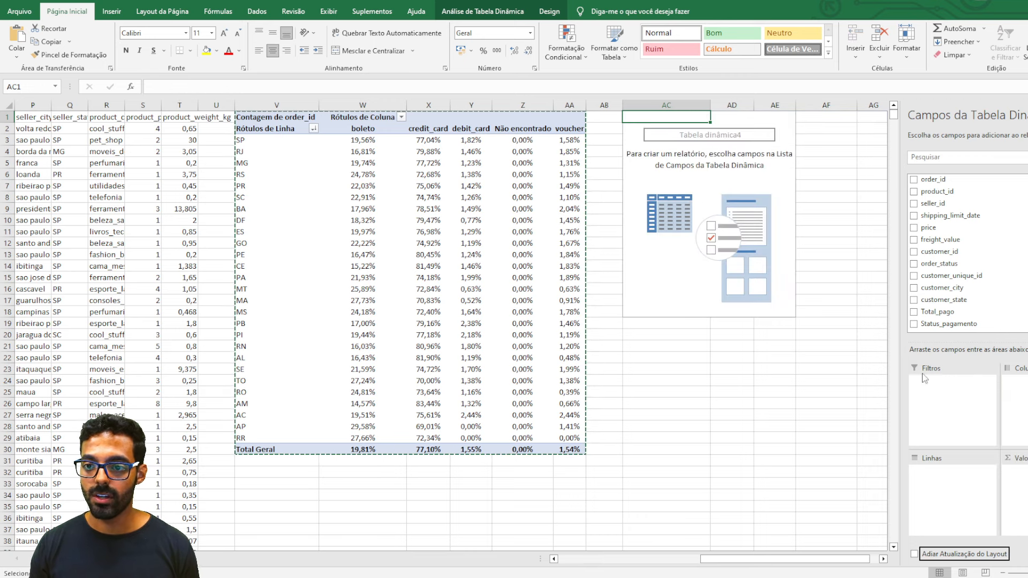
- Set up the empty pivot table at AC1 with tipo_ult_pagamento as rows and the sum of price as values
{"action": "scroll", "coordinate": [945, 257], "scroll_direction": "down", "scroll_amount": 4}
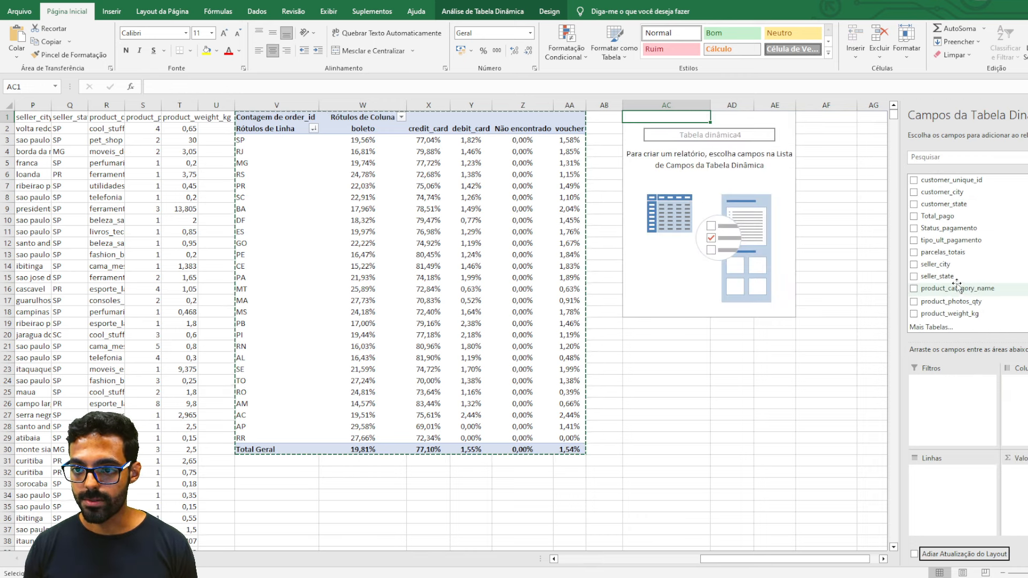
{"action": "left_click_drag", "start_coordinate": [961, 245], "coordinate": [953, 474]}
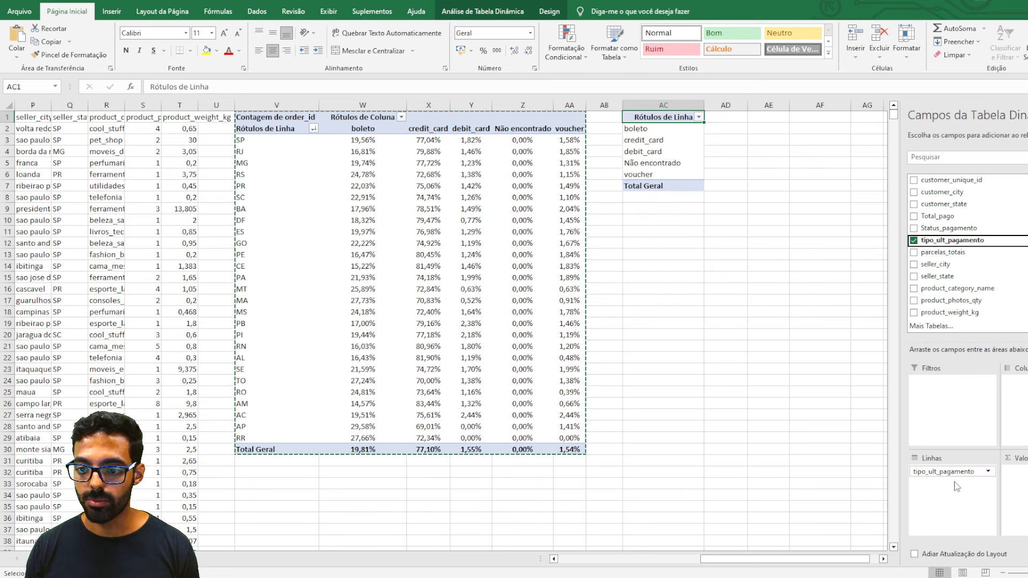
{"action": "left_click_drag", "start_coordinate": [850, 566], "coordinate": [860, 566]}
{"action": "scroll", "coordinate": [978, 261], "scroll_direction": "up", "scroll_amount": 4}
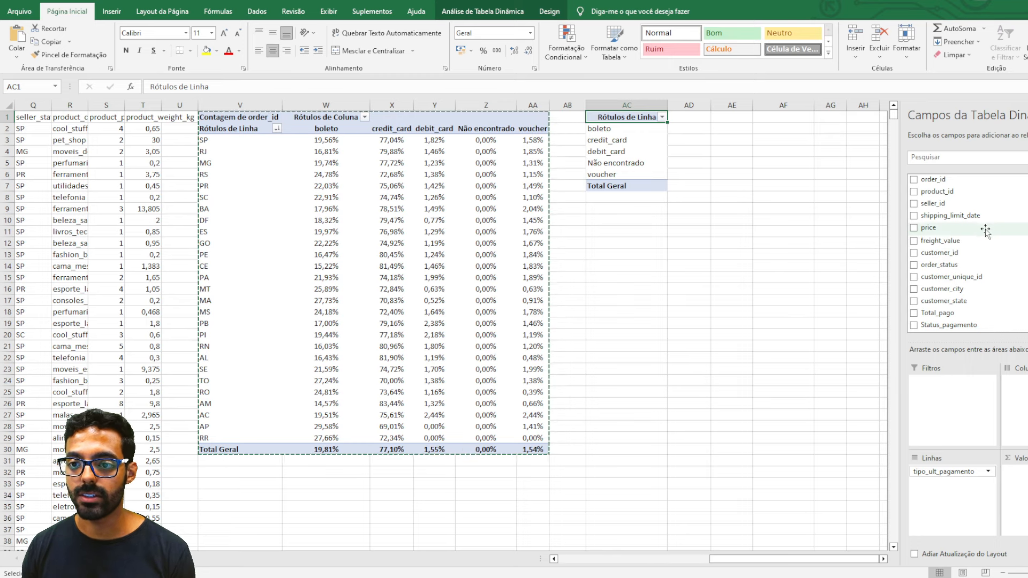
{"action": "scroll", "coordinate": [980, 280], "scroll_direction": "down", "scroll_amount": 3}
{"action": "scroll", "coordinate": [979, 279], "scroll_direction": "up", "scroll_amount": 3}
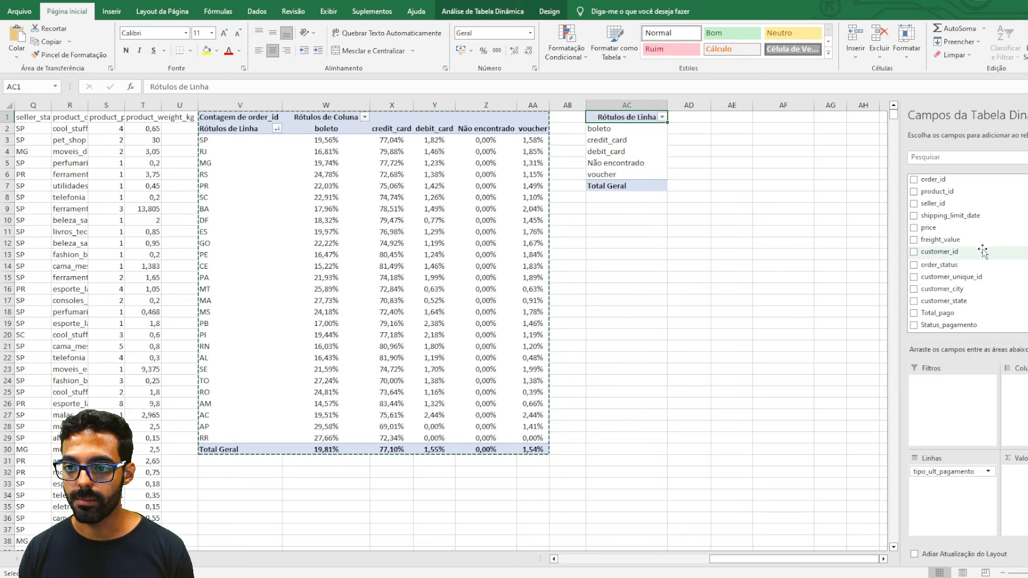
{"action": "left_click", "coordinate": [914, 227]}
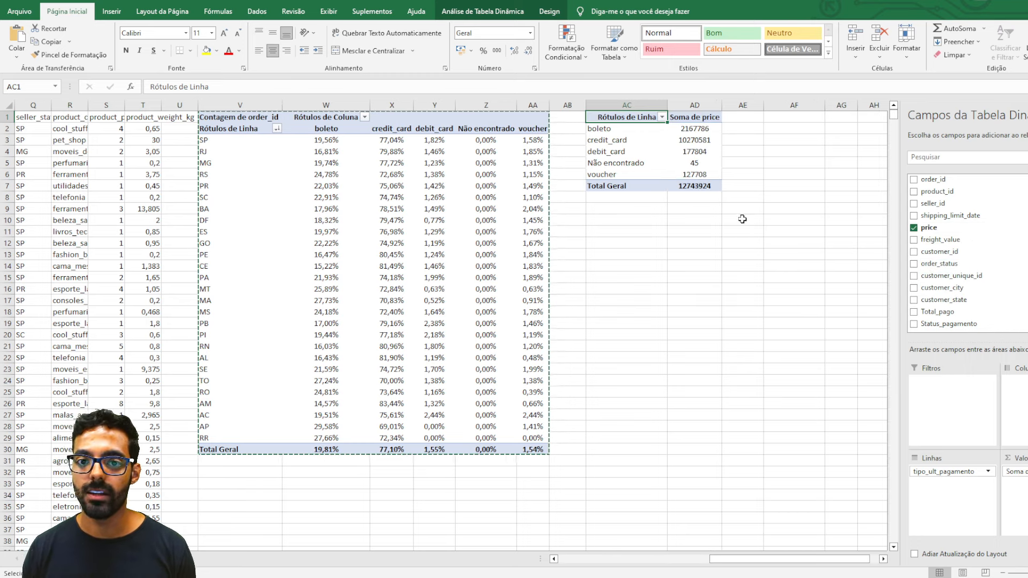
- Show the summed prices per payment type as a percentage of the column total (% do Total de Colunas) and check Total Geral
{"action": "right_click", "coordinate": [698, 128]}
{"action": "left_click", "coordinate": [660, 137]}
{"action": "left_click", "coordinate": [602, 128]}
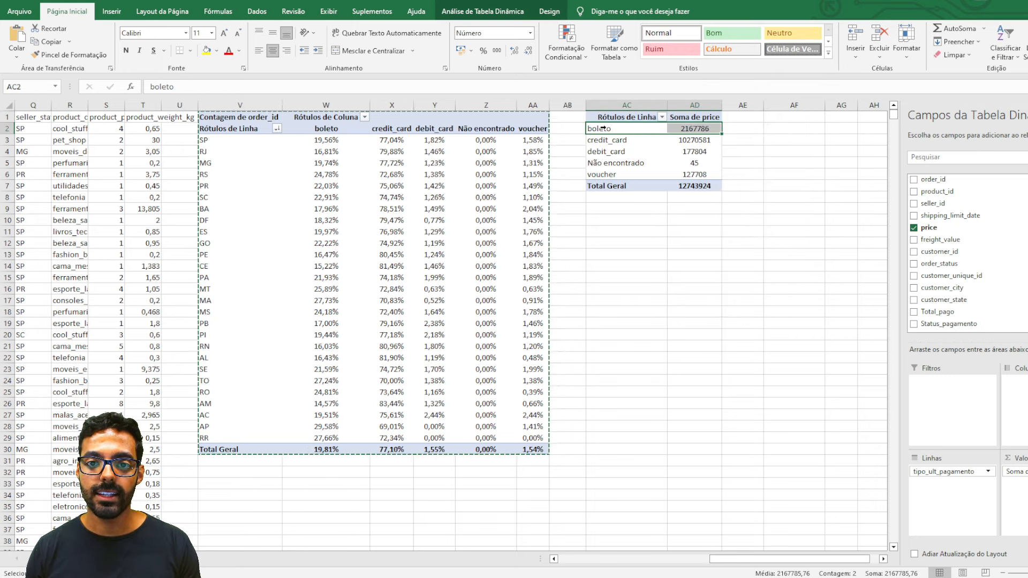
{"action": "left_click", "coordinate": [690, 129]}
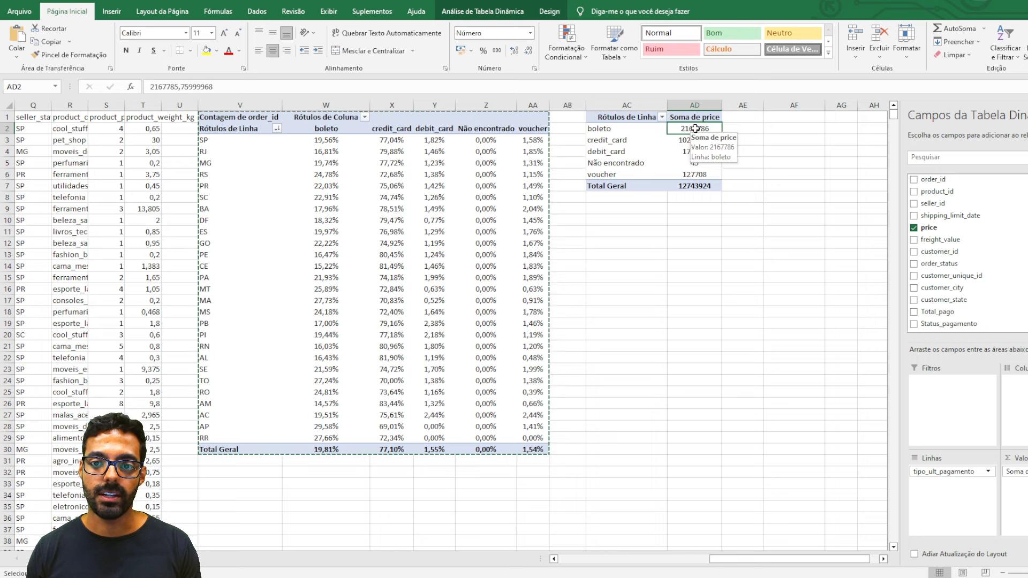
{"action": "left_click_drag", "start_coordinate": [691, 129], "coordinate": [684, 172]}
{"action": "left_click", "coordinate": [689, 132]}
{"action": "right_click", "coordinate": [689, 131]}
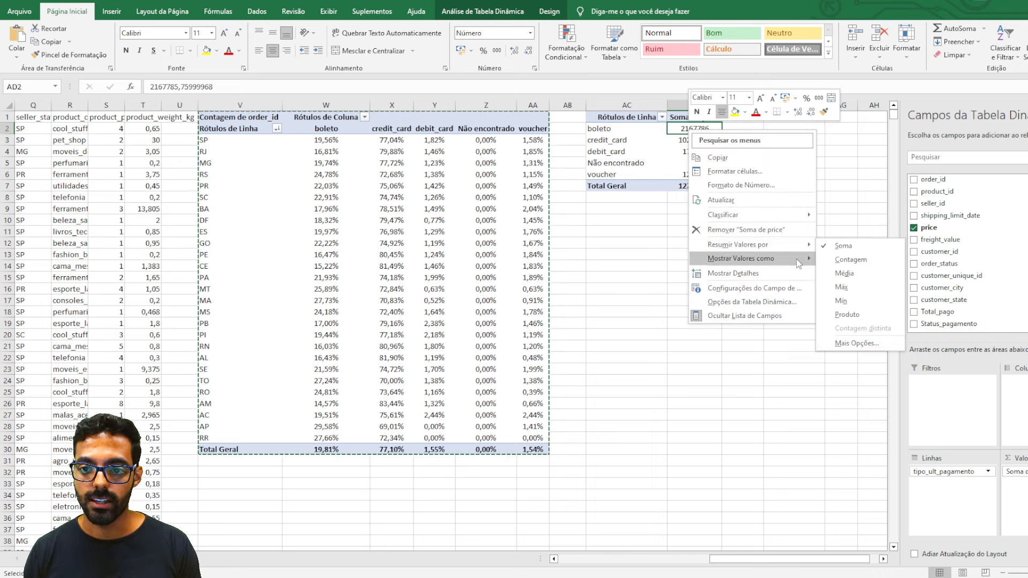
{"action": "mouse_move", "coordinate": [798, 260]}
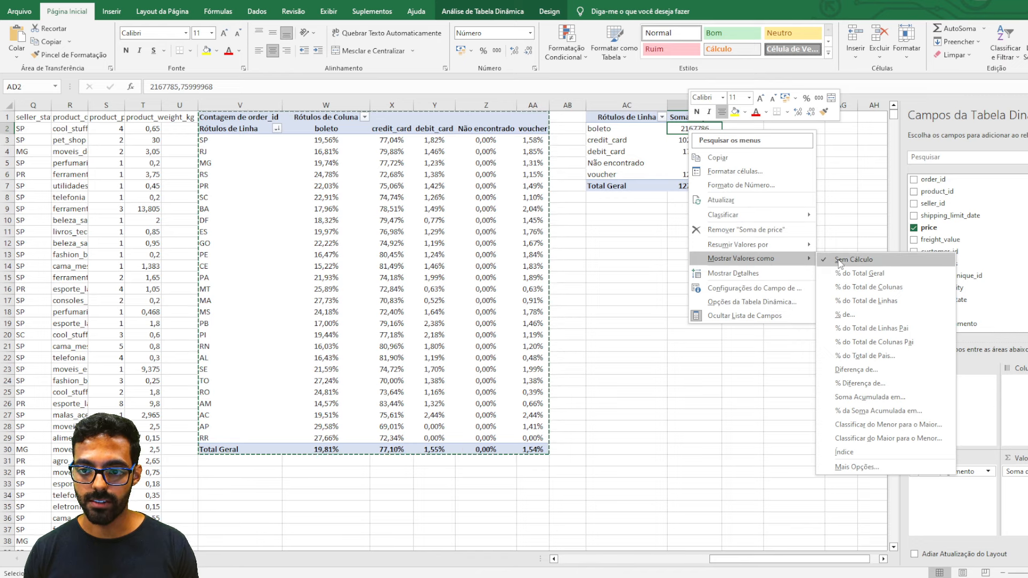
{"action": "left_click", "coordinate": [882, 288]}
{"action": "left_click", "coordinate": [756, 252]}
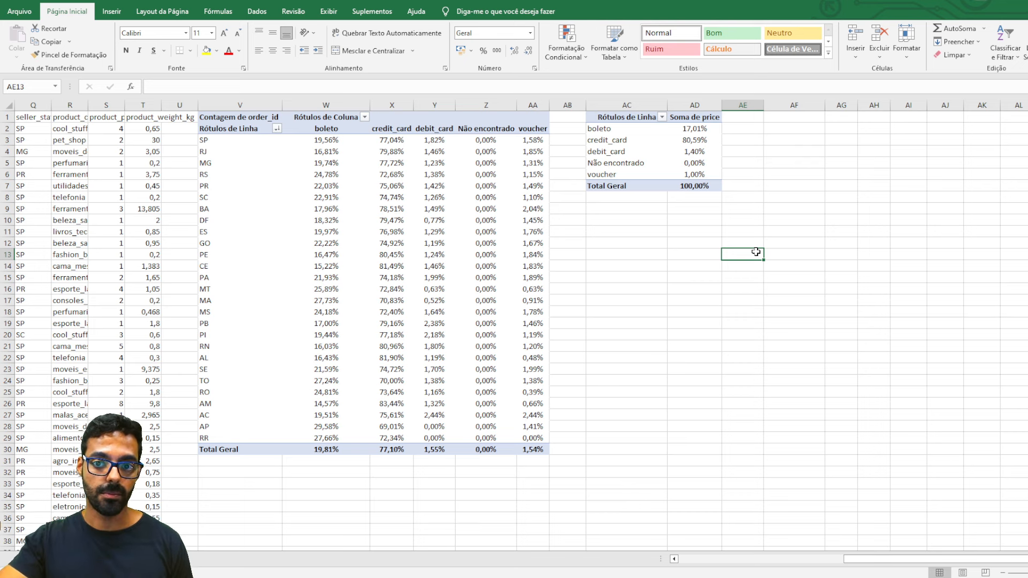
{"action": "left_click", "coordinate": [695, 188]}
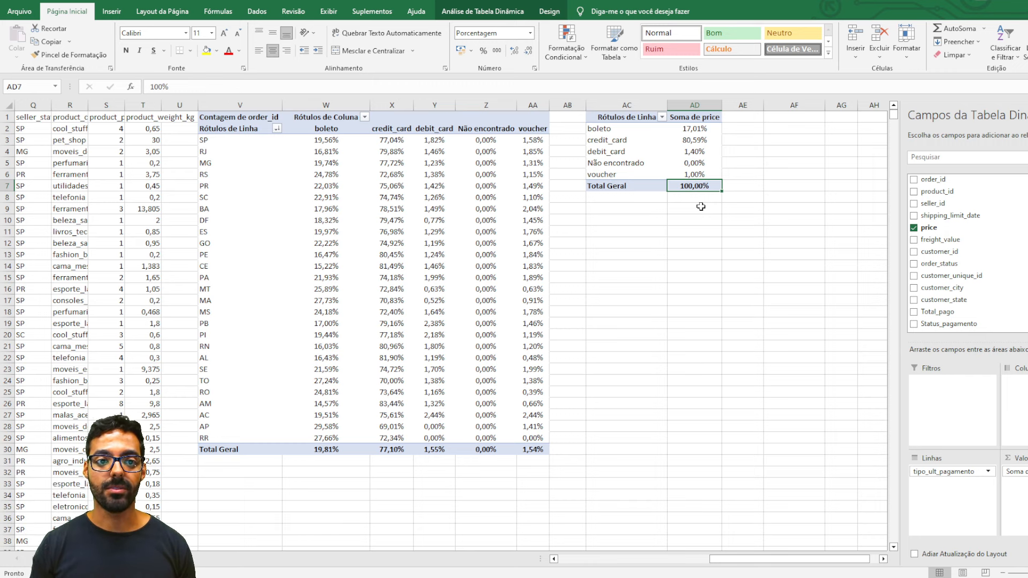
- Examine the SP row's order shares across the payment types in the state pivot table, plus the boleto share for MG
{"action": "left_click", "coordinate": [213, 140]}
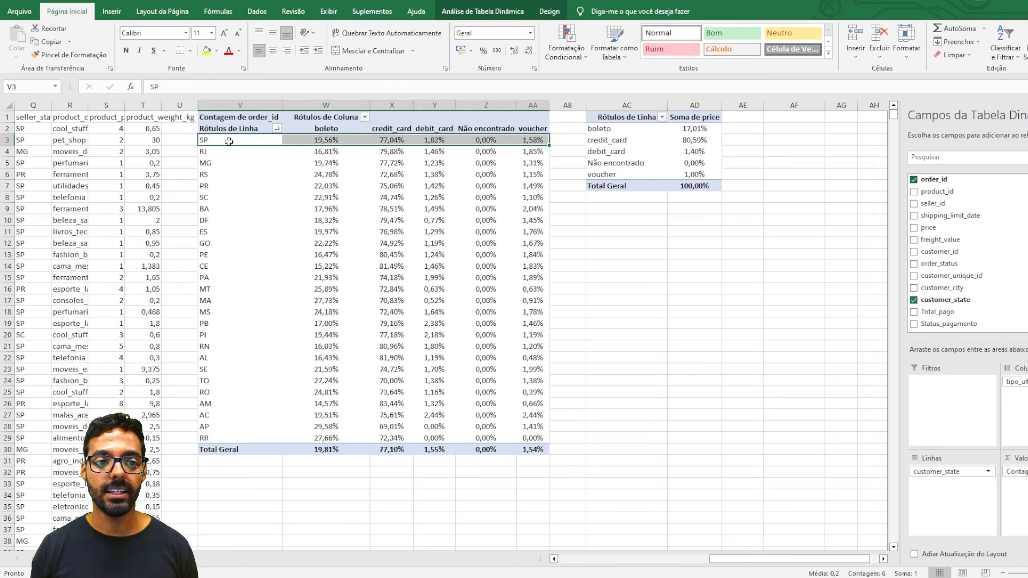
{"action": "left_click_drag", "start_coordinate": [233, 140], "coordinate": [560, 143]}
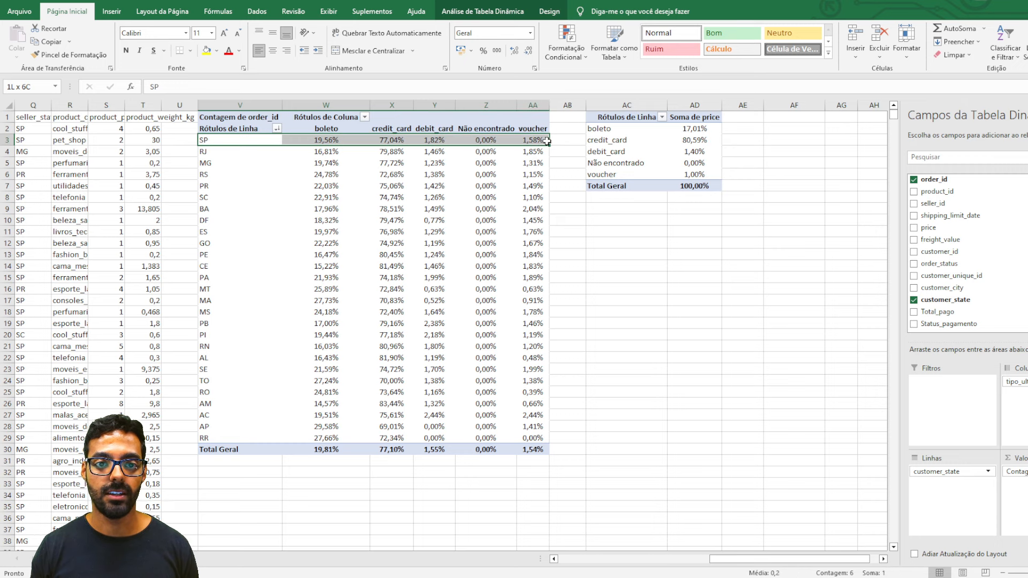
{"action": "left_click_drag", "start_coordinate": [330, 129], "coordinate": [346, 449]}
{"action": "left_click", "coordinate": [241, 142]}
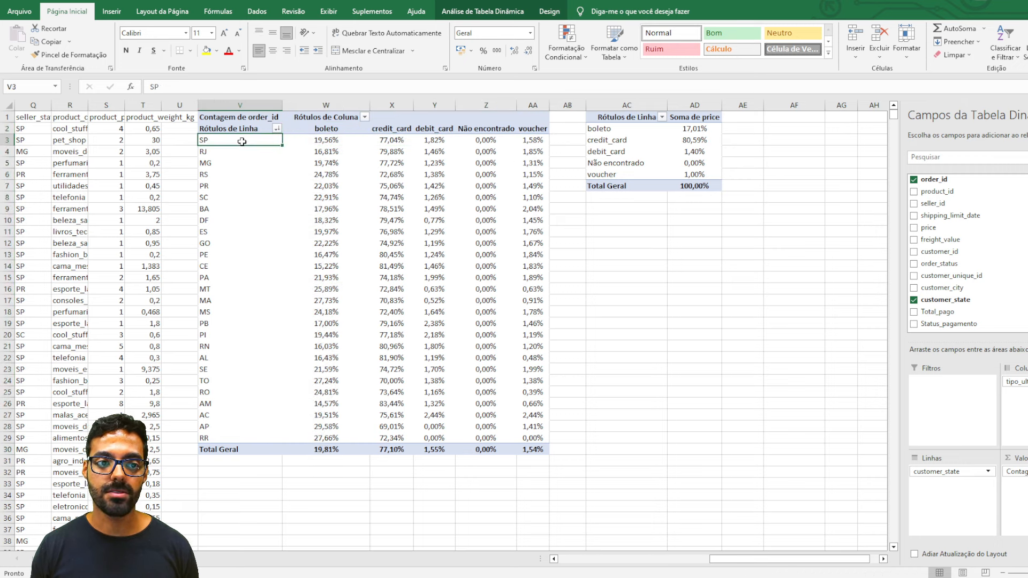
{"action": "left_click", "coordinate": [318, 140]}
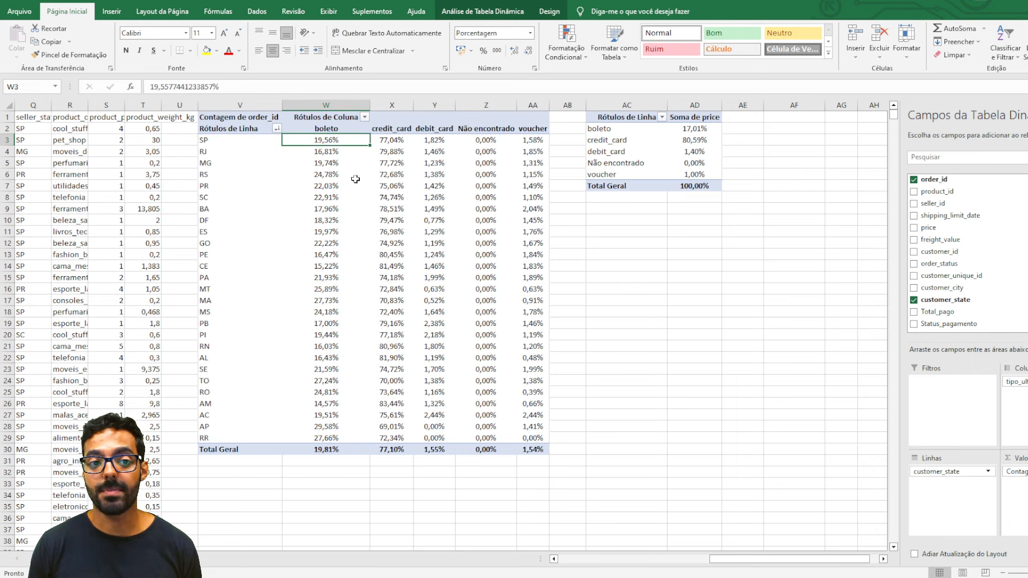
{"action": "left_click_drag", "start_coordinate": [336, 140], "coordinate": [532, 141]}
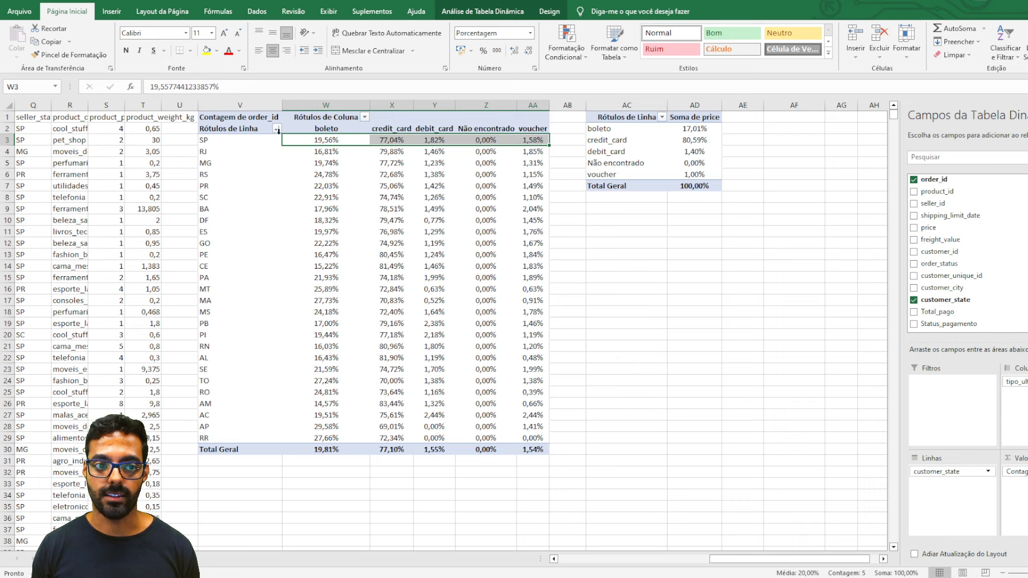
{"action": "left_click_drag", "start_coordinate": [312, 140], "coordinate": [533, 136]}
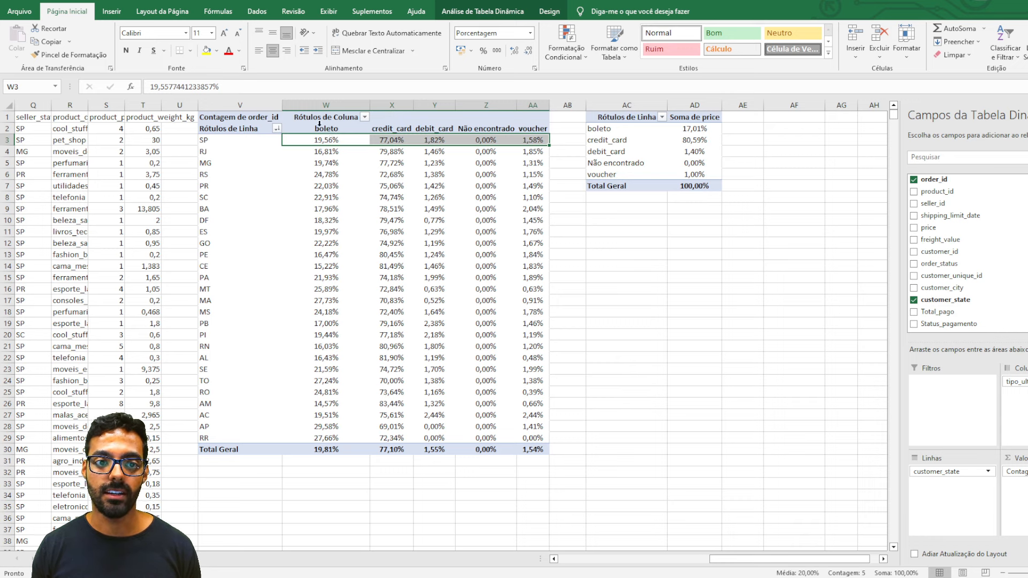
{"action": "left_click_drag", "start_coordinate": [329, 138], "coordinate": [540, 130]}
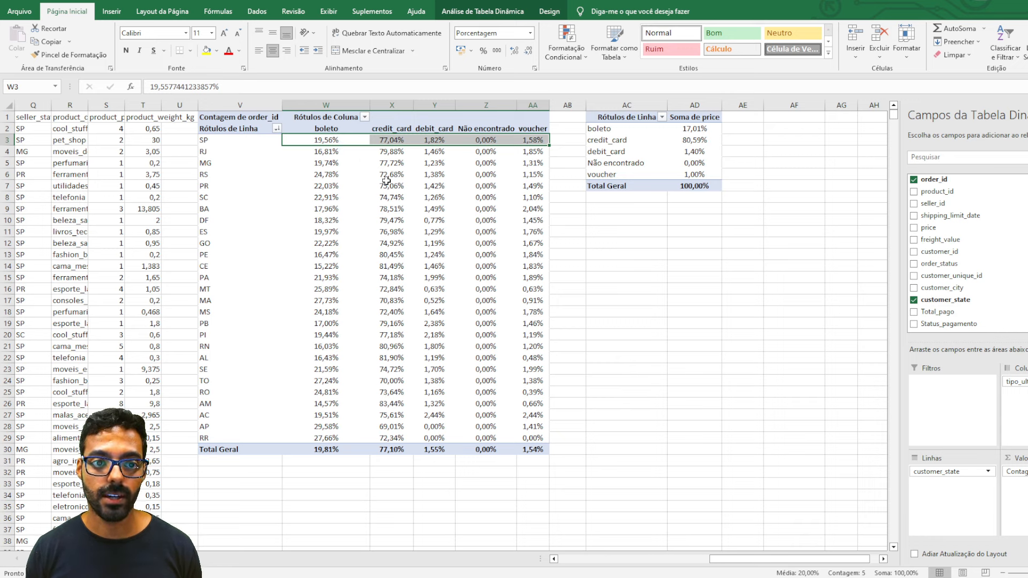
{"action": "left_click", "coordinate": [332, 163]}
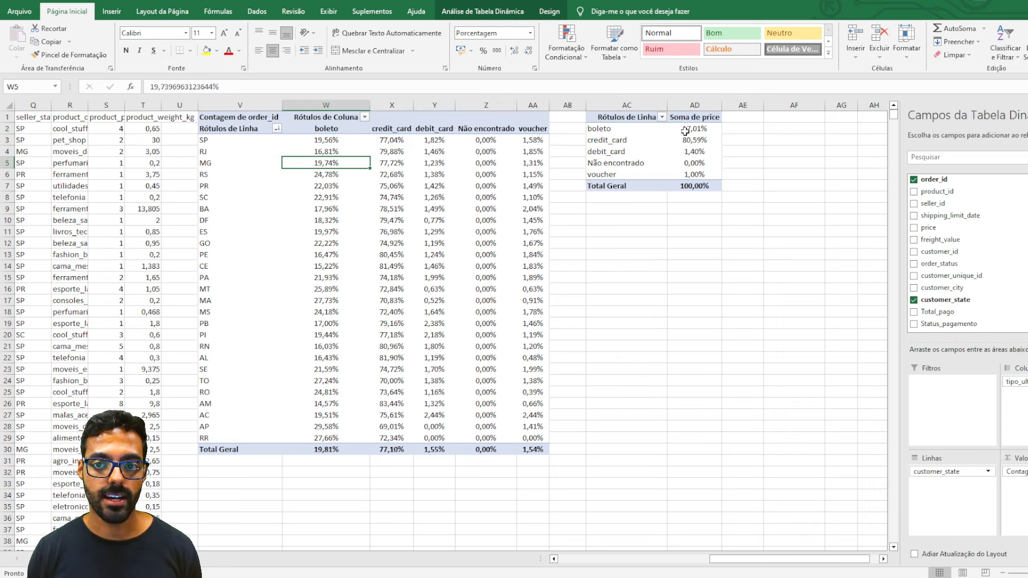
- Examine each payment type's share of the summed price in the pivot table at AC1, especially boleto, credit_card and Total Geral
{"action": "left_click_drag", "start_coordinate": [685, 131], "coordinate": [681, 172]}
{"action": "left_click", "coordinate": [630, 129]}
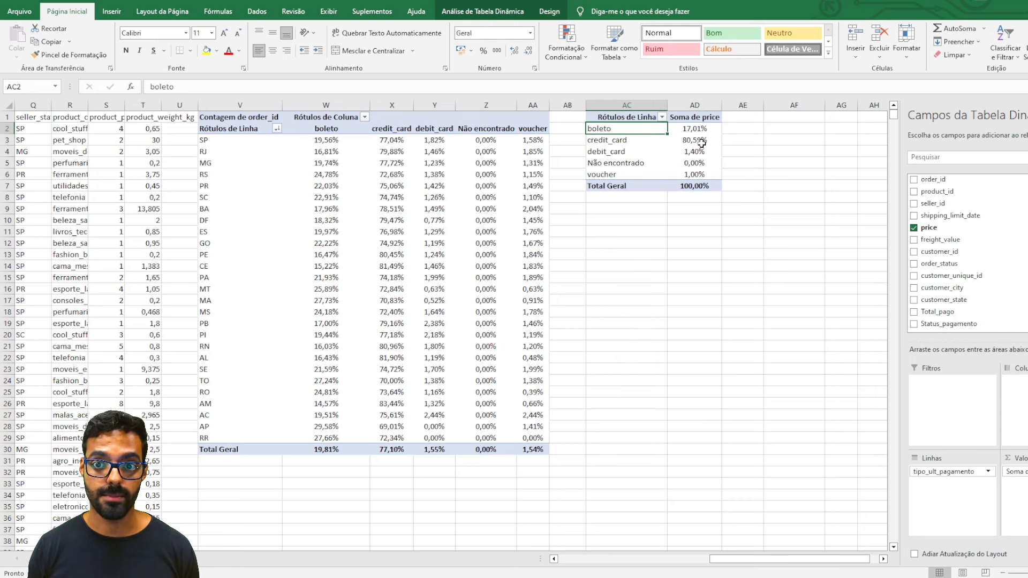
{"action": "left_click_drag", "start_coordinate": [686, 129], "coordinate": [699, 170]}
{"action": "left_click", "coordinate": [596, 130]}
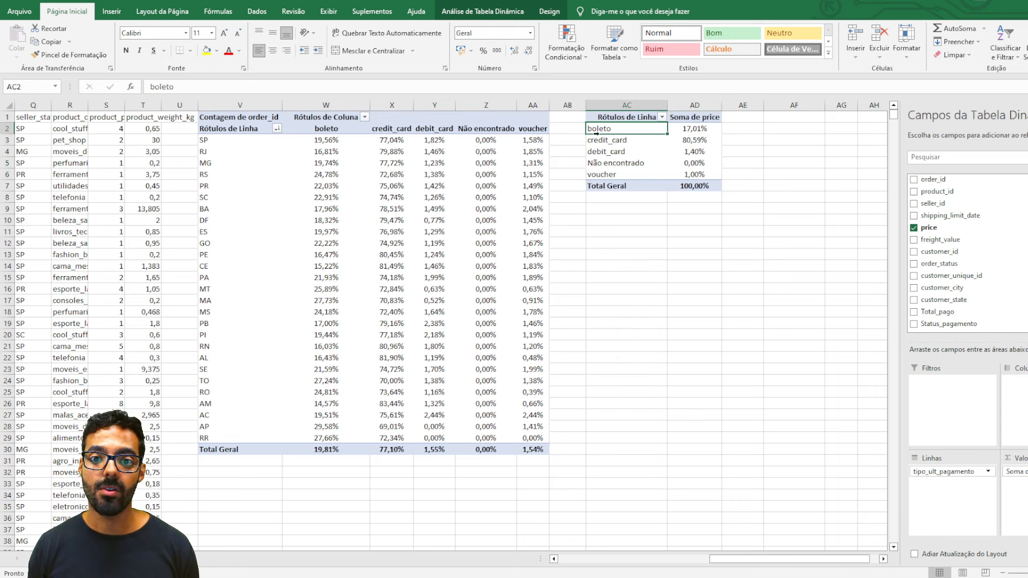
{"action": "left_click_drag", "start_coordinate": [696, 128], "coordinate": [696, 185]}
{"action": "left_click", "coordinate": [694, 186]}
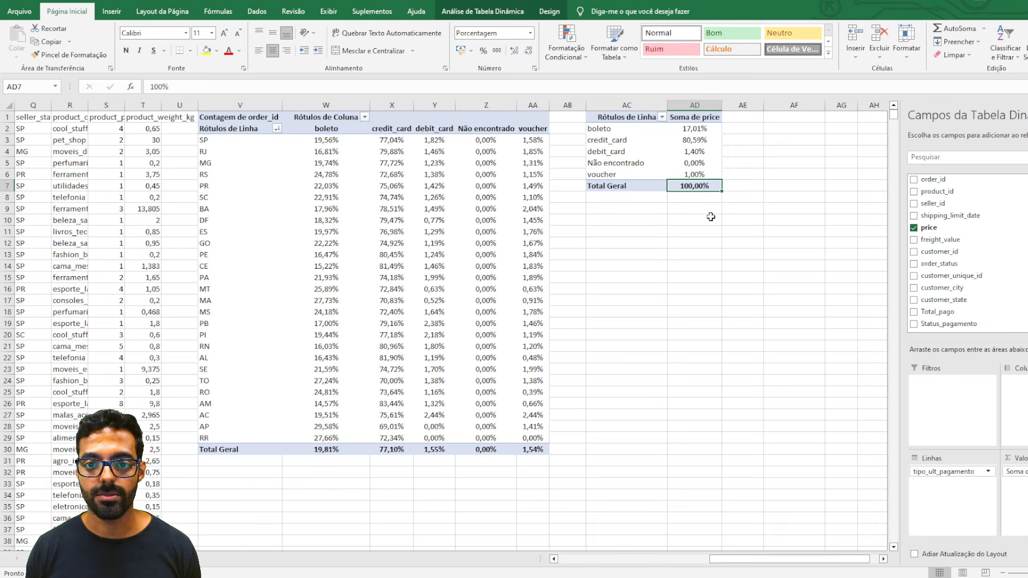
{"action": "left_click", "coordinate": [676, 140]}
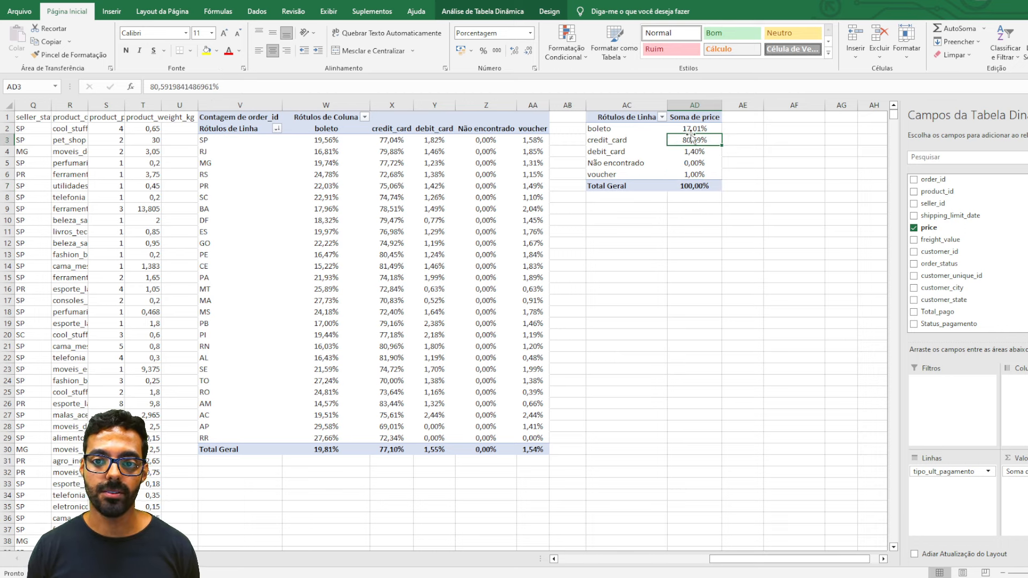
{"action": "left_click", "coordinate": [638, 142]}
{"action": "left_click", "coordinate": [698, 144]}
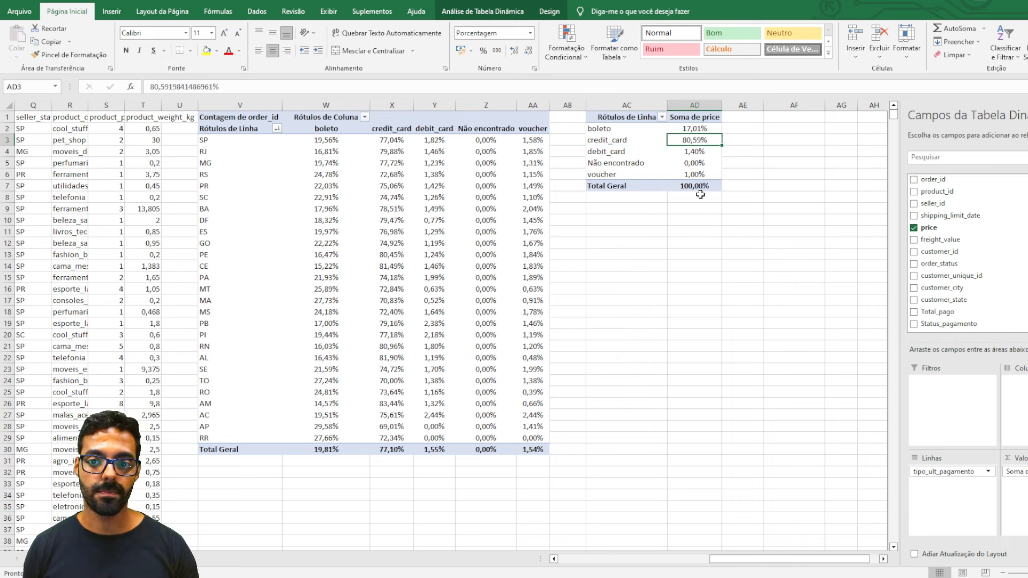
- Copy the whole payment-type price pivot table at AC1 and paste the duplicate at AC12
{"action": "left_click_drag", "start_coordinate": [698, 185], "coordinate": [612, 114]}
{"action": "key", "text": "ctrl+c"}
{"action": "left_click", "coordinate": [621, 243]}
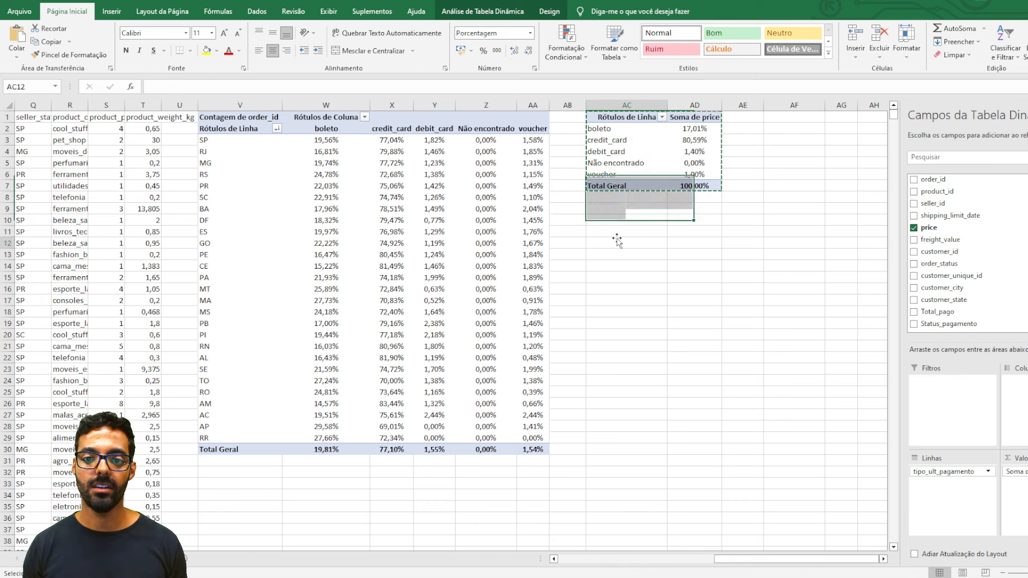
{"action": "key", "text": "ctrl+v"}
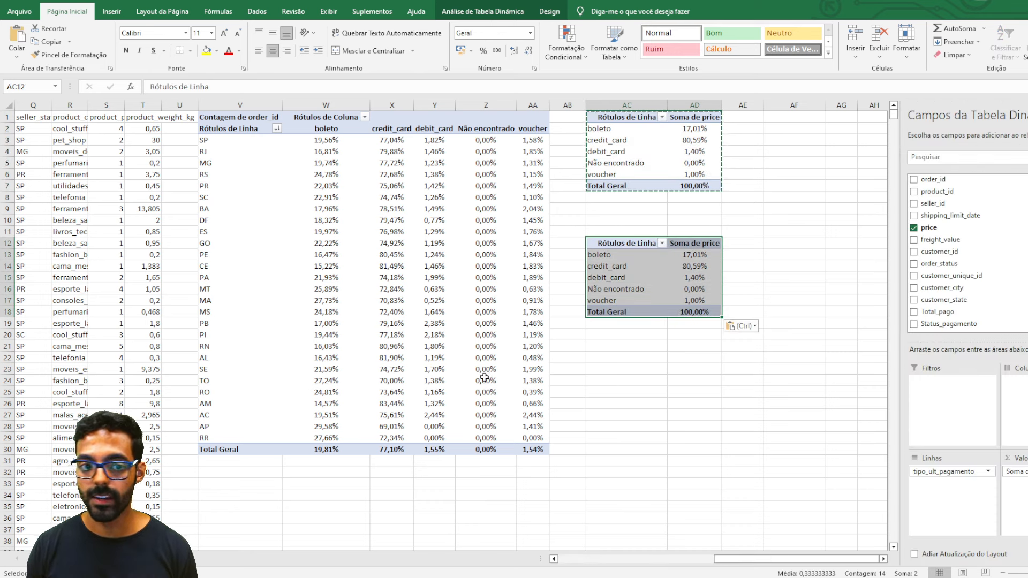
- Check the Status_pagamento column in the source order data and return to the pivot tables
{"action": "left_click_drag", "start_coordinate": [738, 559], "coordinate": [594, 561]}
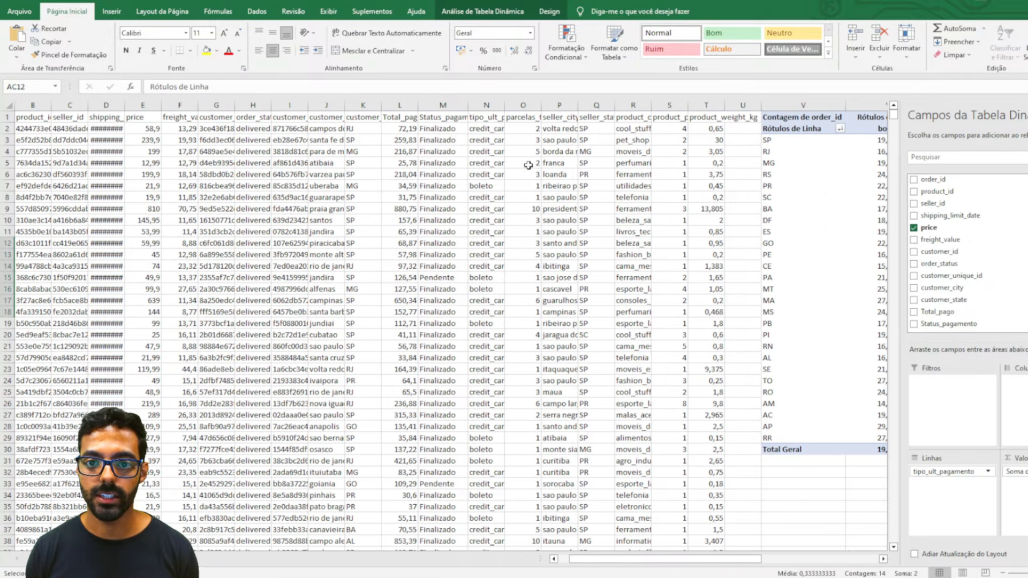
{"action": "scroll", "coordinate": [364, 178], "scroll_direction": "left", "scroll_amount": 1}
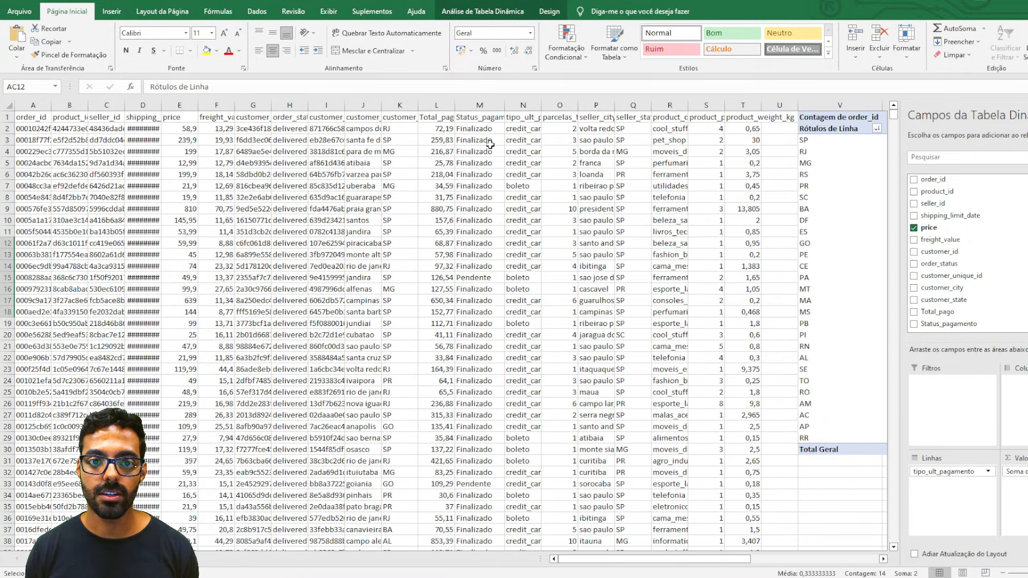
{"action": "left_click", "coordinate": [473, 121]}
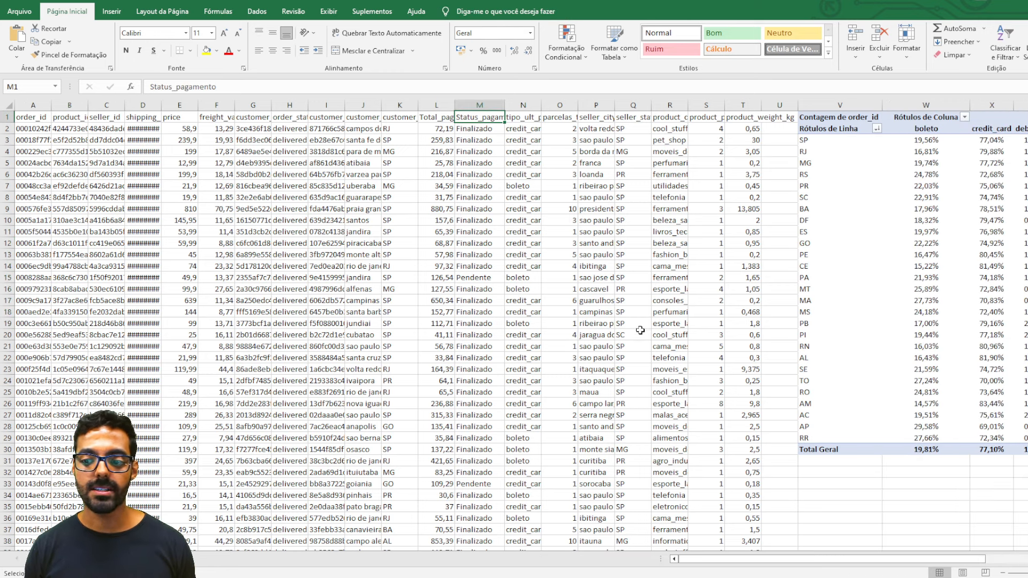
{"action": "key", "text": "Escape"}
{"action": "left_click_drag", "start_coordinate": [860, 560], "coordinate": [956, 561]}
{"action": "left_click", "coordinate": [1014, 426]}
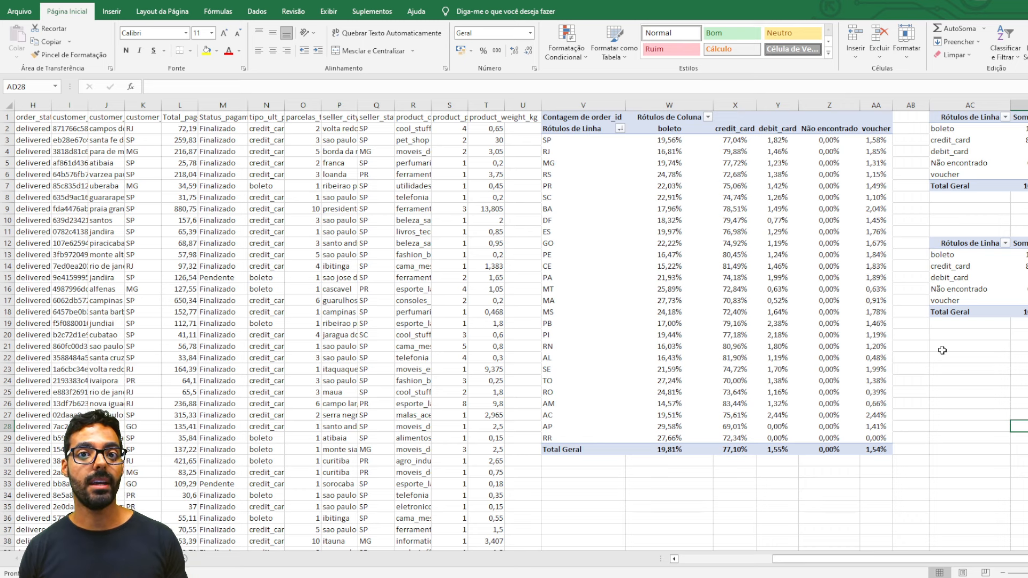
{"action": "scroll", "coordinate": [838, 309], "scroll_direction": "right", "scroll_amount": 3}
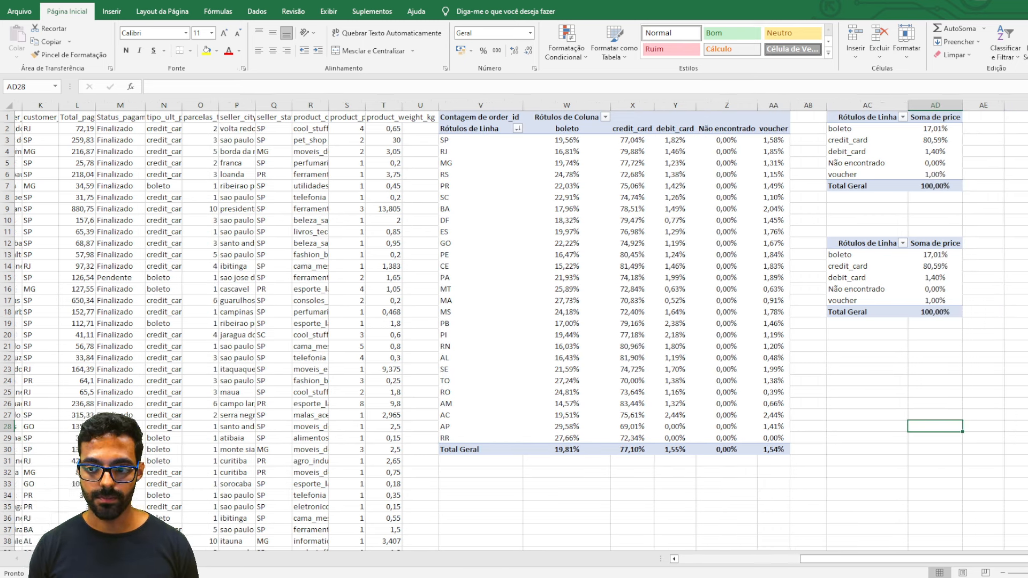
{"action": "left_click", "coordinate": [837, 309]}
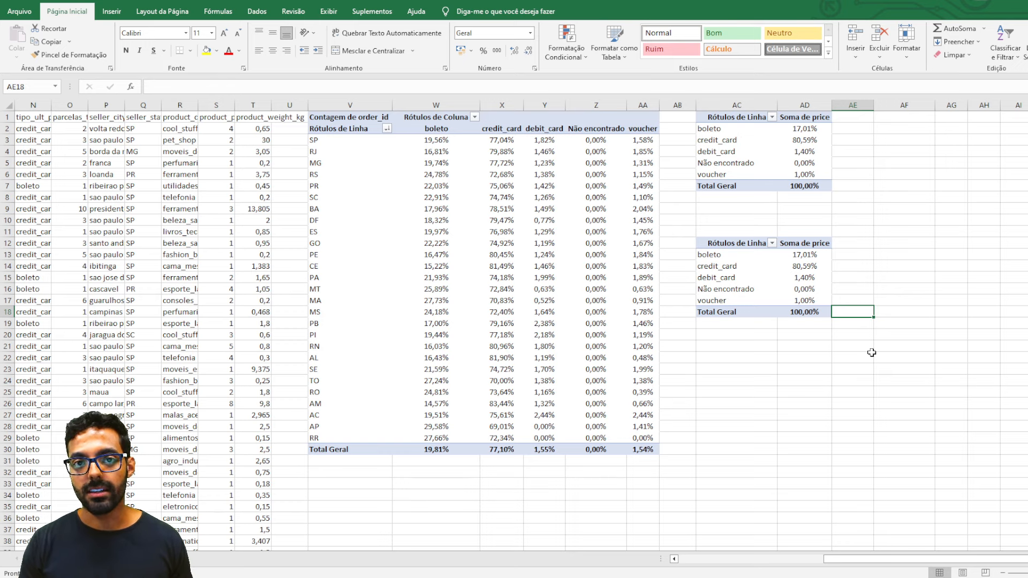
- Remove the price sum and the tipo_ult_pagamento row field from the copied pivot table at AC12
{"action": "left_click", "coordinate": [756, 292]}
{"action": "left_click", "coordinate": [1016, 472]}
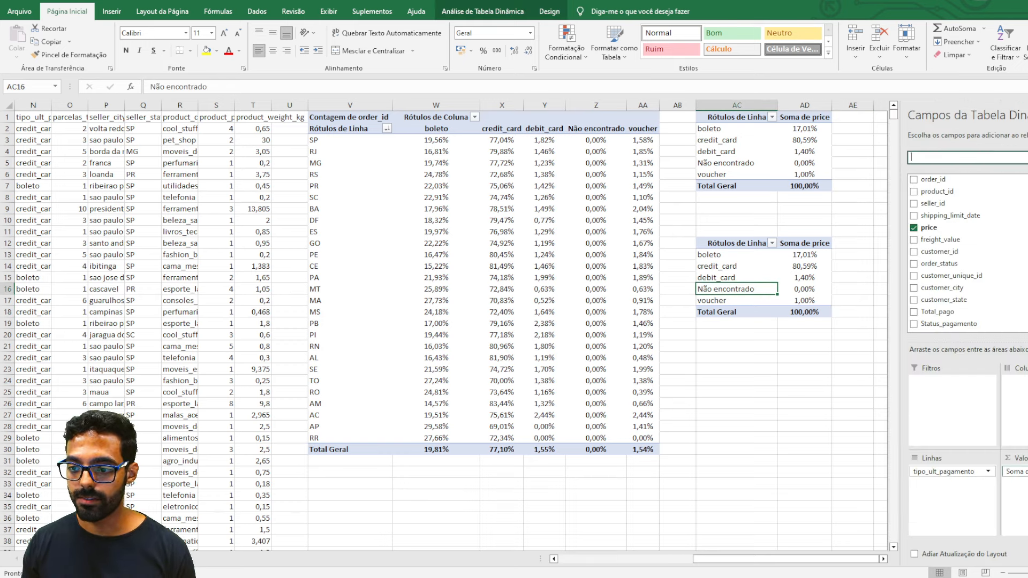
{"action": "left_click", "coordinate": [1000, 448]}
{"action": "left_click", "coordinate": [988, 471]}
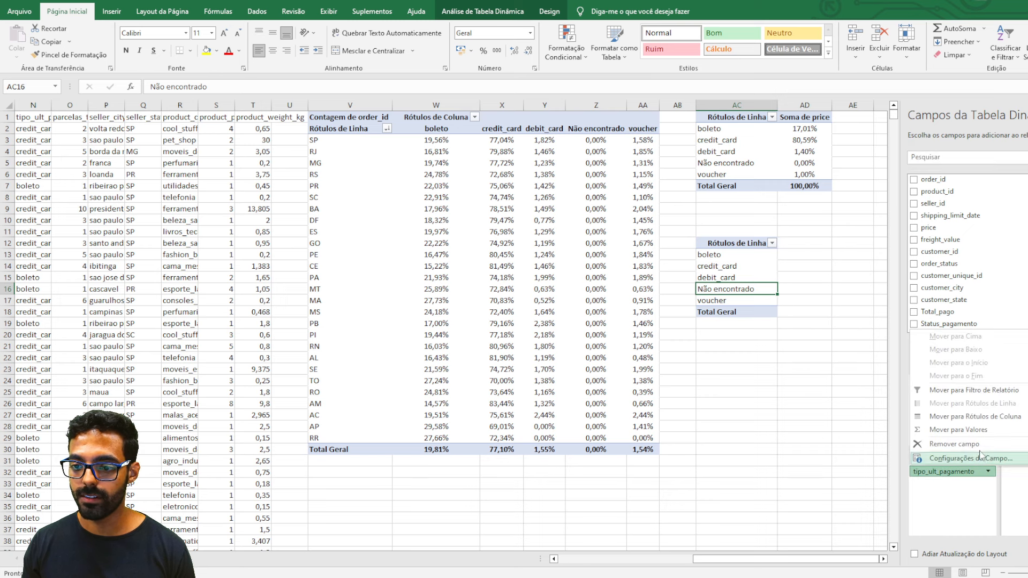
{"action": "left_click", "coordinate": [953, 480]}
- Set up the empty pivot table at AC12 with Status_pagamento as rows and the sums of price and freight_value as values
{"action": "scroll", "coordinate": [958, 264], "scroll_direction": "down", "scroll_amount": 3}
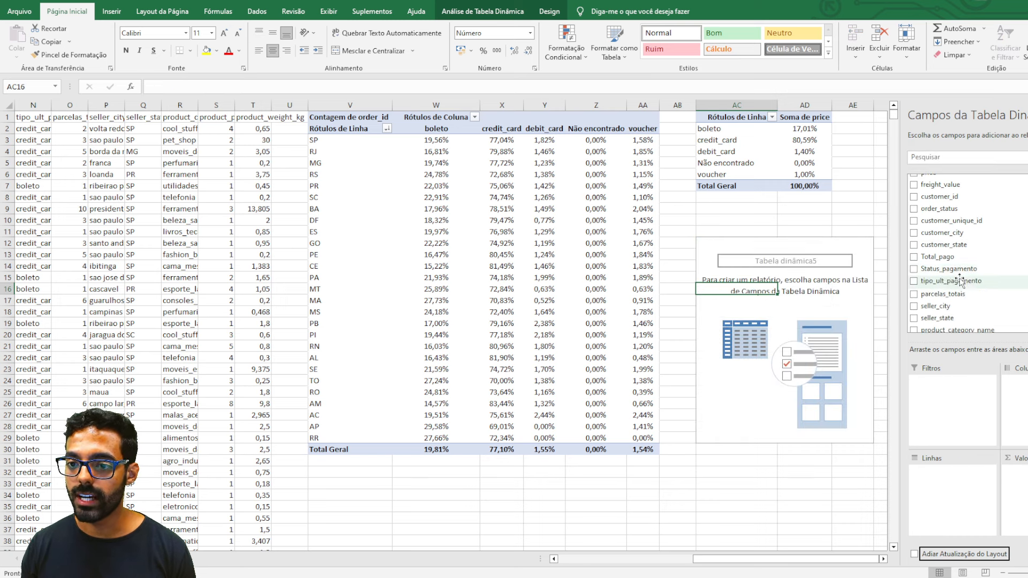
{"action": "left_click_drag", "start_coordinate": [948, 241], "coordinate": [952, 464]}
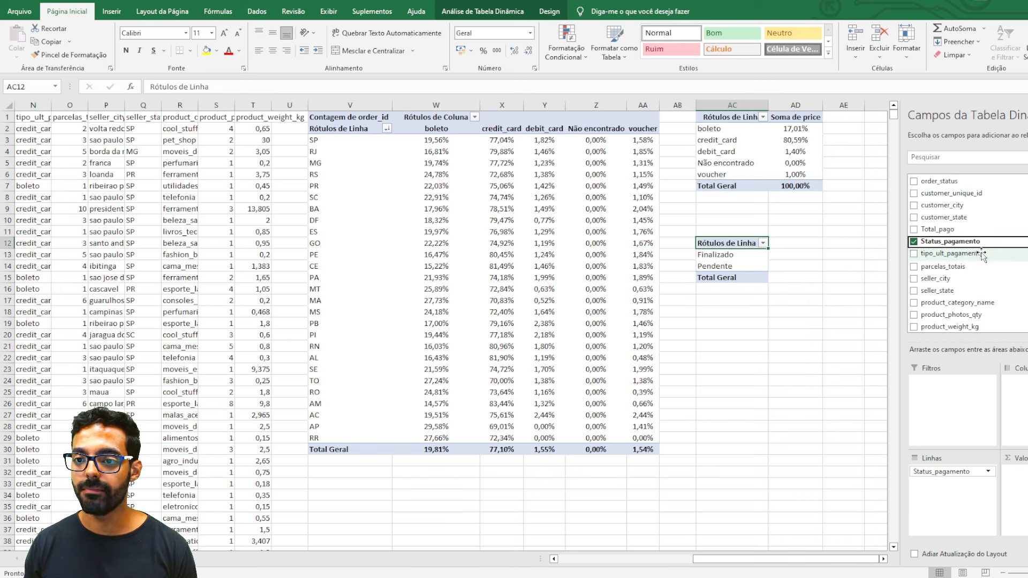
{"action": "scroll", "coordinate": [963, 248], "scroll_direction": "up", "scroll_amount": 2}
{"action": "left_click_drag", "start_coordinate": [947, 201], "coordinate": [1013, 490]}
{"action": "left_click_drag", "start_coordinate": [940, 204], "coordinate": [1013, 485]}
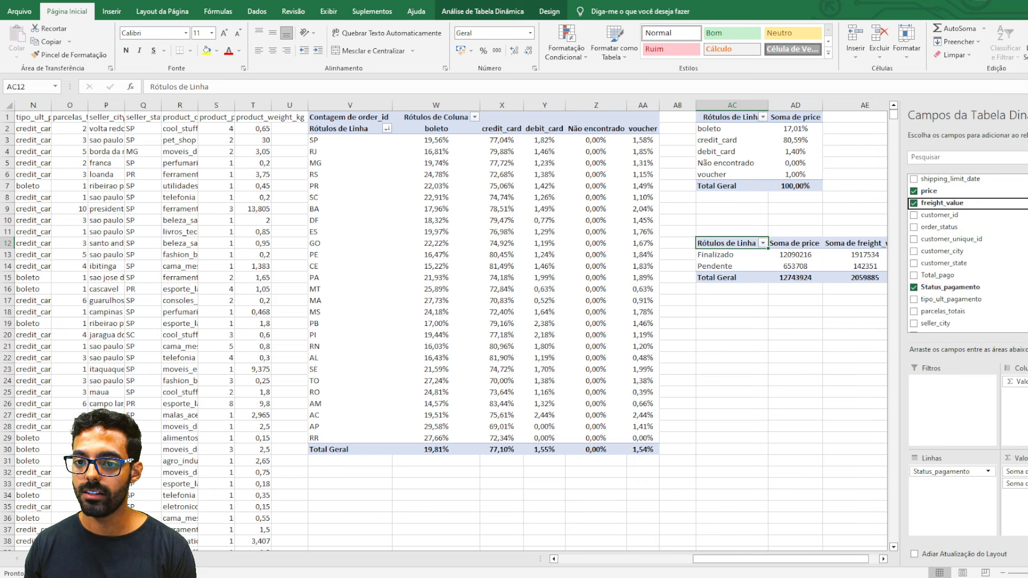
- Format the price and freight sums in AD13:AE15, including the totals, as currency (Moeda) without decimal places
{"action": "left_click_drag", "start_coordinate": [810, 392], "coordinate": [723, 319]}
{"action": "left_click_drag", "start_coordinate": [690, 255], "coordinate": [749, 278]}
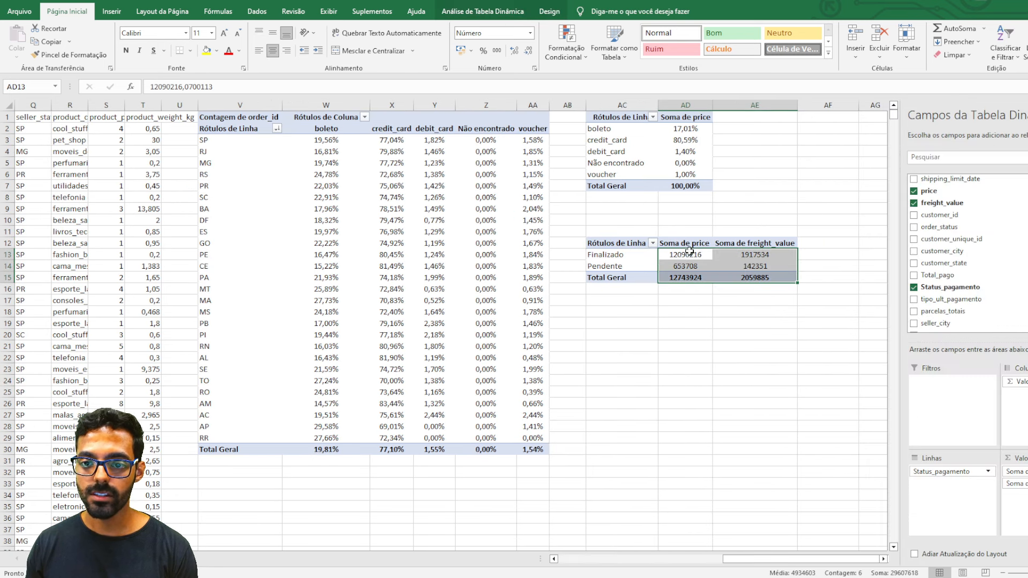
{"action": "left_click", "coordinate": [530, 33]}
{"action": "left_click", "coordinate": [484, 101]}
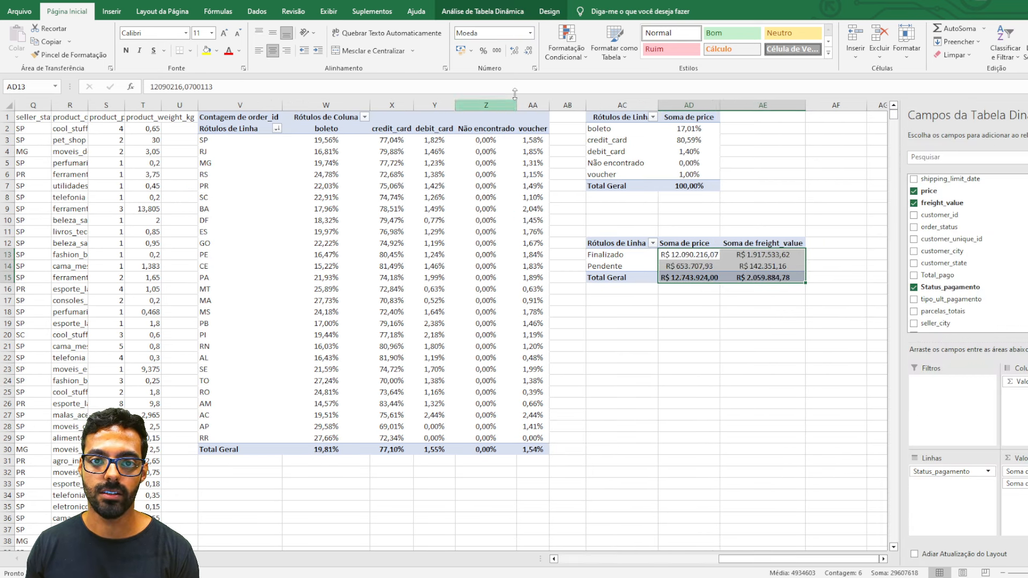
{"action": "left_click", "coordinate": [529, 51]}
{"action": "left_click", "coordinate": [529, 51]}
{"action": "left_click", "coordinate": [737, 379]}
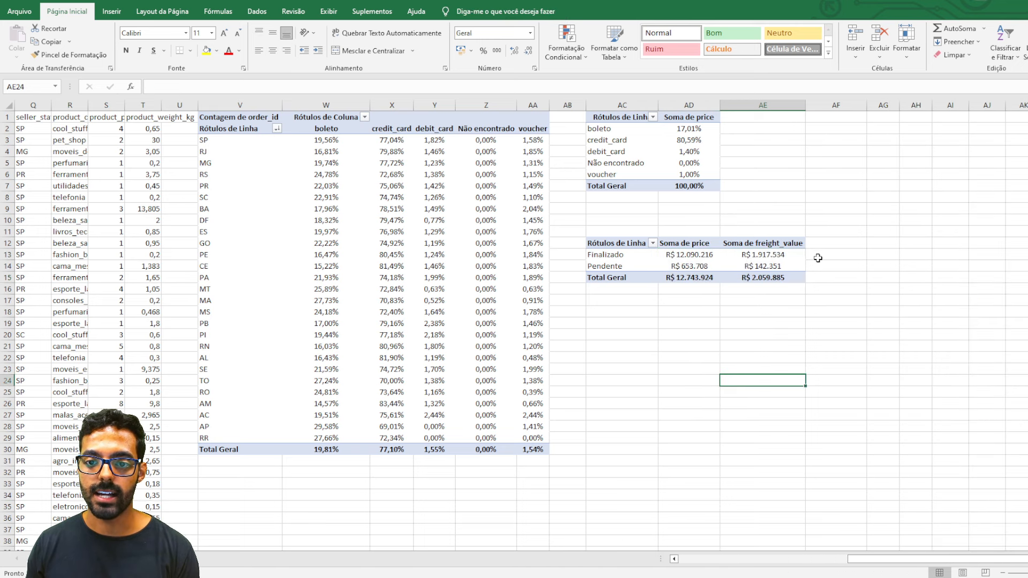
- Compare the summed price and freight_value of the Finalizado and Pendente payment statuses
{"action": "left_click", "coordinate": [835, 255]}
{"action": "left_click", "coordinate": [787, 246]}
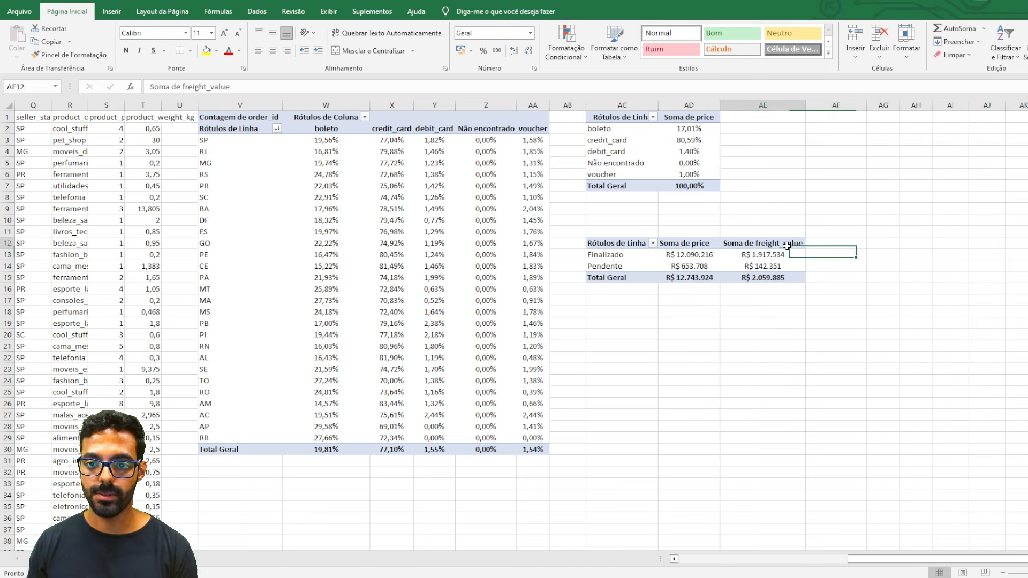
{"action": "left_click", "coordinate": [676, 257]}
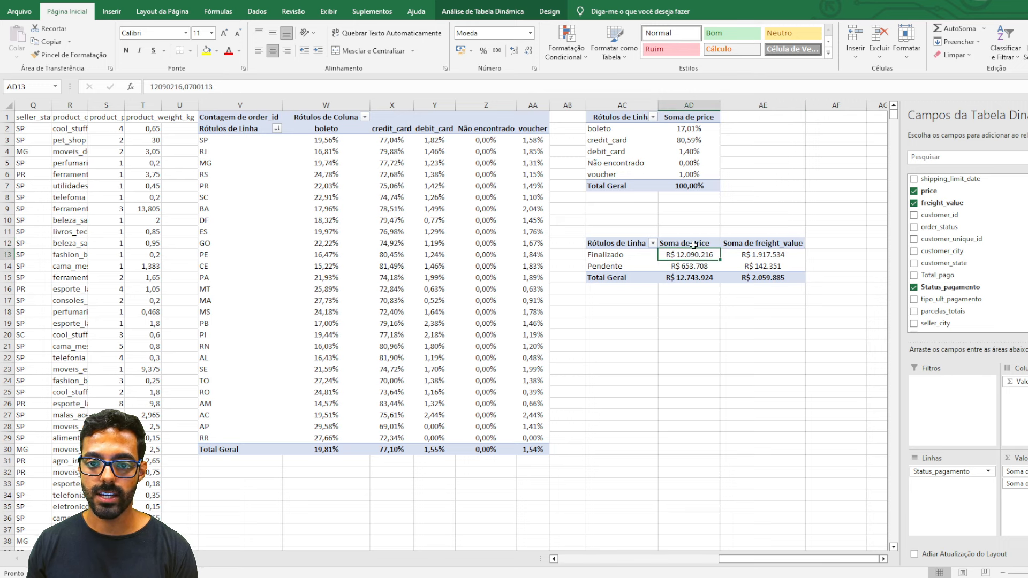
{"action": "left_click", "coordinate": [639, 257]}
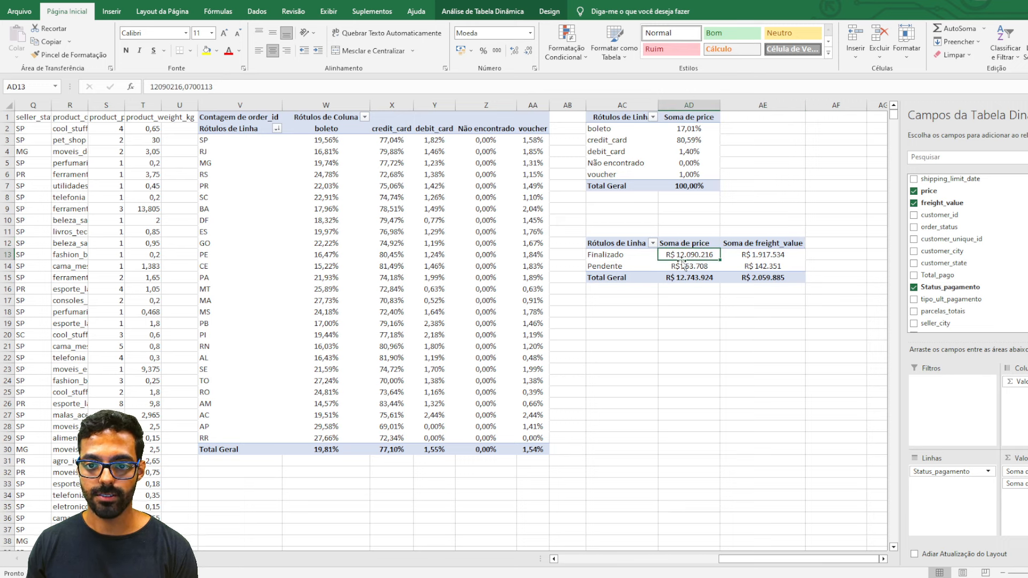
{"action": "left_click", "coordinate": [765, 255]}
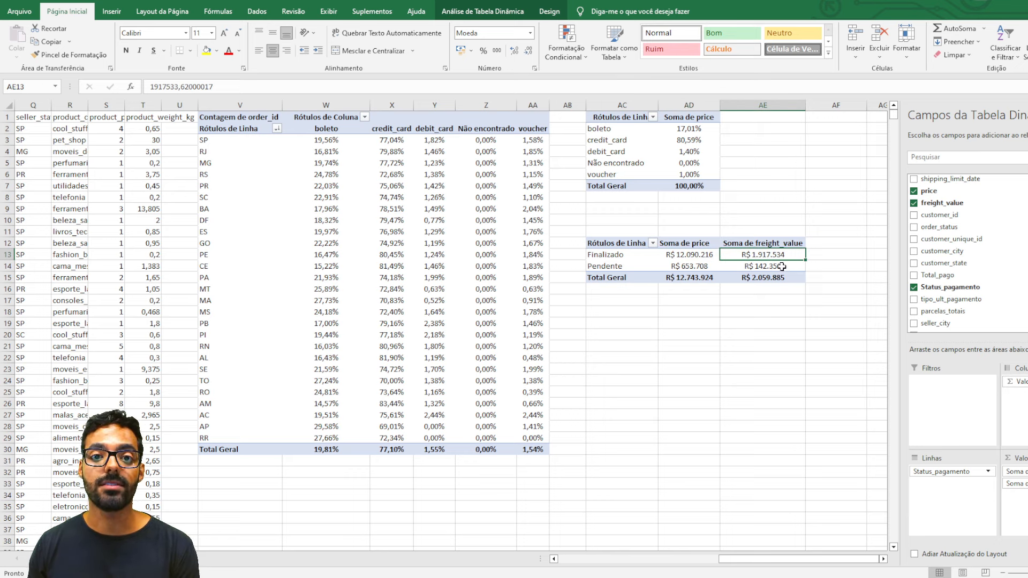
{"action": "left_click", "coordinate": [681, 269]}
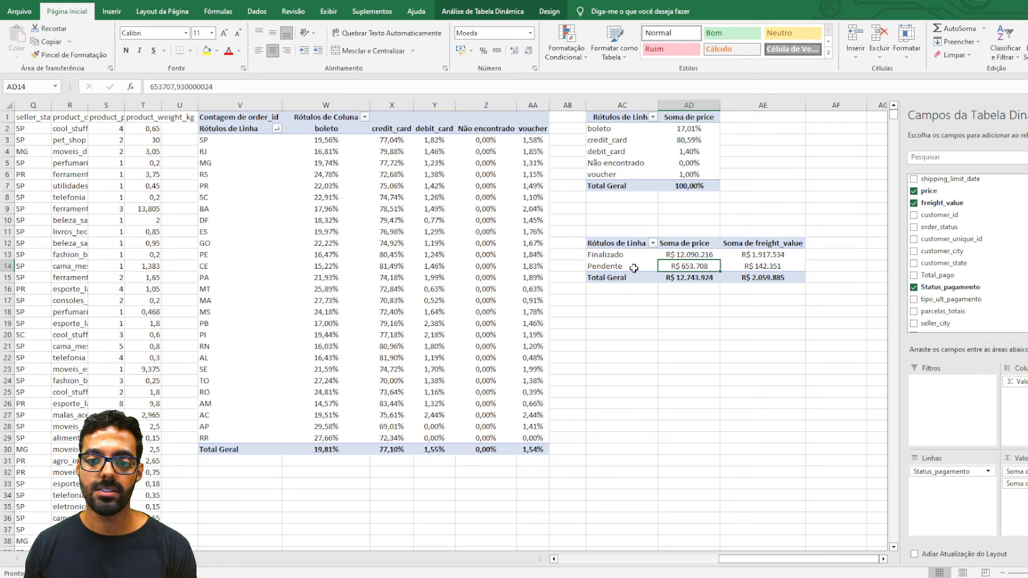
{"action": "left_click", "coordinate": [756, 266]}
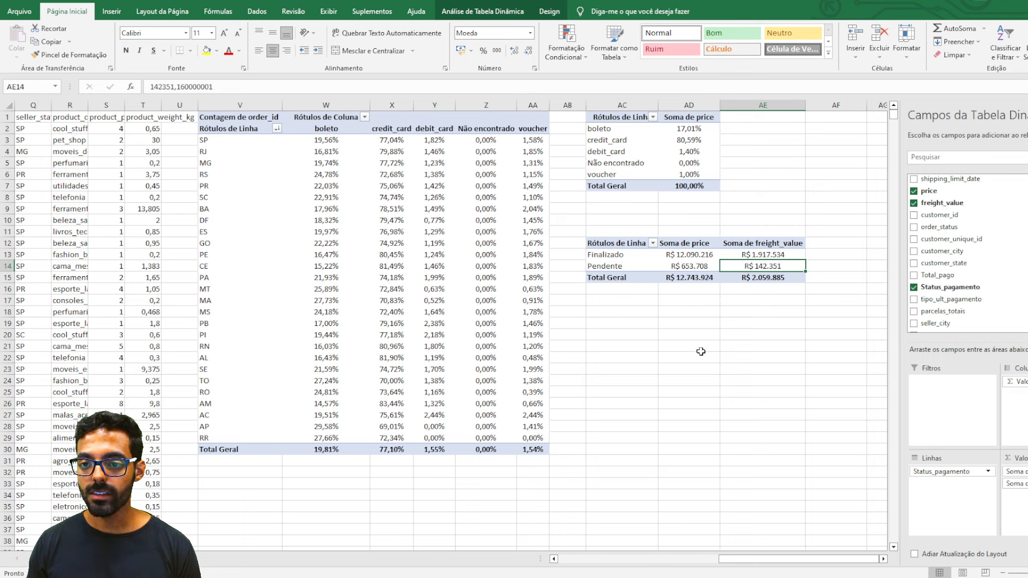
- Copy the payment-status pivot table at AC12:AE15 to cell AC19
{"action": "left_click", "coordinate": [625, 323]}
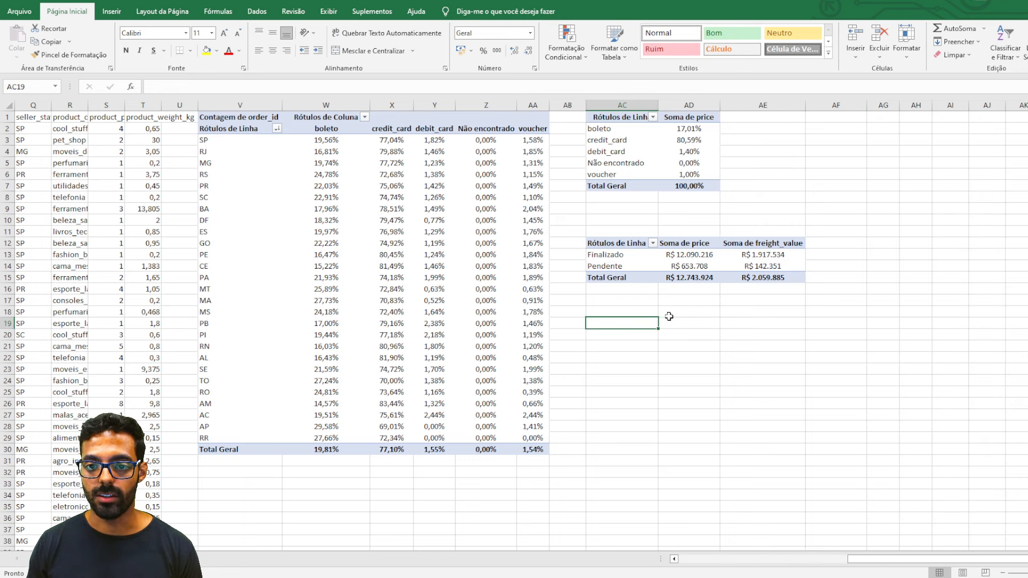
{"action": "left_click_drag", "start_coordinate": [615, 246], "coordinate": [792, 279]}
{"action": "key", "text": "ctrl+c"}
{"action": "left_click", "coordinate": [601, 321]}
{"action": "key", "text": "ctrl+v"}
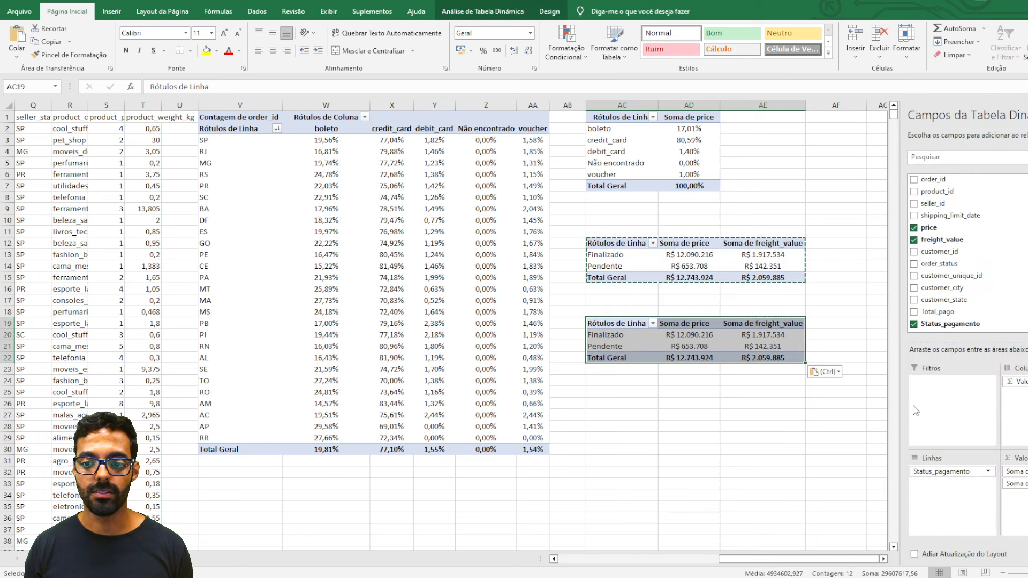
- Remove the price sum and the Status_pagamento row field from the copied pivot table at AC19
{"action": "left_click", "coordinate": [1022, 472]}
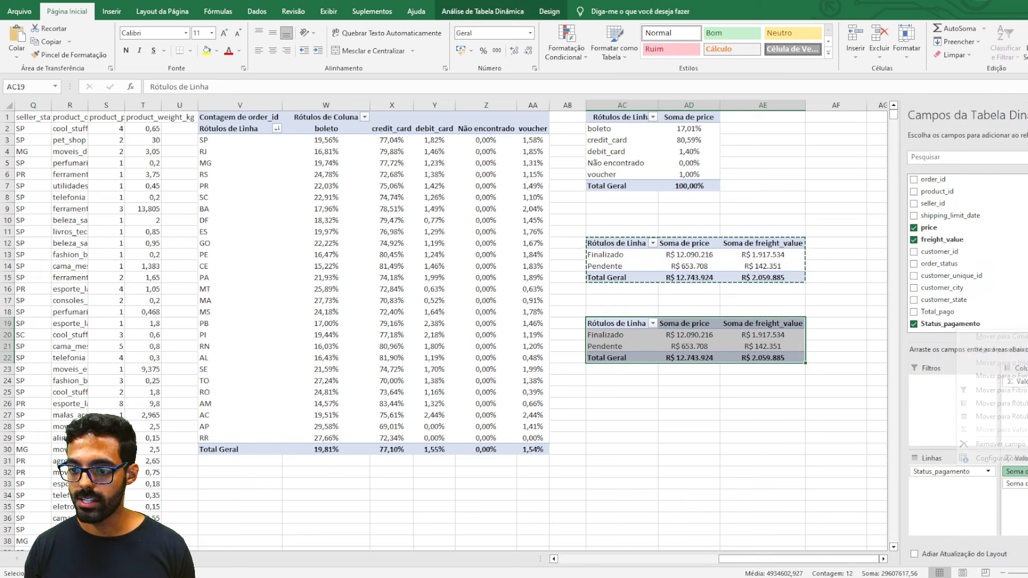
{"action": "left_click", "coordinate": [996, 444]}
{"action": "left_click", "coordinate": [986, 471]}
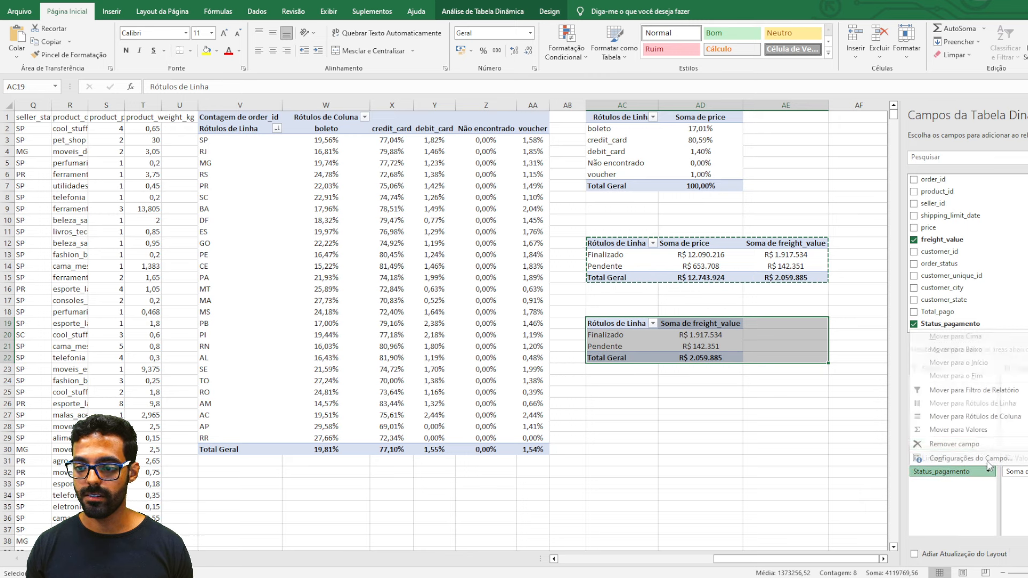
{"action": "left_click", "coordinate": [983, 452]}
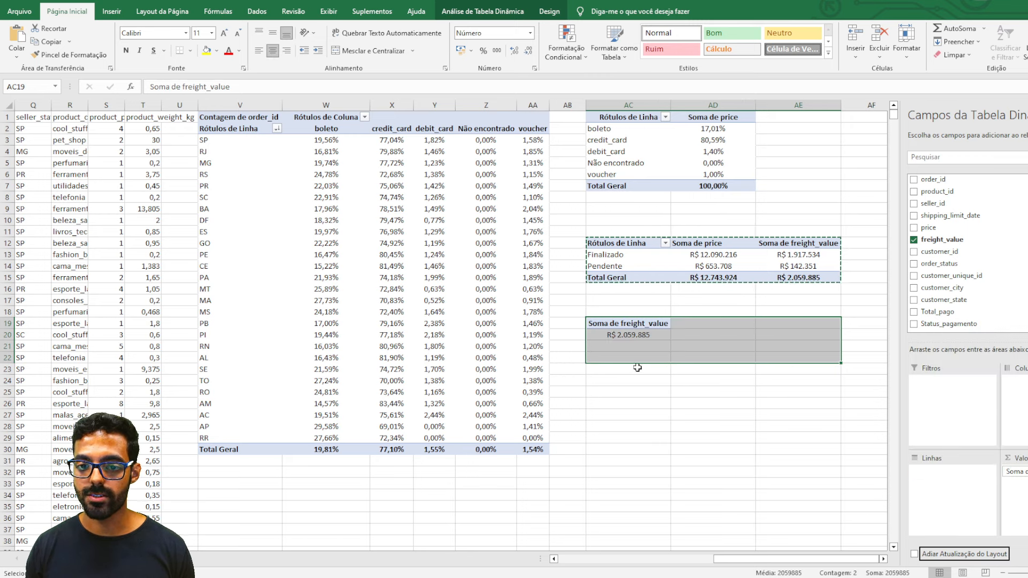
{"action": "left_click", "coordinate": [628, 334]}
{"action": "key", "text": "Escape"}
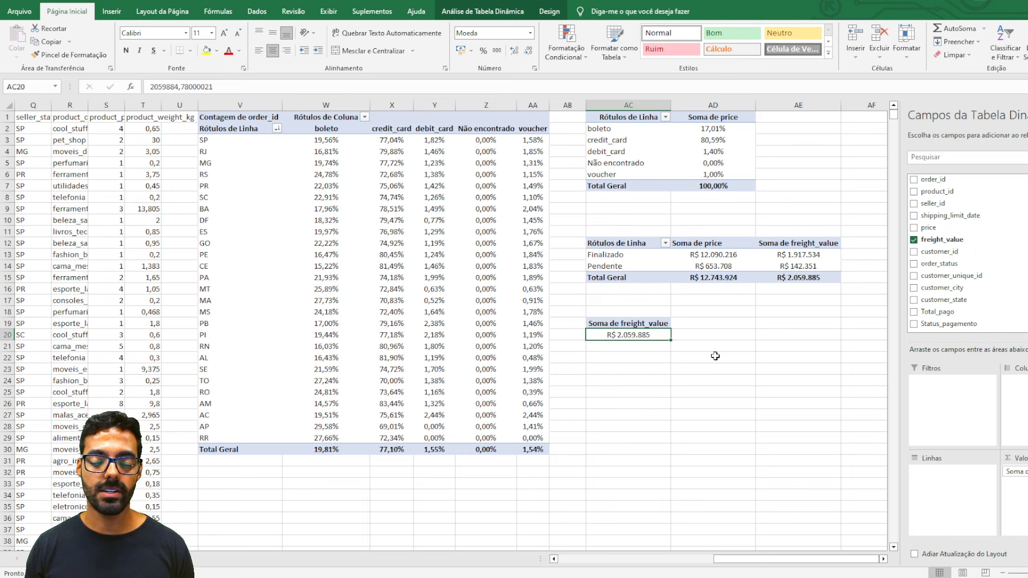
- Break down the freight_value sum at AC19 by customer_state as the row field
{"action": "left_click", "coordinate": [813, 276]}
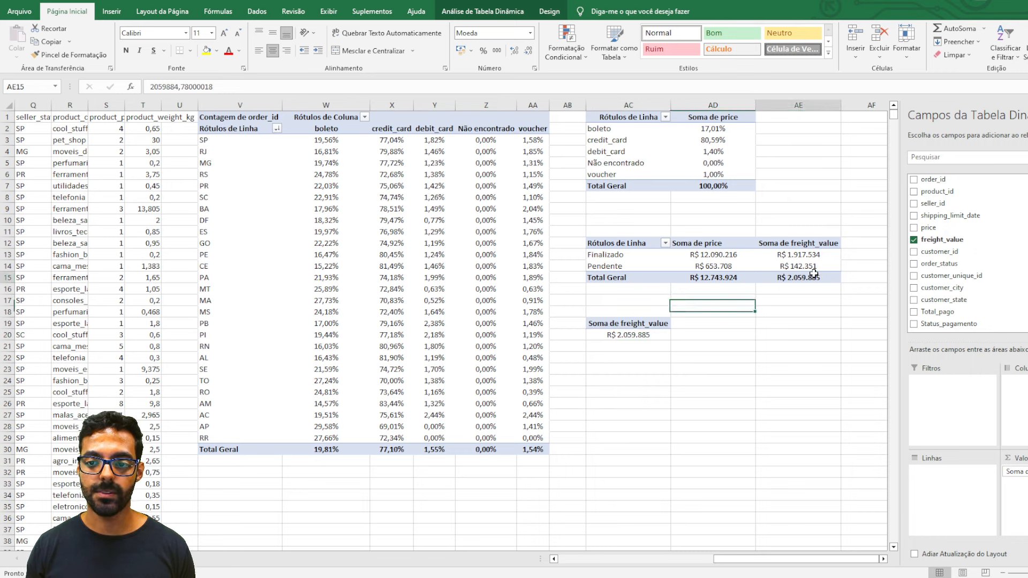
{"action": "left_click", "coordinate": [632, 336]}
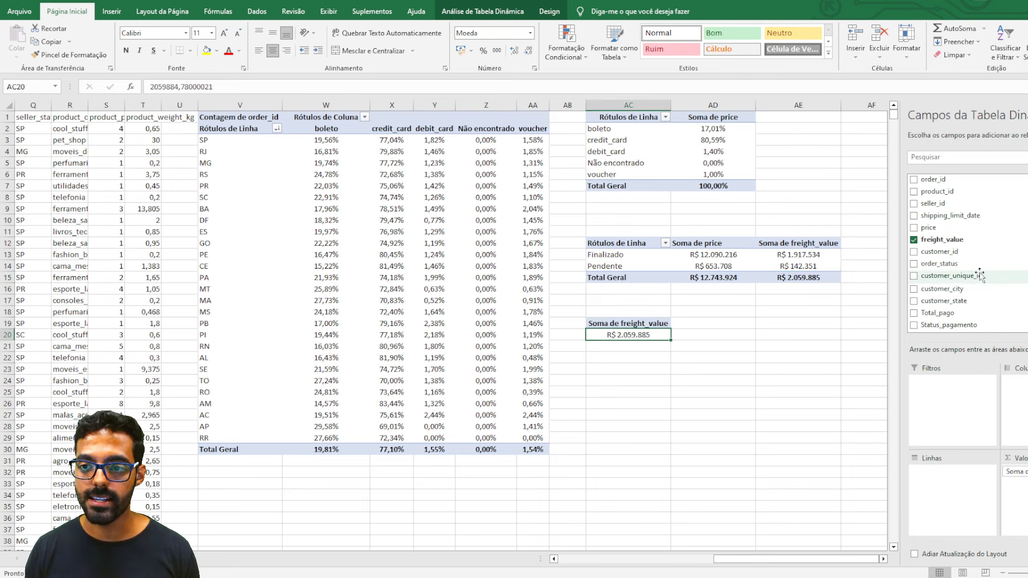
{"action": "scroll", "coordinate": [980, 276], "scroll_direction": "down", "scroll_amount": 3}
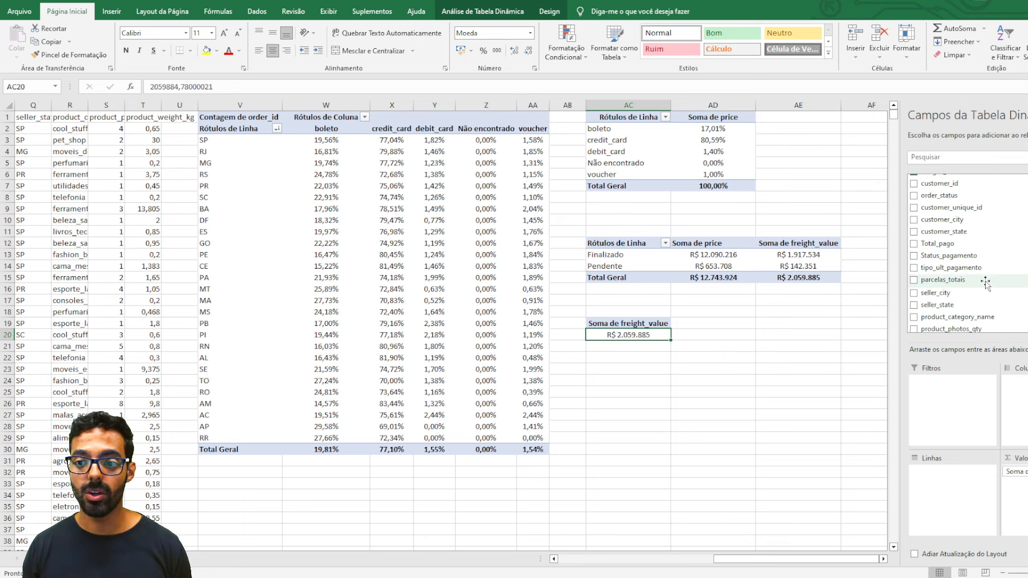
{"action": "scroll", "coordinate": [954, 293], "scroll_direction": "up", "scroll_amount": 1}
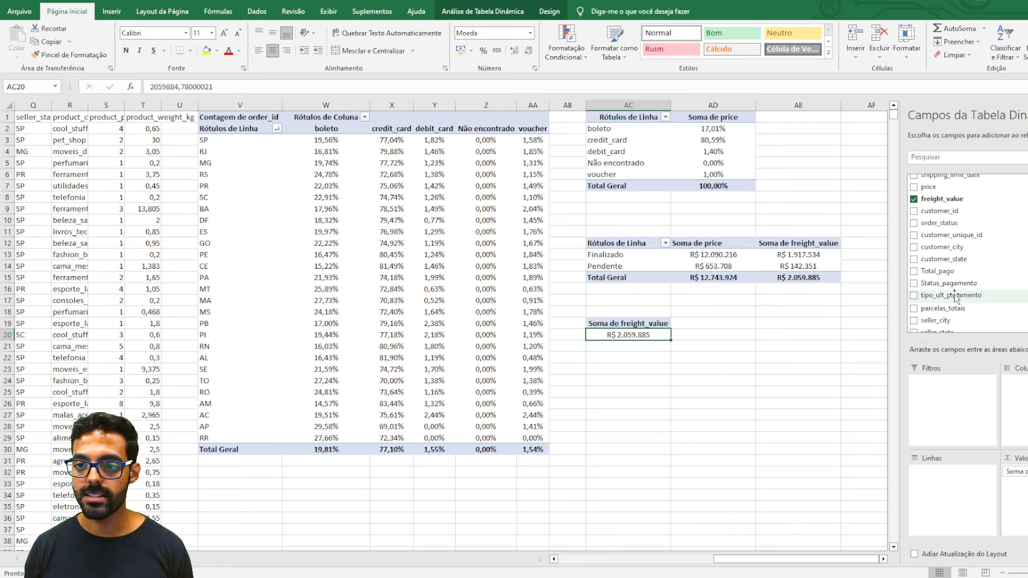
{"action": "left_click_drag", "start_coordinate": [963, 261], "coordinate": [958, 482]}
{"action": "scroll", "coordinate": [721, 412], "scroll_direction": "down", "scroll_amount": 3}
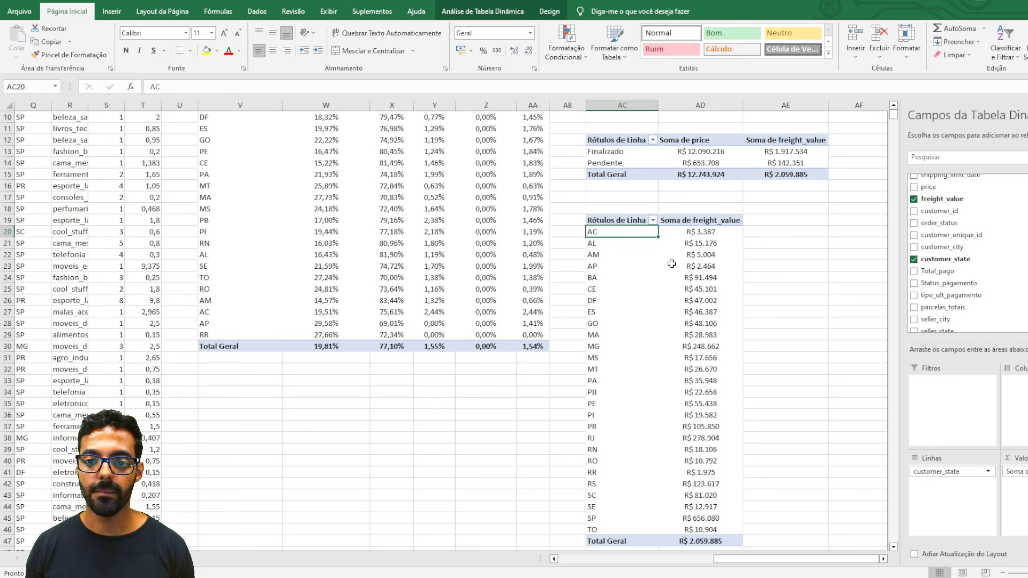
- Sort the states in the freight pivot table in descending order by Soma de freight_value
{"action": "left_click", "coordinate": [653, 220]}
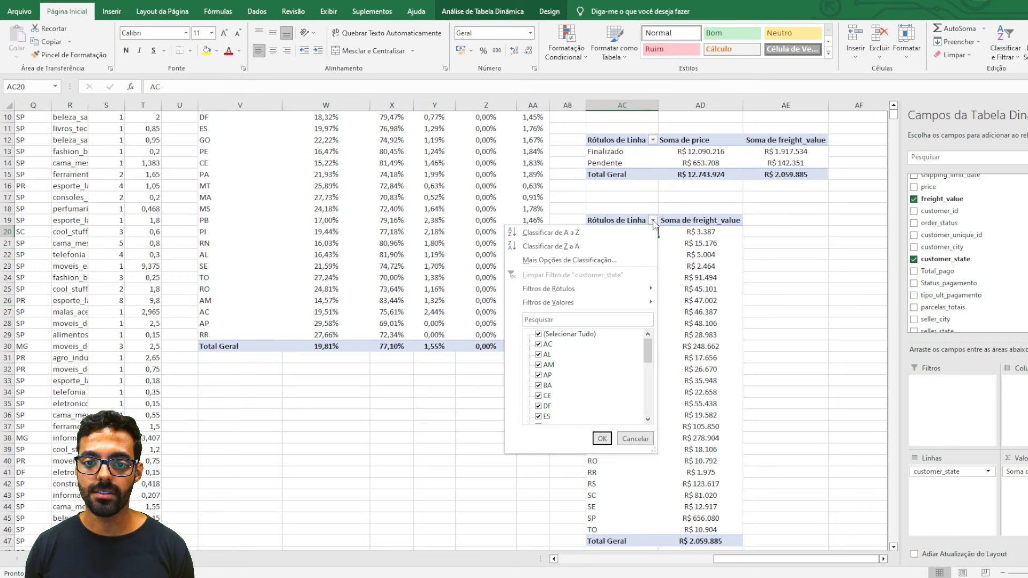
{"action": "left_click", "coordinate": [582, 260]}
{"action": "left_click", "coordinate": [271, 240]}
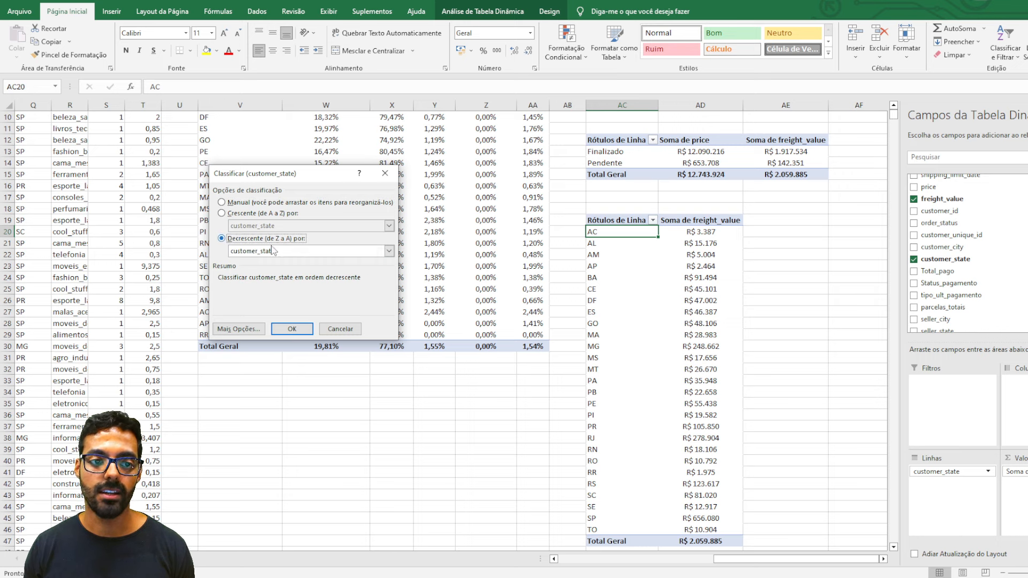
{"action": "left_click", "coordinate": [274, 252]}
{"action": "left_click", "coordinate": [275, 269]}
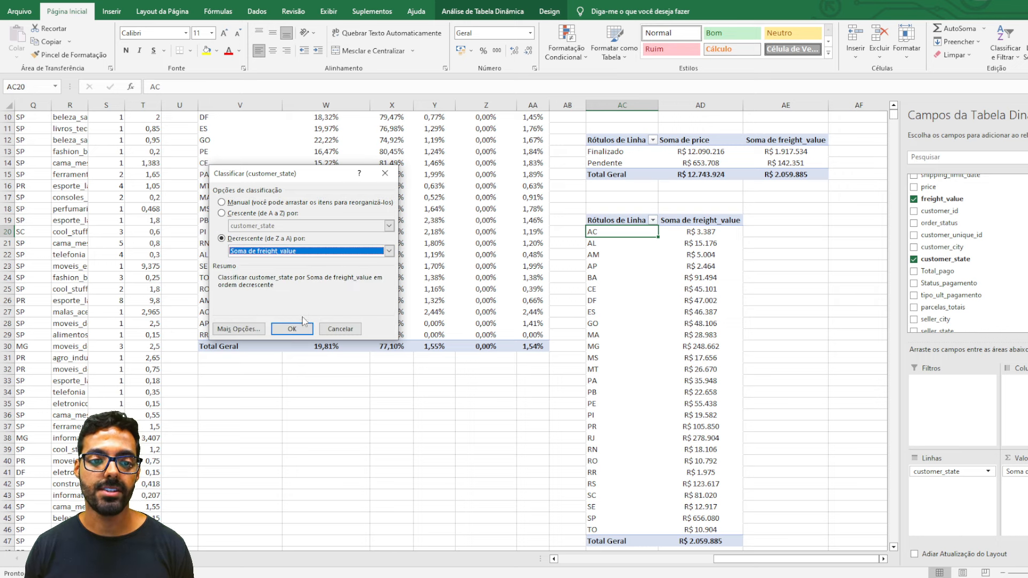
{"action": "left_click", "coordinate": [292, 330]}
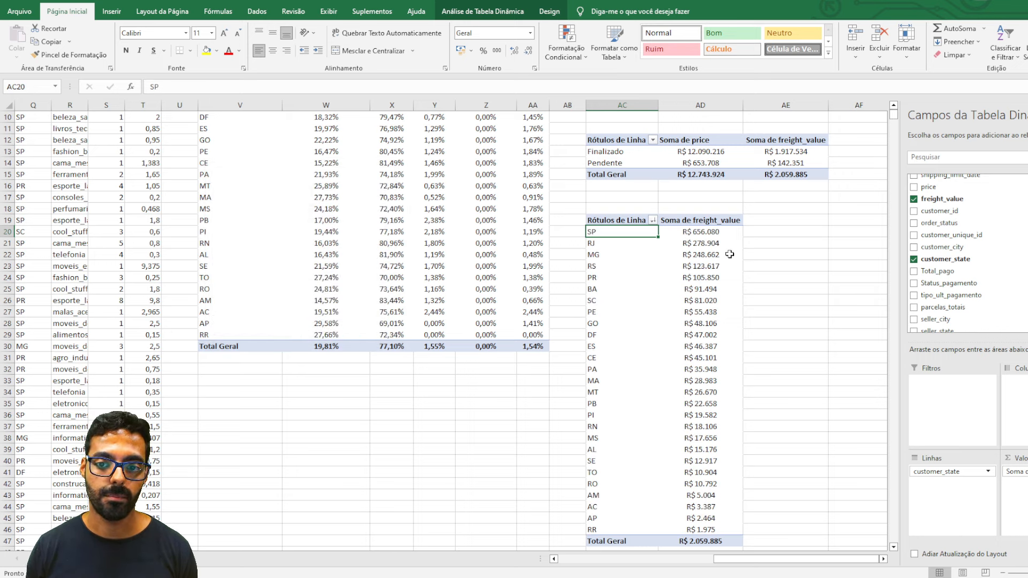
{"action": "scroll", "coordinate": [745, 275], "scroll_direction": "down", "scroll_amount": 1}
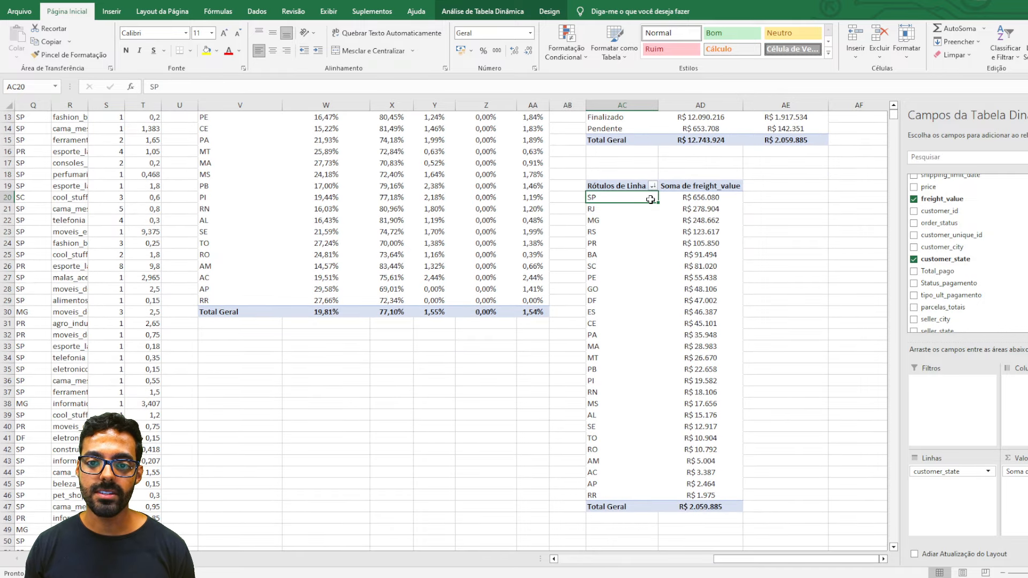
{"action": "left_click", "coordinate": [679, 198]}
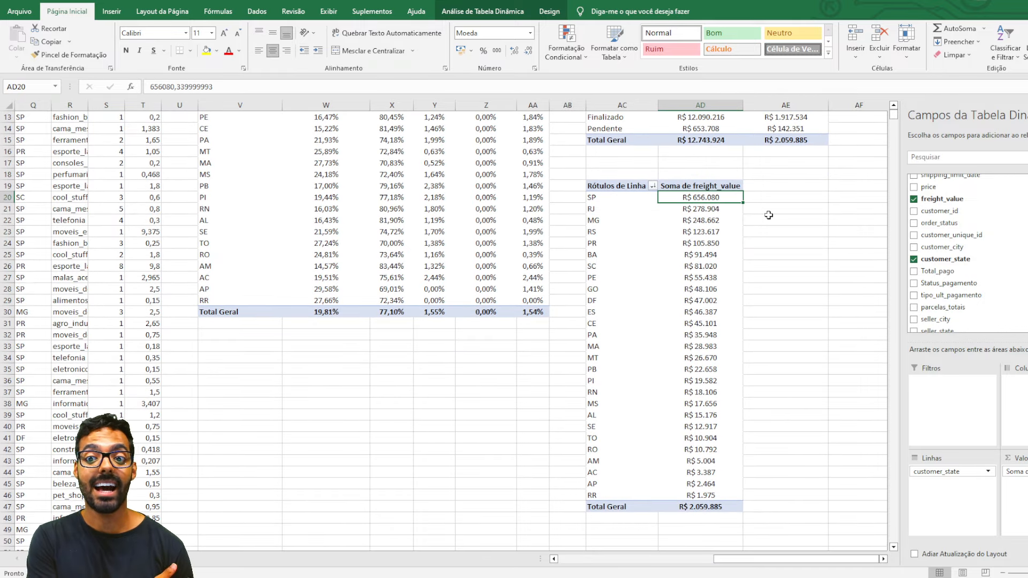
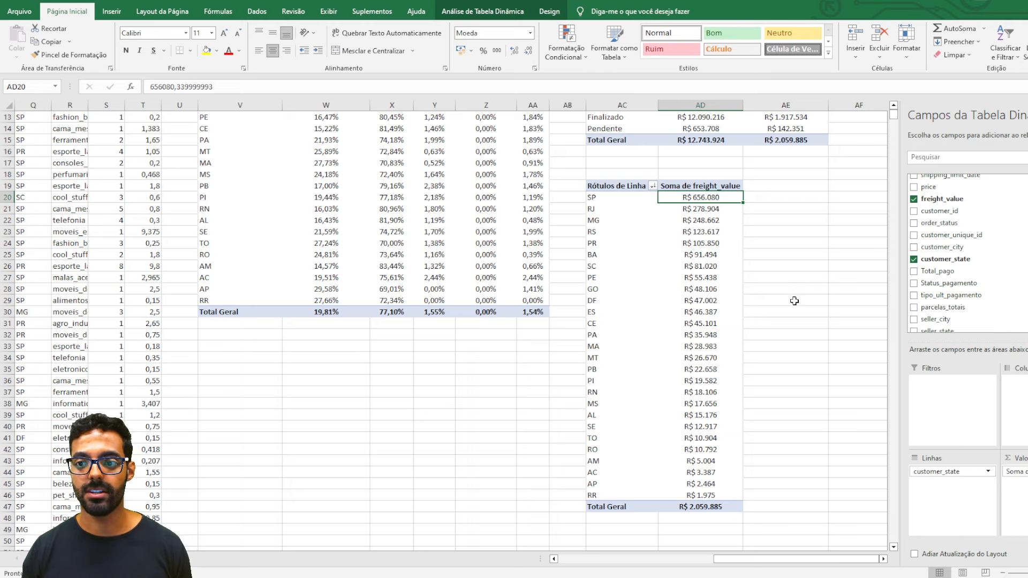
- Add freight_value a second time to the state pivot table's values and summarise it by average (Média)
{"action": "left_click_drag", "start_coordinate": [942, 199], "coordinate": [1022, 485]}
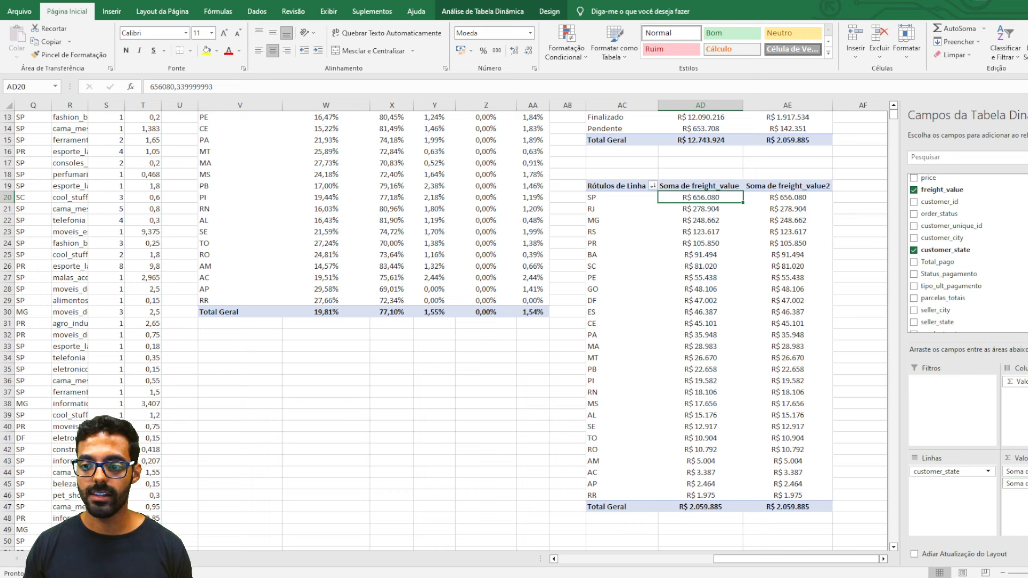
{"action": "left_click_drag", "start_coordinate": [683, 196], "coordinate": [676, 500]}
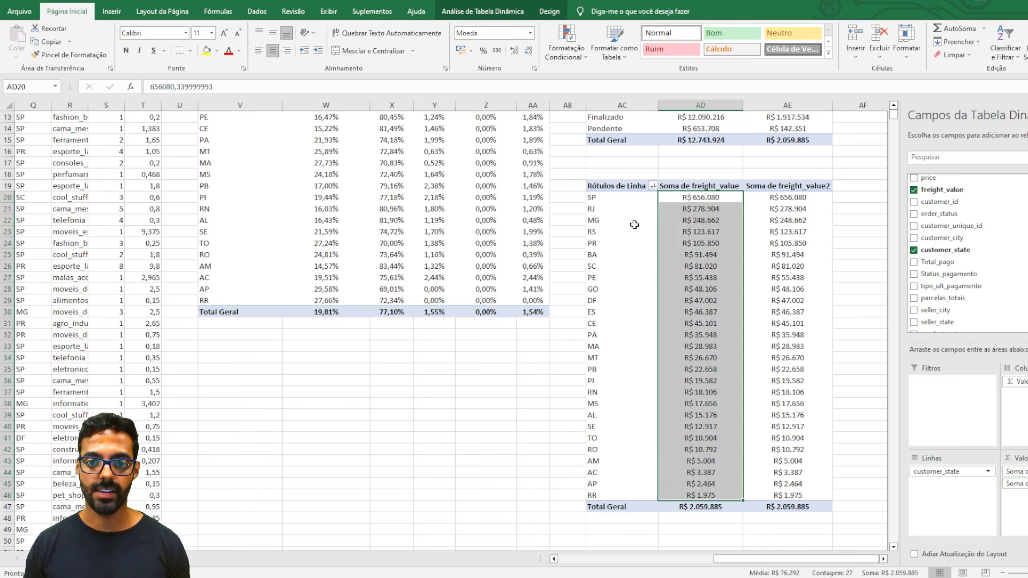
{"action": "left_click", "coordinate": [755, 201]}
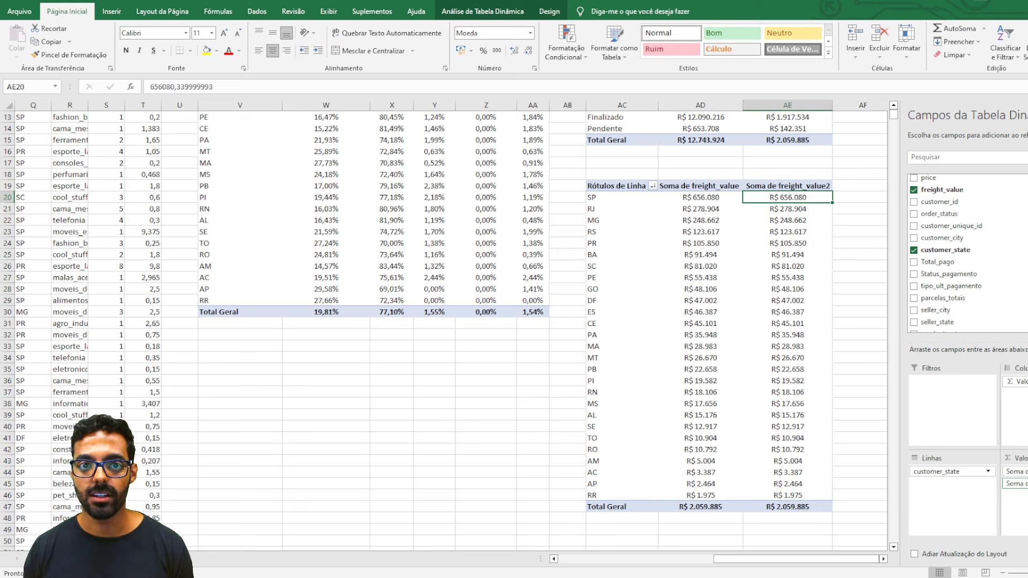
{"action": "left_click", "coordinate": [1014, 483]}
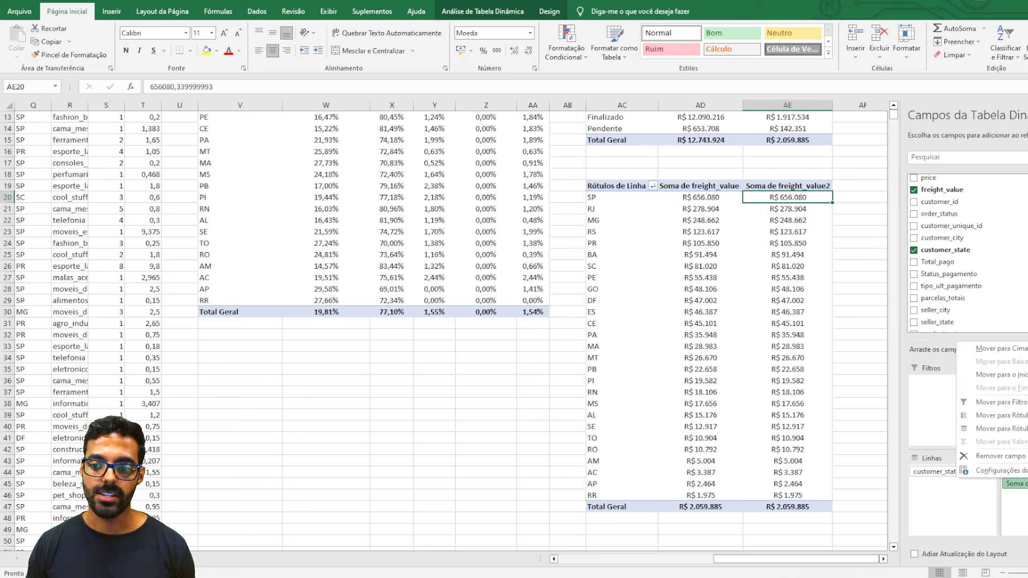
{"action": "left_click", "coordinate": [1000, 471]}
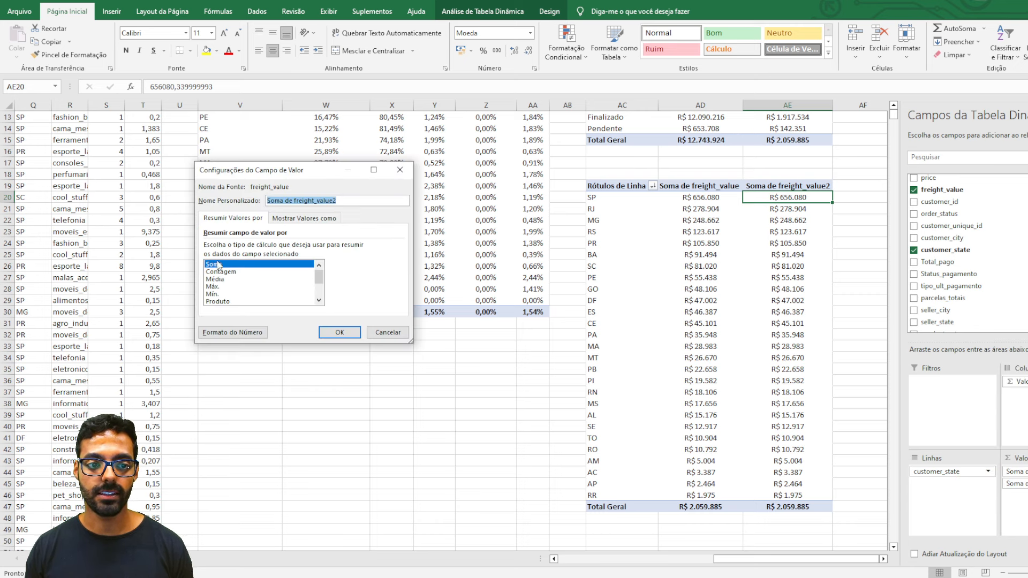
{"action": "left_click", "coordinate": [223, 280]}
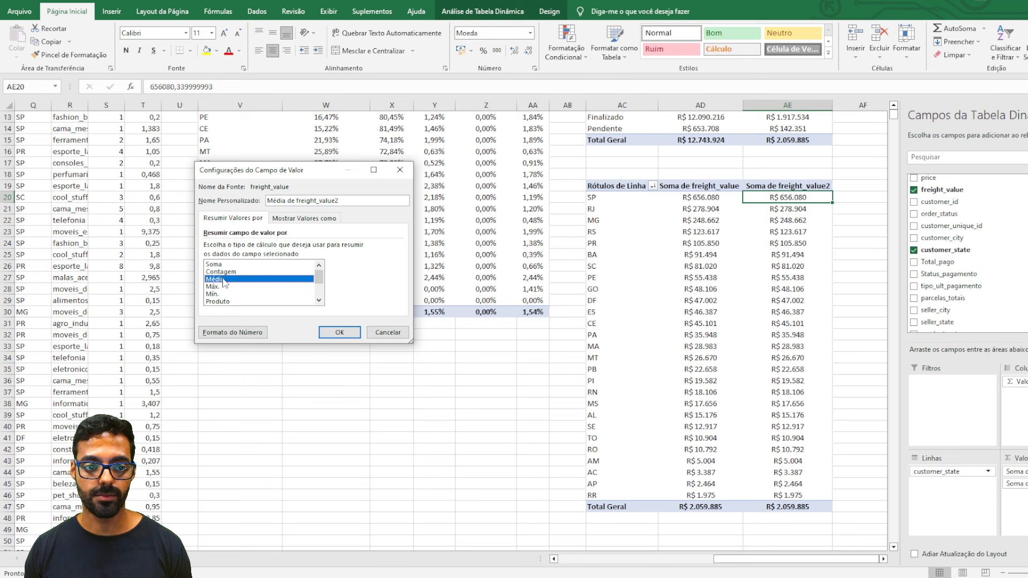
{"action": "left_click", "coordinate": [337, 332]}
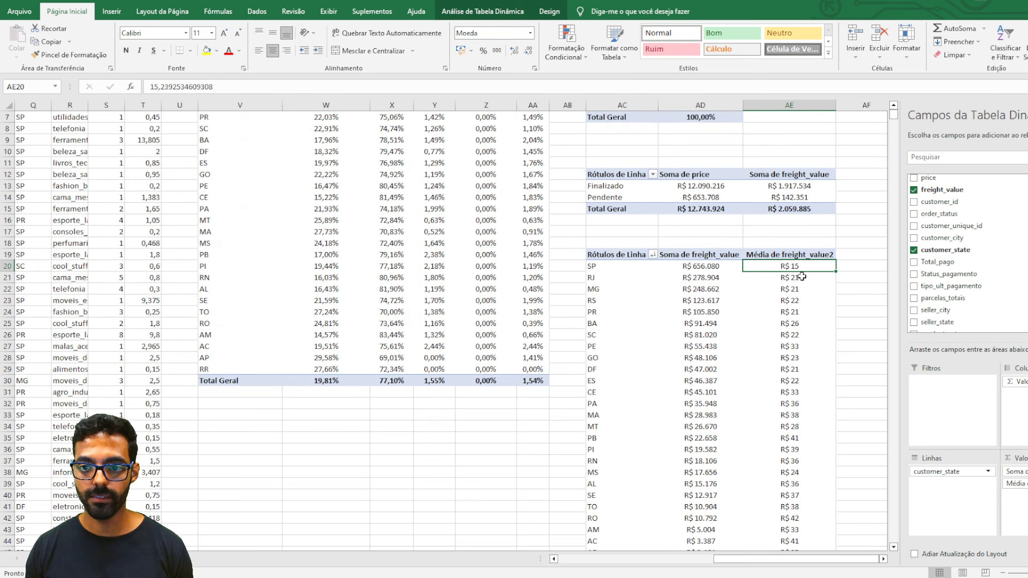
- Show the average freight values in AE20:AE47, including the total, with two decimal places
{"action": "left_click", "coordinate": [793, 505], "text": "shift"}
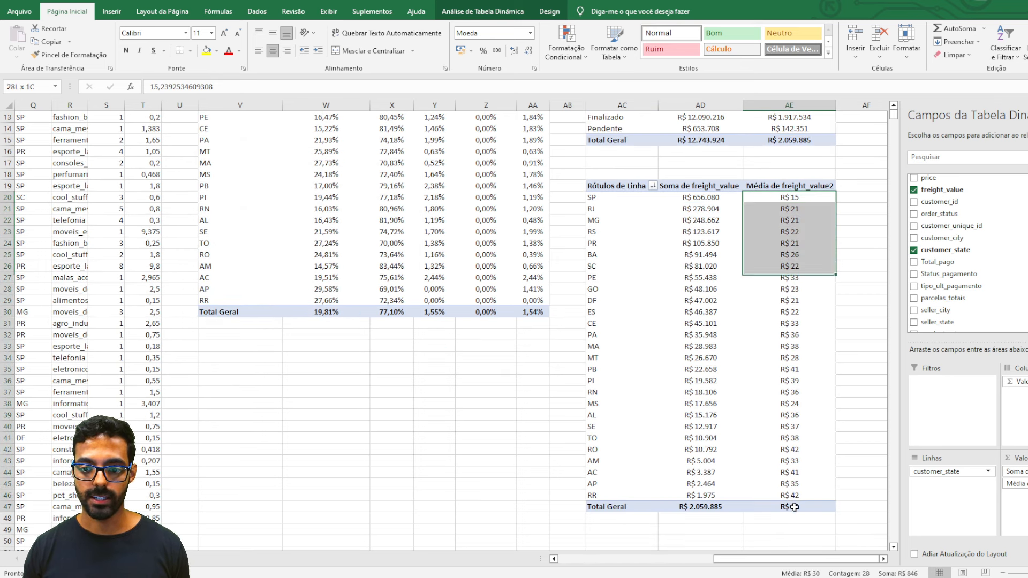
{"action": "left_click", "coordinate": [514, 51]}
{"action": "left_click", "coordinate": [514, 50]}
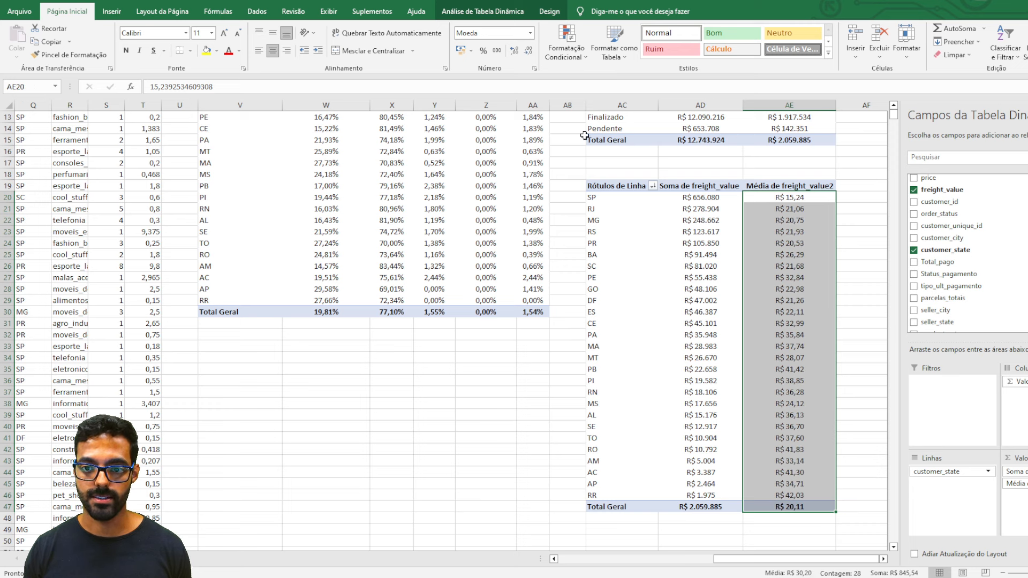
{"action": "left_click", "coordinate": [813, 210]}
{"action": "scroll", "coordinate": [813, 225], "scroll_direction": "up", "scroll_amount": 2}
{"action": "scroll", "coordinate": [813, 224], "scroll_direction": "down", "scroll_amount": 2}
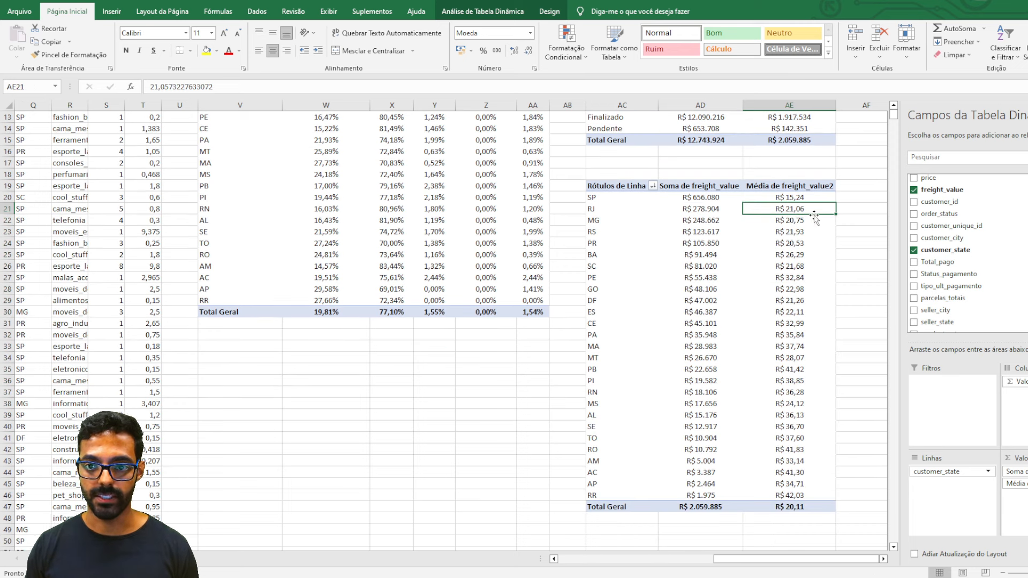
- Rename the value headers in AD19 and AE19 as "Soma de frete" and "Média de frete"
{"action": "left_click", "coordinate": [721, 190]}
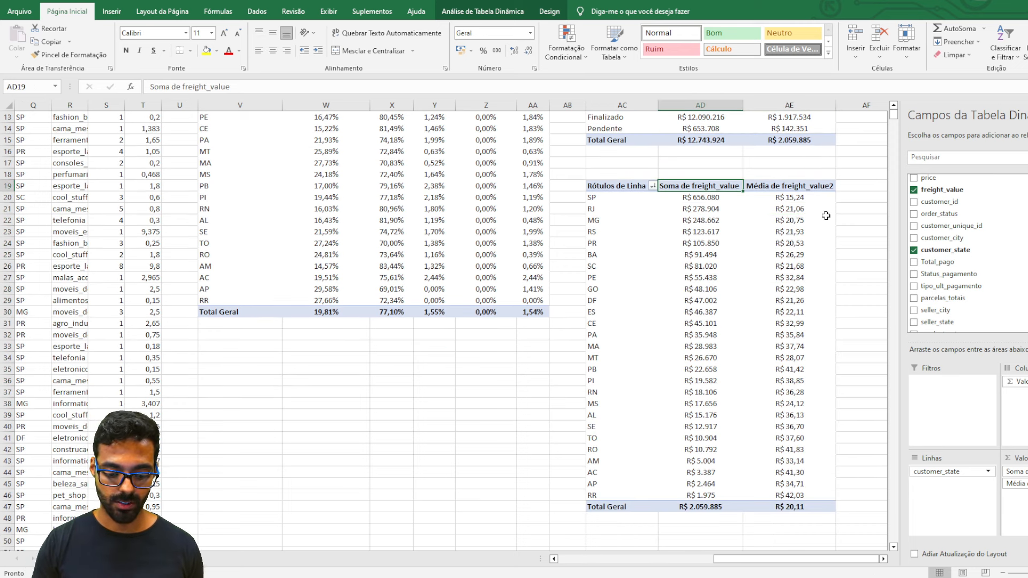
{"action": "type", "text": "Soma"}
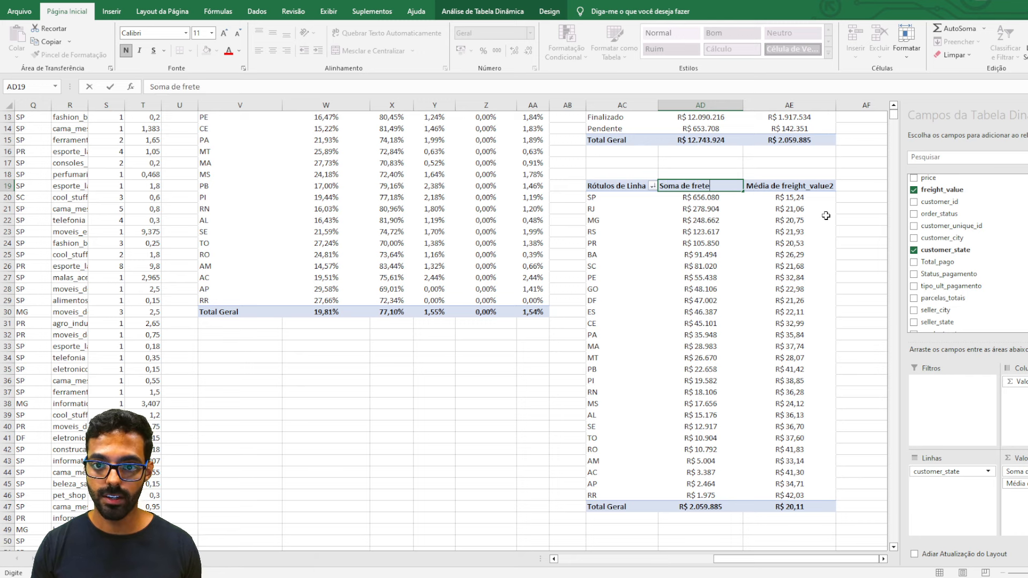
{"action": "key", "text": "Tab"}
{"action": "type", "text": "Méd"}
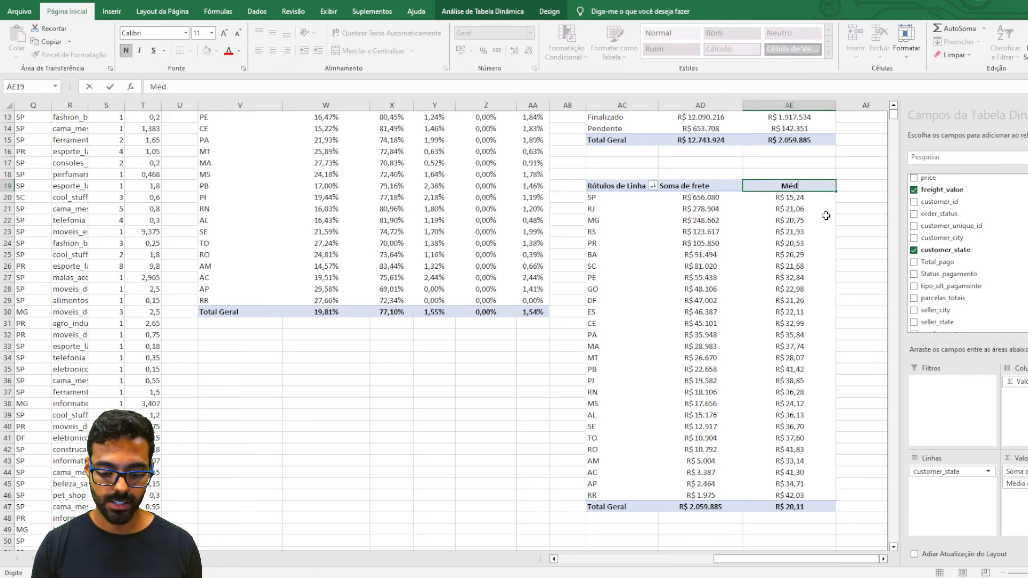
{"action": "type", "text": "ia de frete"}
{"action": "key", "text": "Return"}
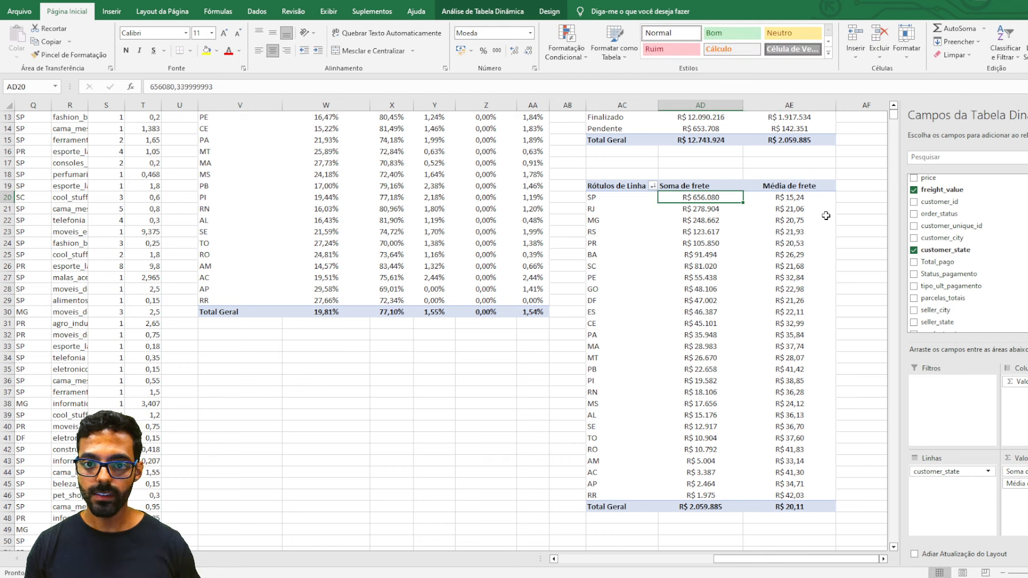
- Sort the states in the freight pivot table in descending order by Média de frete
{"action": "left_click", "coordinate": [652, 186]}
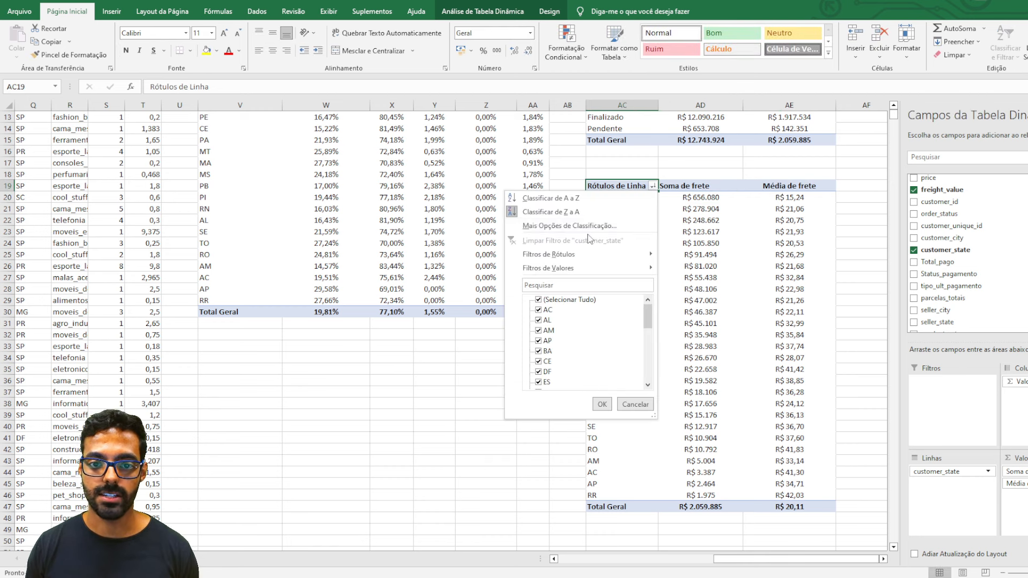
{"action": "left_click", "coordinate": [541, 231]}
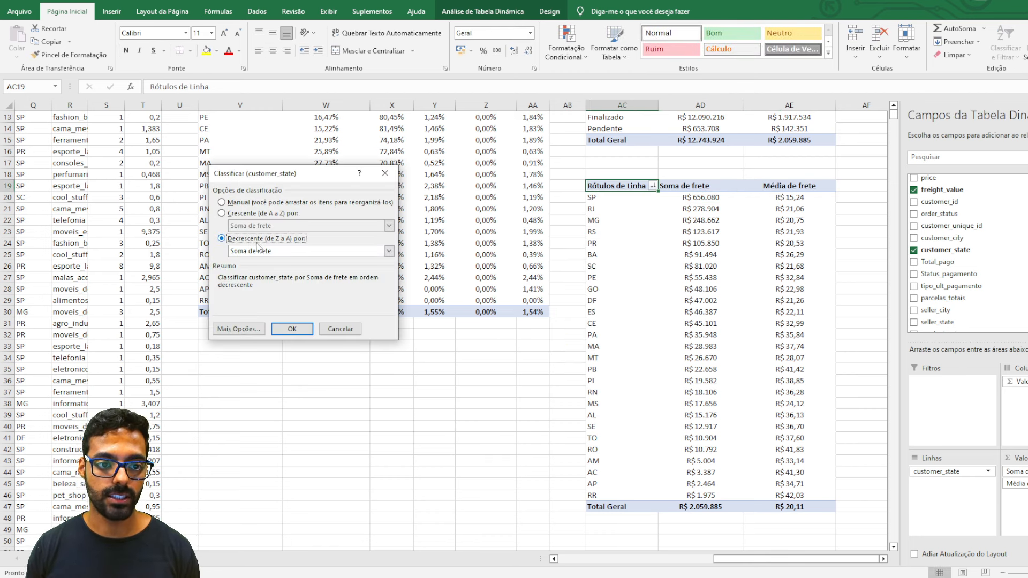
{"action": "left_click", "coordinate": [262, 252]}
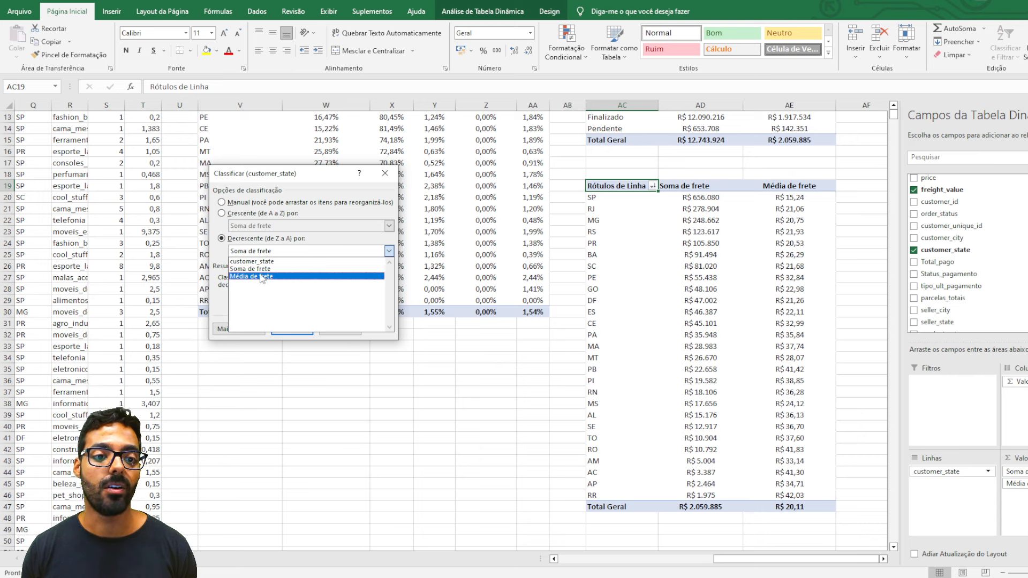
{"action": "left_click", "coordinate": [265, 276]}
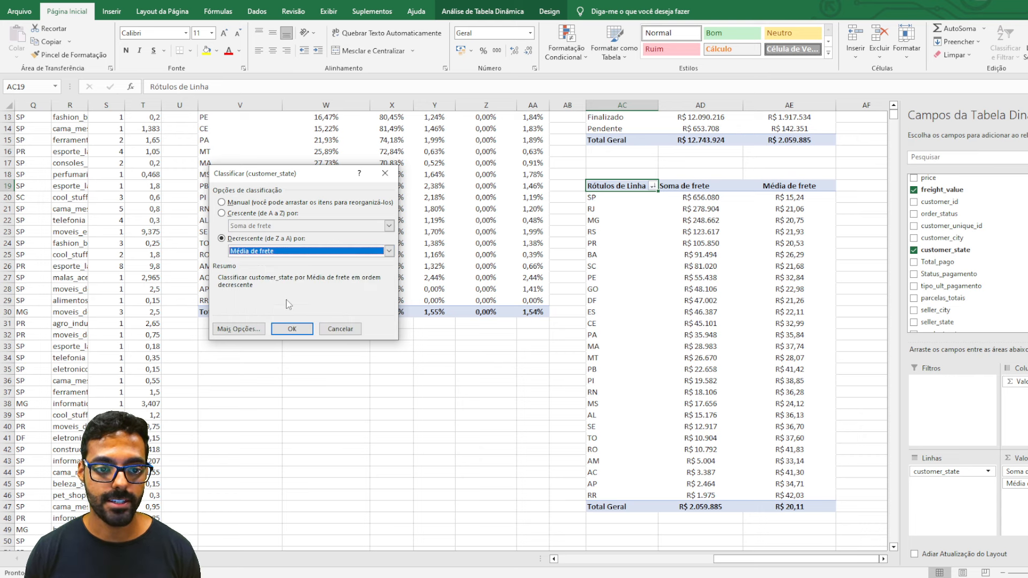
{"action": "left_click", "coordinate": [292, 329]}
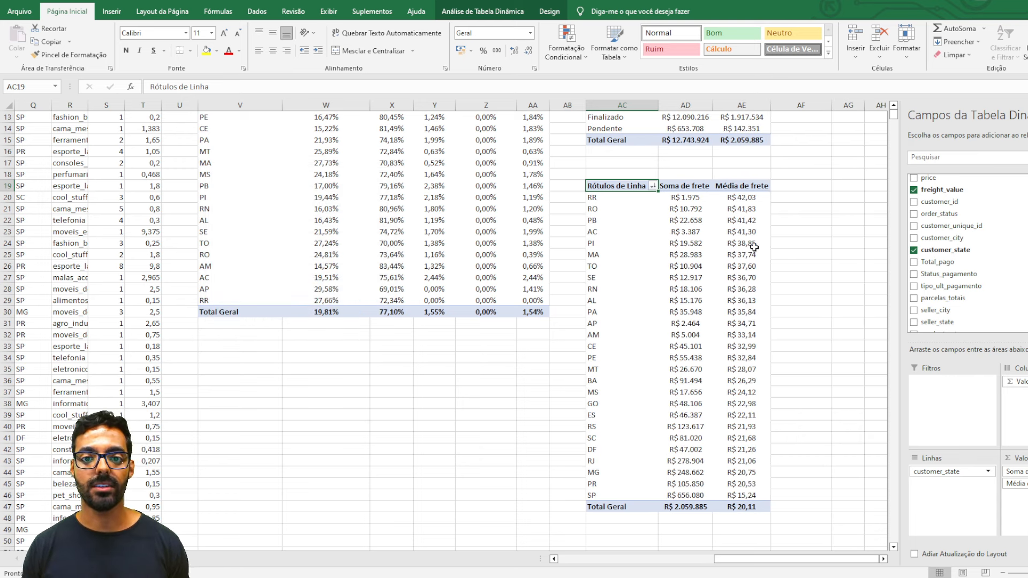
- Compare the average freight of the states at the head of the ranking with that of SP
{"action": "mouse_move", "coordinate": [754, 246]}
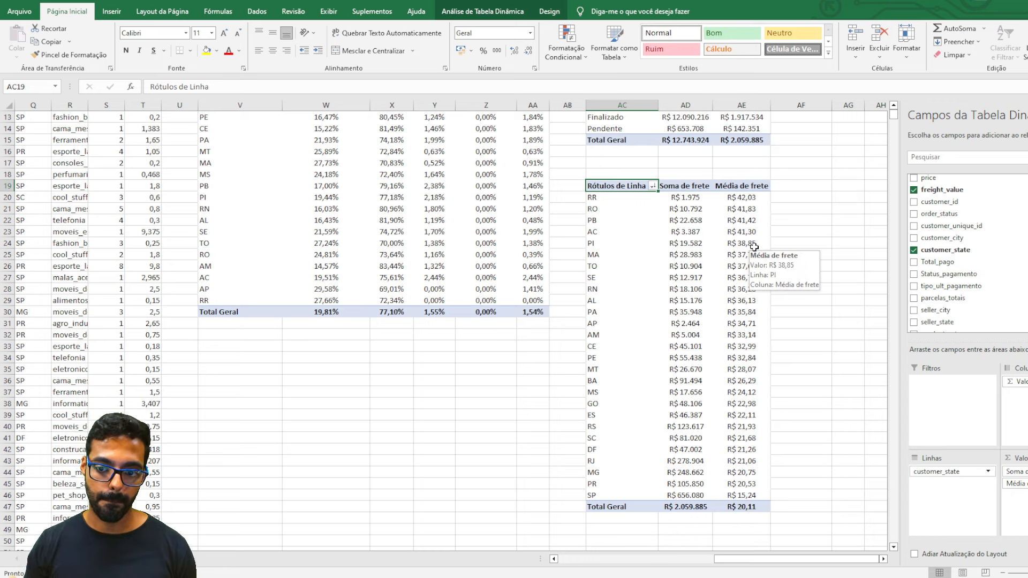
{"action": "left_click", "coordinate": [745, 197]}
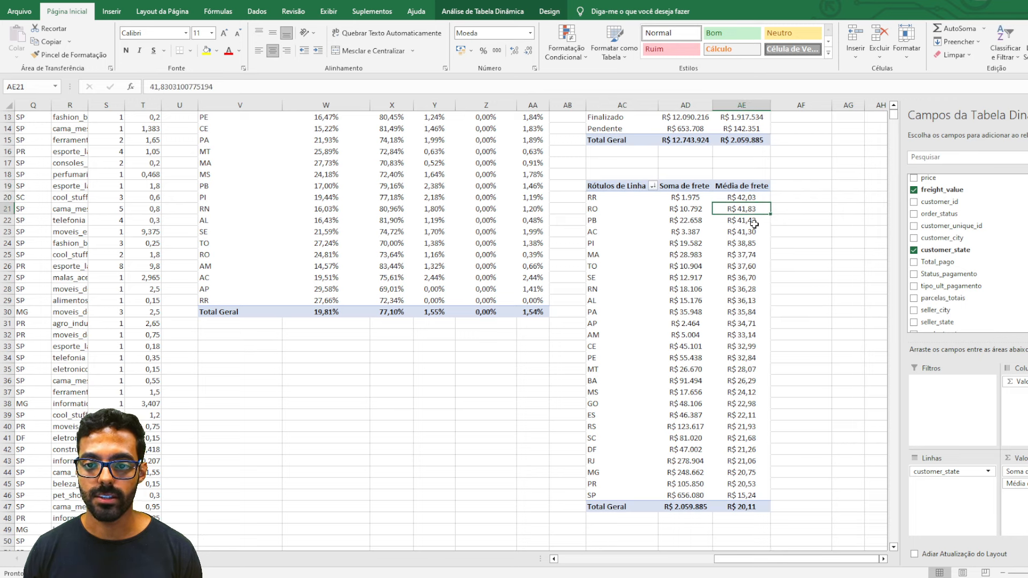
{"action": "left_click", "coordinate": [753, 222]}
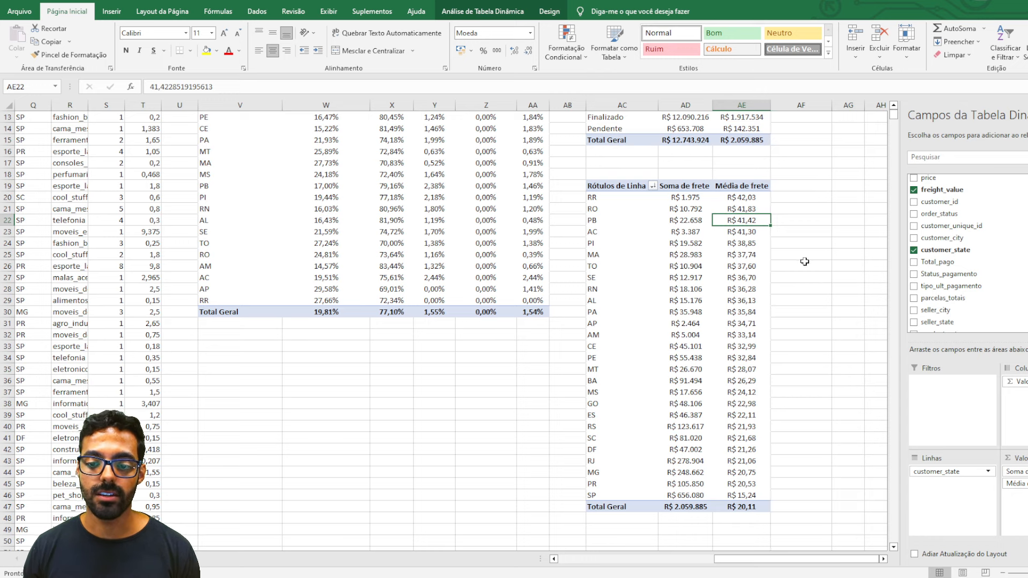
{"action": "left_click", "coordinate": [744, 496]}
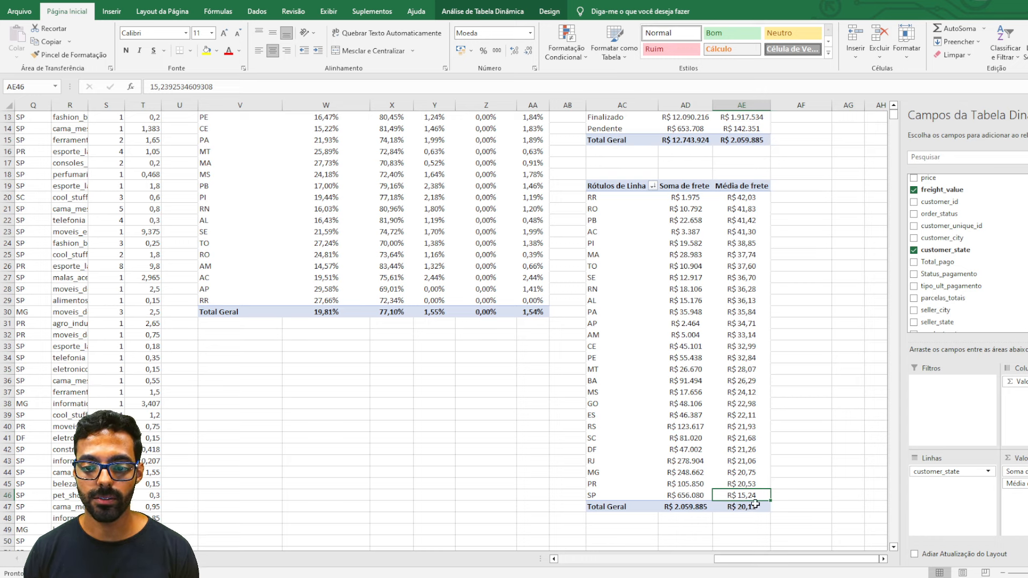
{"action": "left_click", "coordinate": [737, 199]}
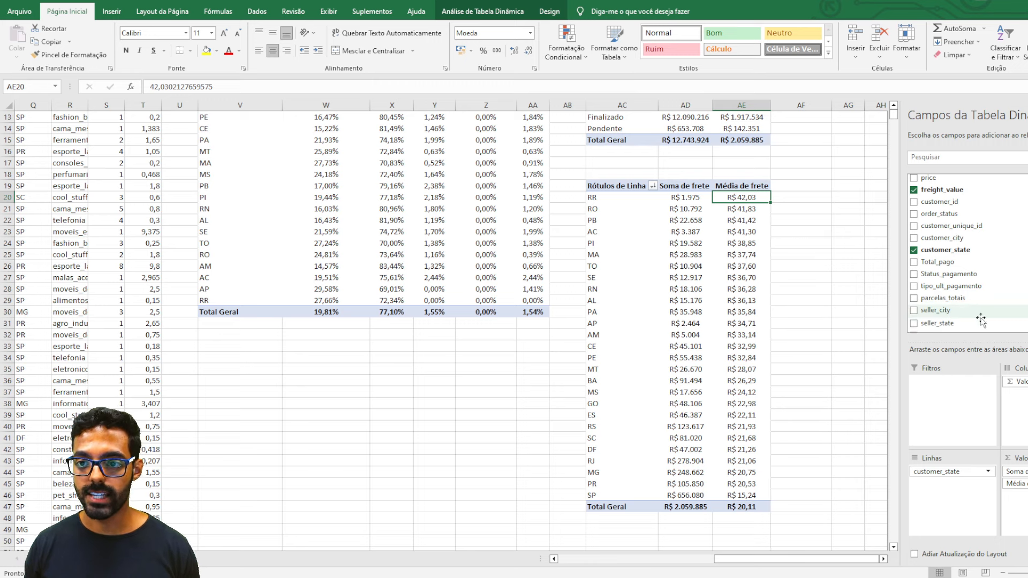
- Add customer_state to the state pivot table's values as a count, placed before Soma de frete
{"action": "scroll", "coordinate": [968, 280], "scroll_direction": "down", "scroll_amount": 2}
{"action": "scroll", "coordinate": [974, 279], "scroll_direction": "up", "scroll_amount": 4}
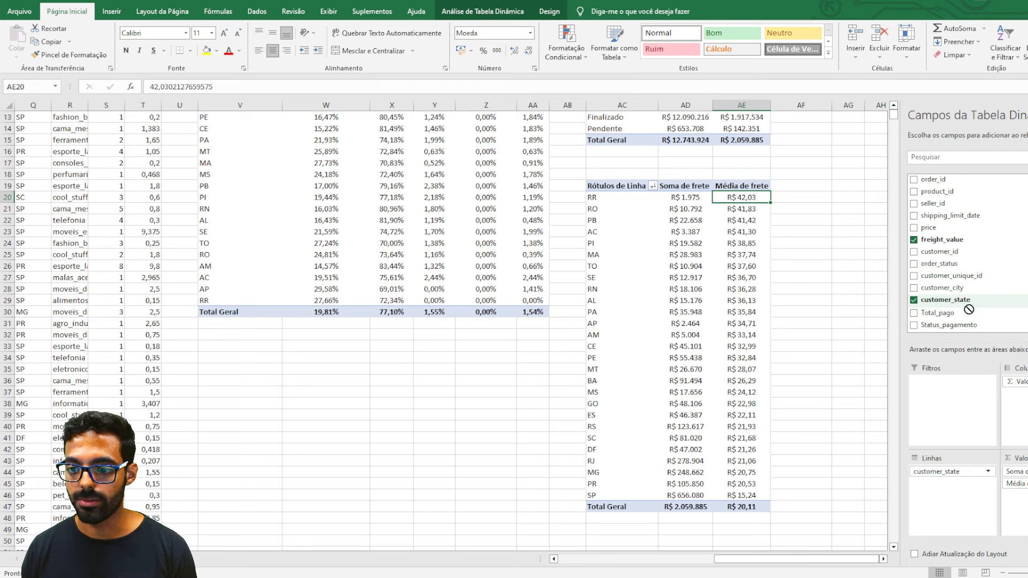
{"action": "left_click_drag", "start_coordinate": [963, 301], "coordinate": [1014, 470]}
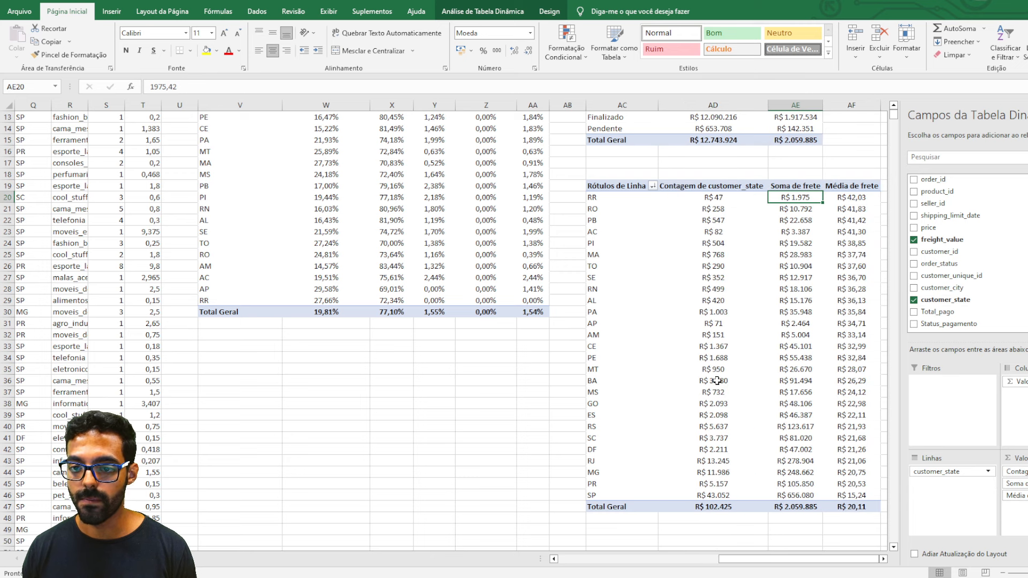
- Format the customer_state counts in AD20:AD47, including the total, as Número without decimal places
{"action": "left_click_drag", "start_coordinate": [723, 199], "coordinate": [719, 507]}
{"action": "left_click", "coordinate": [530, 33]}
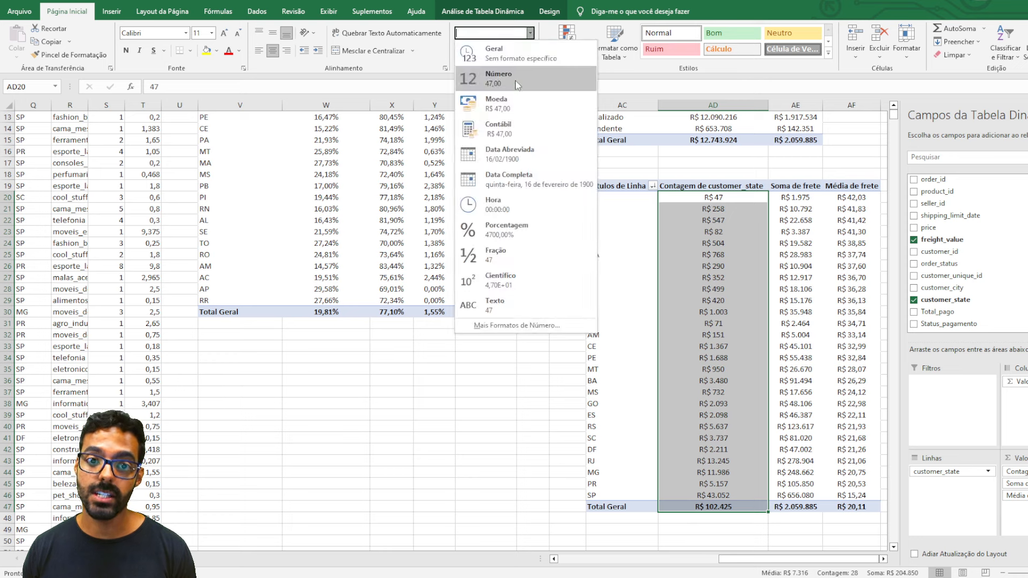
{"action": "left_click", "coordinate": [492, 75]}
{"action": "left_click", "coordinate": [528, 52]}
{"action": "left_click", "coordinate": [528, 52]}
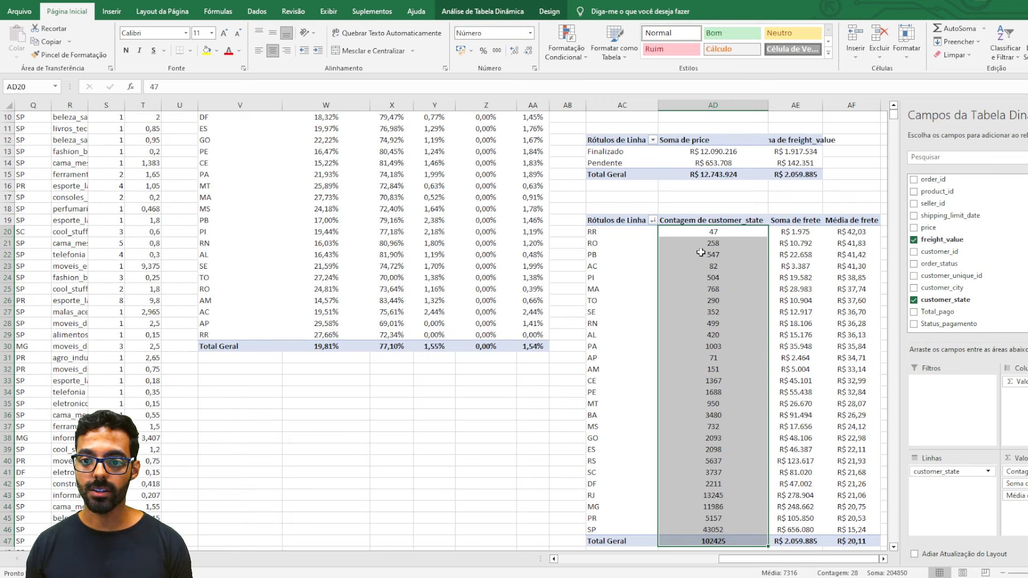
- Examine the order count, total freight and average freight per state in the customer_state pivot table
{"action": "left_click", "coordinate": [731, 200]}
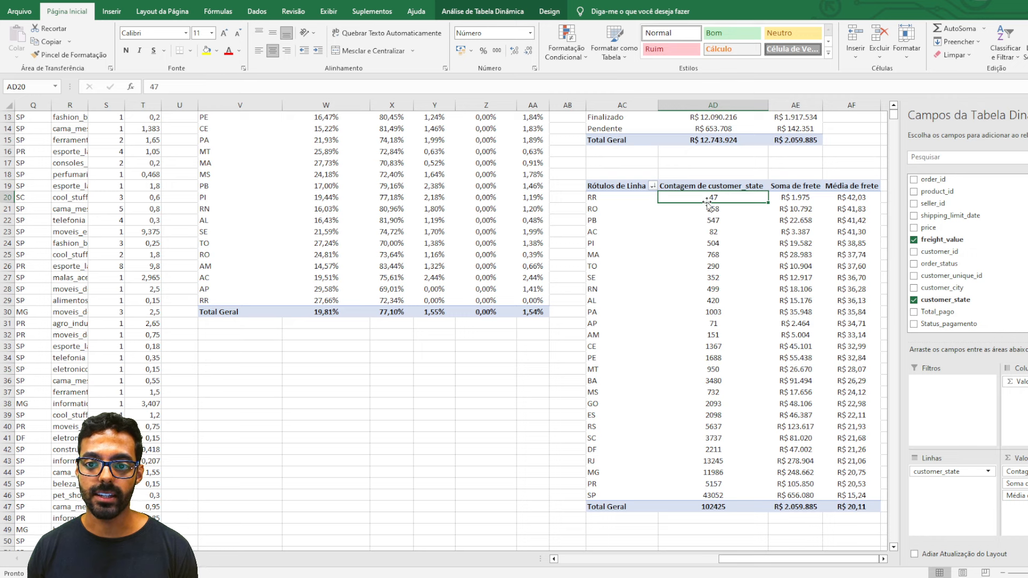
{"action": "left_click", "coordinate": [720, 497]}
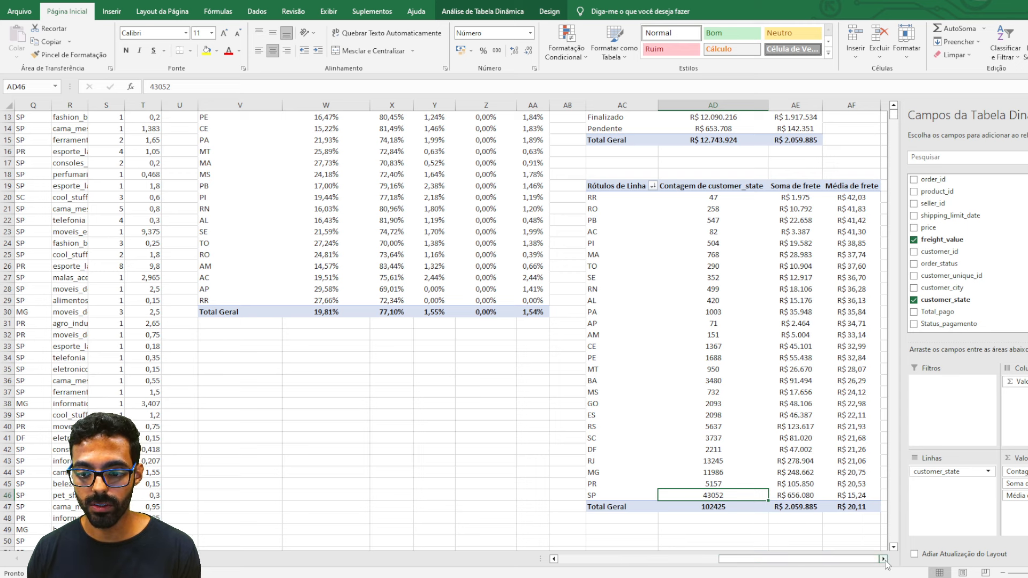
{"action": "scroll", "coordinate": [884, 559], "scroll_direction": "right", "scroll_amount": 6}
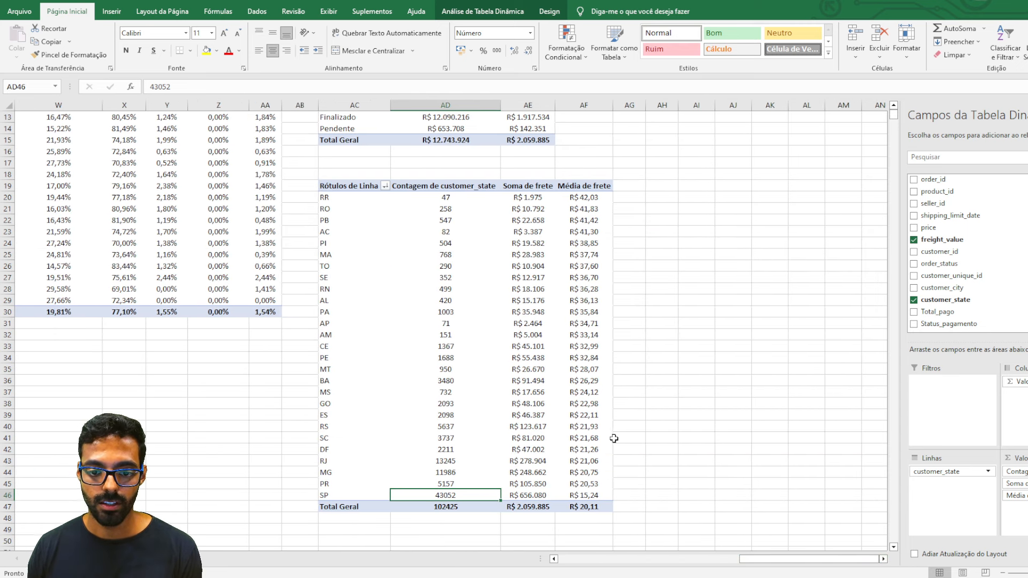
{"action": "left_click", "coordinate": [589, 369]}
{"action": "scroll", "coordinate": [586, 321], "scroll_direction": "up", "scroll_amount": 2}
{"action": "scroll", "coordinate": [584, 325], "scroll_direction": "down", "scroll_amount": 2}
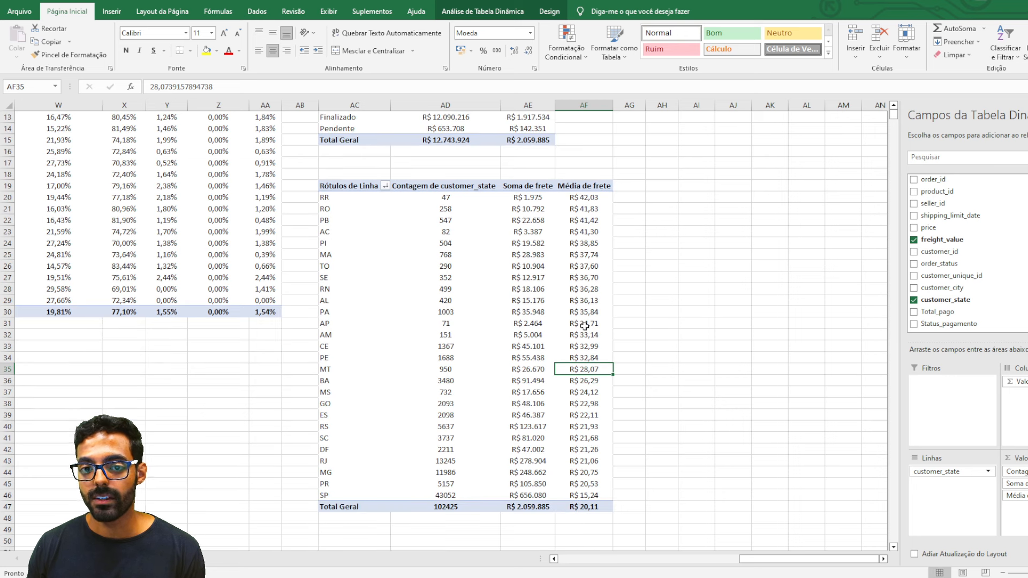
{"action": "left_click", "coordinate": [584, 186]}
{"action": "scroll", "coordinate": [626, 260], "scroll_direction": "up", "scroll_amount": 2}
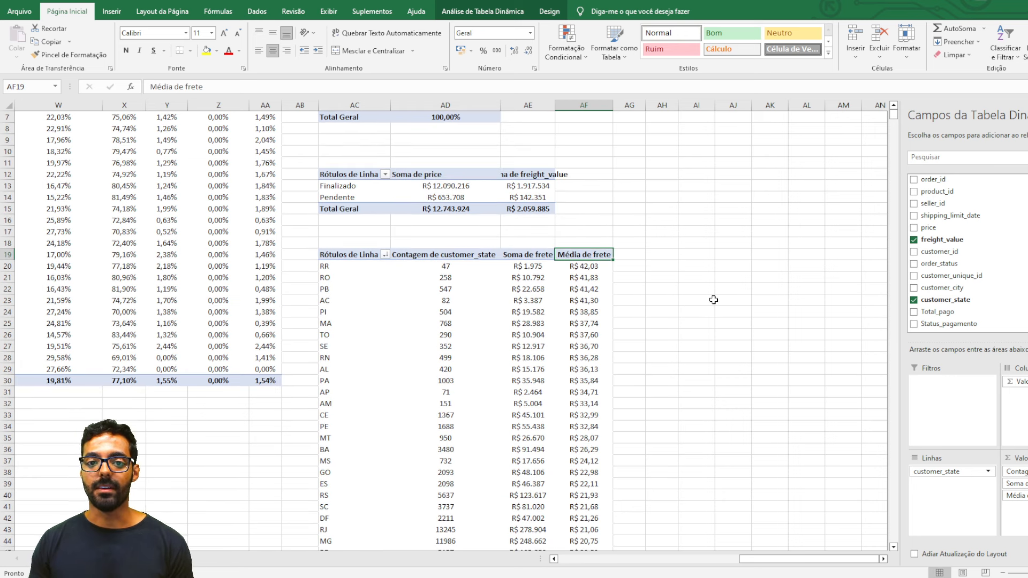
{"action": "scroll", "coordinate": [713, 300], "scroll_direction": "up", "scroll_amount": 2}
{"action": "left_click_drag", "start_coordinate": [357, 278], "coordinate": [520, 245]}
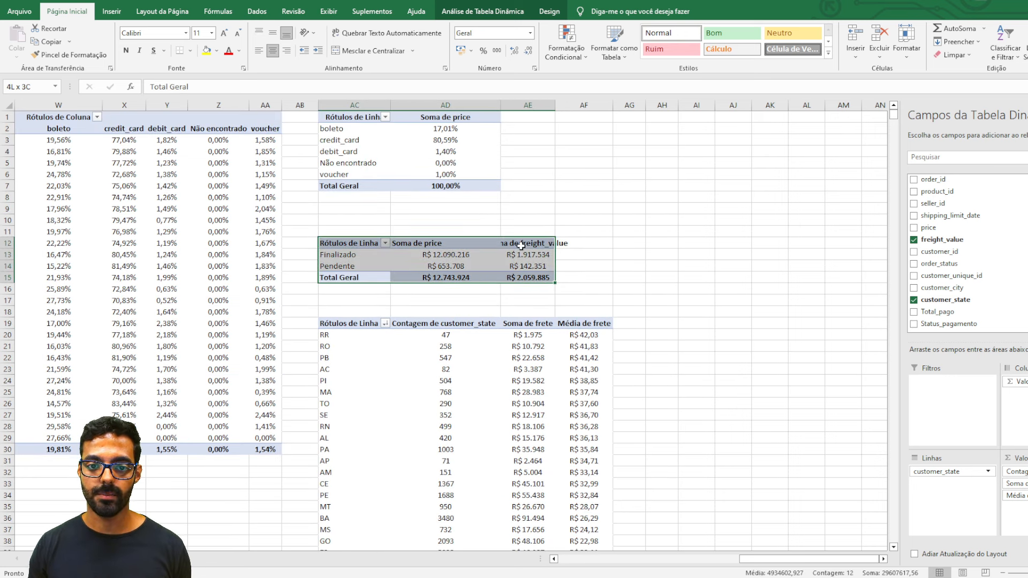
- Copy the payment-type pivot table in AC1:AD7 and paste the duplicate at cell AH1
{"action": "left_click_drag", "start_coordinate": [460, 186], "coordinate": [327, 115]}
{"action": "key", "text": "ctrl+c"}
{"action": "left_click", "coordinate": [594, 112]}
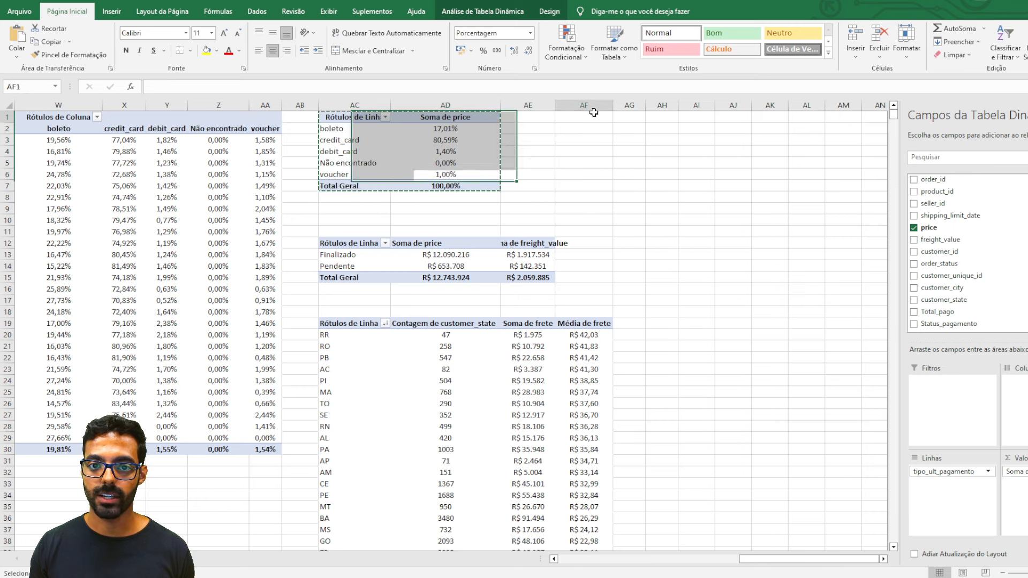
{"action": "key", "text": "ctrl+v"}
{"action": "key", "text": "ctrl+z"}
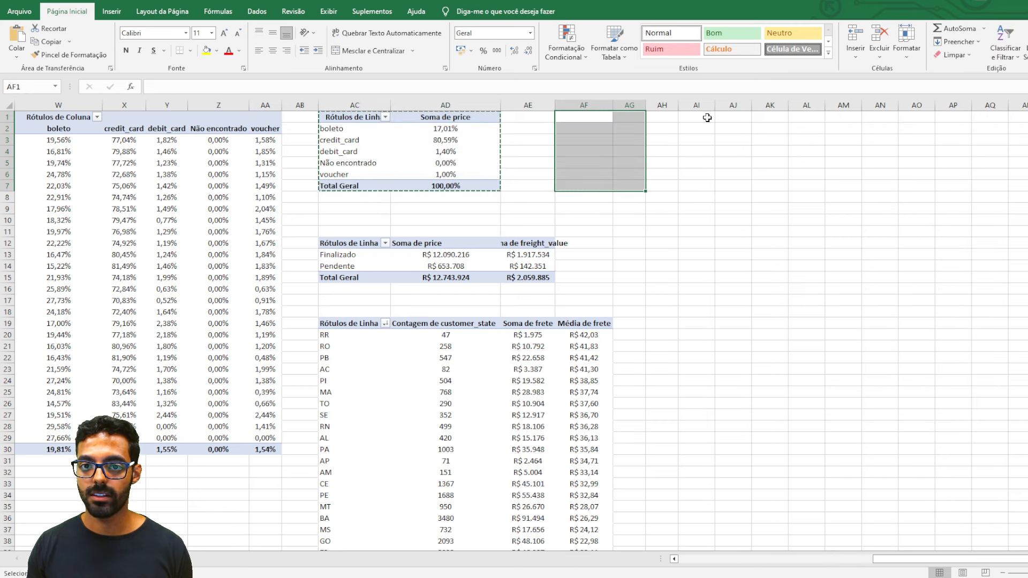
{"action": "left_click", "coordinate": [669, 117]}
{"action": "key", "text": "ctrl+v"}
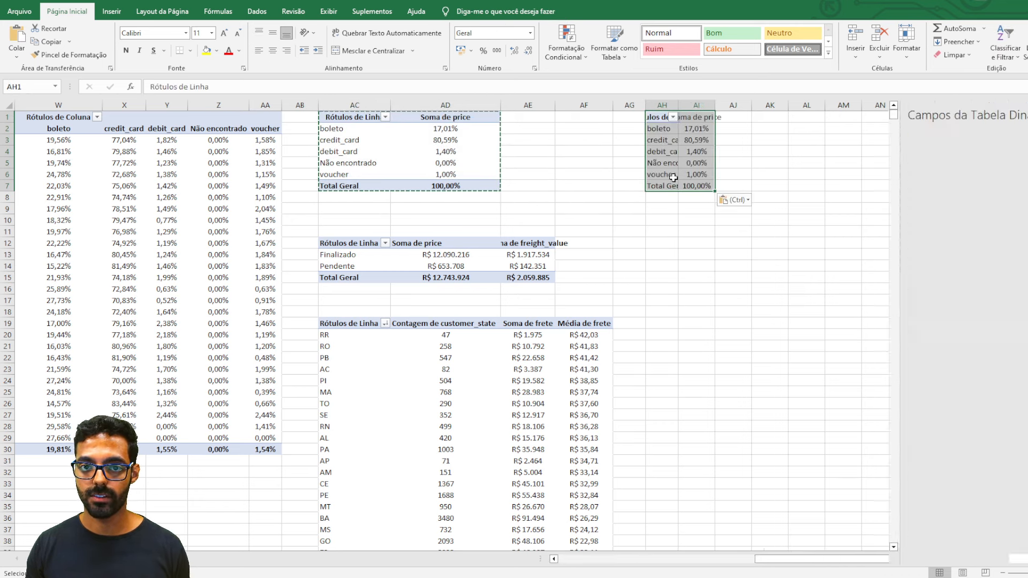
- Empty the duplicated pivot table at AH1 by removing Soma de price from its values and tipo_ult_pagamento from its rows
{"action": "left_click", "coordinate": [697, 116]}
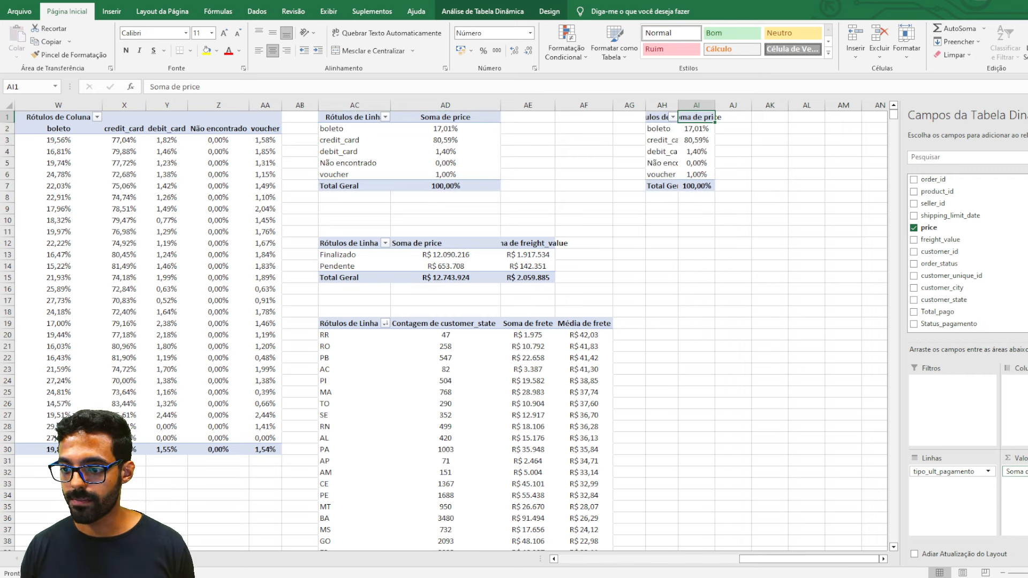
{"action": "left_click", "coordinate": [1021, 472]}
{"action": "left_click", "coordinate": [1012, 443]}
{"action": "left_click", "coordinate": [958, 472]}
{"action": "left_click", "coordinate": [956, 445]}
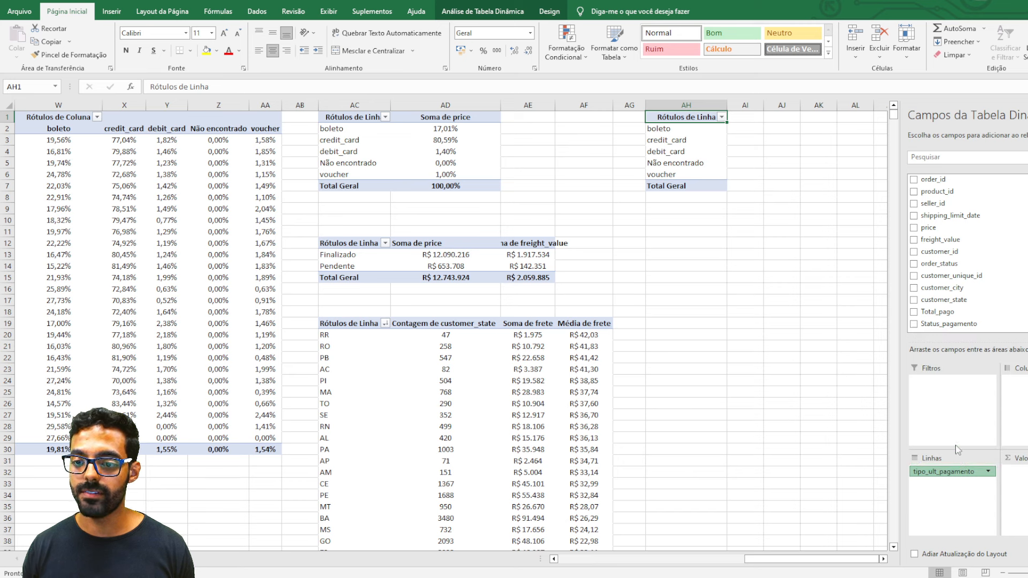
{"action": "left_click", "coordinate": [696, 333]}
{"action": "left_click_drag", "start_coordinate": [687, 118], "coordinate": [663, 312]}
{"action": "left_click", "coordinate": [595, 328]}
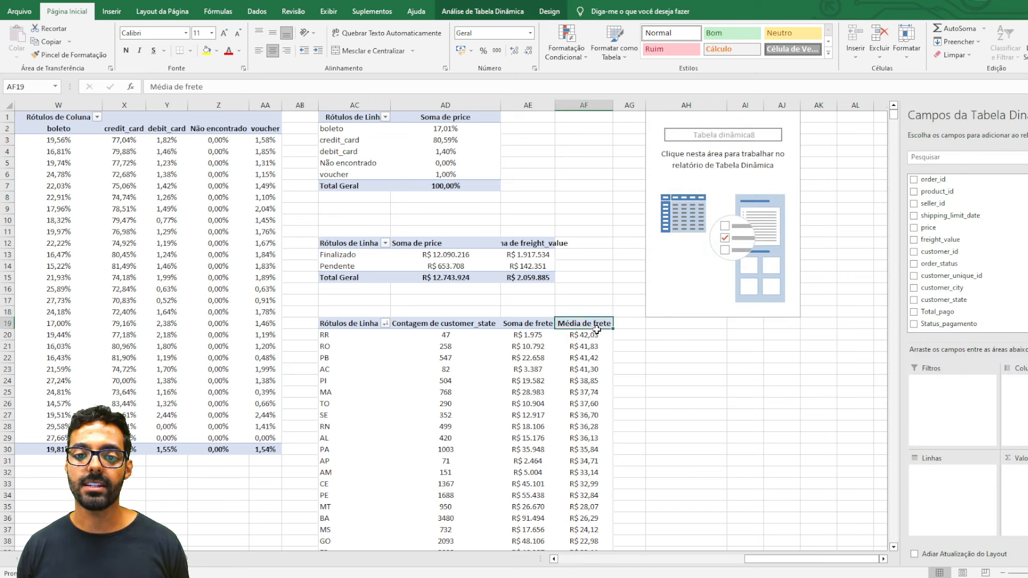
{"action": "left_click_drag", "start_coordinate": [597, 330], "coordinate": [547, 348]}
{"action": "left_click", "coordinate": [571, 327]}
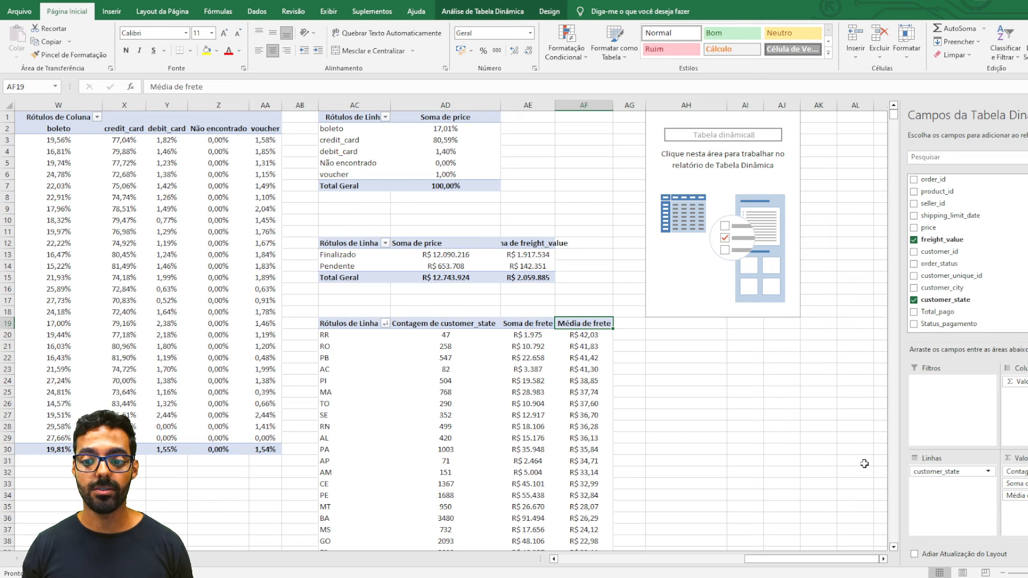
{"action": "left_click", "coordinate": [883, 559]}
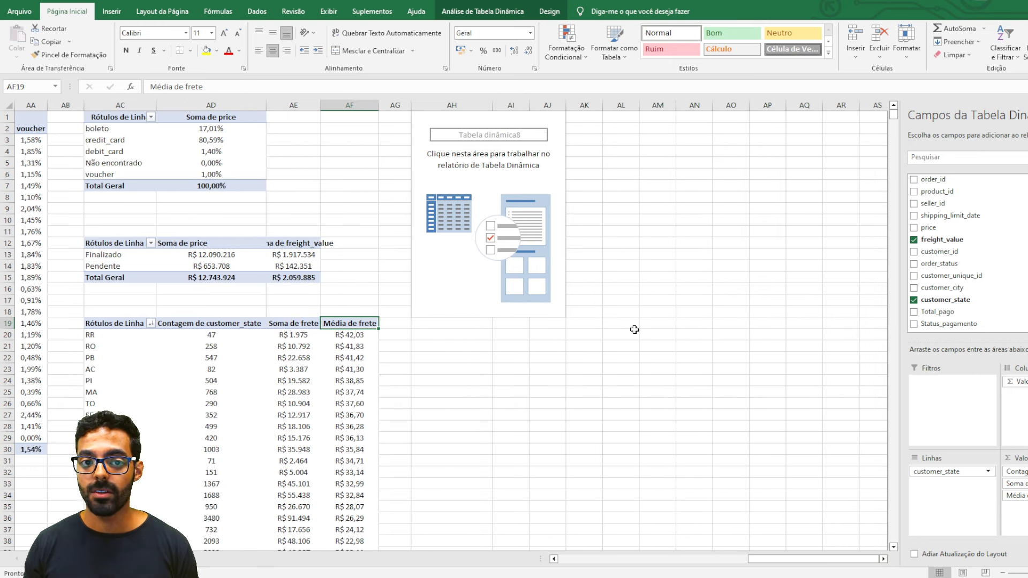
{"action": "left_click", "coordinate": [461, 146]}
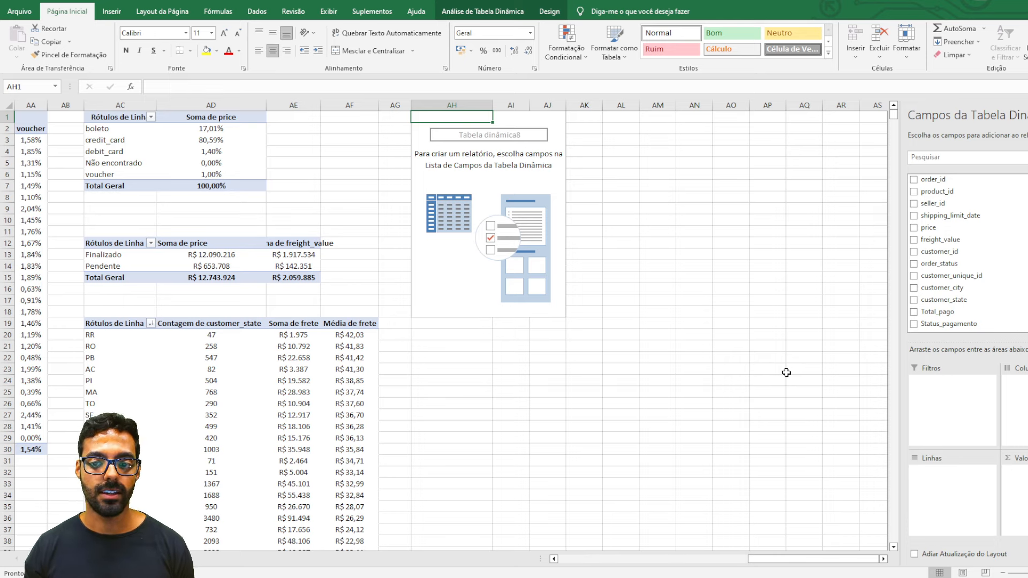
- Examine the source data's column headings and the product categories listed in the product_category_name column
{"action": "left_click", "coordinate": [547, 381]}
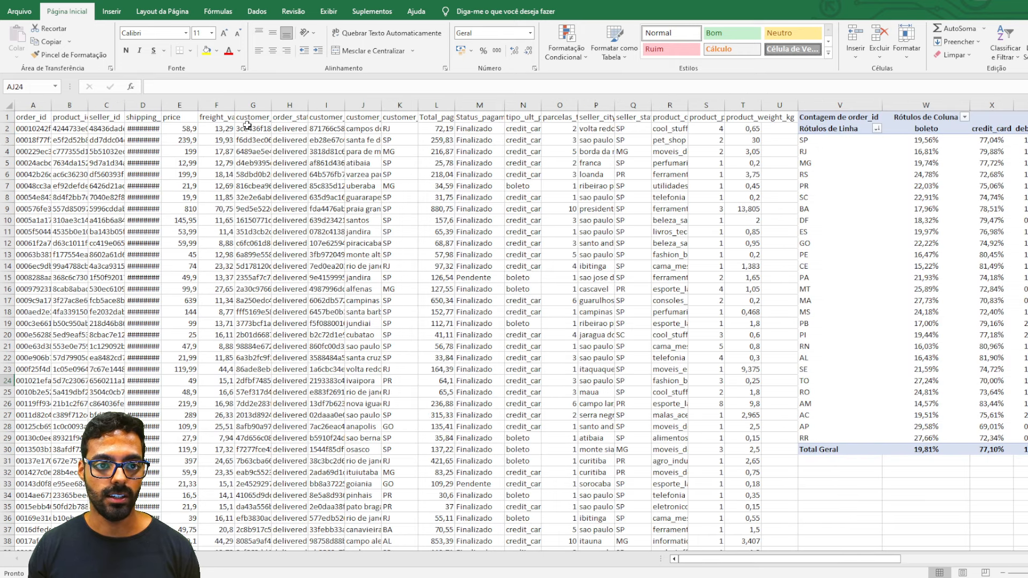
{"action": "left_click", "coordinate": [251, 118]}
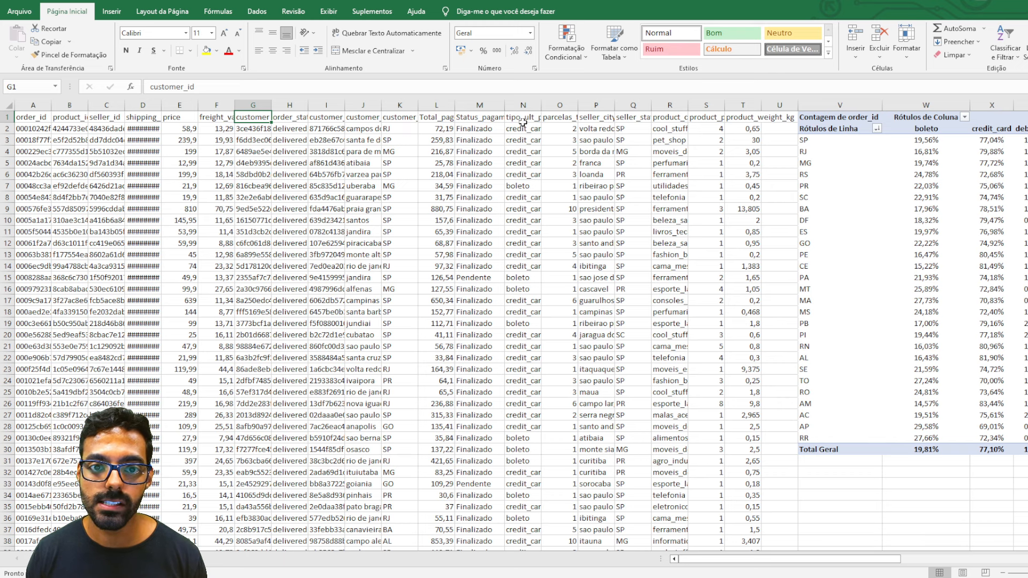
{"action": "left_click", "coordinate": [668, 118]}
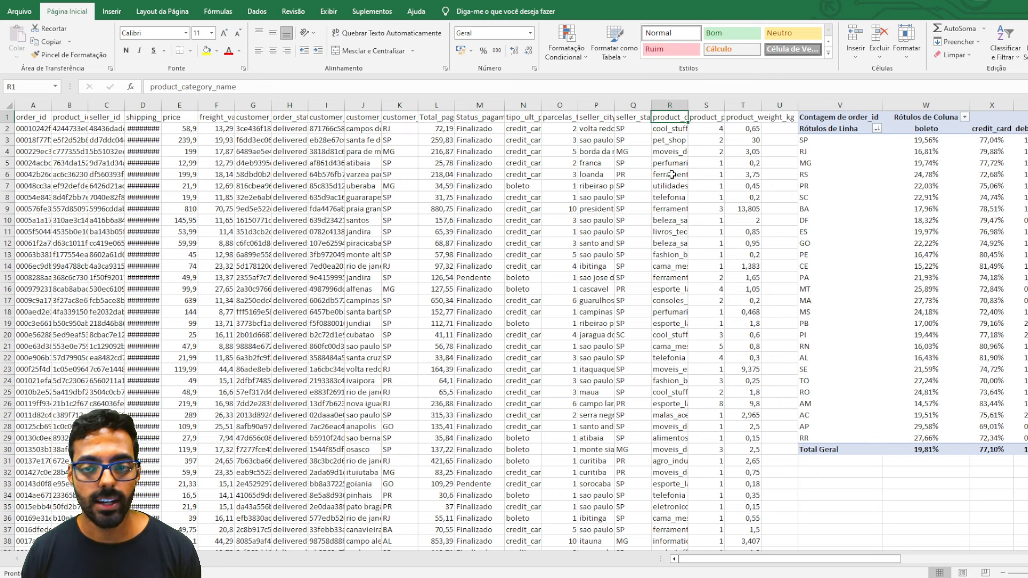
{"action": "left_click_drag", "start_coordinate": [673, 129], "coordinate": [673, 152]}
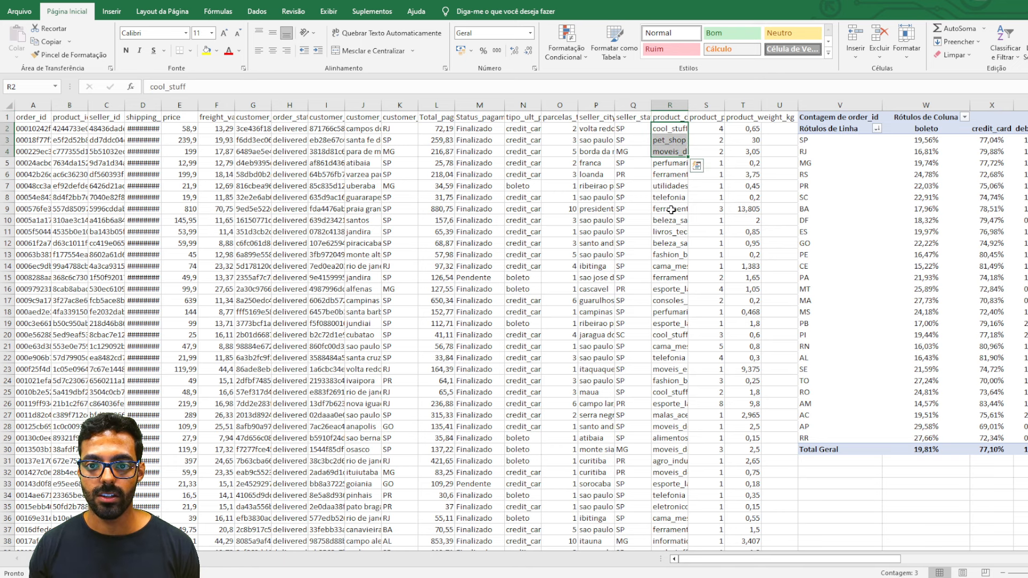
{"action": "left_click", "coordinate": [672, 211]}
{"action": "left_click", "coordinate": [679, 195]}
{"action": "left_click", "coordinate": [681, 216]}
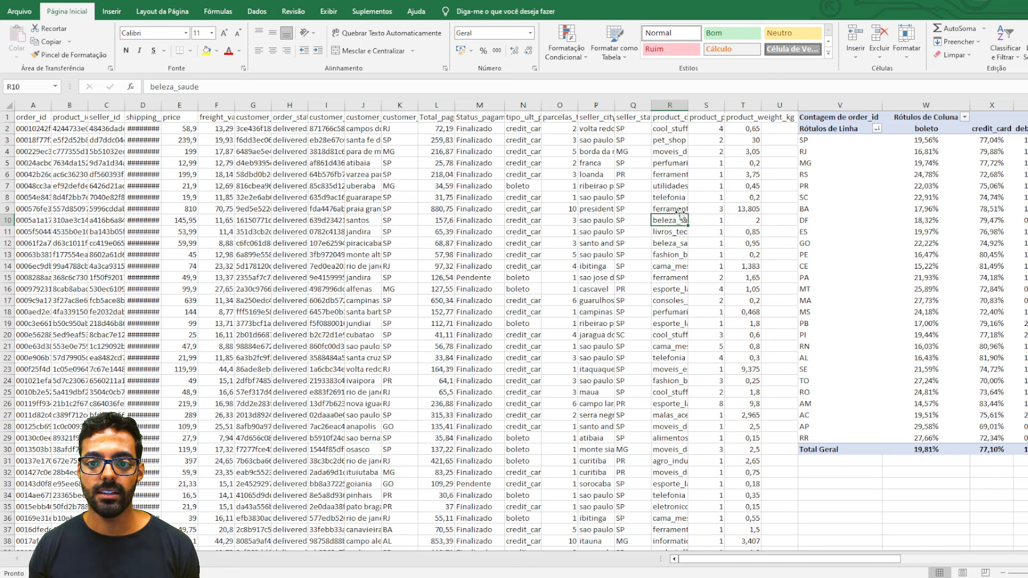
{"action": "left_click", "coordinate": [681, 213]}
{"action": "left_click", "coordinate": [670, 256]}
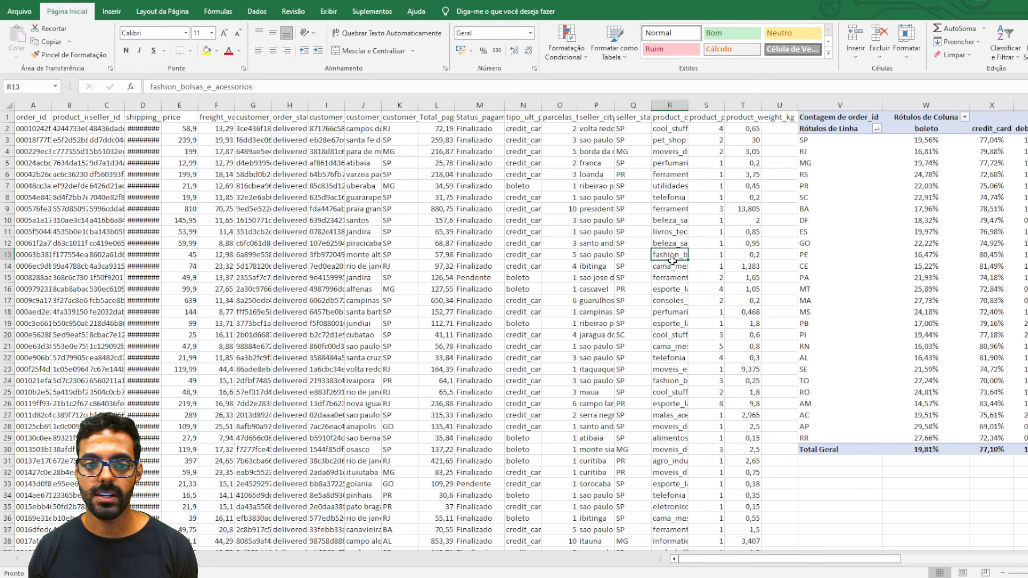
{"action": "scroll", "coordinate": [681, 383], "scroll_direction": "down", "scroll_amount": 2}
{"action": "left_click", "coordinate": [682, 369]}
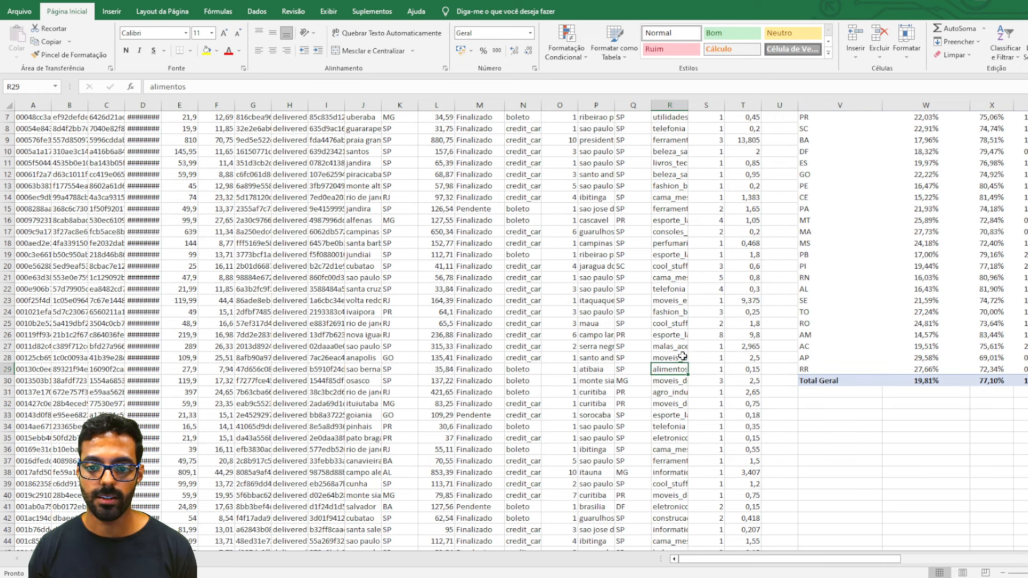
{"action": "left_click", "coordinate": [682, 356]}
{"action": "scroll", "coordinate": [719, 429], "scroll_direction": "up", "scroll_amount": 2}
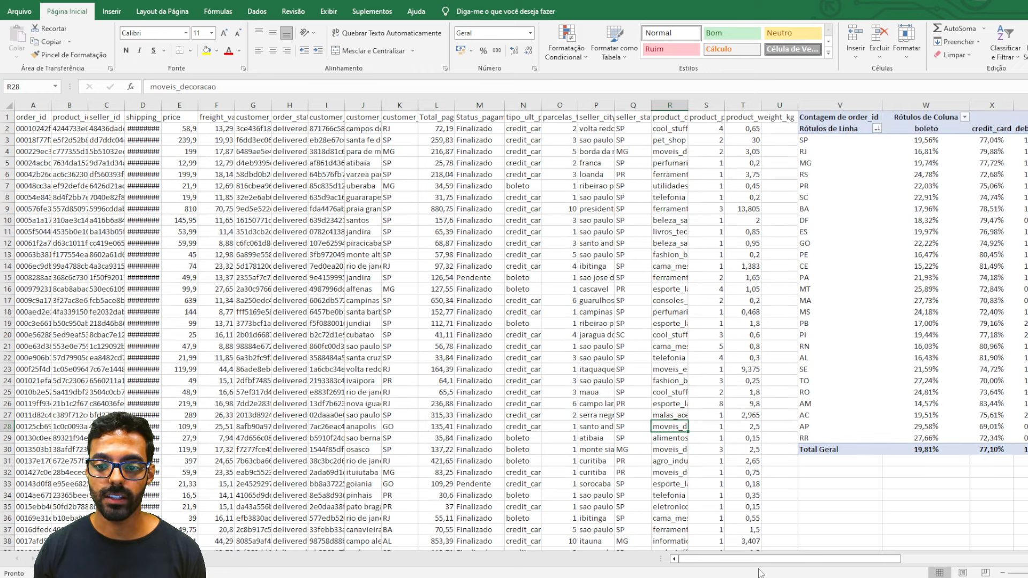
- Search the empty pivot table's fields for "cate" and add product_category_name as its row field
{"action": "left_click_drag", "start_coordinate": [763, 558], "coordinate": [957, 555]}
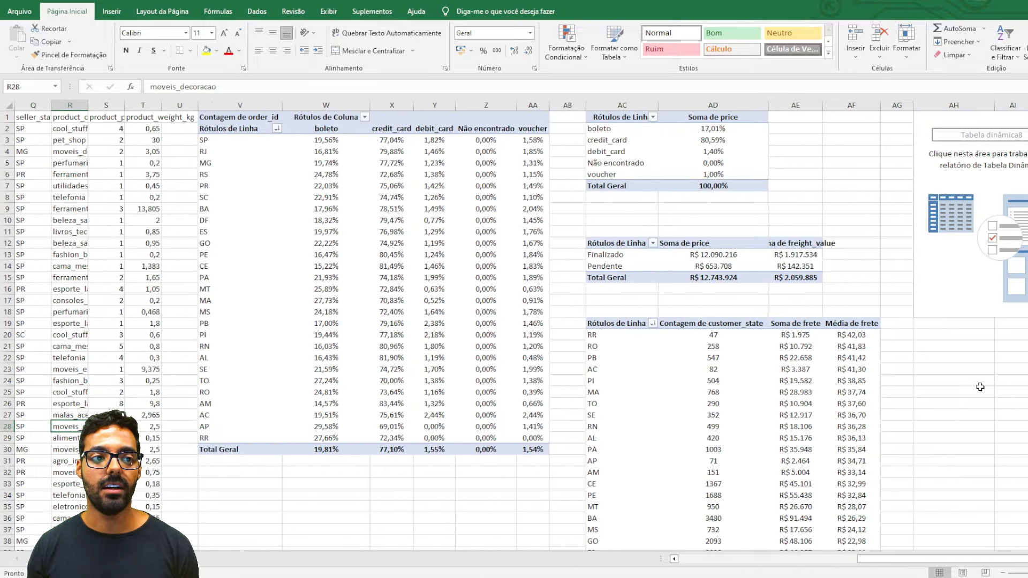
{"action": "scroll", "coordinate": [612, 213], "scroll_direction": "right", "scroll_amount": 5}
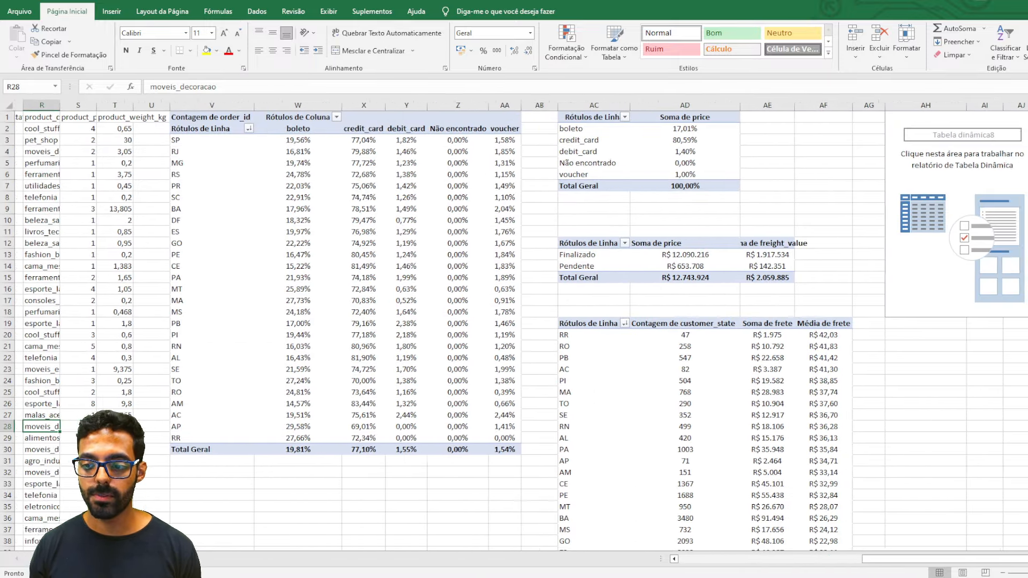
{"action": "left_click", "coordinate": [585, 186]}
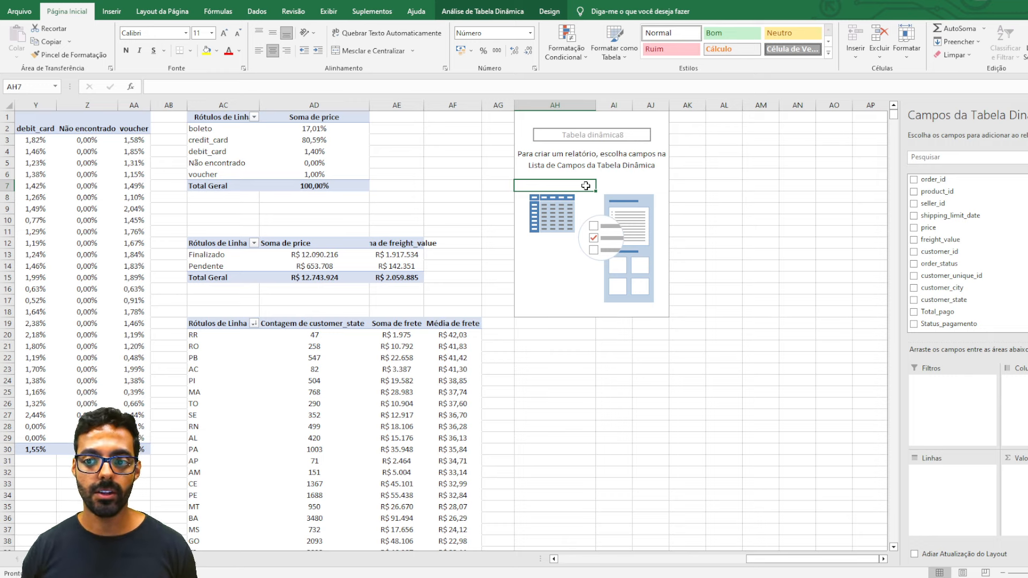
{"action": "left_click", "coordinate": [945, 157]}
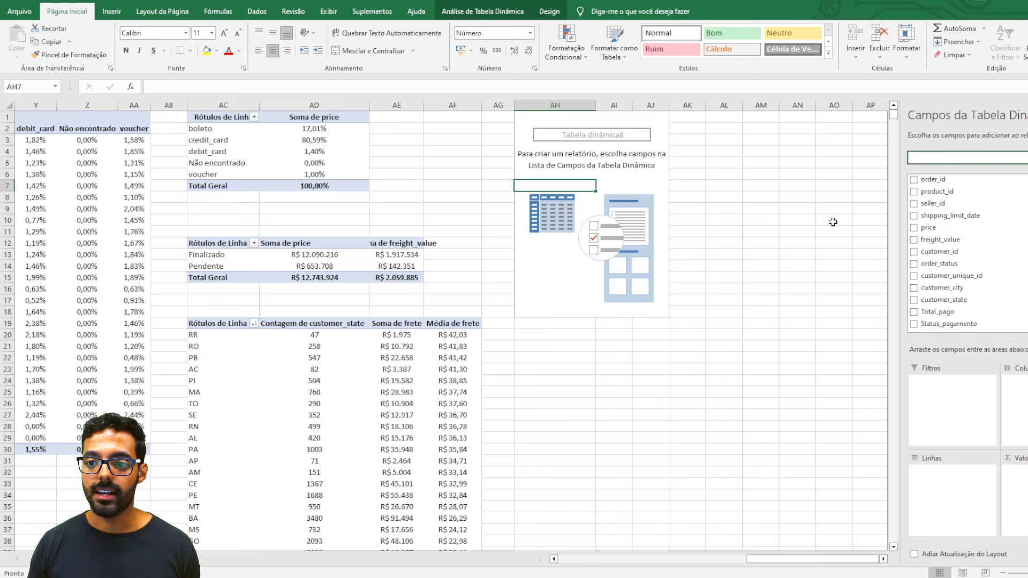
{"action": "scroll", "coordinate": [963, 278], "scroll_direction": "down", "scroll_amount": 2}
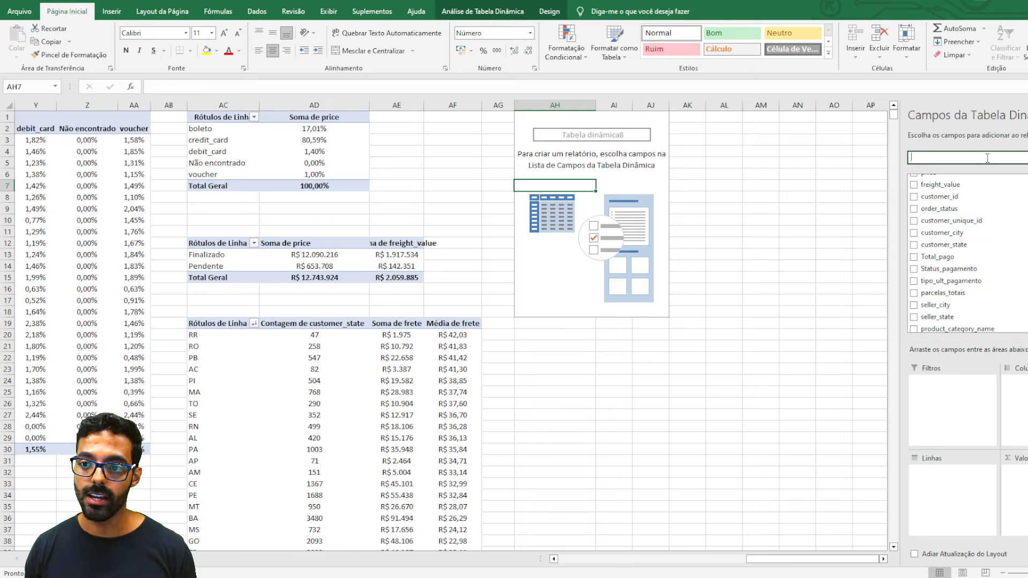
{"action": "type", "text": "cate"}
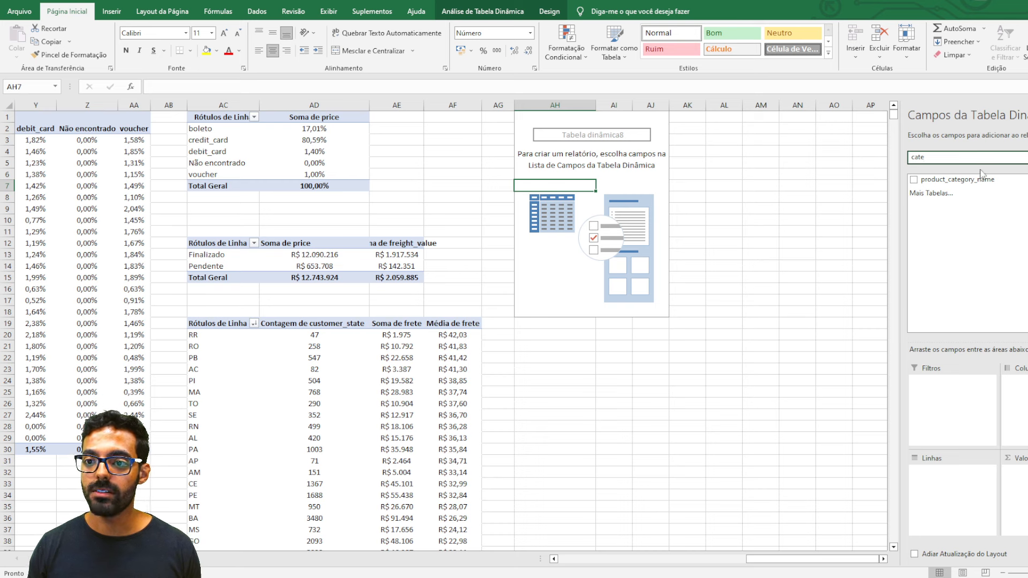
{"action": "left_click_drag", "start_coordinate": [981, 174], "coordinate": [958, 476]}
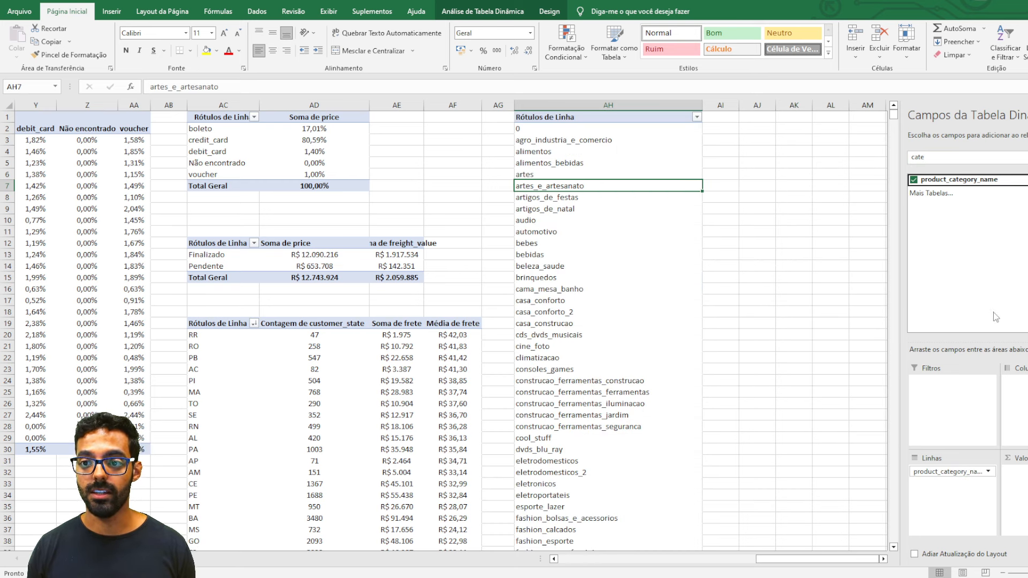
- Search the pivot fields for "fr", add freight_value as a summed value, and clear the field search
{"action": "key", "text": "BackSpace"}
{"action": "key", "text": "BackSpace"}
{"action": "key", "text": "BackSpace"}
{"action": "key", "text": "BackSpace"}
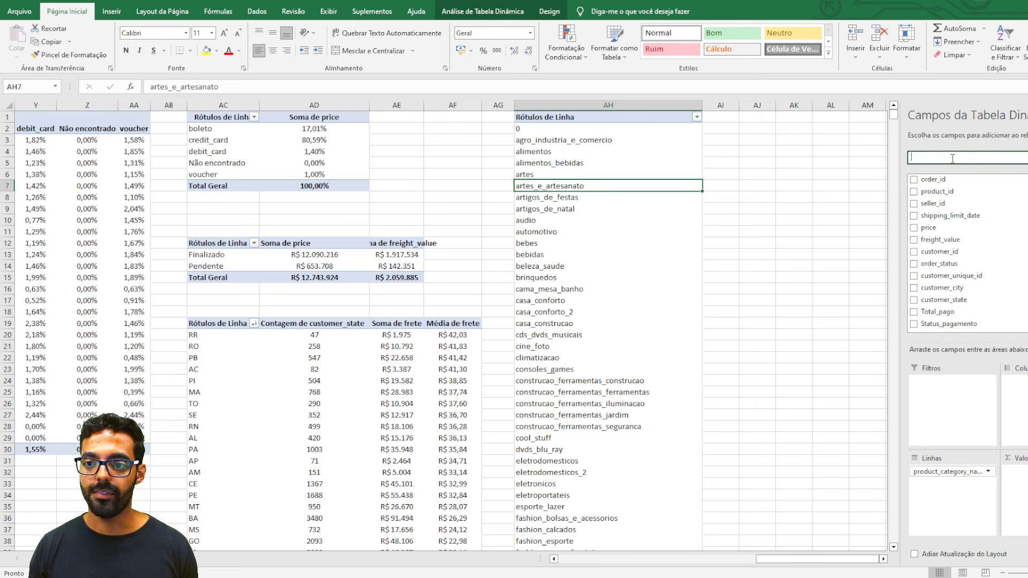
{"action": "type", "text": "fr"}
{"action": "left_click", "coordinate": [940, 179]}
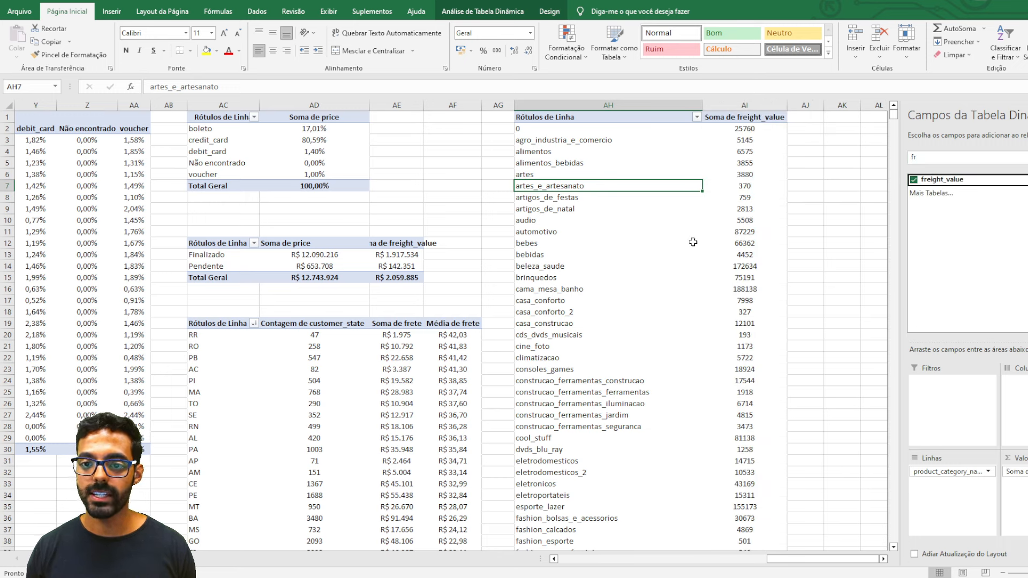
{"action": "key", "text": "BackSpace"}
{"action": "key", "text": "BackSpace"}
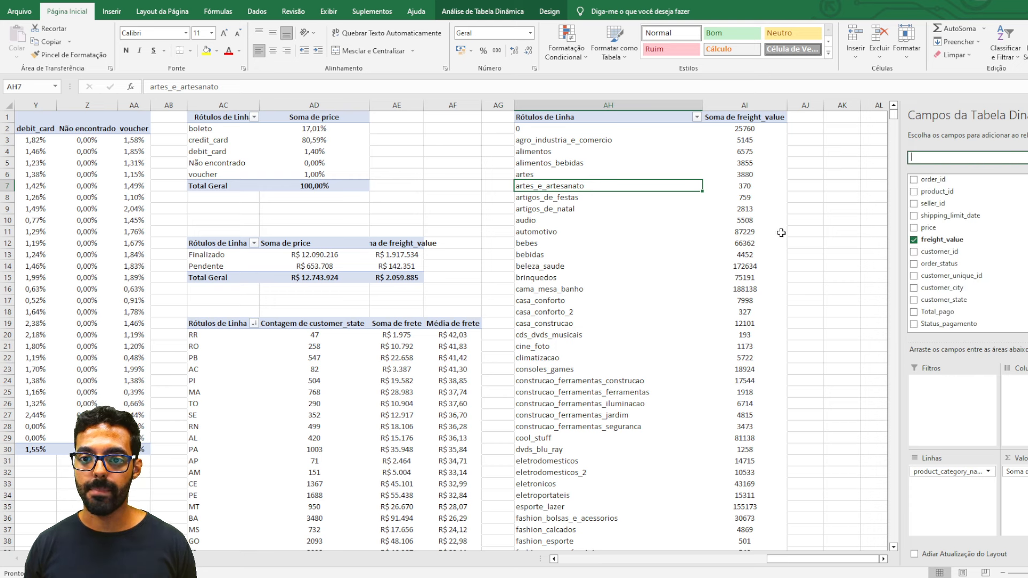
- Sort the product categories in the pivot table at AH1 in descending order by Soma de freight_value
{"action": "left_click", "coordinate": [697, 116]}
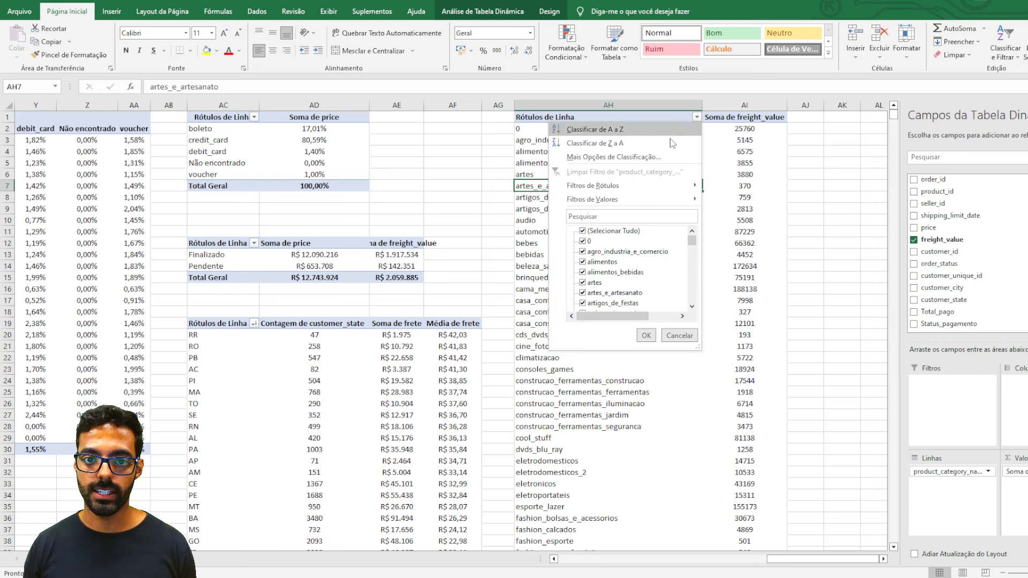
{"action": "left_click", "coordinate": [648, 158]}
{"action": "left_click", "coordinate": [254, 238]}
{"action": "left_click", "coordinate": [268, 251]}
{"action": "left_click", "coordinate": [262, 272]}
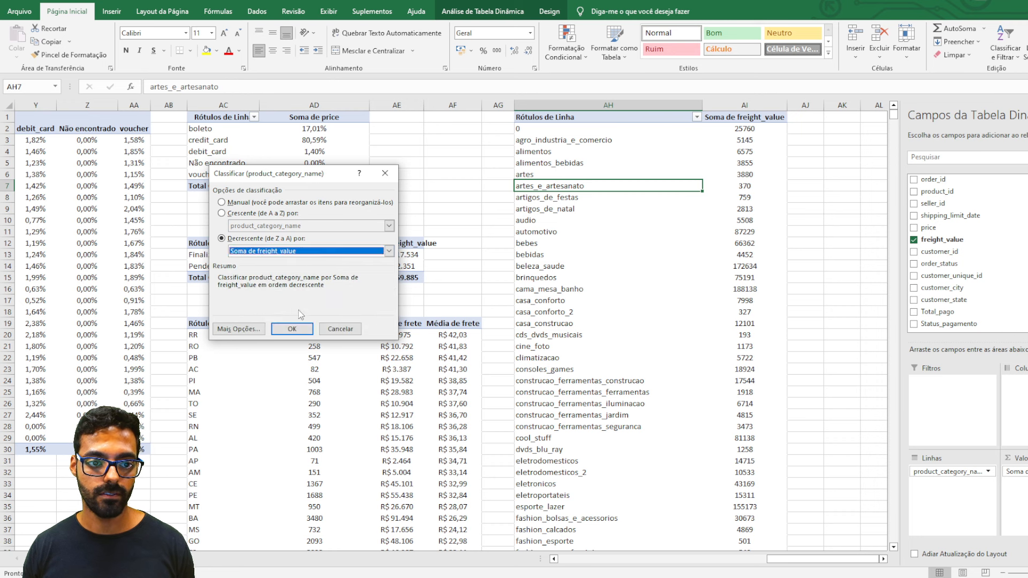
{"action": "left_click", "coordinate": [292, 329]}
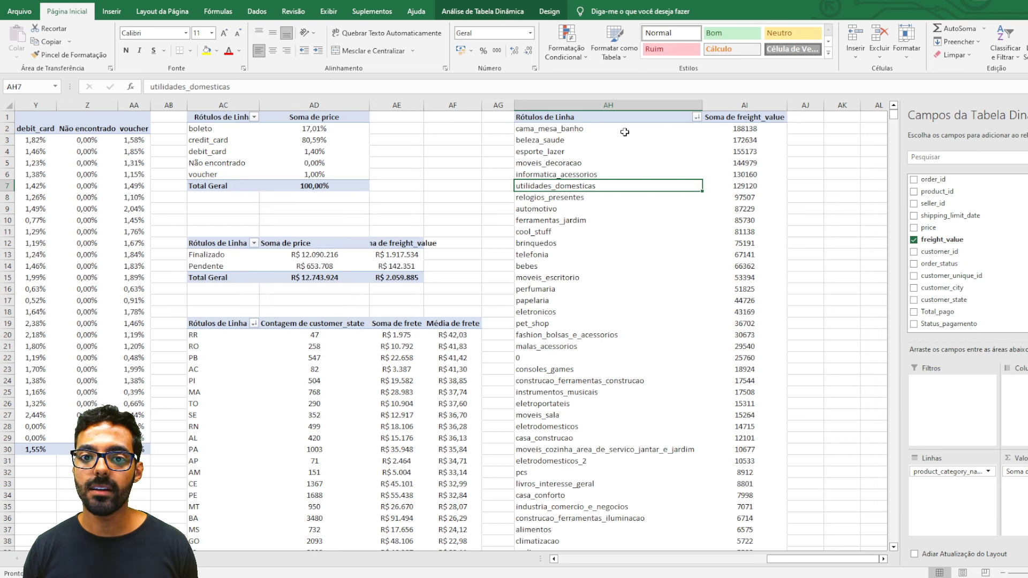
- Format the Soma de freight_value column of the product category pivot table as currency (Moeda)
{"action": "left_click_drag", "start_coordinate": [624, 130], "coordinate": [734, 131]}
{"action": "left_click", "coordinate": [734, 132]}
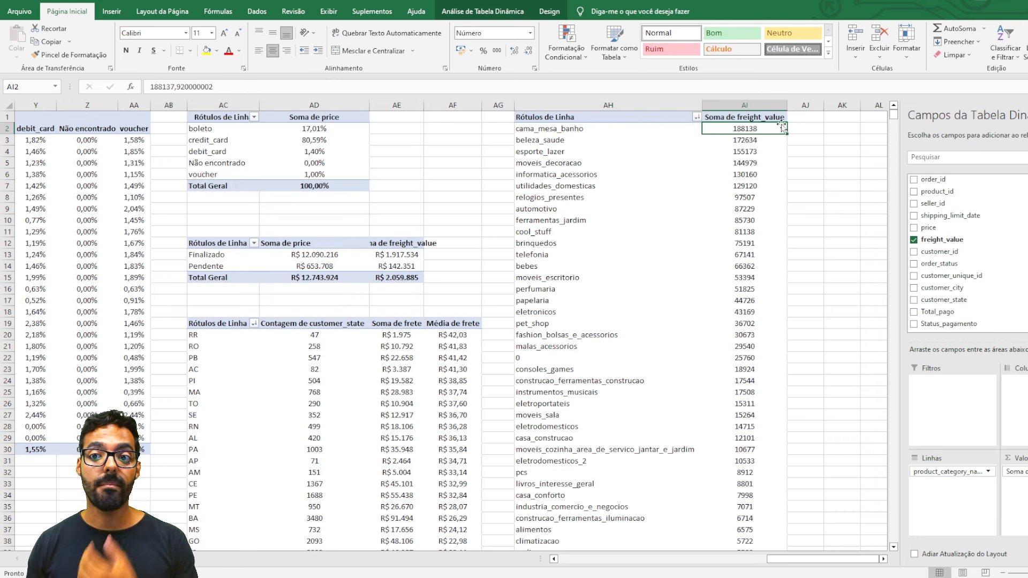
{"action": "left_click", "coordinate": [762, 100]}
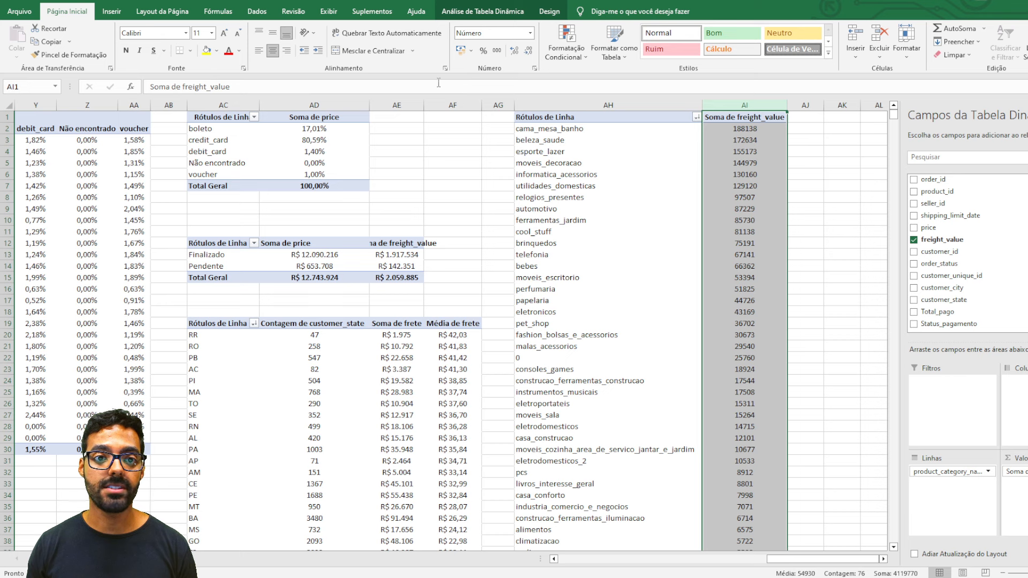
{"action": "left_click", "coordinate": [528, 33]}
{"action": "left_click", "coordinate": [493, 96]}
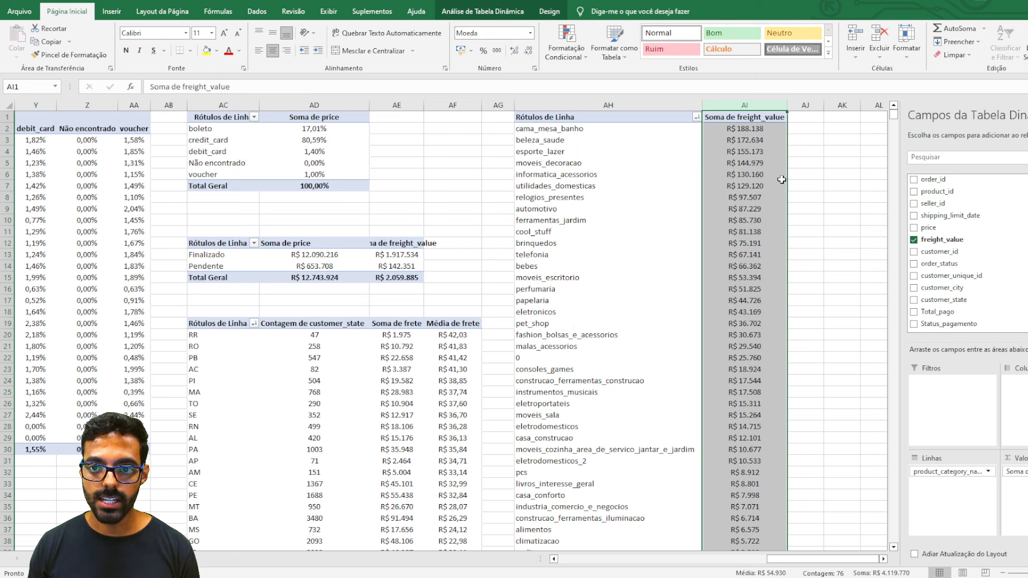
{"action": "left_click", "coordinate": [806, 132]}
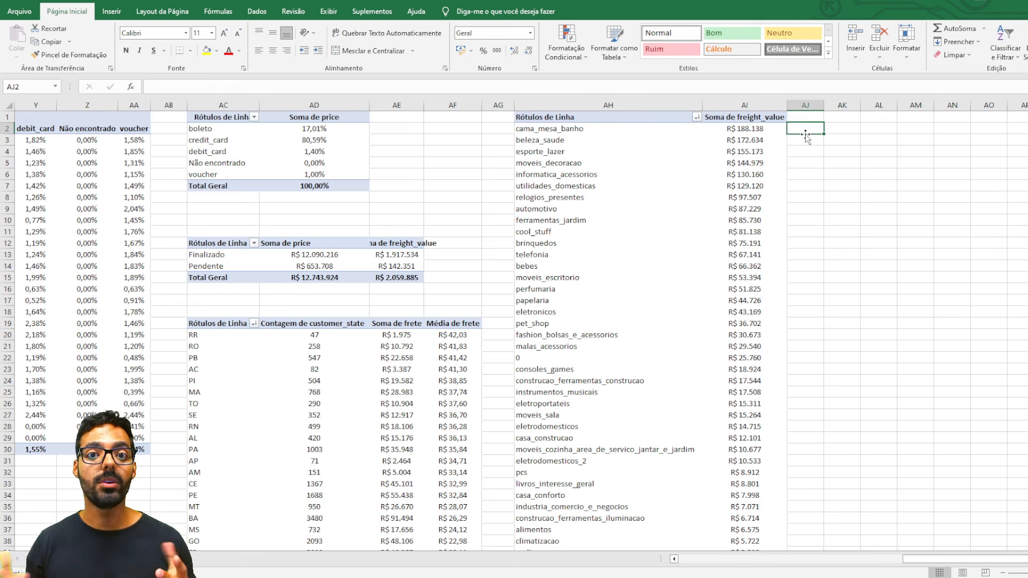
- Add freight_value to the category pivot table's values a second time and summarize it by average (Média)
{"action": "left_click", "coordinate": [752, 134]}
{"action": "mouse_move", "coordinate": [749, 142]}
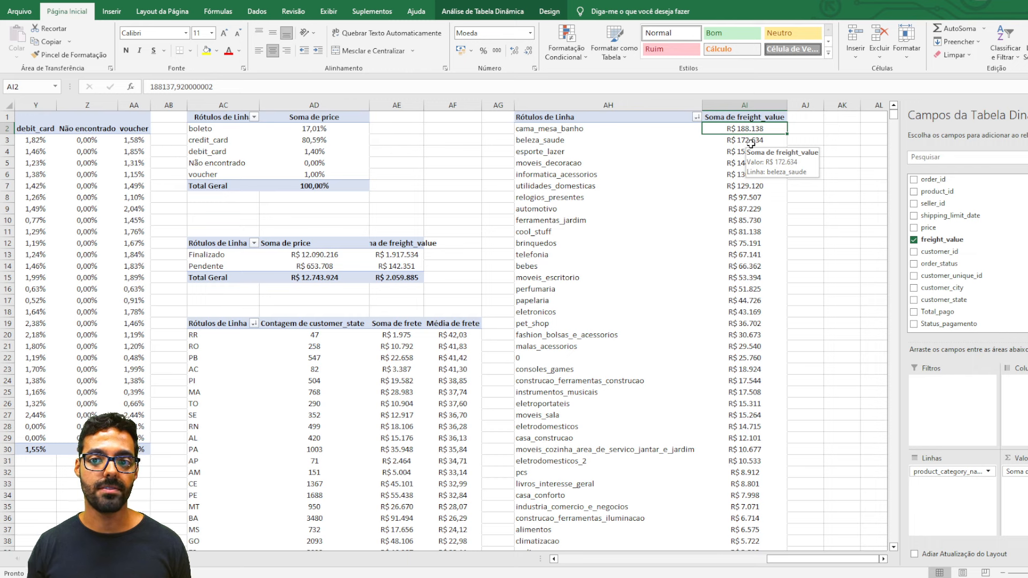
{"action": "mouse_move", "coordinate": [772, 214]}
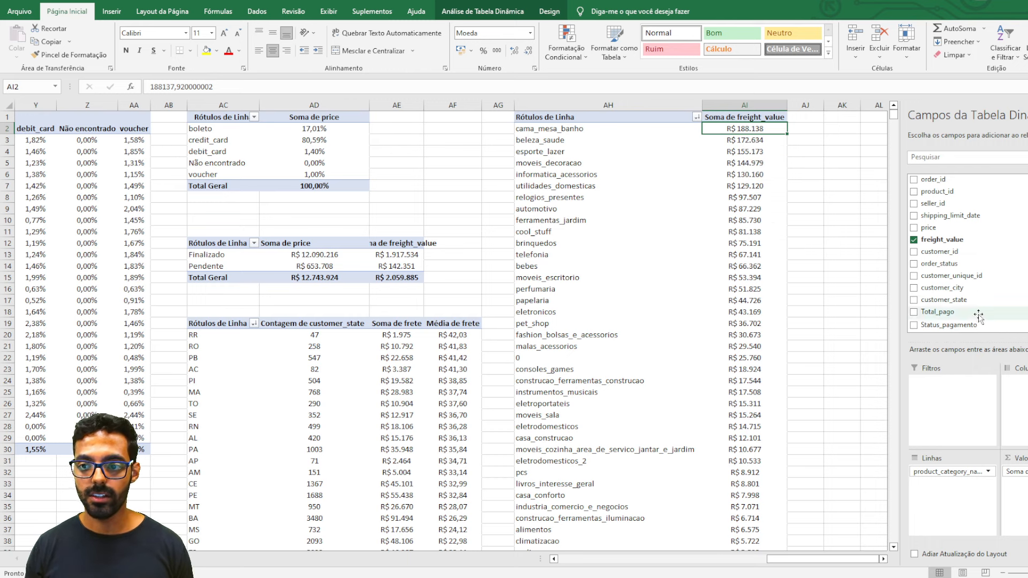
{"action": "scroll", "coordinate": [958, 252], "scroll_direction": "down", "scroll_amount": 1}
{"action": "left_click_drag", "start_coordinate": [942, 231], "coordinate": [1019, 487]}
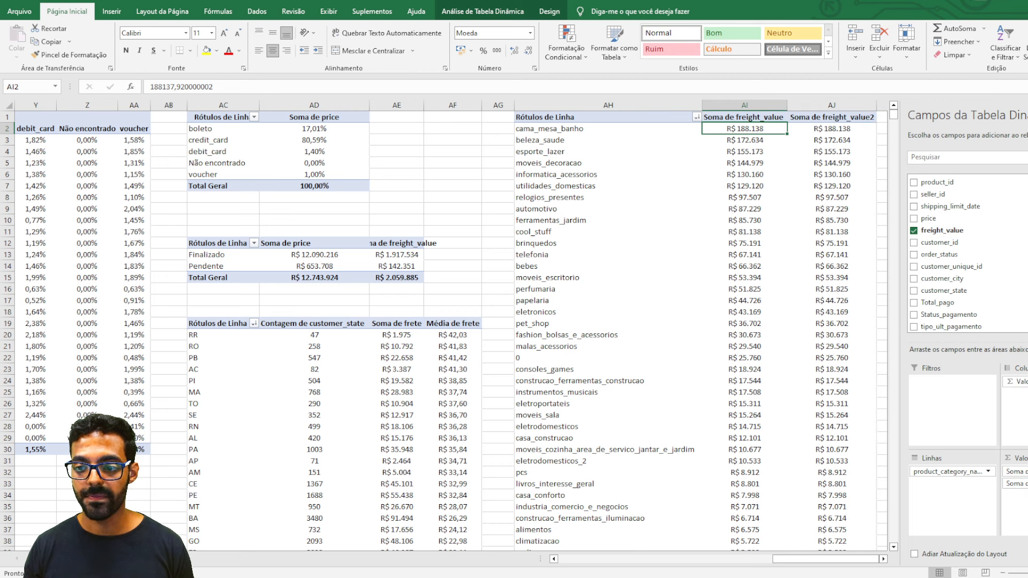
{"action": "left_click", "coordinate": [1022, 484]}
{"action": "left_click", "coordinate": [1017, 474]}
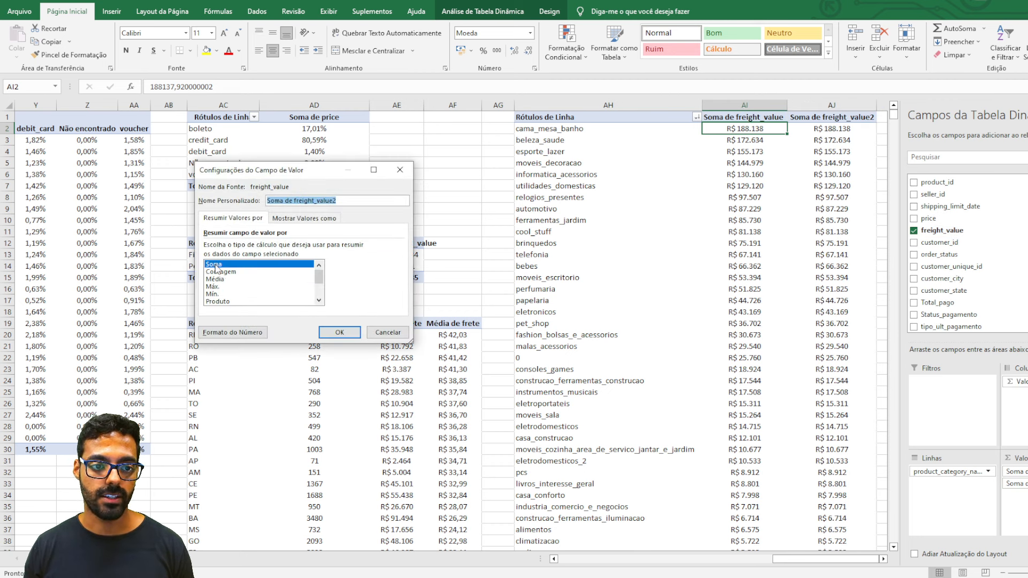
{"action": "left_click", "coordinate": [215, 279]}
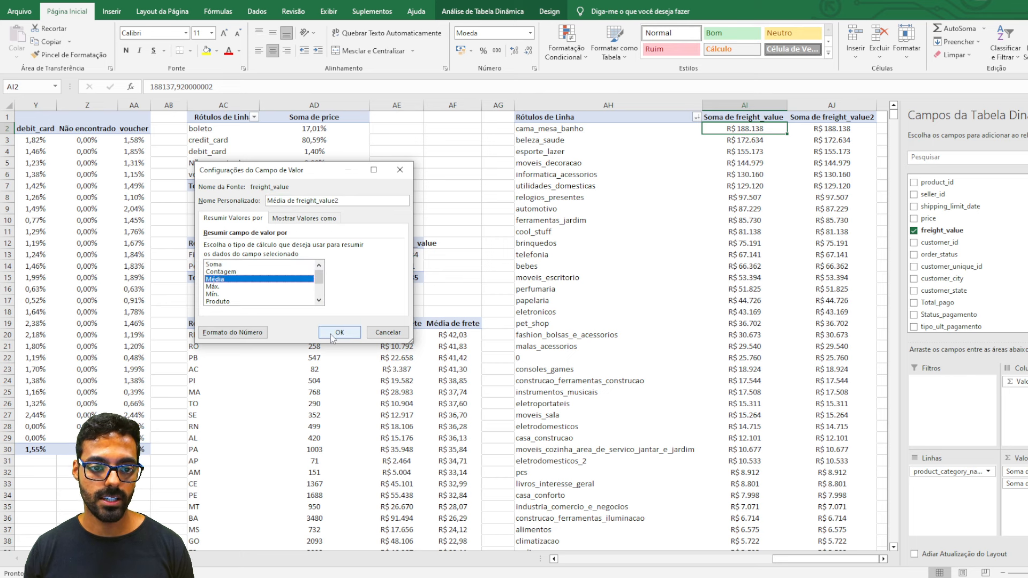
{"action": "left_click", "coordinate": [339, 332]}
- Rename the category pivot table's two value headings to "Soma de frete" and "Média de frete"
{"action": "left_click", "coordinate": [752, 118]}
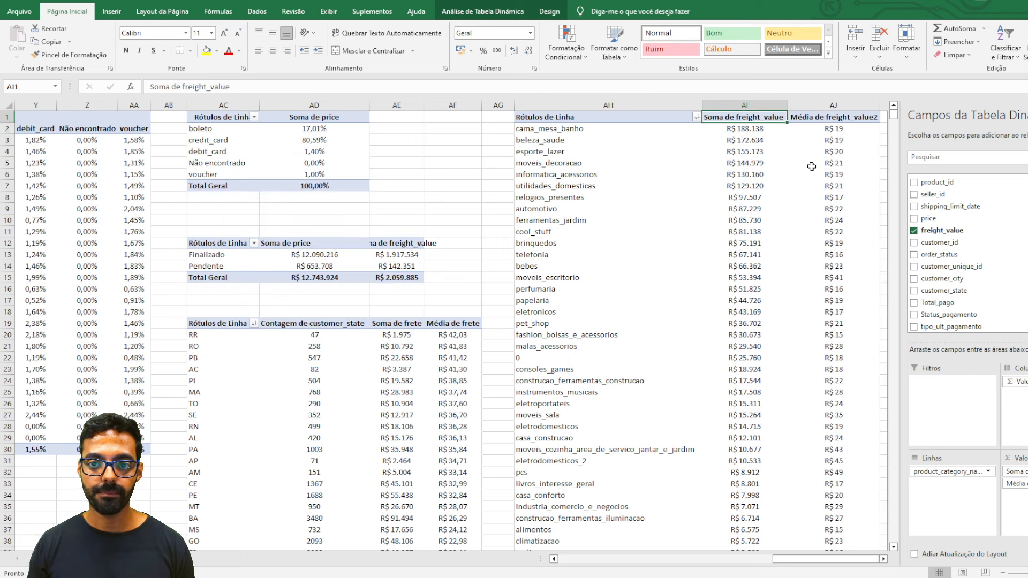
{"action": "type", "text": "Soma "}
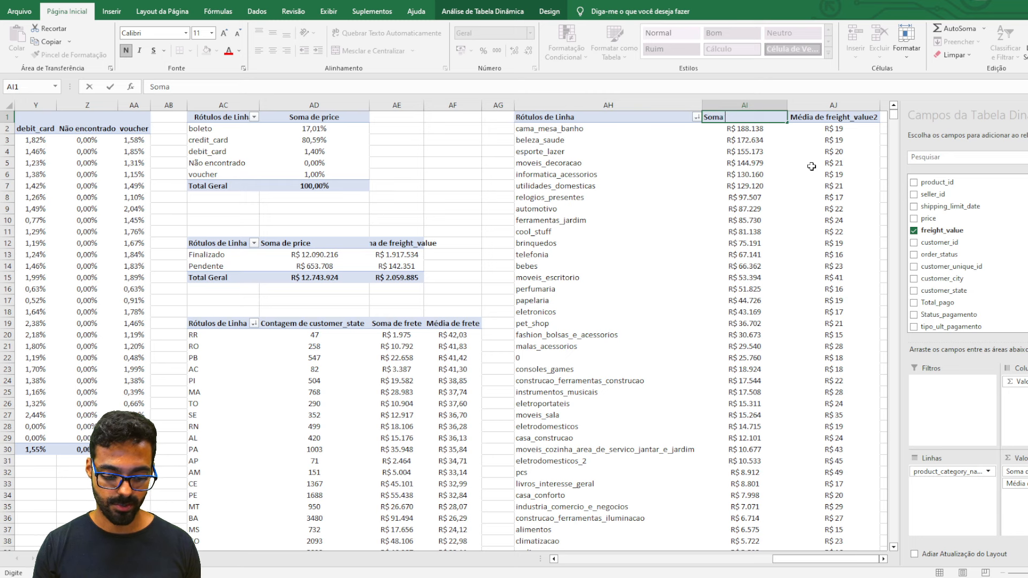
{"action": "type", "text": "de frete"}
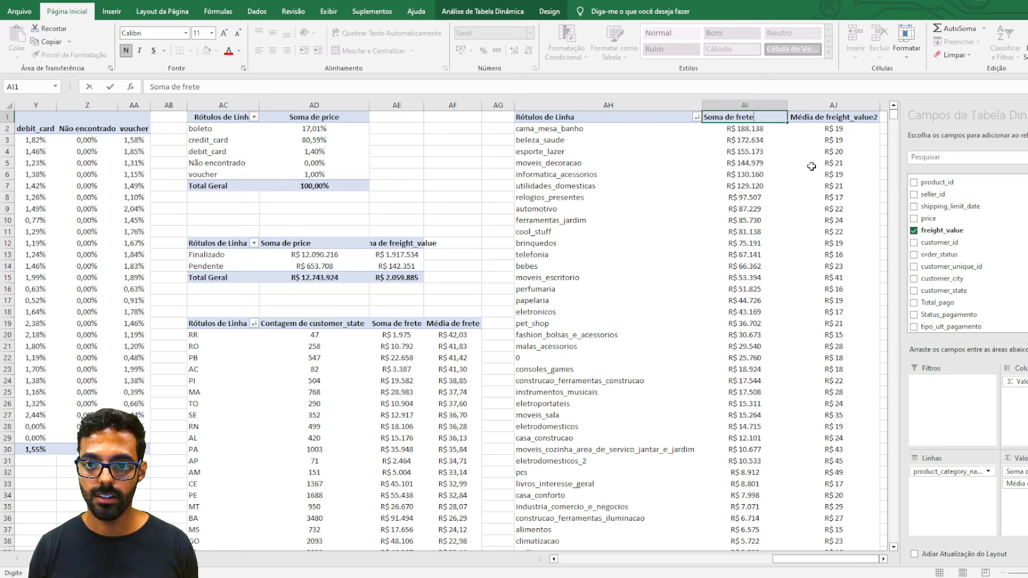
{"action": "key", "text": "Tab"}
{"action": "type", "text": "Média"}
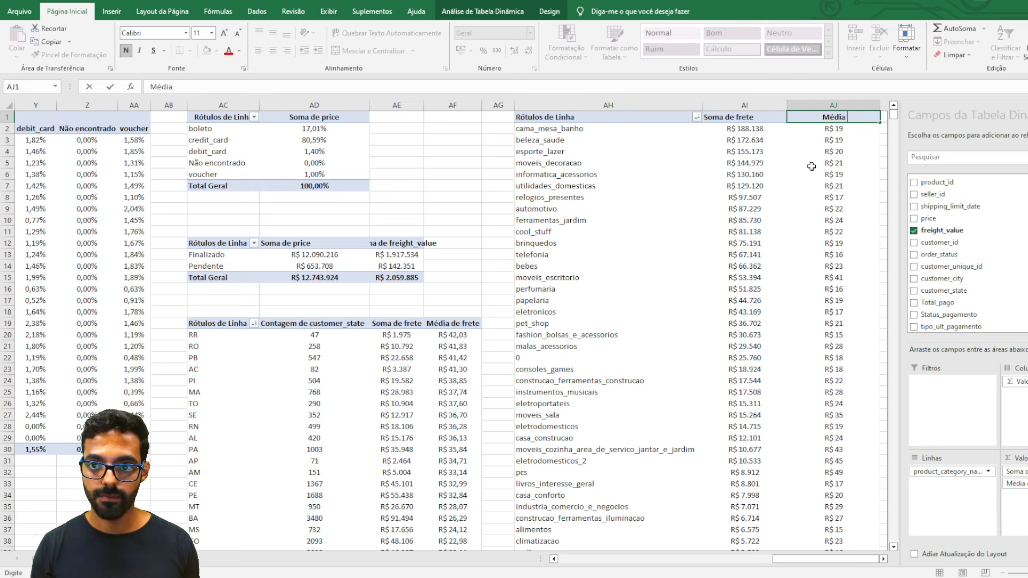
{"action": "type", "text": " de frete"}
{"action": "key", "text": "Return"}
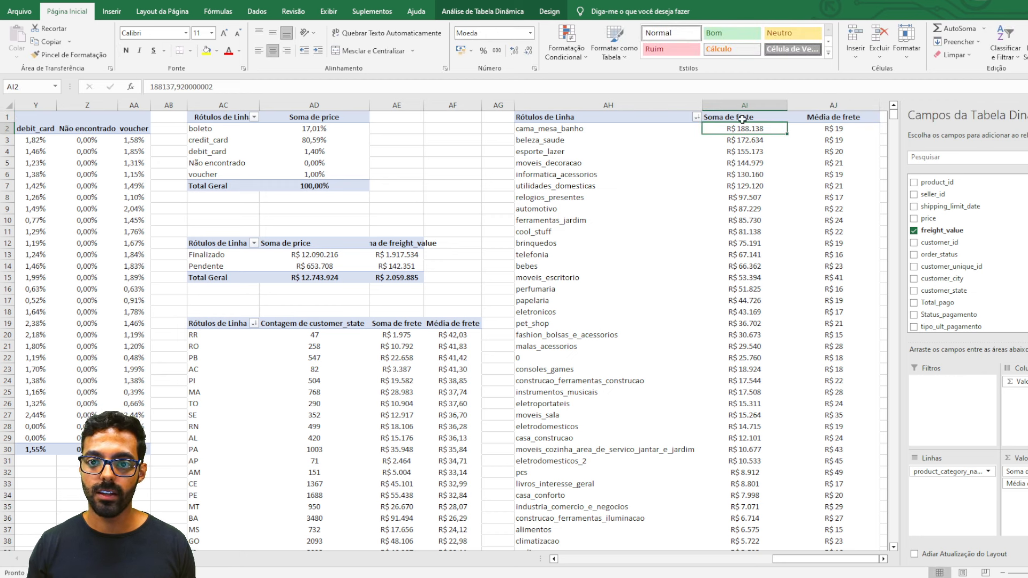
- Re-sort the product categories in descending order by Média de frete
{"action": "left_click", "coordinate": [697, 116]}
{"action": "left_click", "coordinate": [595, 155]}
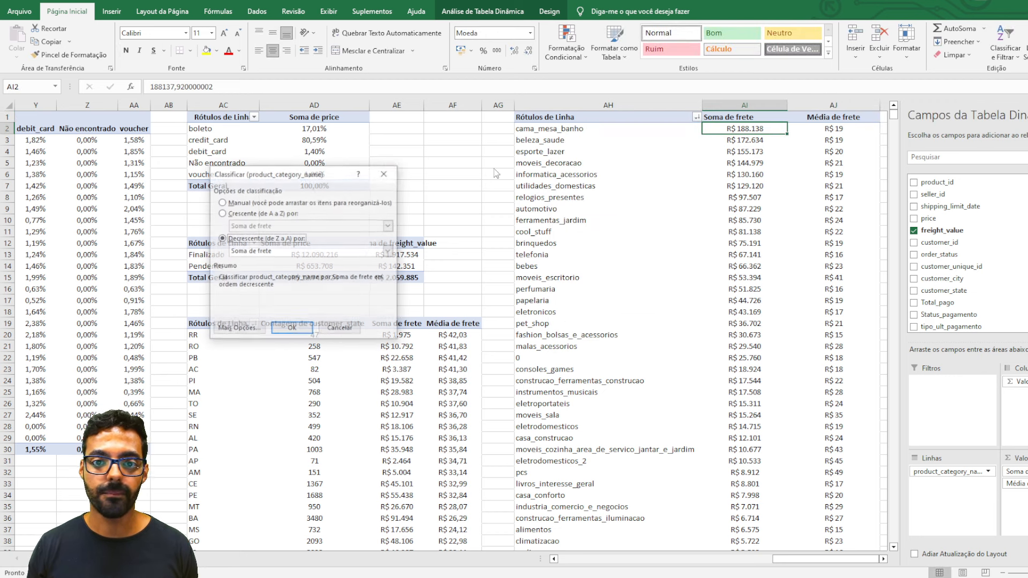
{"action": "left_click", "coordinate": [267, 251]}
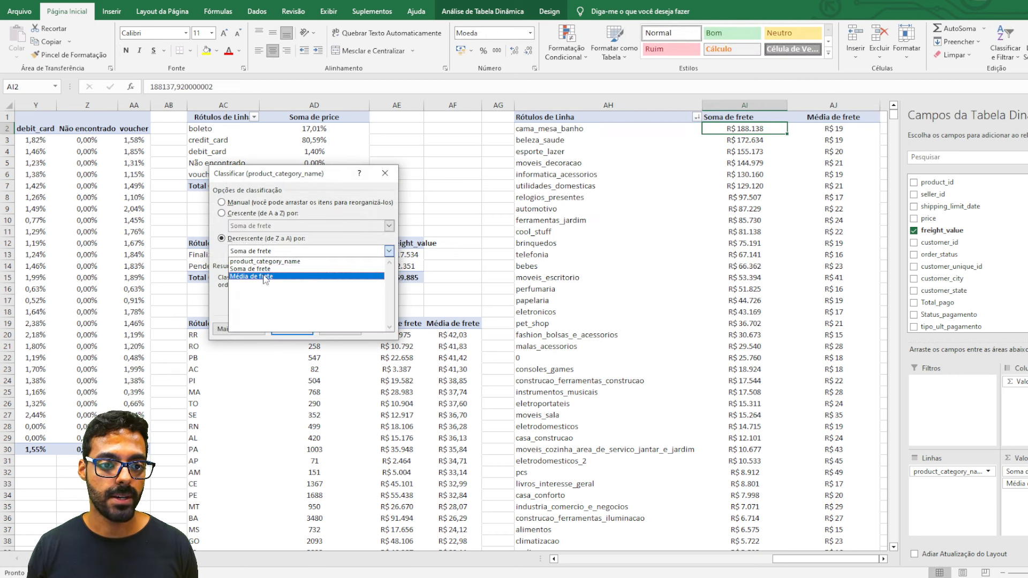
{"action": "left_click", "coordinate": [268, 276]}
{"action": "left_click", "coordinate": [292, 330]}
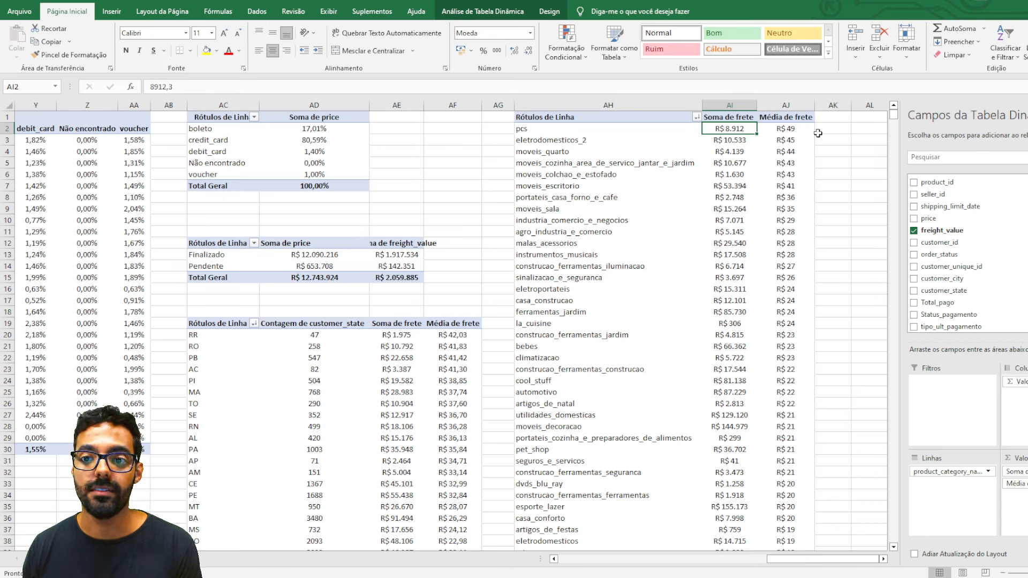
- Show the Média de frete values of the category pivot table with two decimal places
{"action": "left_click", "coordinate": [806, 117]}
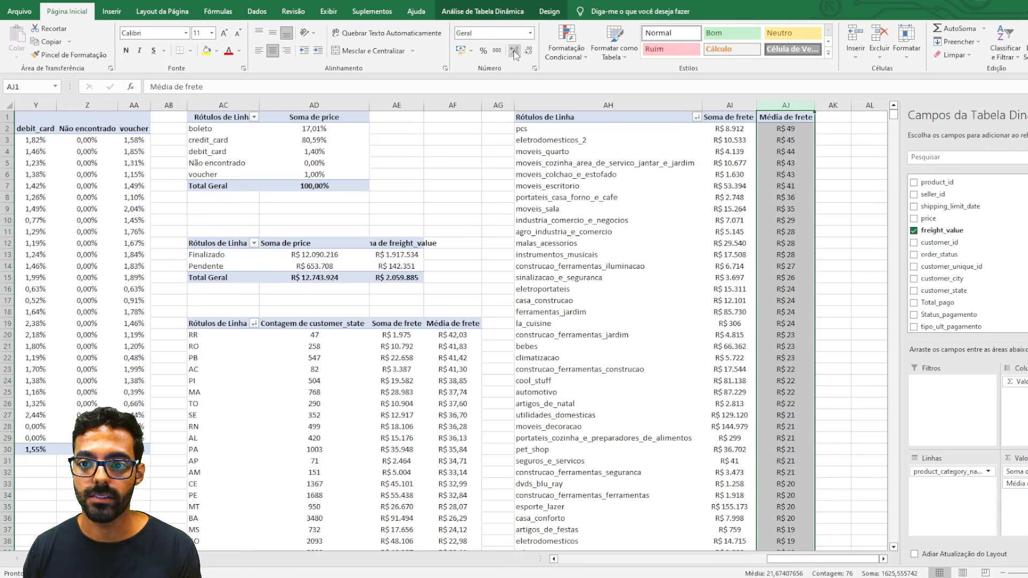
{"action": "left_click", "coordinate": [785, 130]}
{"action": "key", "text": "ctrl+shift+Down"}
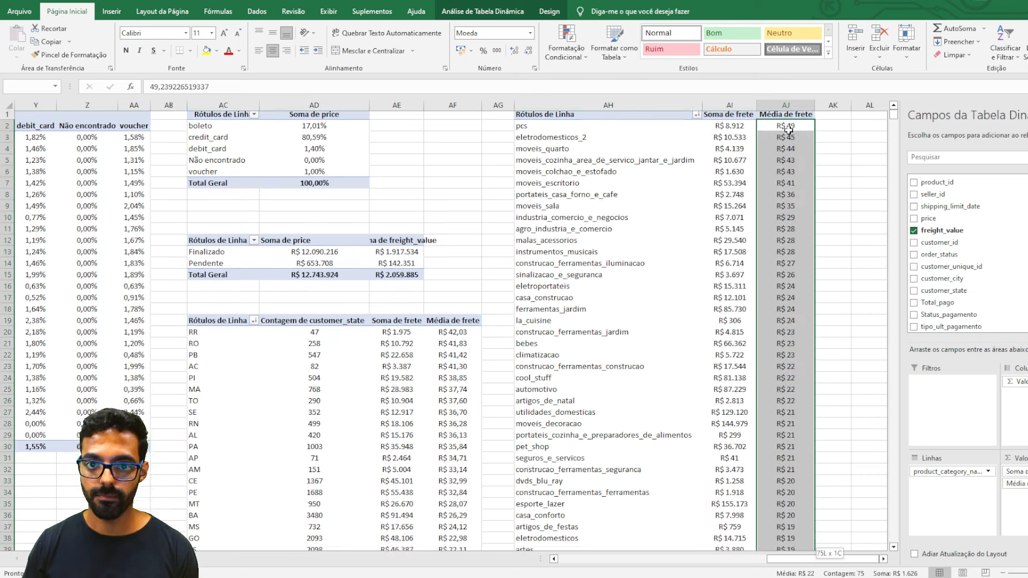
{"action": "left_click", "coordinate": [515, 52]}
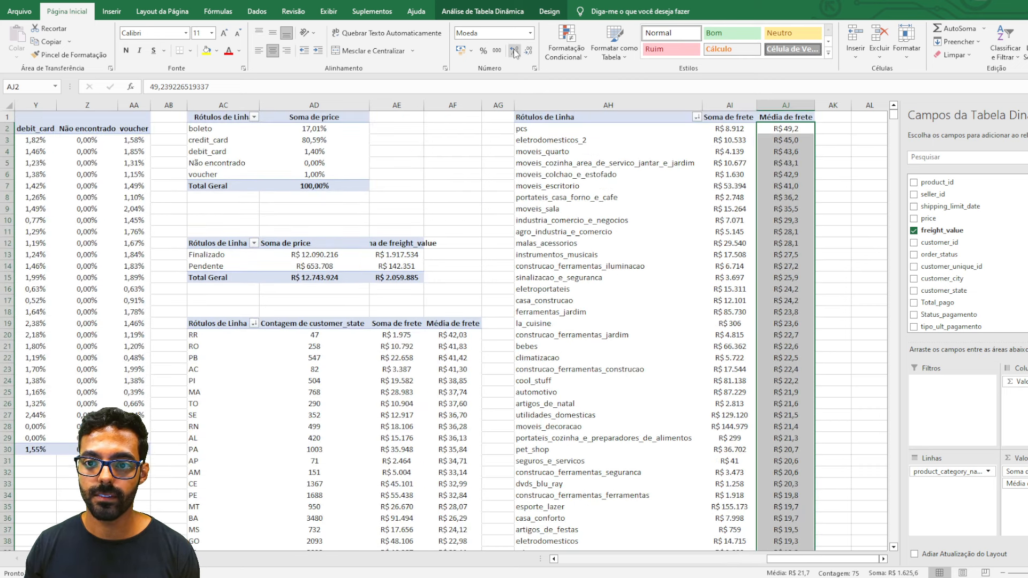
{"action": "left_click", "coordinate": [515, 52]}
{"action": "left_click", "coordinate": [790, 131]}
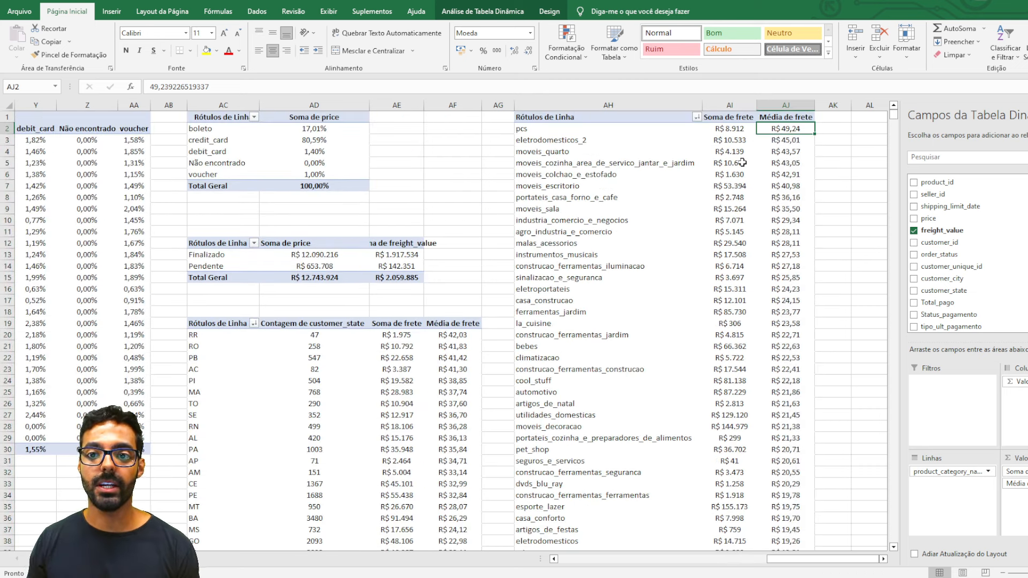
- Examine the freight sum and average of the first three categories: pcs, eletrodomesticos_2 and moveis_quarto
{"action": "left_click", "coordinate": [734, 132]}
{"action": "left_click_drag", "start_coordinate": [605, 131], "coordinate": [729, 129]}
{"action": "left_click_drag", "start_coordinate": [703, 140], "coordinate": [787, 141]}
{"action": "left_click_drag", "start_coordinate": [648, 154], "coordinate": [778, 151]}
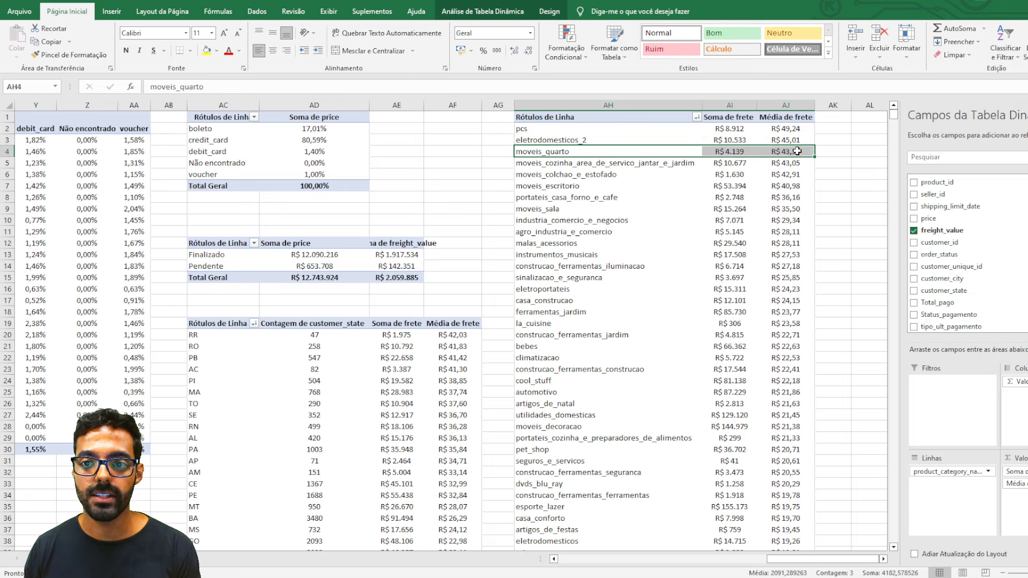
{"action": "left_click", "coordinate": [777, 151]}
{"action": "left_click", "coordinate": [831, 163]}
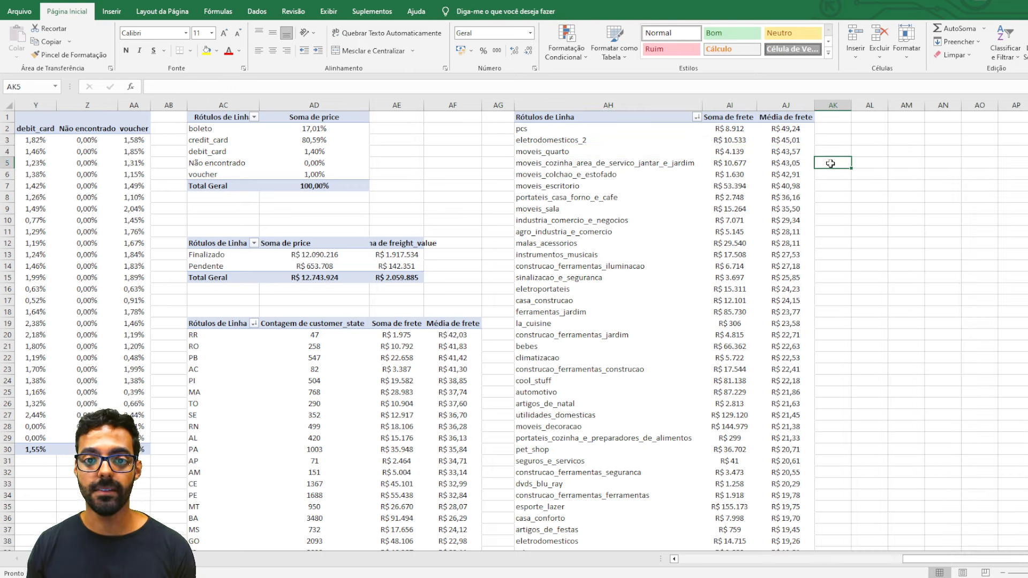
{"action": "key", "text": "alt+Tab"}
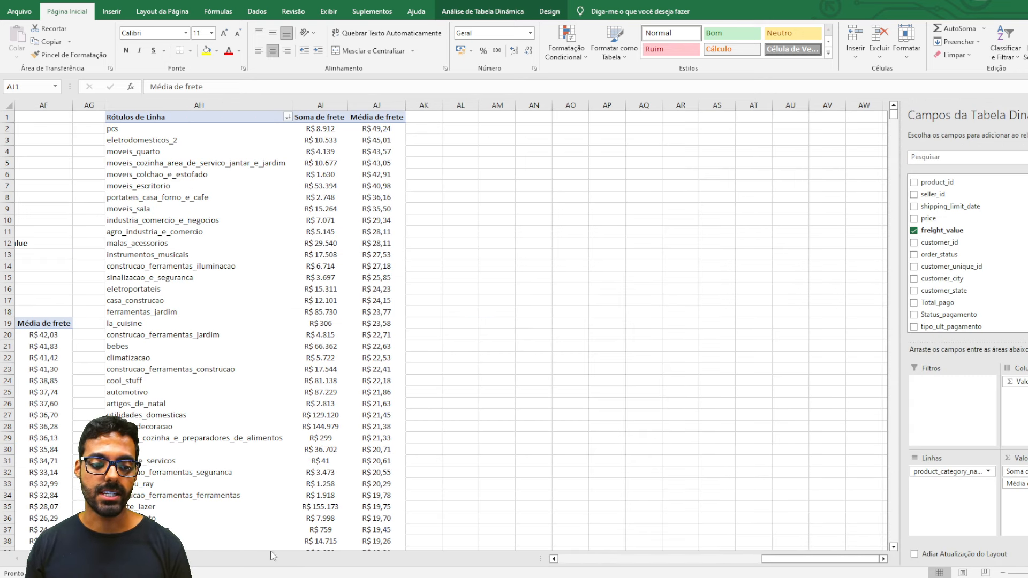
{"action": "left_click", "coordinate": [528, 153]}
{"action": "left_click", "coordinate": [495, 128]}
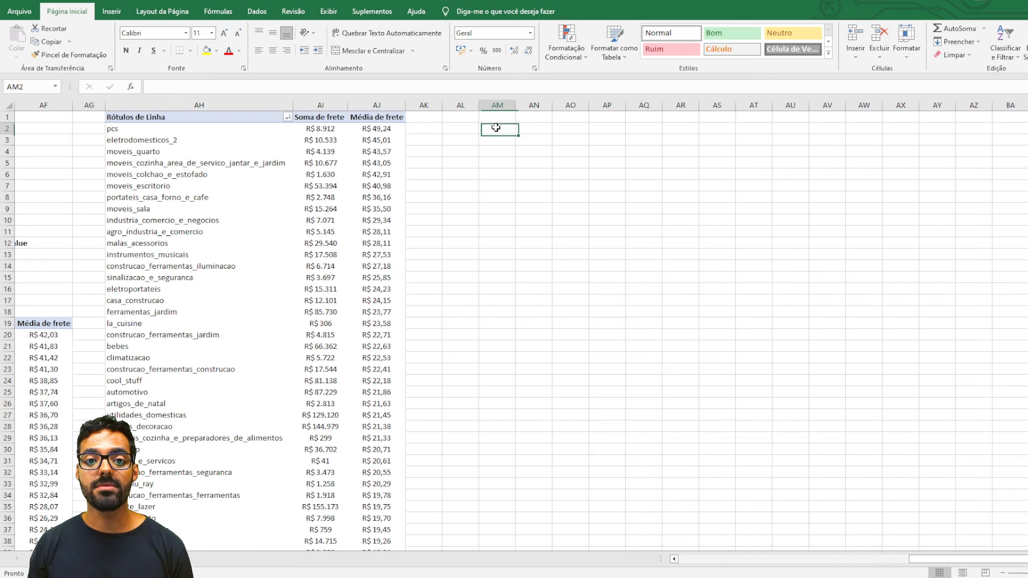
- Review the pivot table of payment types by state and the freight sums and averages by state from RR down to SP
{"action": "left_click_drag", "start_coordinate": [943, 559], "coordinate": [809, 564]}
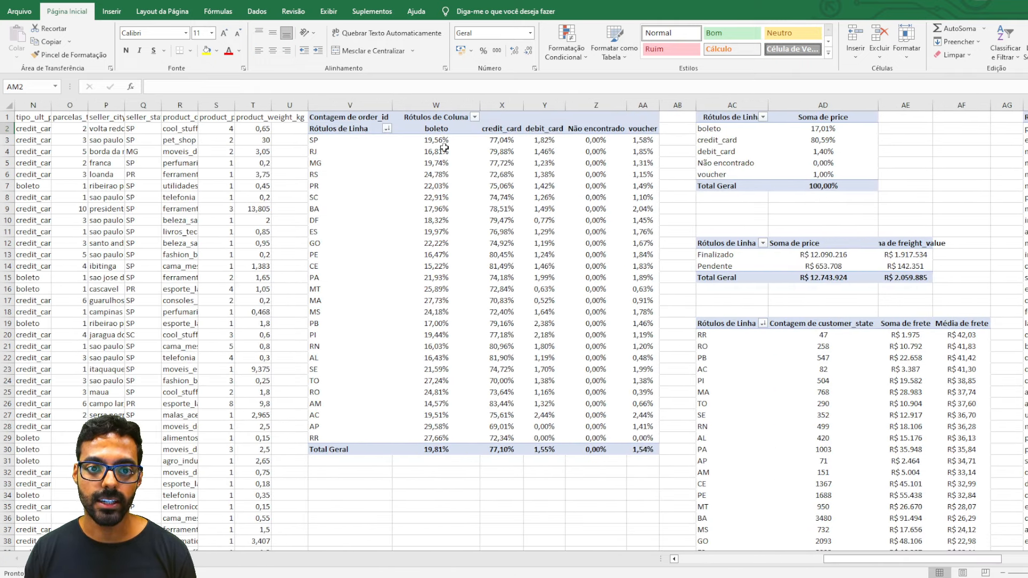
{"action": "left_click", "coordinate": [321, 138]}
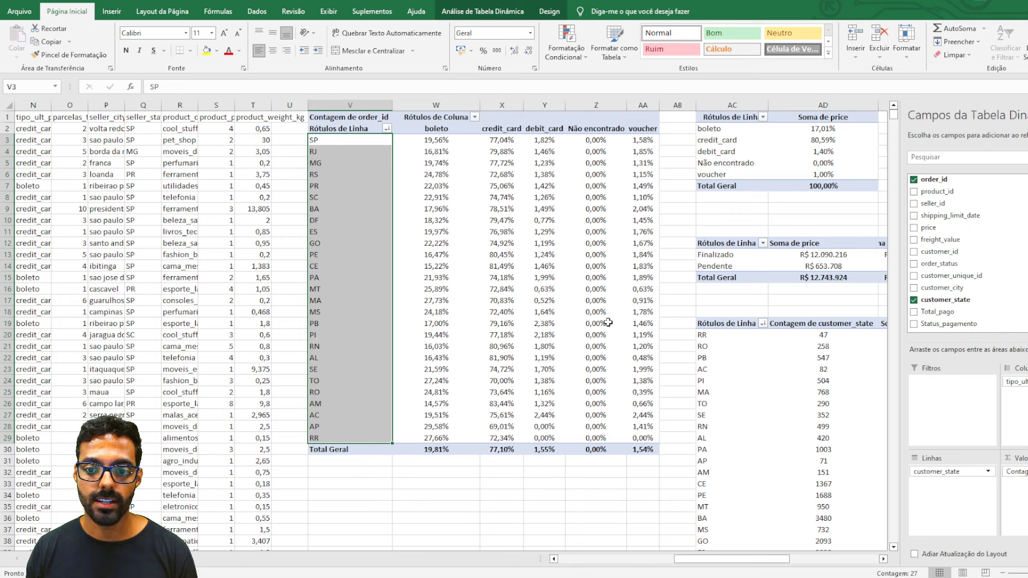
{"action": "left_click_drag", "start_coordinate": [666, 349], "coordinate": [787, 369]}
{"action": "left_click", "coordinate": [831, 350]}
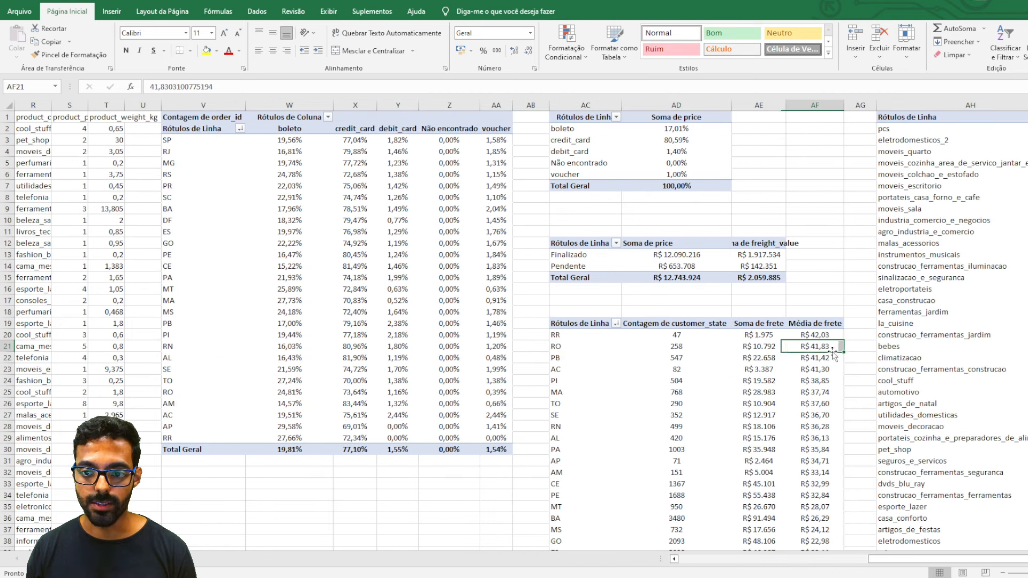
{"action": "key", "text": "Up"}
{"action": "scroll", "coordinate": [829, 354], "scroll_direction": "down", "scroll_amount": 1}
{"action": "left_click", "coordinate": [764, 300]}
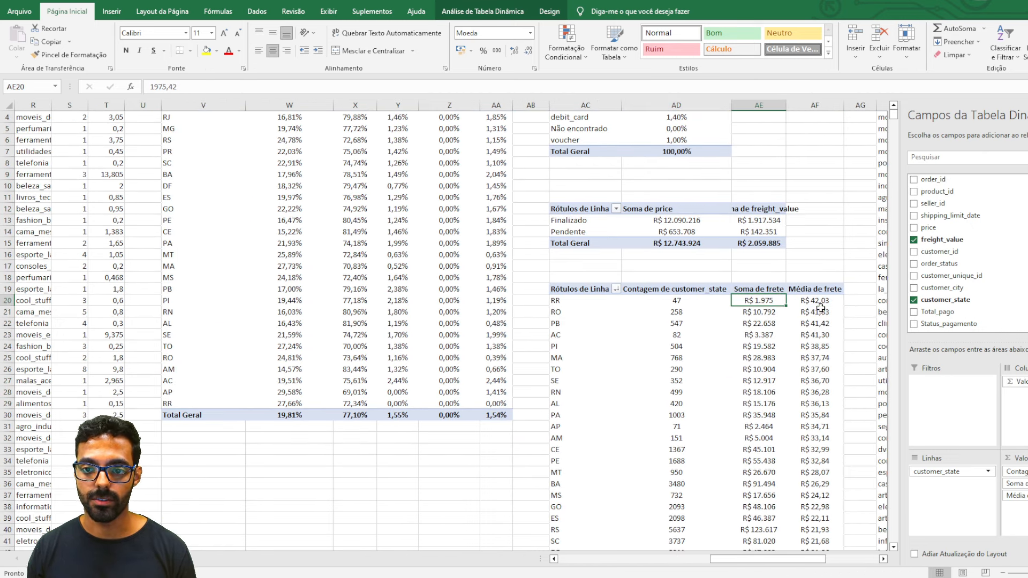
{"action": "scroll", "coordinate": [838, 395], "scroll_direction": "down", "scroll_amount": 2}
{"action": "left_click", "coordinate": [582, 525]}
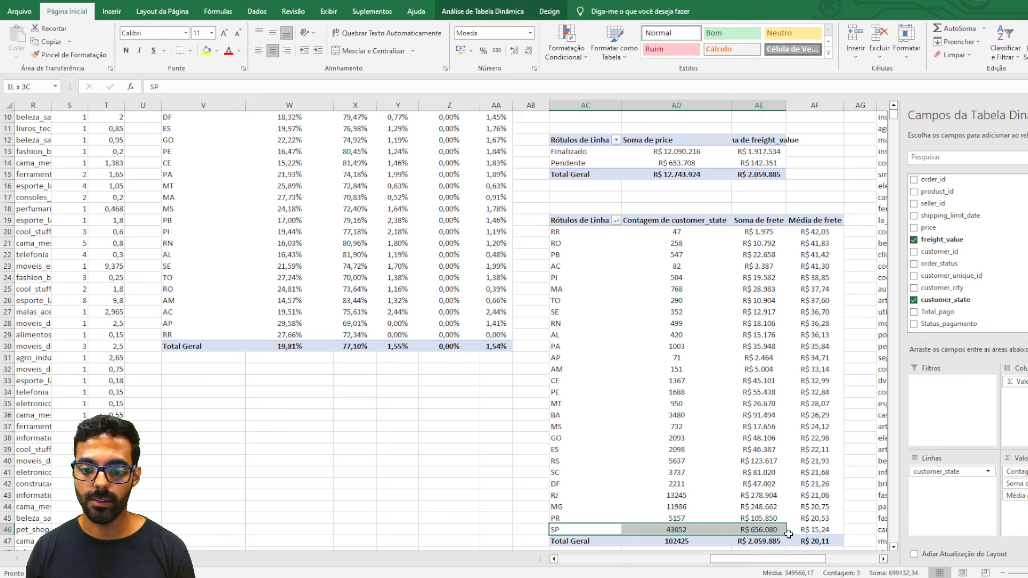
{"action": "left_click", "coordinate": [859, 506]}
{"action": "scroll", "coordinate": [871, 505], "scroll_direction": "up", "scroll_amount": 3}
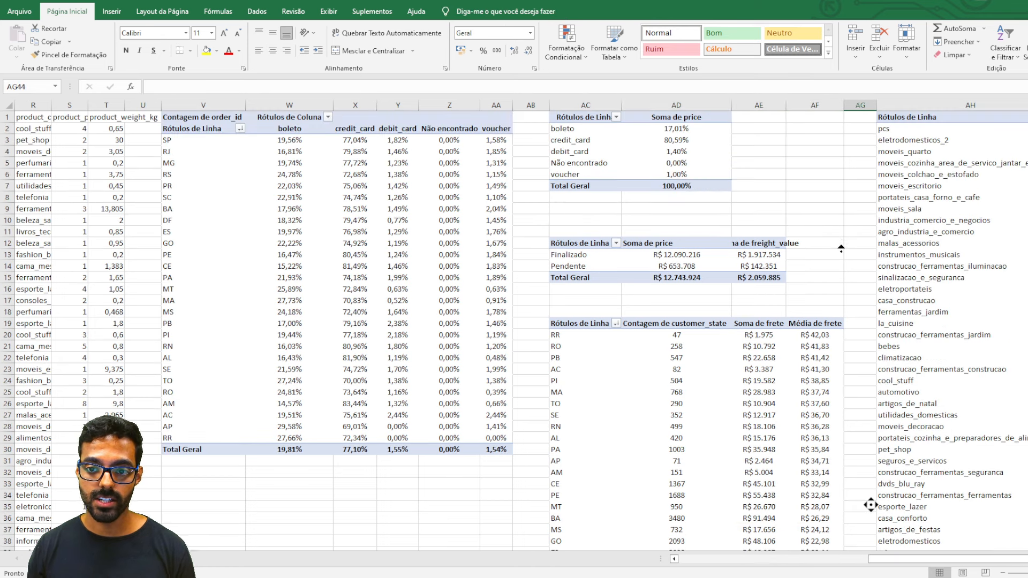
{"action": "left_click_drag", "start_coordinate": [1014, 560], "coordinate": [1027, 560]}
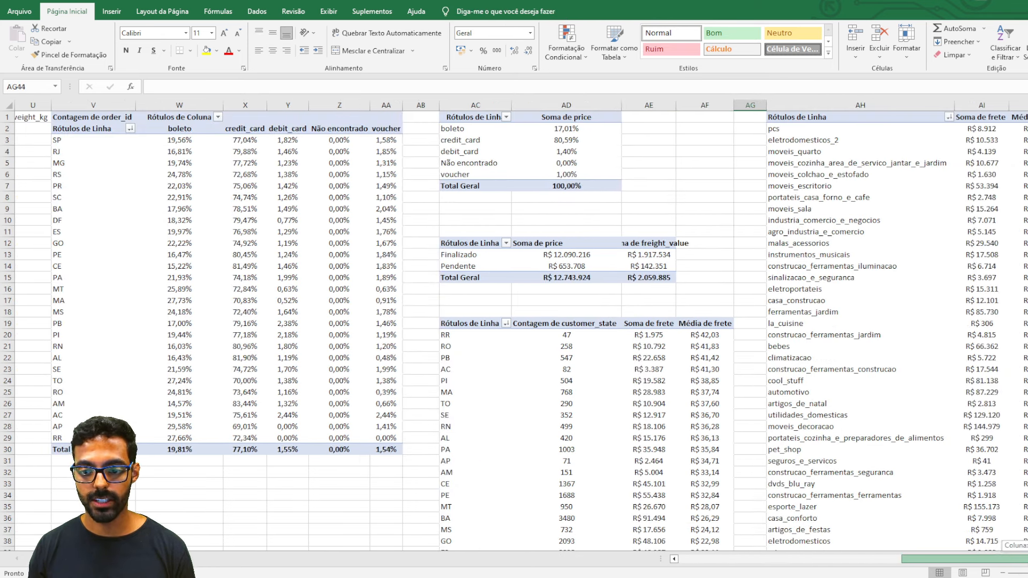
- Copy the payment-type pivot table with Soma de price to cell AL1, beside the product category table
{"action": "scroll", "coordinate": [521, 332], "scroll_direction": "right", "scroll_amount": 6}
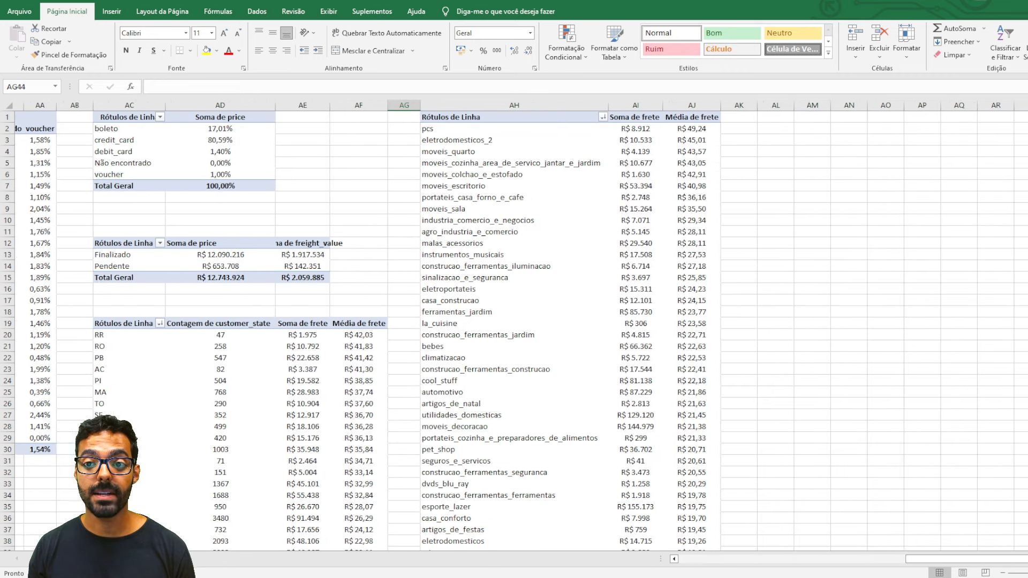
{"action": "left_click", "coordinate": [466, 119]}
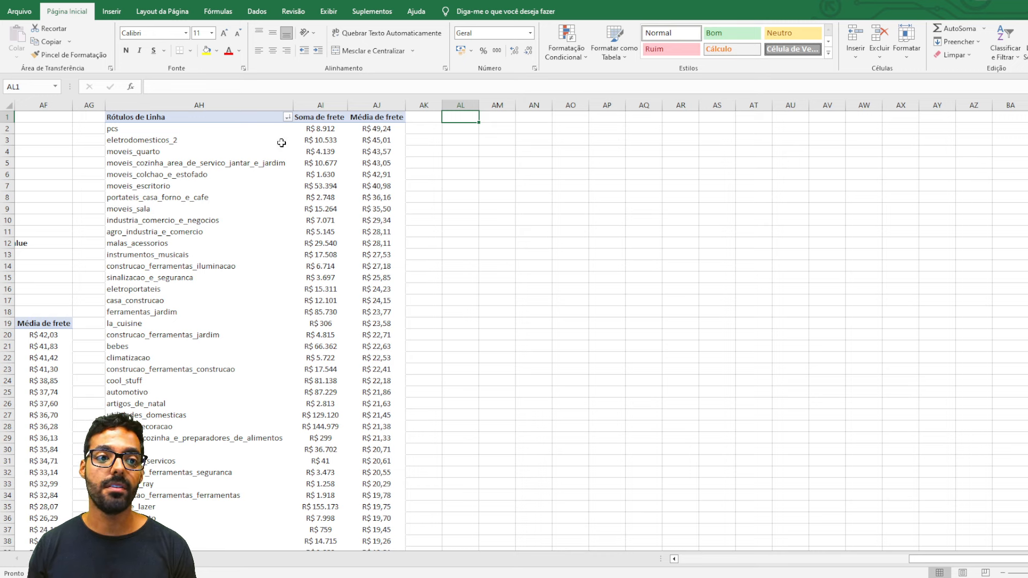
{"action": "middle_click", "coordinate": [475, 326]}
{"action": "middle_click", "coordinate": [431, 319]}
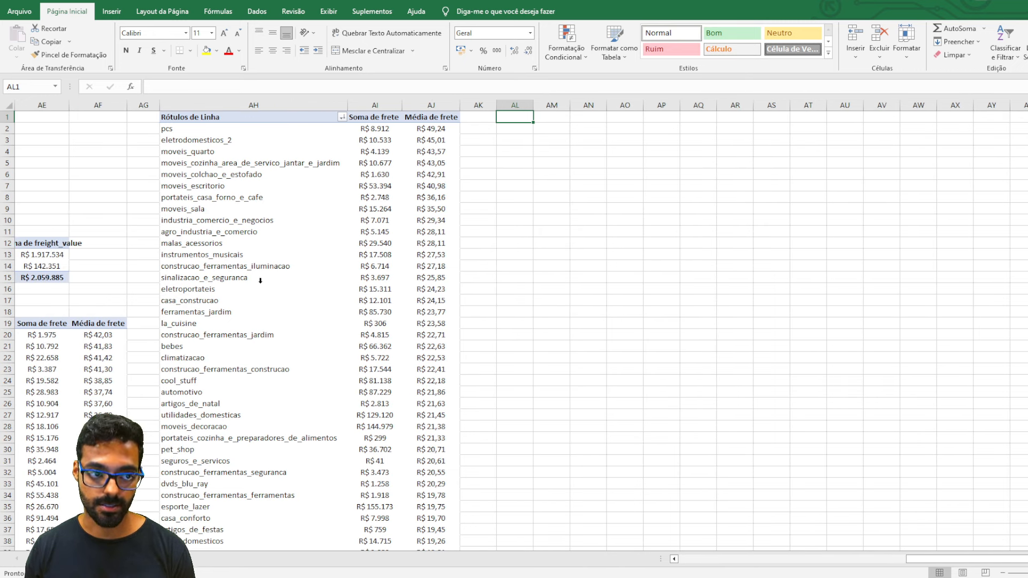
{"action": "left_click", "coordinate": [61, 274]}
{"action": "scroll", "coordinate": [124, 179], "scroll_direction": "left", "scroll_amount": 3}
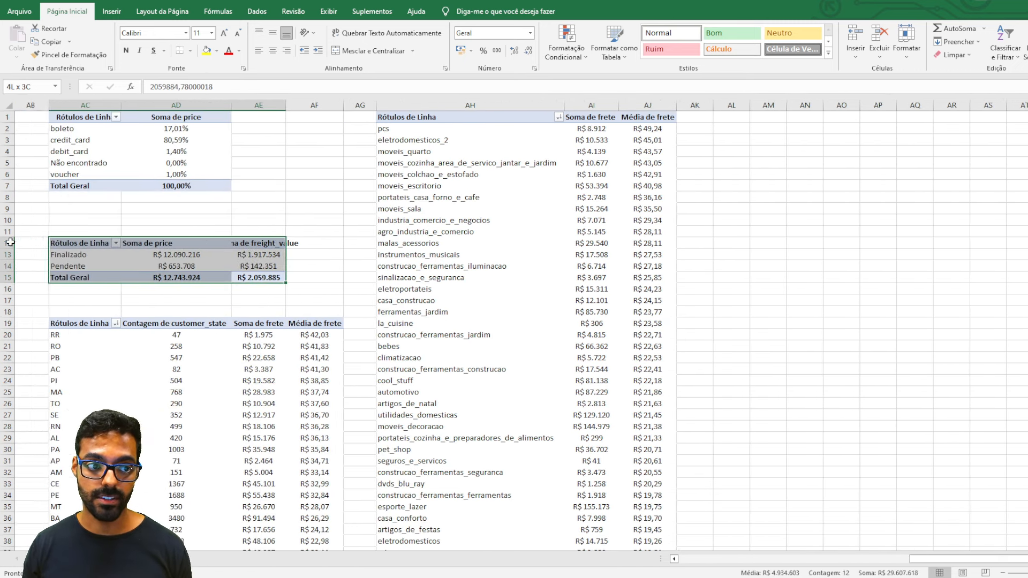
{"action": "left_click_drag", "start_coordinate": [124, 185], "coordinate": [214, 118]}
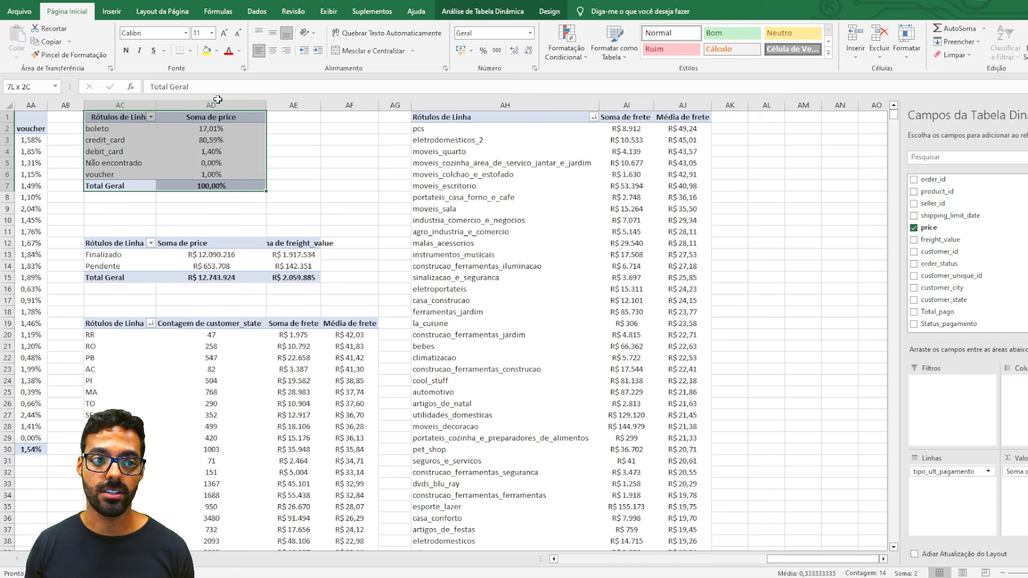
{"action": "key", "text": "ctrl+c"}
{"action": "left_click", "coordinate": [767, 117]}
{"action": "key", "text": "ctrl+v"}
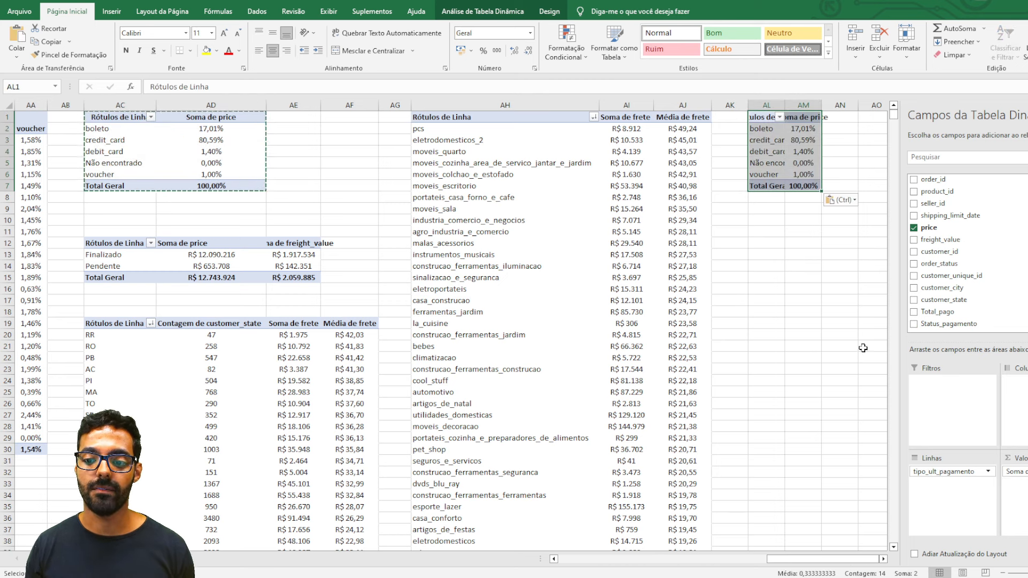
- Remove the price and tipo_ult_pagamento fields from the copied pivot table and use seller_state as its row field
{"action": "left_click", "coordinate": [883, 559]}
{"action": "left_click", "coordinate": [884, 559]}
{"action": "left_click", "coordinate": [883, 558]}
{"action": "left_click", "coordinate": [883, 559]}
{"action": "left_click", "coordinate": [884, 559]}
{"action": "left_click", "coordinate": [883, 558]}
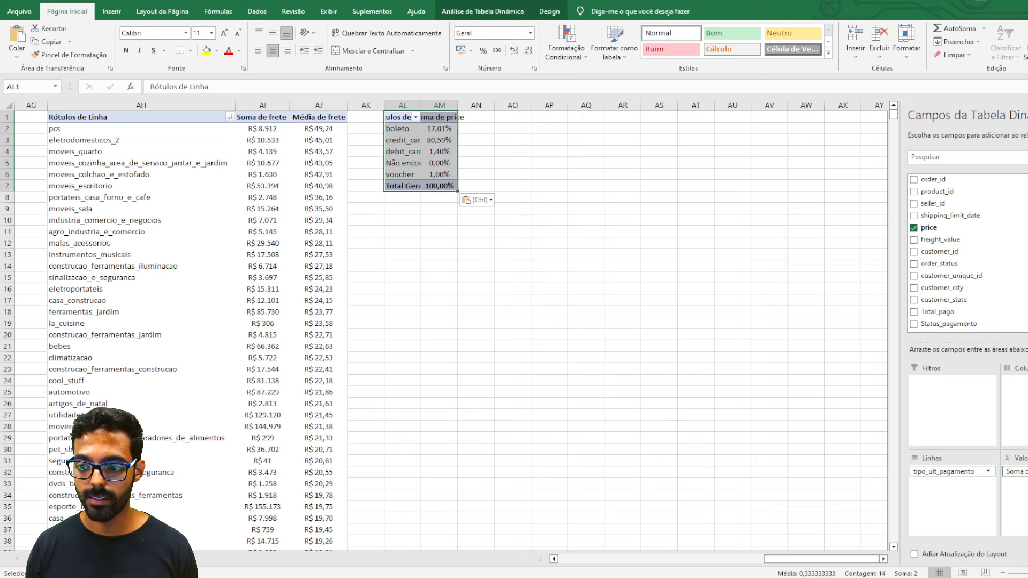
{"action": "left_click", "coordinate": [1014, 471]}
{"action": "left_click", "coordinate": [990, 444]}
{"action": "left_click", "coordinate": [950, 471]}
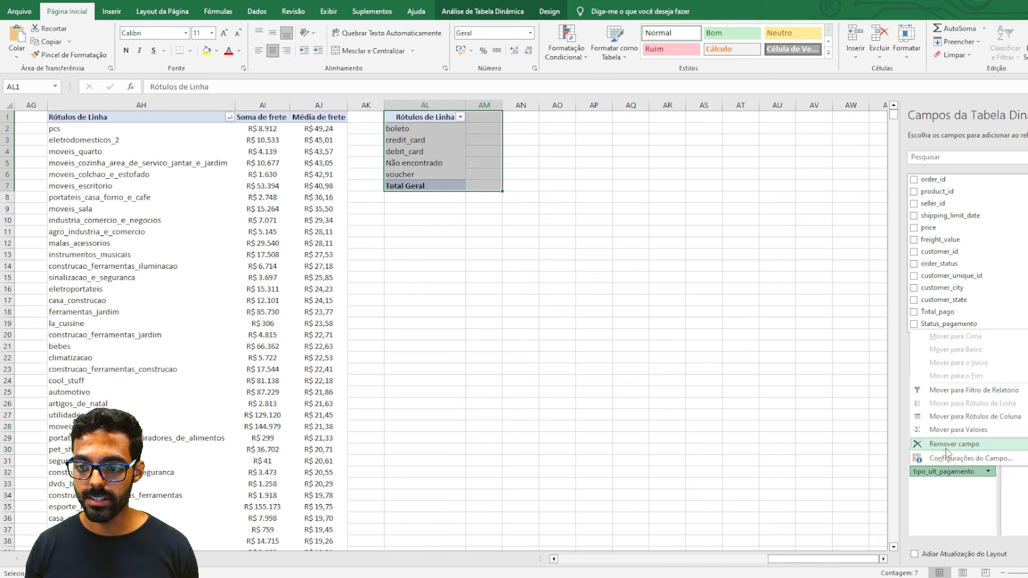
{"action": "left_click", "coordinate": [946, 449]}
{"action": "scroll", "coordinate": [956, 275], "scroll_direction": "down", "scroll_amount": 3}
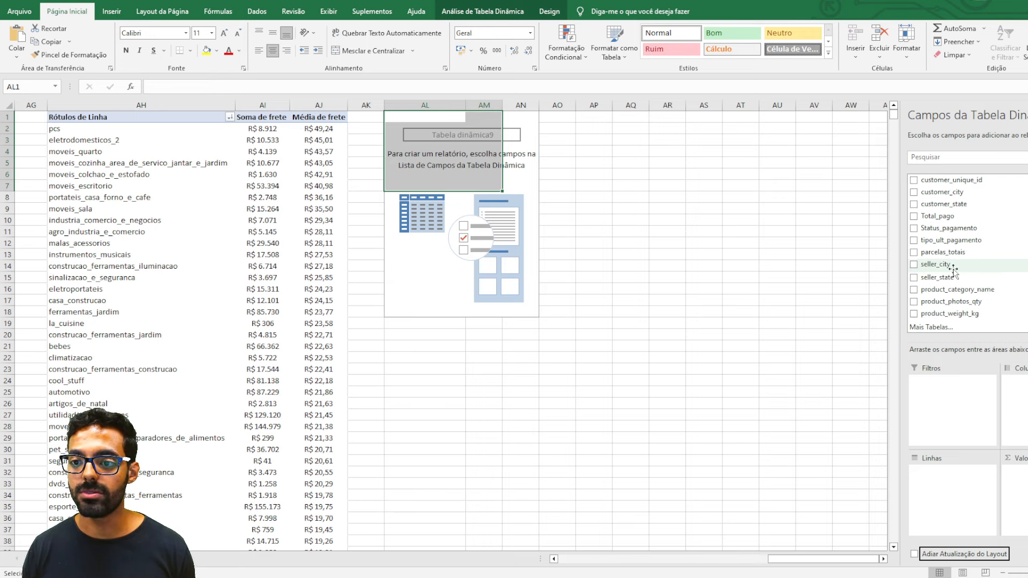
{"action": "left_click_drag", "start_coordinate": [955, 276], "coordinate": [956, 488]}
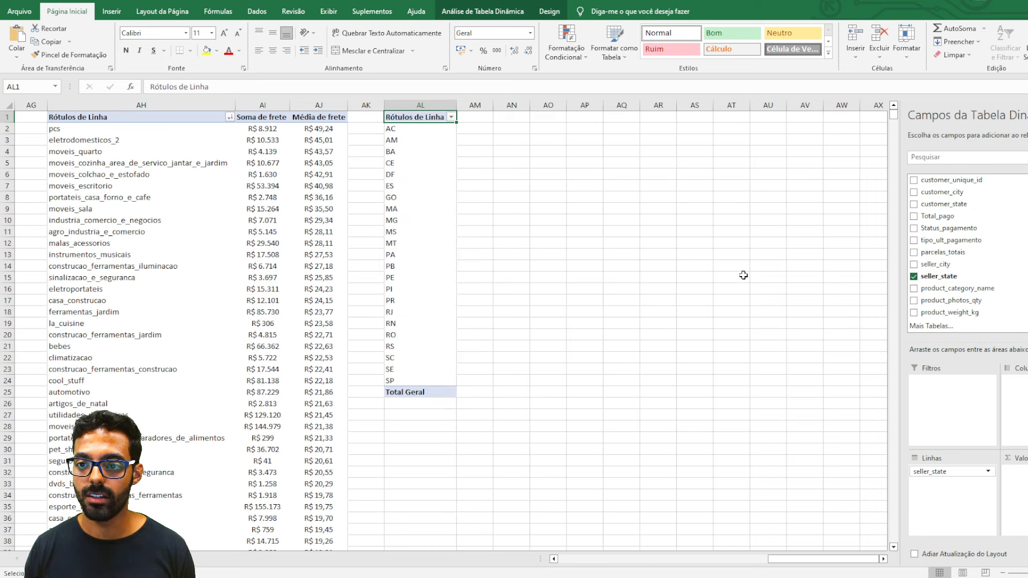
- Duplicate the seller_state pivot table at cell AP1
{"action": "left_click", "coordinate": [431, 123]}
{"action": "key", "text": "ctrl+c"}
{"action": "left_click", "coordinate": [596, 112]}
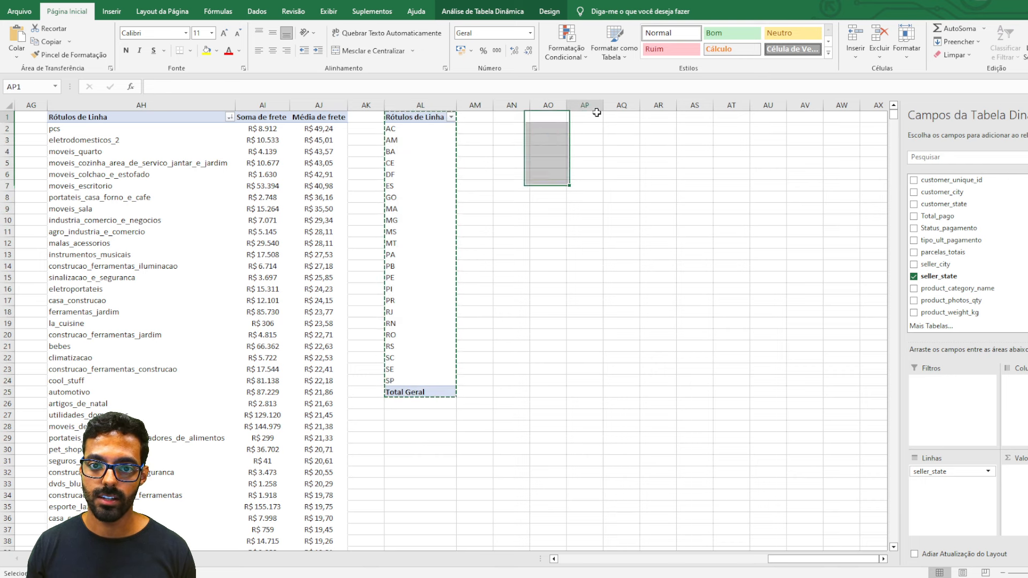
{"action": "key", "text": "ctrl+v"}
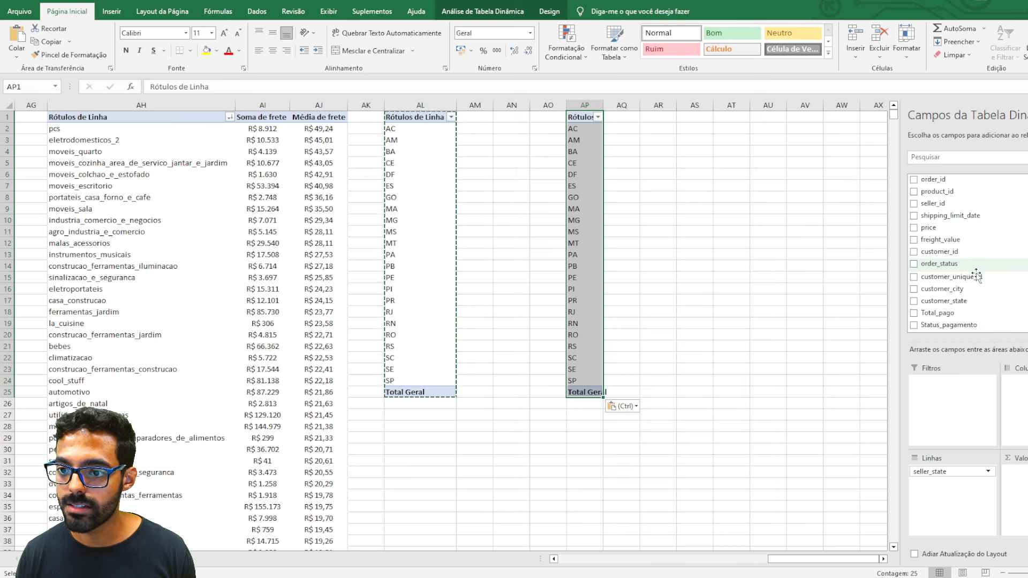
- Try adding a count of customer_state to the seller_state pivot table at AP1
{"action": "left_click_drag", "start_coordinate": [958, 301], "coordinate": [1014, 481]}
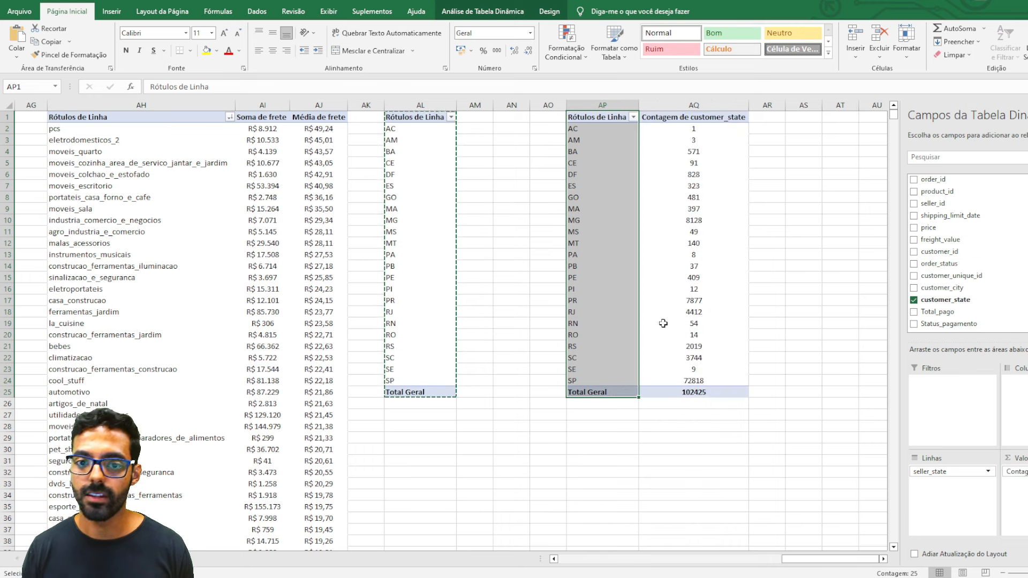
{"action": "left_click", "coordinate": [511, 415]}
{"action": "key", "text": "Escape"}
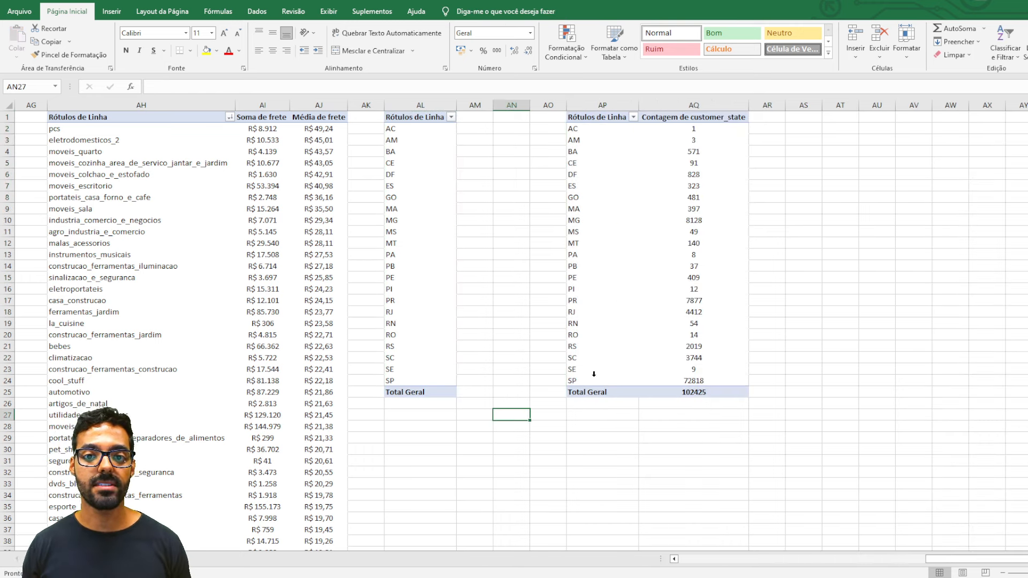
{"action": "left_click_drag", "start_coordinate": [596, 130], "coordinate": [580, 381]}
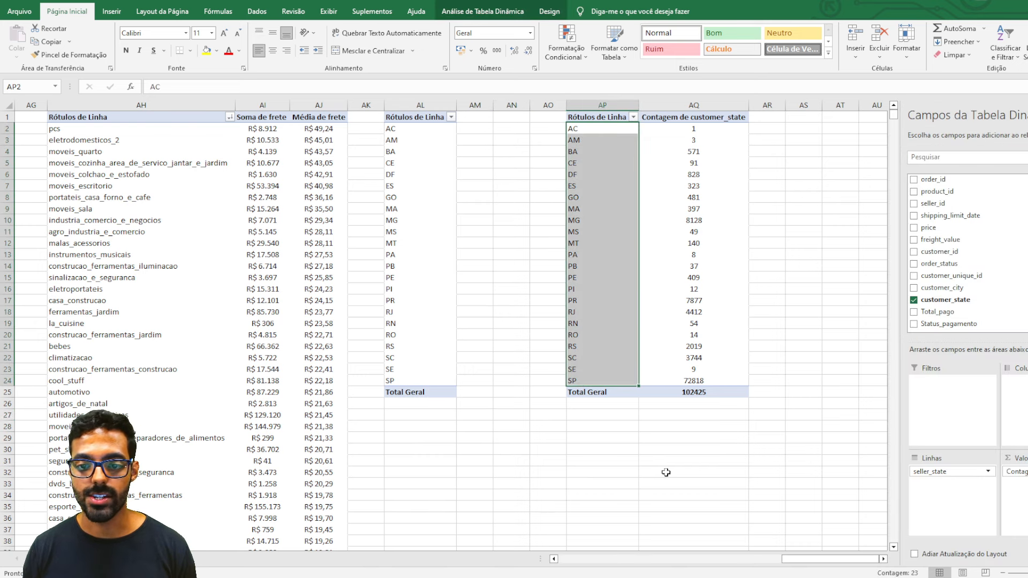
{"action": "left_click", "coordinate": [625, 429]}
- Remove the customer_state count from the pivot table at AP1
{"action": "left_click", "coordinate": [680, 116]}
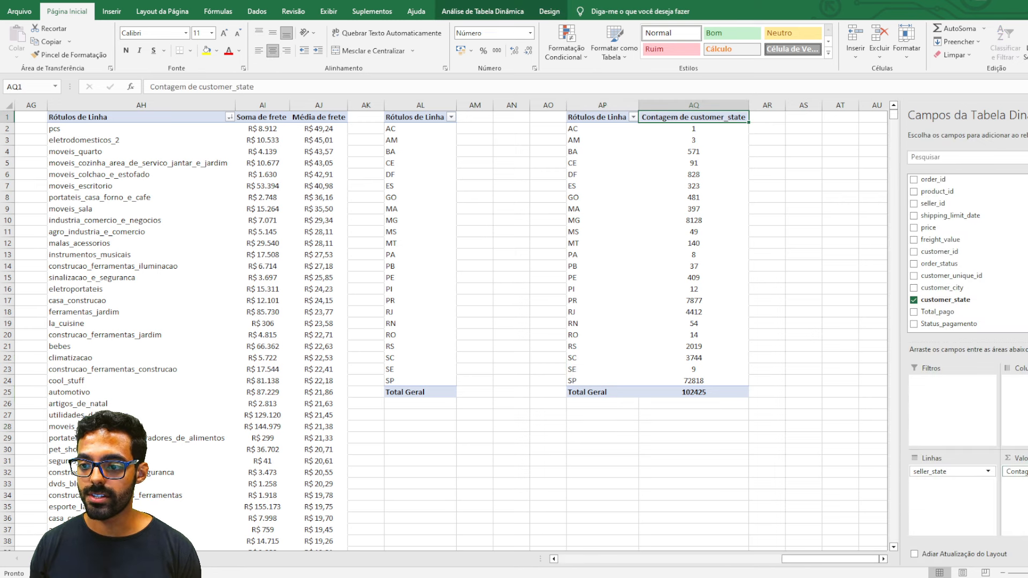
{"action": "left_click", "coordinate": [1014, 471]}
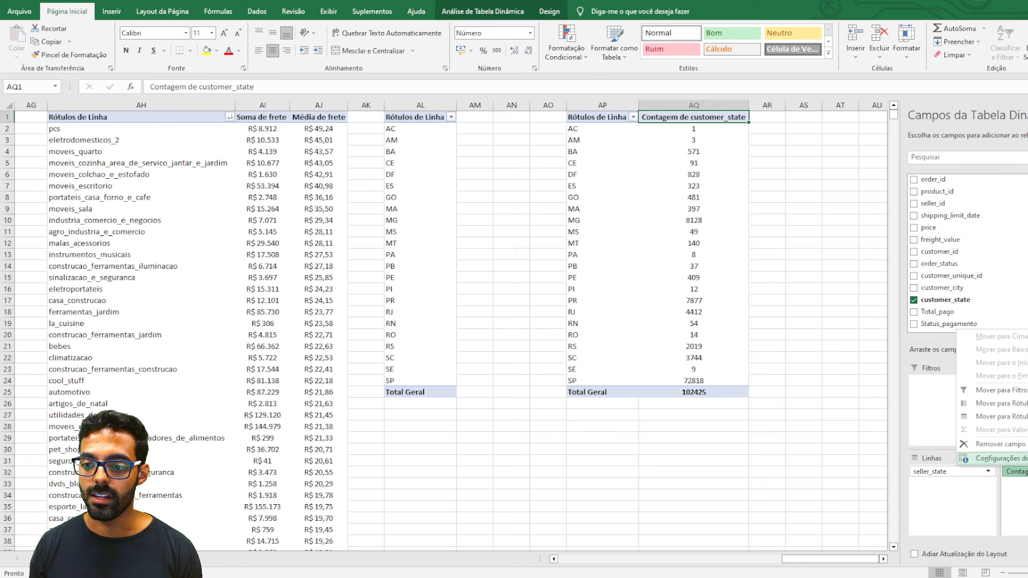
{"action": "left_click", "coordinate": [995, 443]}
{"action": "left_click", "coordinate": [488, 163]}
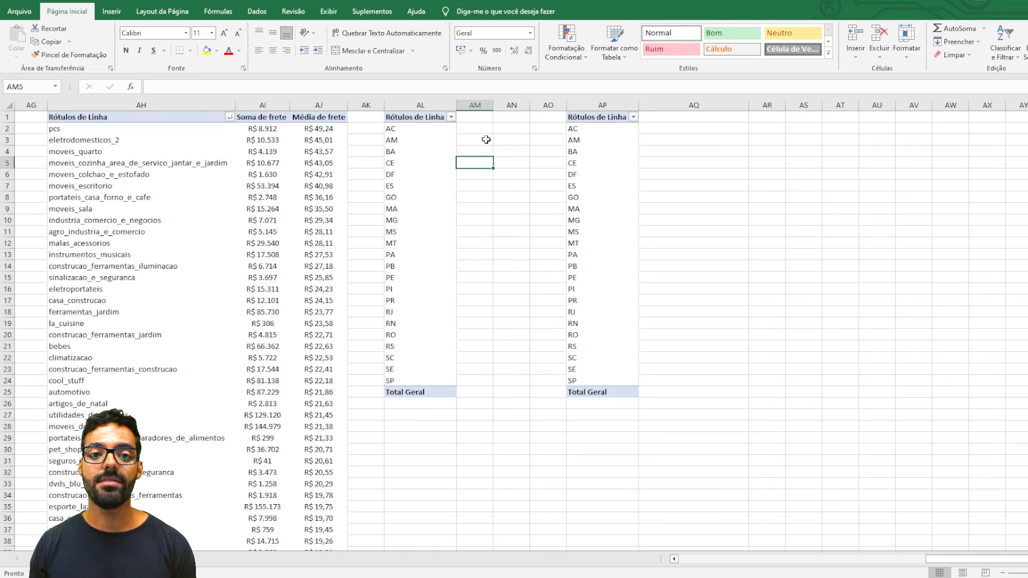
{"action": "left_click", "coordinate": [449, 130]}
{"action": "left_click", "coordinate": [421, 116]}
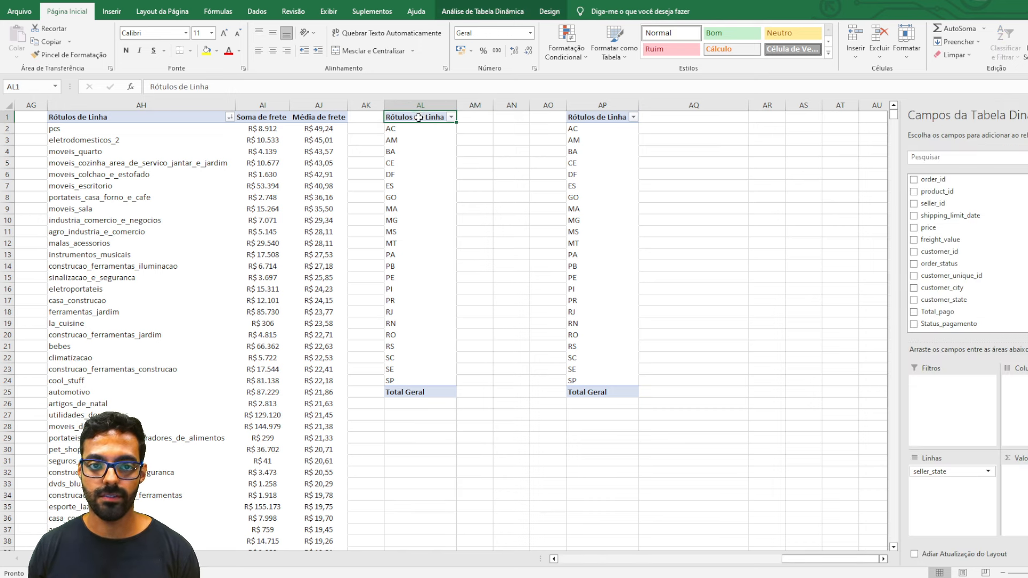
{"action": "left_click_drag", "start_coordinate": [591, 120], "coordinate": [595, 394]}
{"action": "left_click", "coordinate": [539, 345]}
{"action": "left_click", "coordinate": [426, 117]}
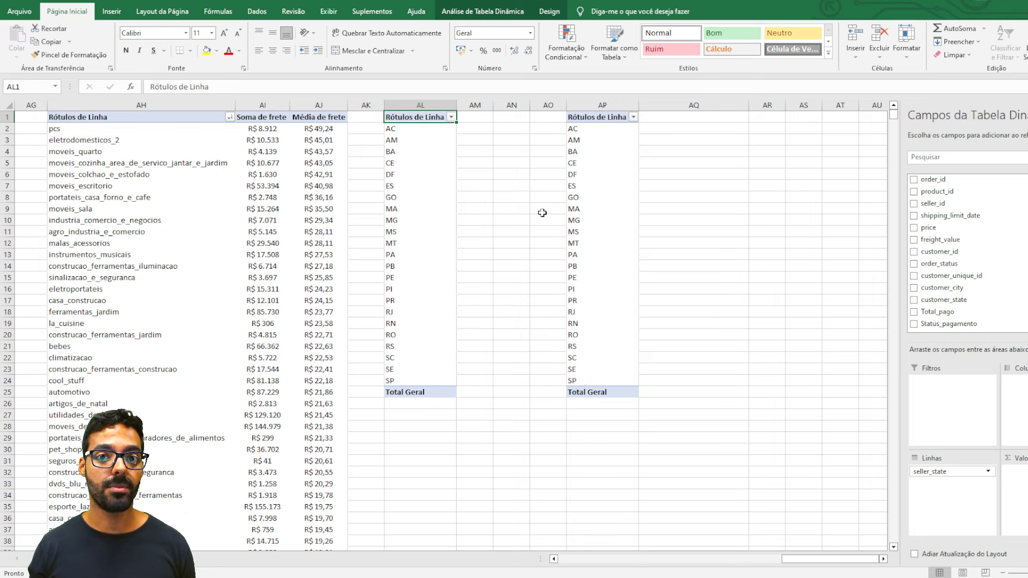
{"action": "left_click", "coordinate": [421, 129]}
- Add a count of seller_state as the values of the pivot table at AL1
{"action": "left_click", "coordinate": [419, 117]}
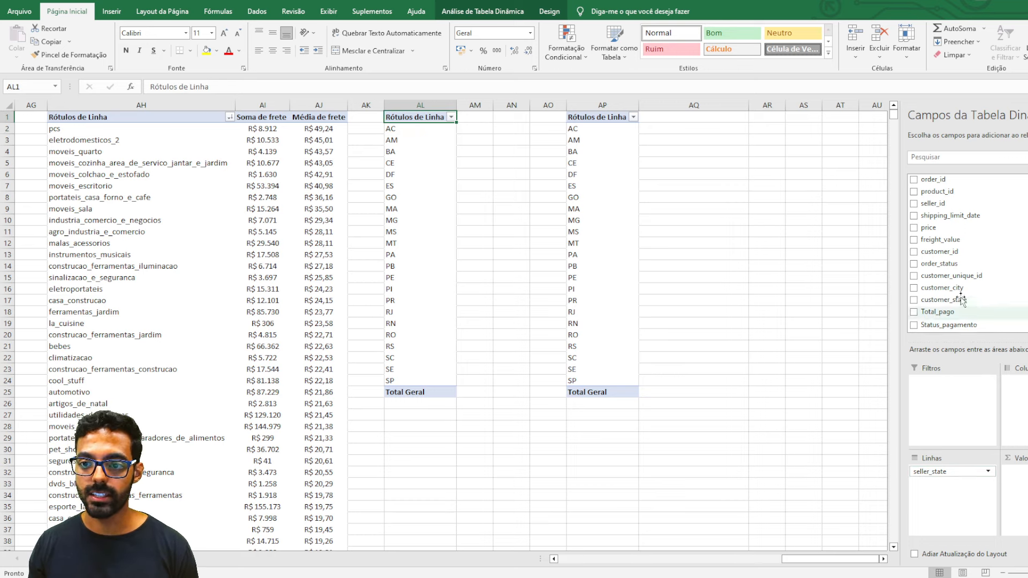
{"action": "scroll", "coordinate": [957, 294], "scroll_direction": "down", "scroll_amount": 3}
{"action": "left_click_drag", "start_coordinate": [957, 293], "coordinate": [1014, 471]}
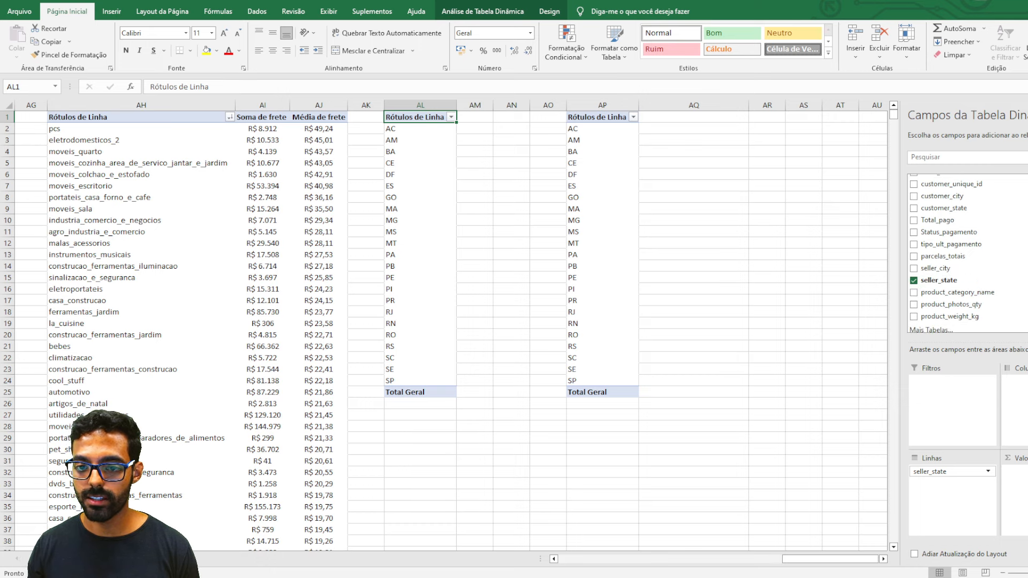
- Replace seller_state with customer_state as the row field of the pivot table at AP1 and add a count of customer_state as values
{"action": "left_click", "coordinate": [656, 117]}
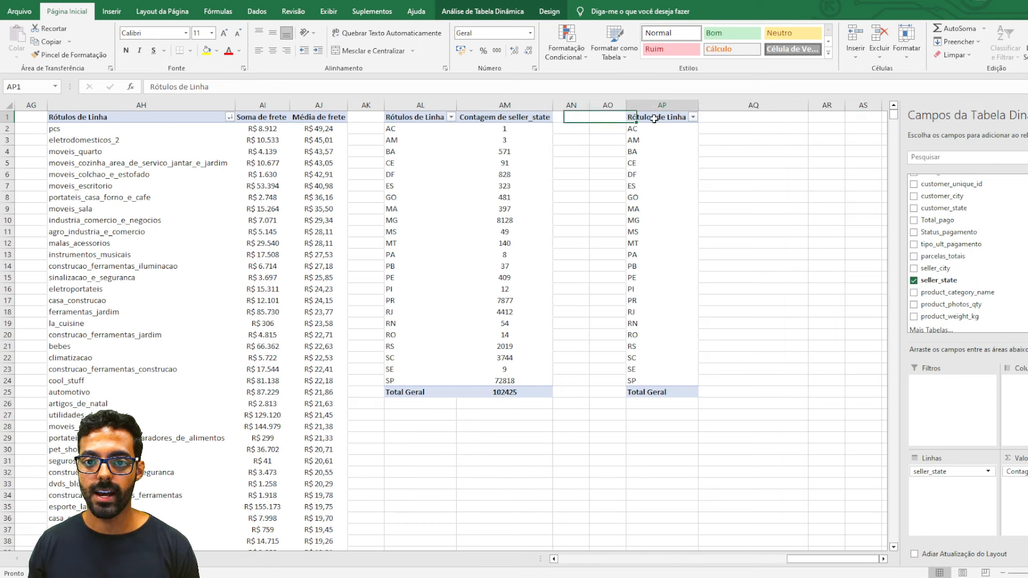
{"action": "scroll", "coordinate": [948, 294], "scroll_direction": "down", "scroll_amount": 3}
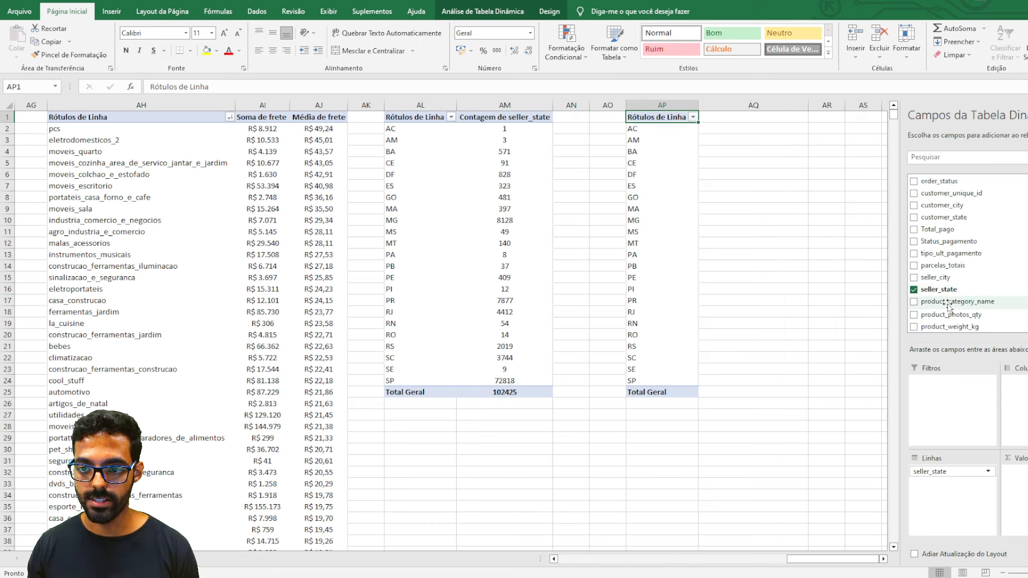
{"action": "left_click", "coordinate": [990, 473]}
{"action": "left_click", "coordinate": [979, 443]}
{"action": "scroll", "coordinate": [973, 266], "scroll_direction": "up", "scroll_amount": 2}
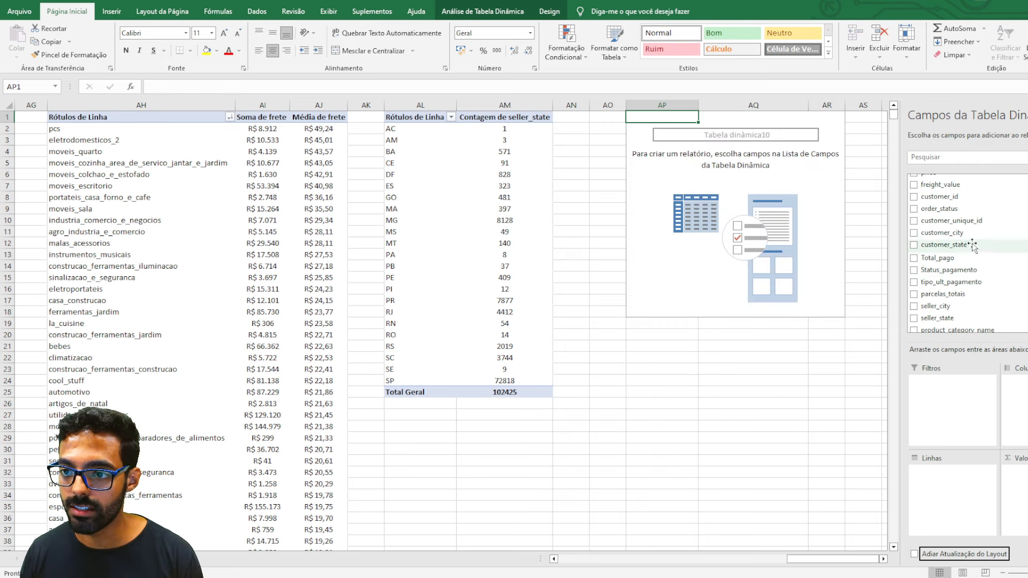
{"action": "left_click_drag", "start_coordinate": [972, 245], "coordinate": [963, 493]}
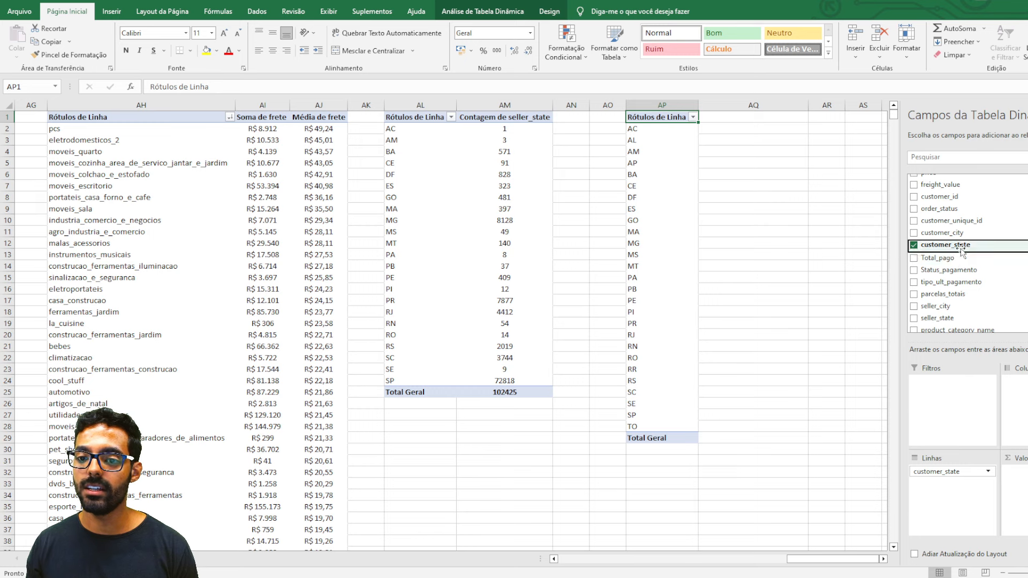
{"action": "left_click_drag", "start_coordinate": [958, 246], "coordinate": [1020, 499]}
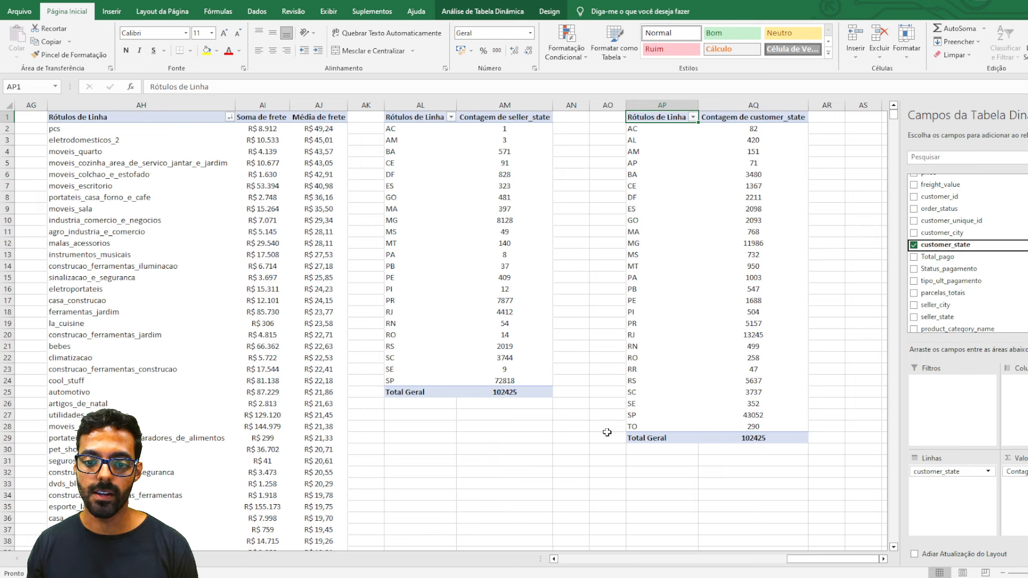
- Compare the states listed and their counts in the customer_state and seller_state pivot tables
{"action": "left_click_drag", "start_coordinate": [634, 128], "coordinate": [749, 381]}
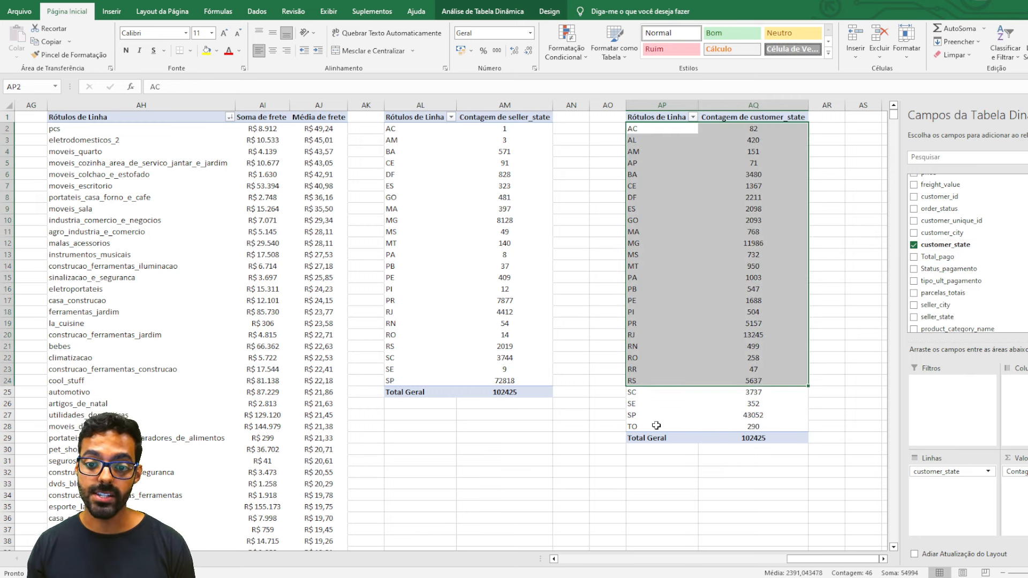
{"action": "left_click_drag", "start_coordinate": [656, 426], "coordinate": [659, 129]}
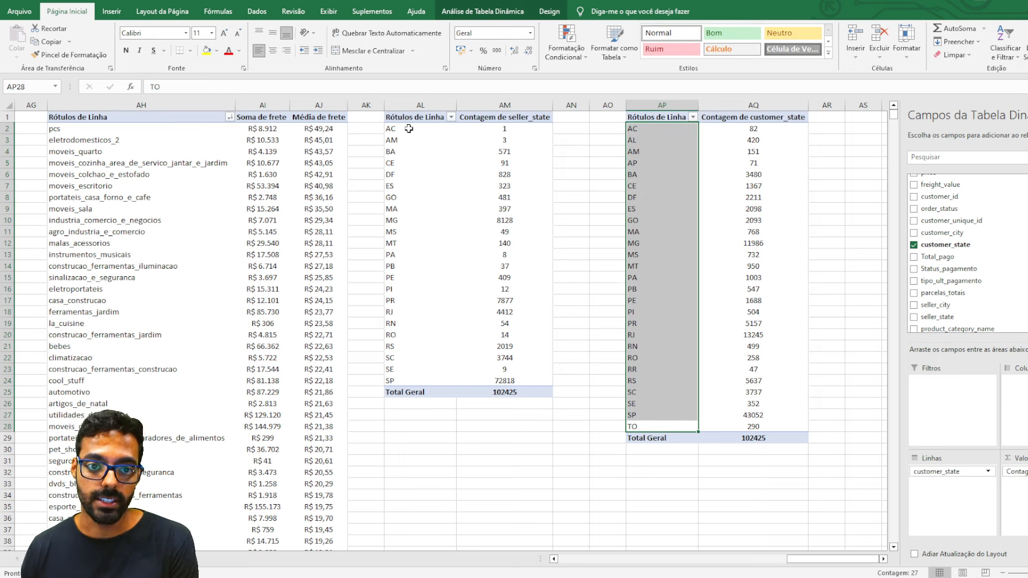
{"action": "left_click_drag", "start_coordinate": [408, 129], "coordinate": [421, 381]}
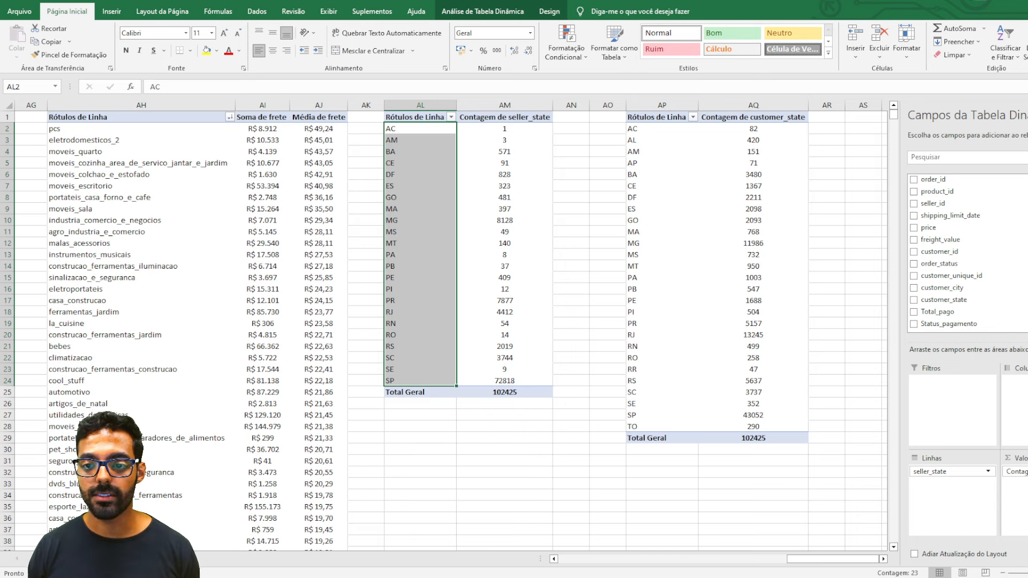
{"action": "left_click", "coordinate": [580, 195]}
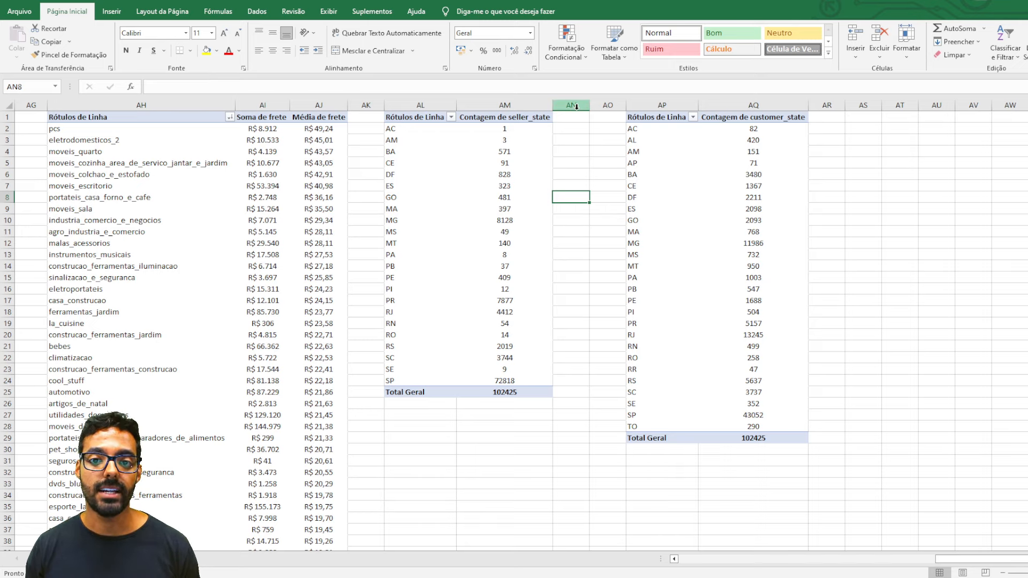
{"action": "left_click", "coordinate": [588, 148]}
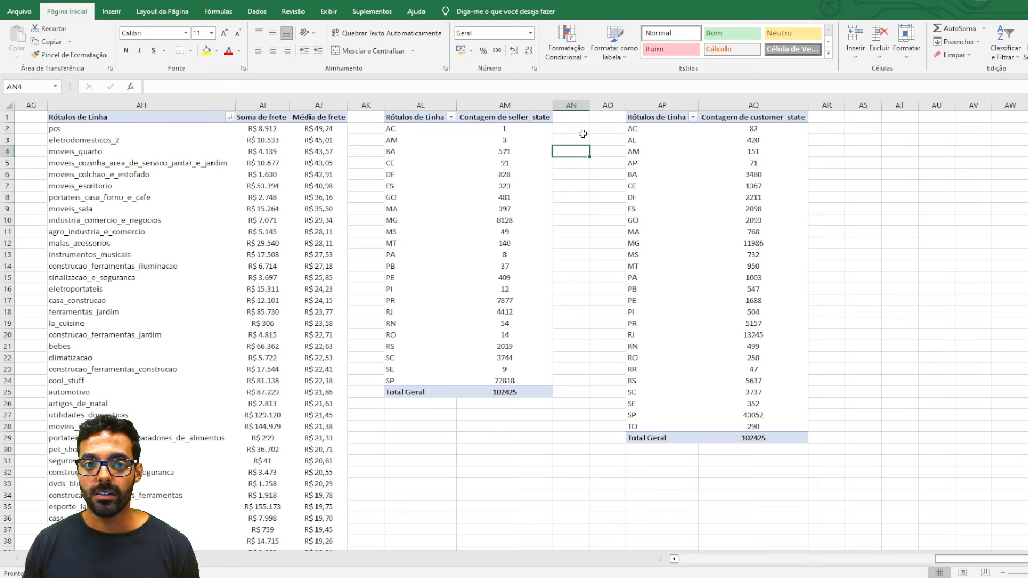
{"action": "left_click", "coordinate": [822, 140]}
{"action": "left_click", "coordinate": [835, 129]}
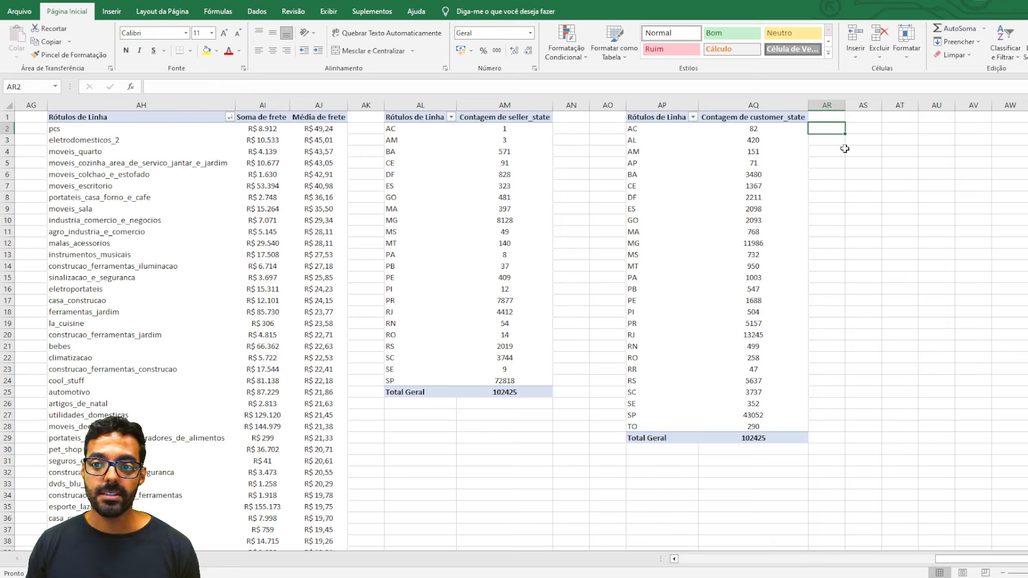
{"action": "left_click_drag", "start_coordinate": [420, 105], "coordinate": [505, 105]}
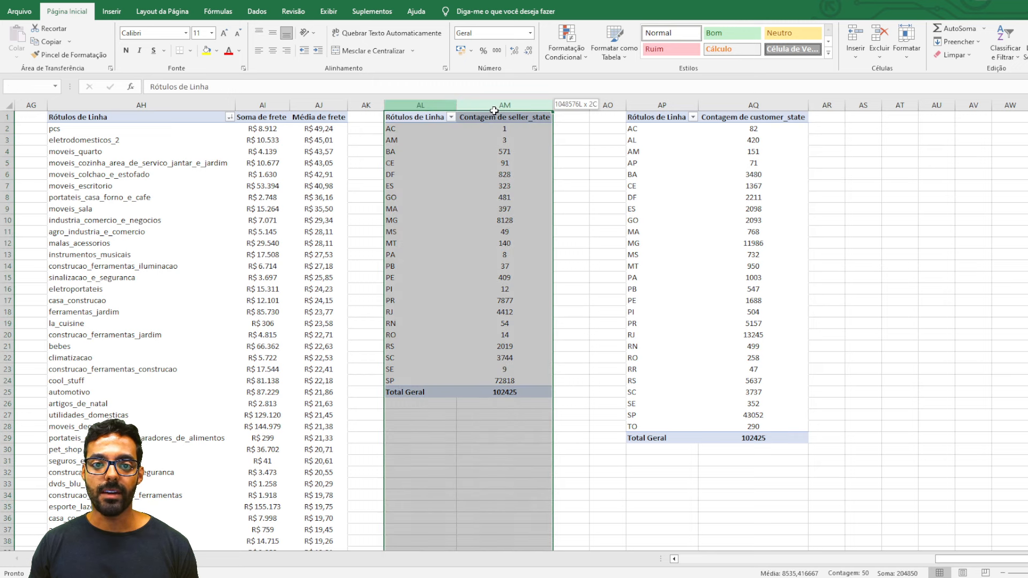
{"action": "left_click", "coordinate": [833, 130]}
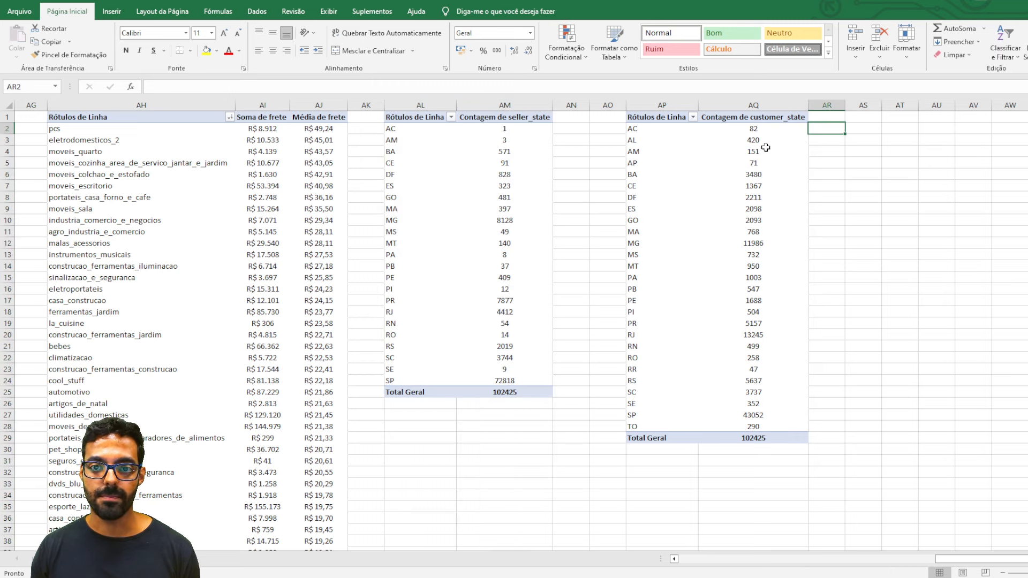
- Show the seller_state counts in the pivot table at AL1 as a percentage of the column total
{"action": "left_click", "coordinate": [502, 131]}
{"action": "right_click", "coordinate": [501, 131]}
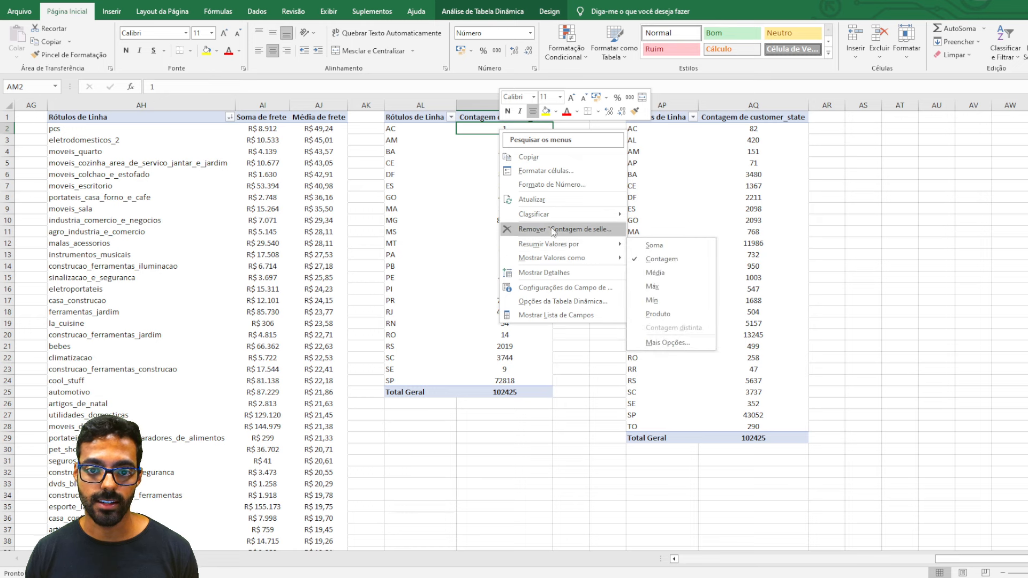
{"action": "mouse_move", "coordinate": [609, 261]}
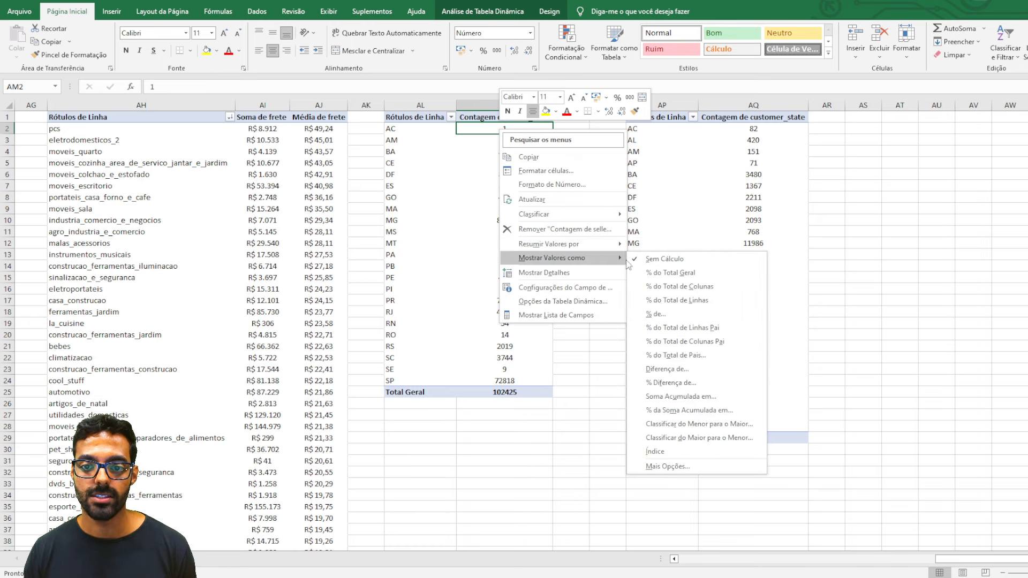
{"action": "left_click", "coordinate": [664, 288]}
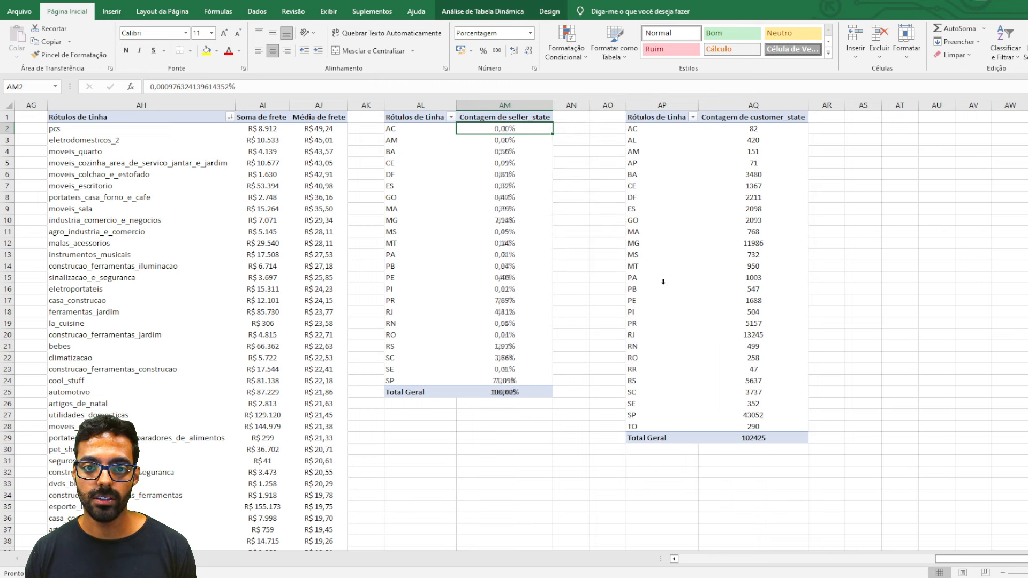
{"action": "left_click", "coordinate": [494, 381]}
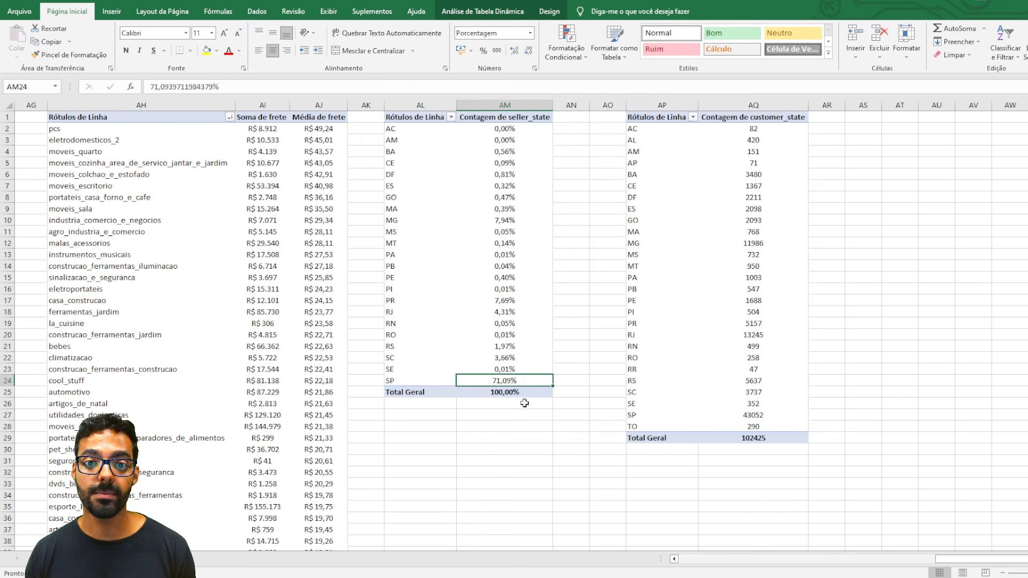
- Show the customer_state counts as a percentage of the column total and compare the SP share in both pivot tables
{"action": "right_click", "coordinate": [777, 177]}
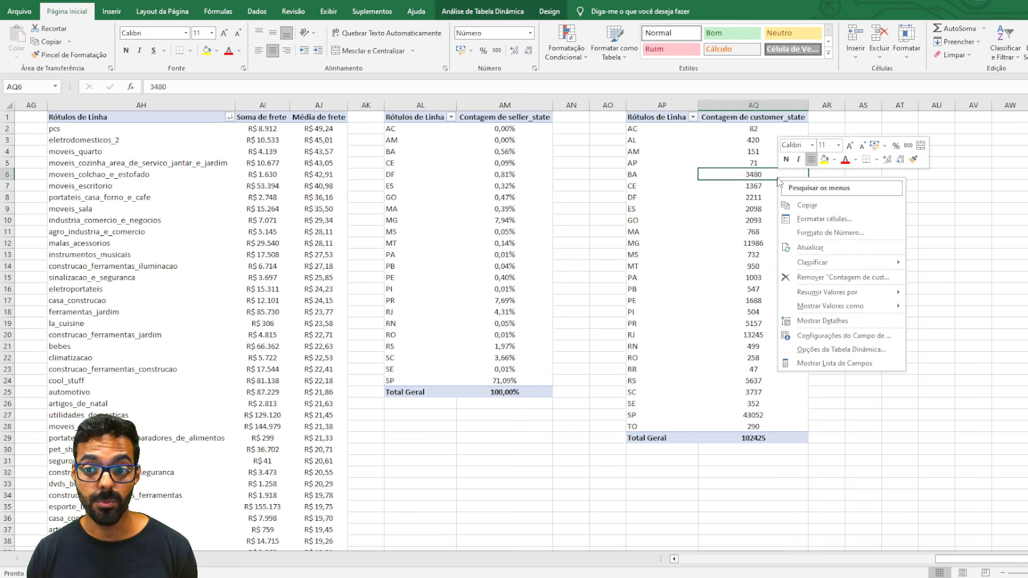
{"action": "mouse_move", "coordinate": [855, 312]}
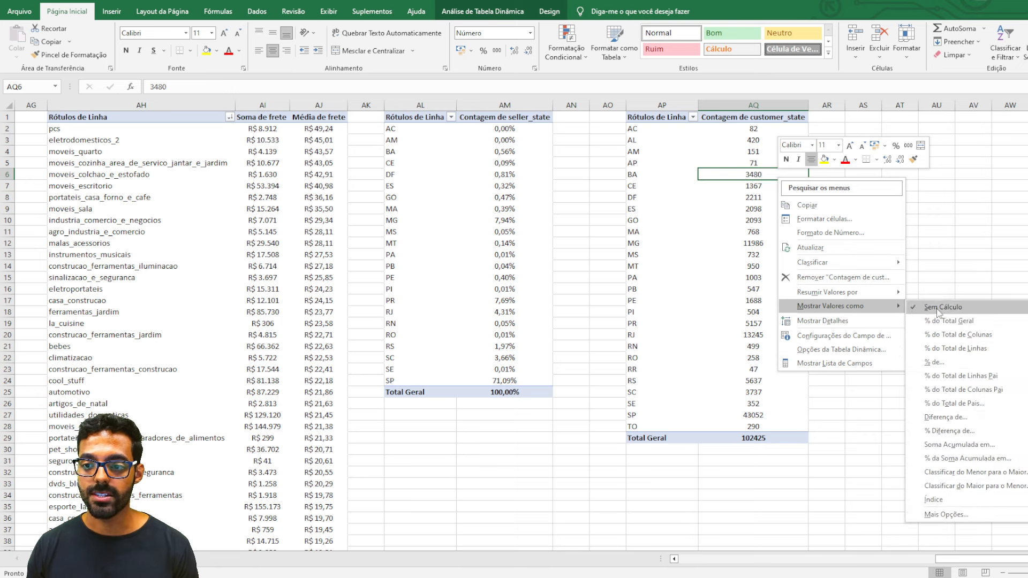
{"action": "left_click", "coordinate": [978, 340]}
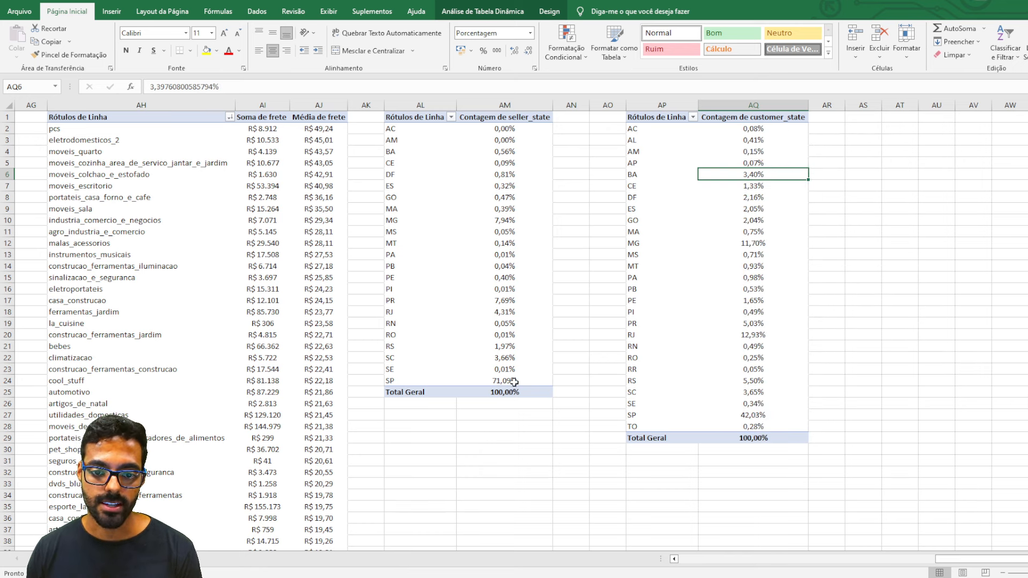
{"action": "left_click_drag", "start_coordinate": [512, 381], "coordinate": [432, 379]}
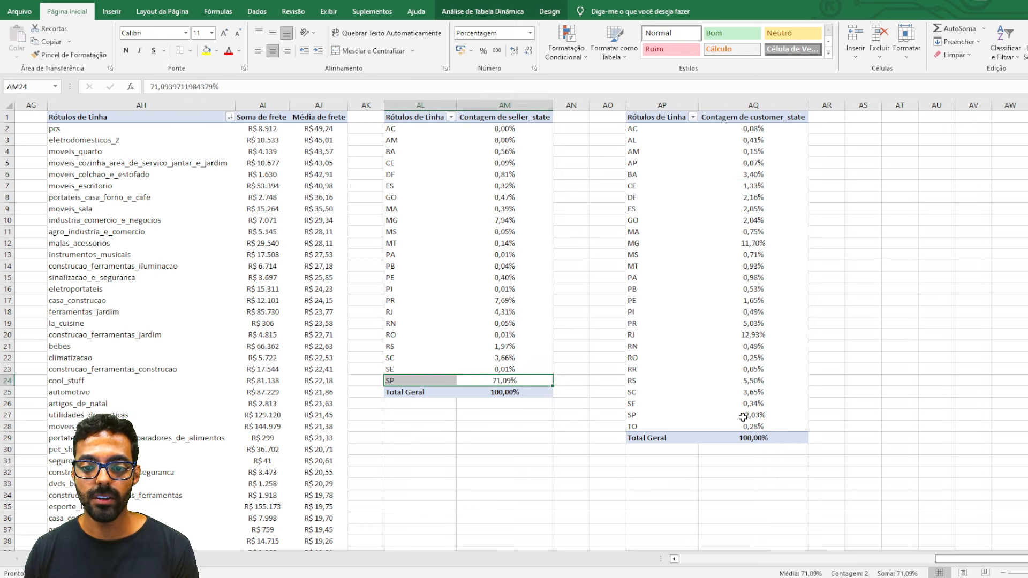
{"action": "left_click_drag", "start_coordinate": [754, 415], "coordinate": [668, 413]}
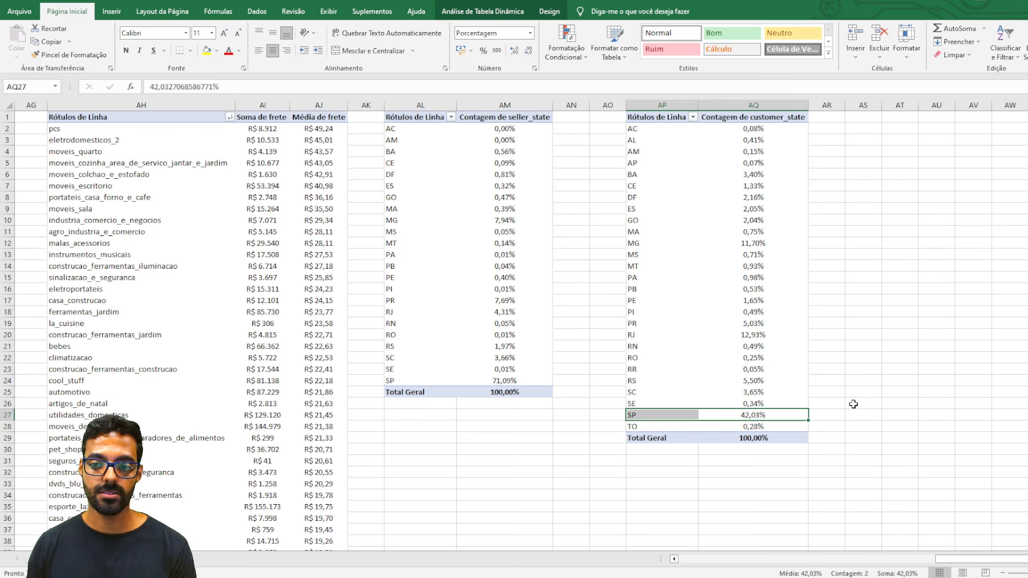
- Enter =PROCV(AP2;AL:AM;2;0) in AR2 to look up each customer state's seller share
{"action": "left_click", "coordinate": [837, 131]}
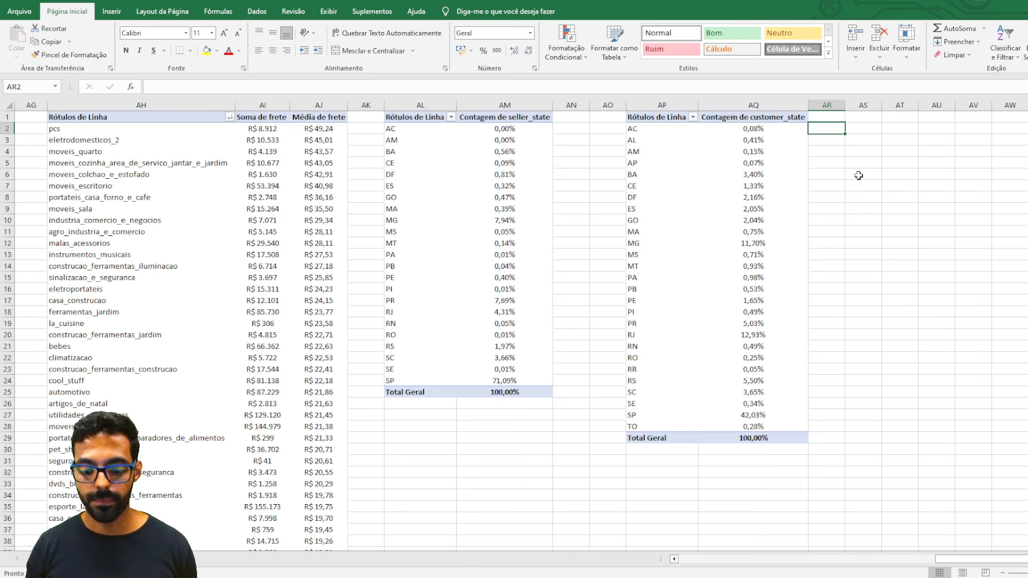
{"action": "type", "text": "=PROCV("}
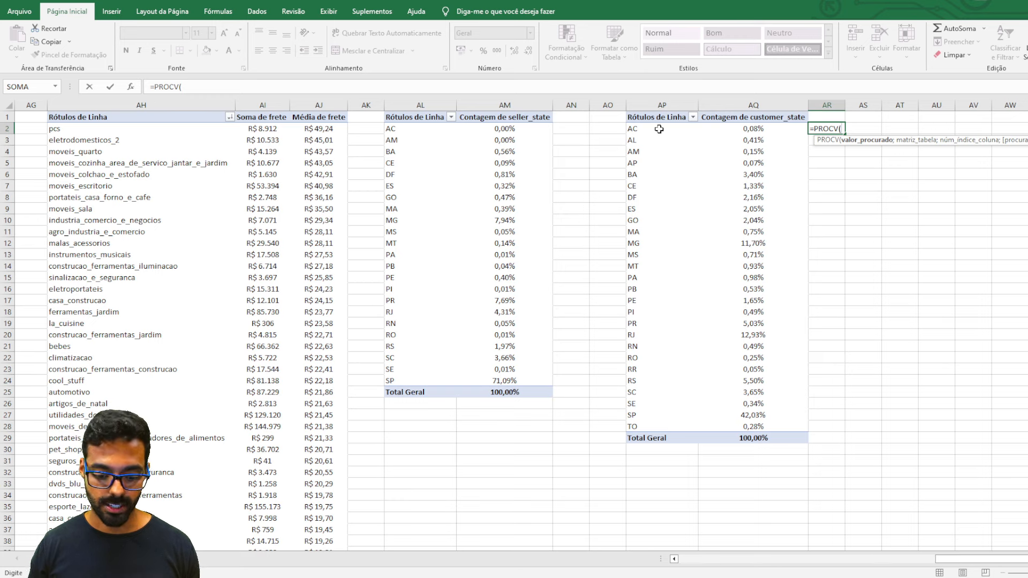
{"action": "type", "text": "ap2"}
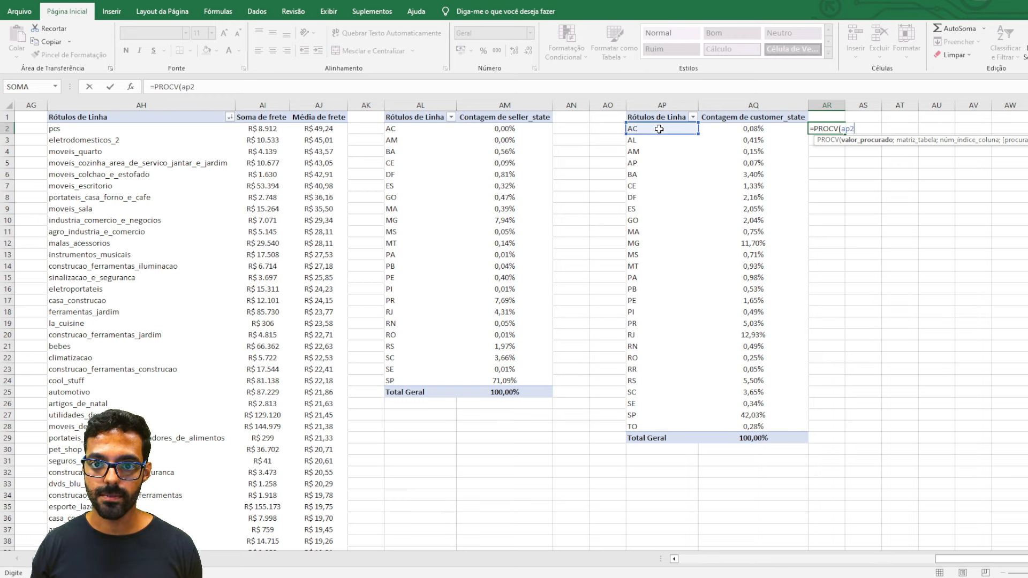
{"action": "type", "text": ";"}
{"action": "left_click_drag", "start_coordinate": [431, 110], "coordinate": [482, 109]}
{"action": "type", "text": ";2;0"}
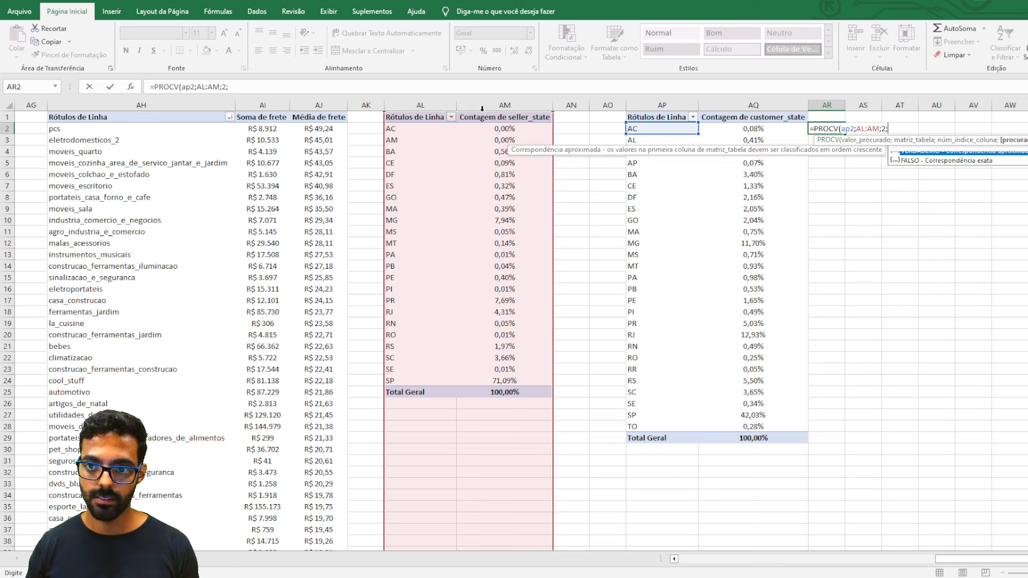
{"action": "key", "text": "Return"}
- Copy the AR2 lookup formula down to AR28 and format the range as a percentage
{"action": "key", "text": "Up"}
{"action": "key", "text": "ctrl+c"}
{"action": "key", "text": "Left"}
{"action": "key", "text": "ctrl+Down"}
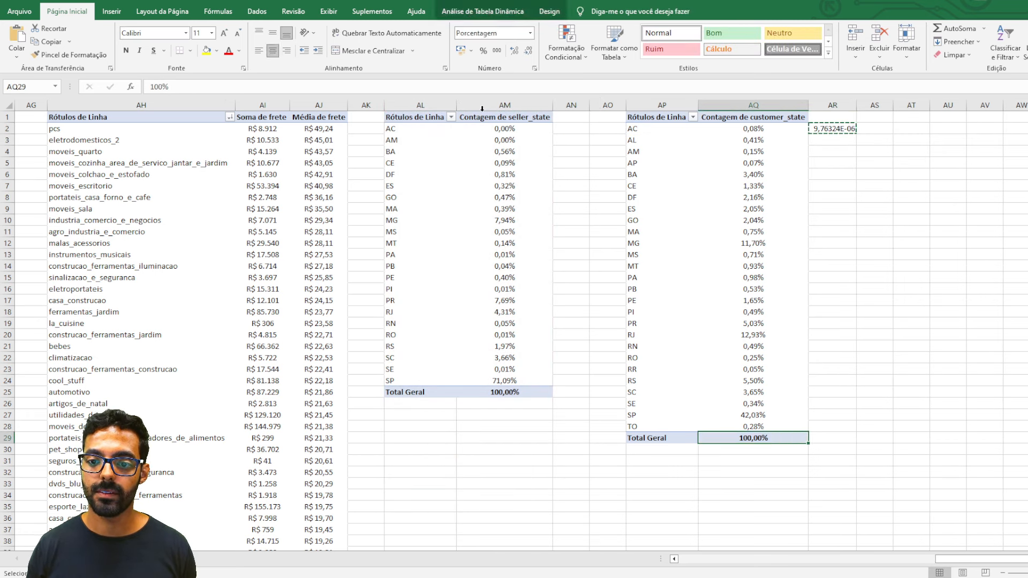
{"action": "key", "text": "Right"}
{"action": "key", "text": "Up"}
{"action": "key", "text": "ctrl+v"}
{"action": "key", "text": "ctrl+Up"}
{"action": "key", "text": "ctrl+shift+Down"}
{"action": "key", "text": "ctrl+v"}
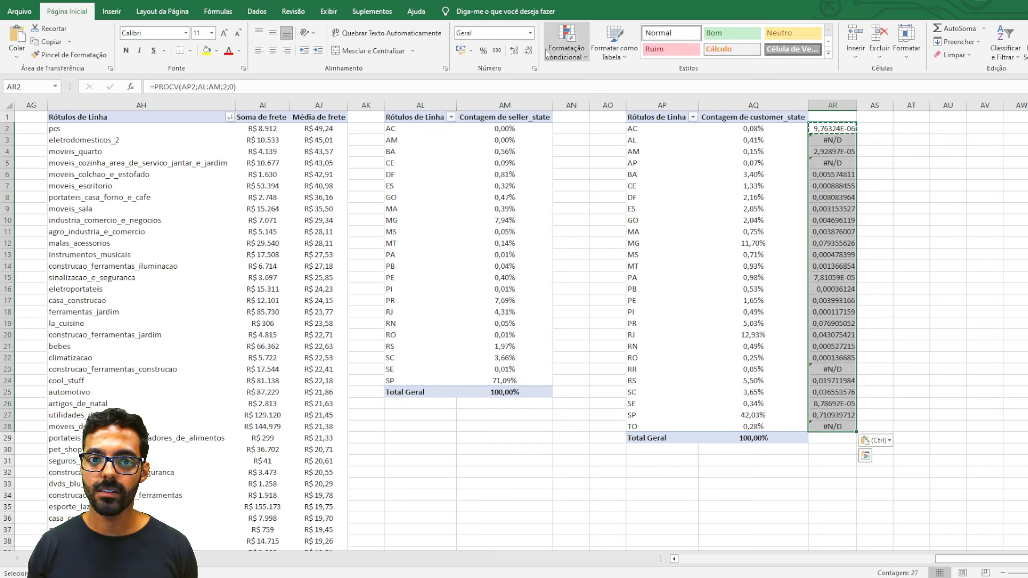
{"action": "left_click", "coordinate": [530, 32]}
{"action": "left_click", "coordinate": [506, 230]}
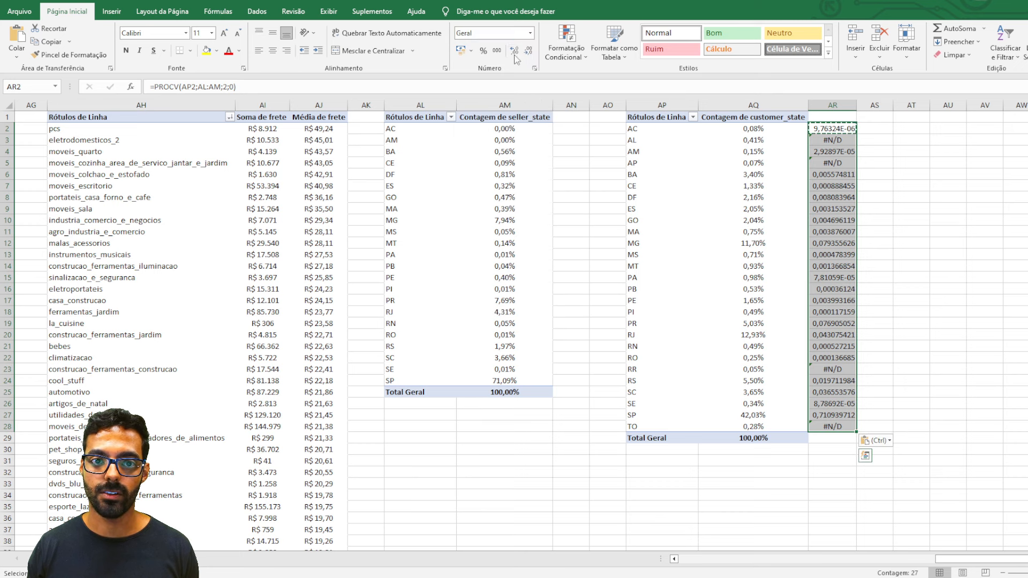
- Check the #N/D rows for AL and AP in column AR against the states listed in the seller_state pivot table
{"action": "left_click_drag", "start_coordinate": [844, 140], "coordinate": [636, 140]}
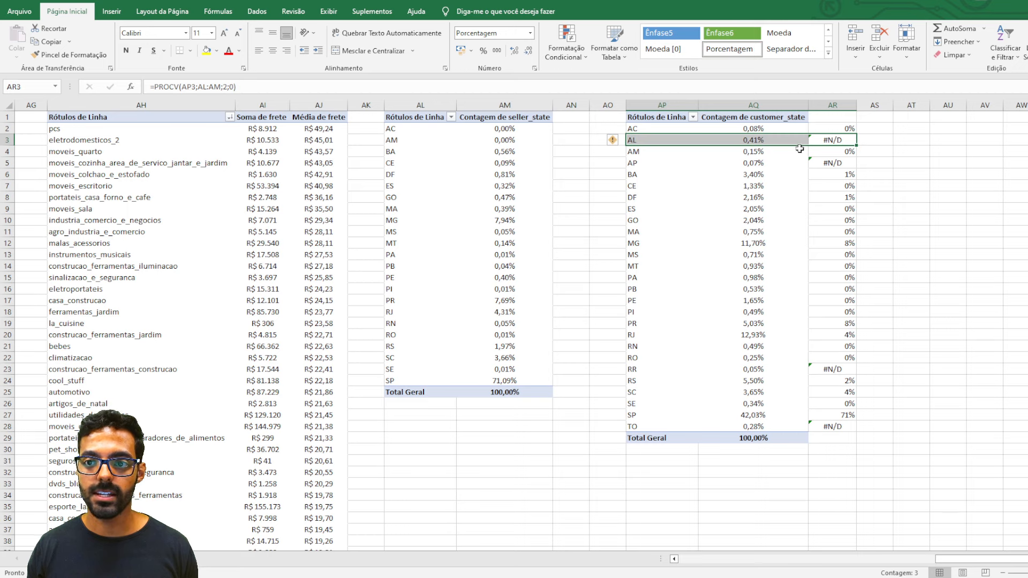
{"action": "left_click", "coordinate": [829, 139]}
{"action": "left_click", "coordinate": [731, 143]}
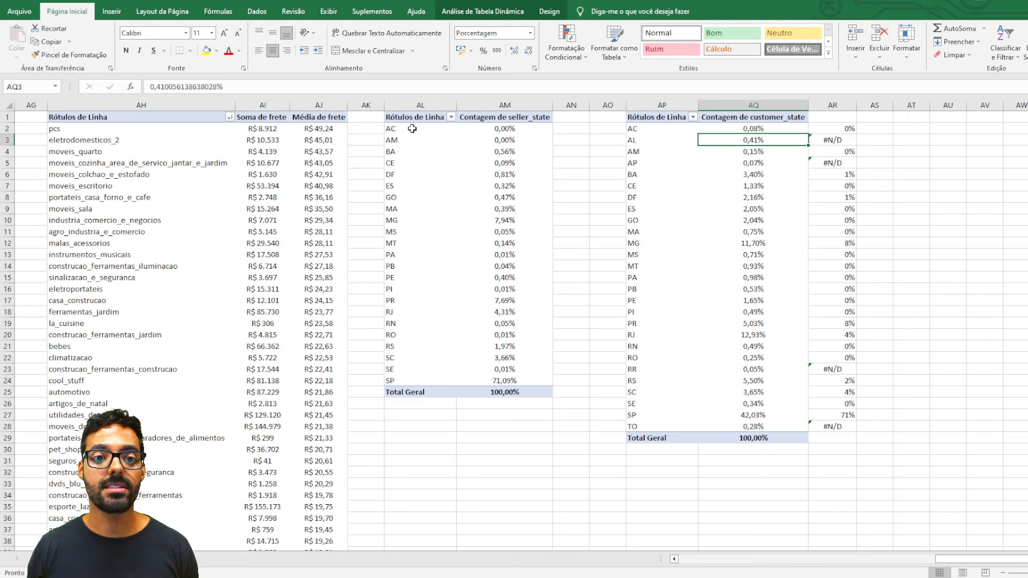
{"action": "left_click_drag", "start_coordinate": [412, 129], "coordinate": [418, 381]}
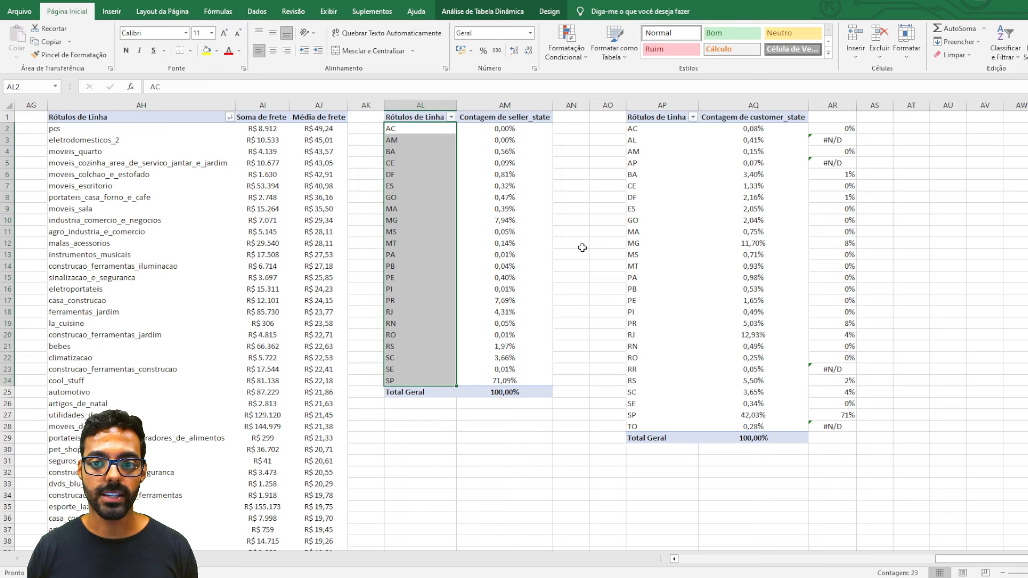
{"action": "left_click_drag", "start_coordinate": [765, 140], "coordinate": [661, 140]}
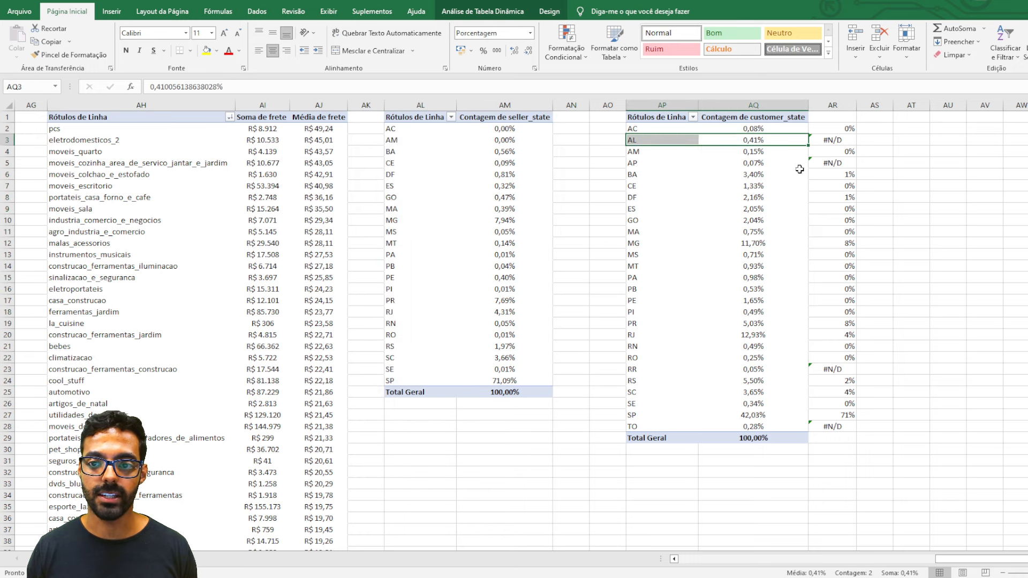
{"action": "left_click_drag", "start_coordinate": [827, 164], "coordinate": [681, 159]}
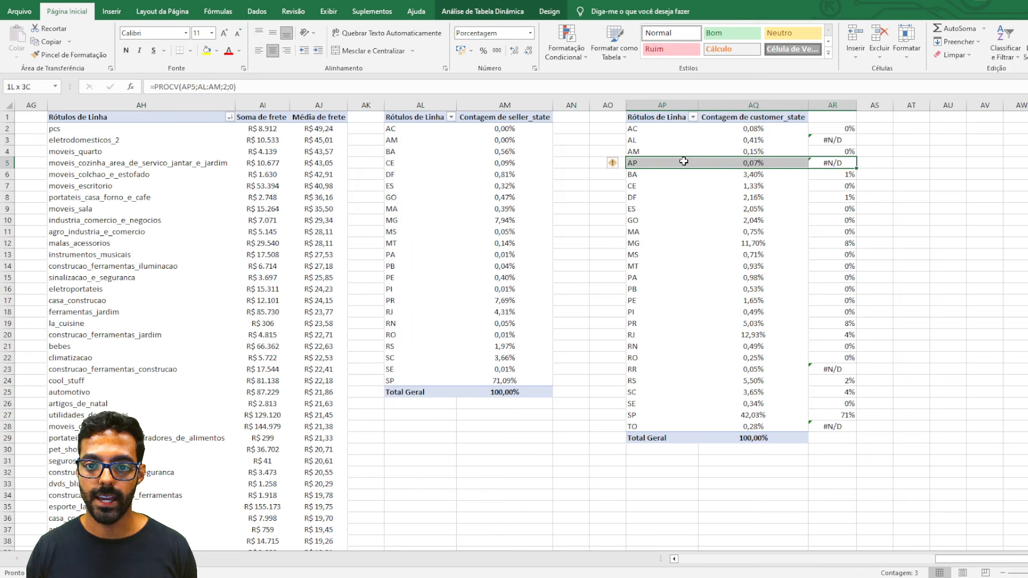
{"action": "left_click", "coordinate": [773, 163]}
{"action": "left_click", "coordinate": [689, 162], "text": "shift"}
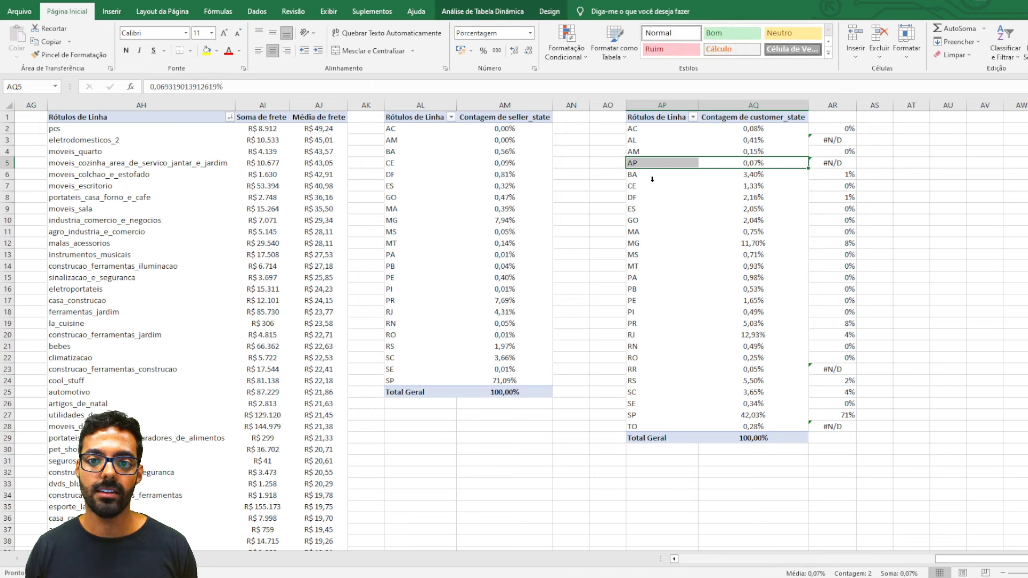
{"action": "left_click_drag", "start_coordinate": [410, 132], "coordinate": [418, 377]}
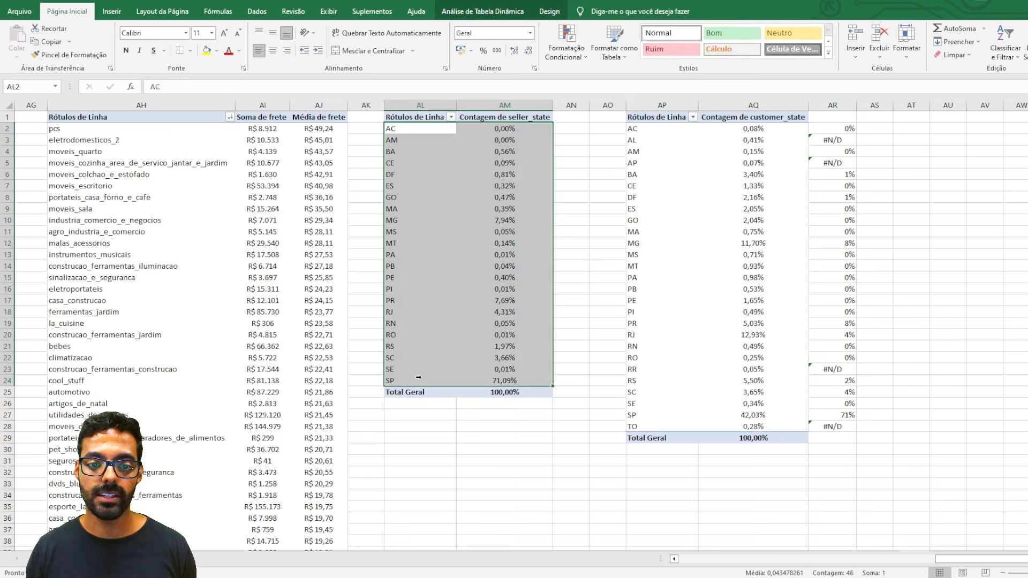
{"action": "left_click", "coordinate": [509, 379]}
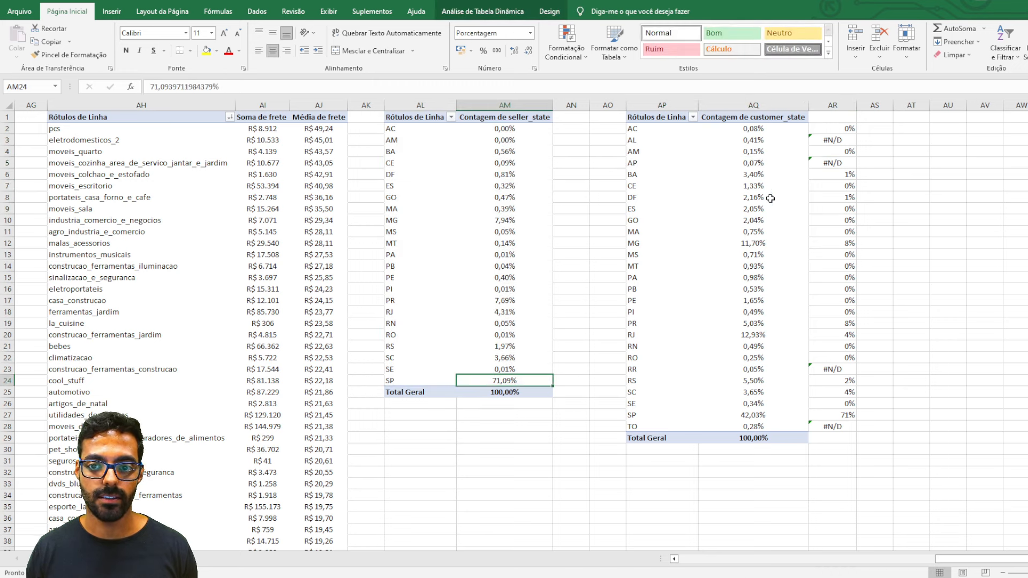
{"action": "left_click", "coordinate": [869, 163]}
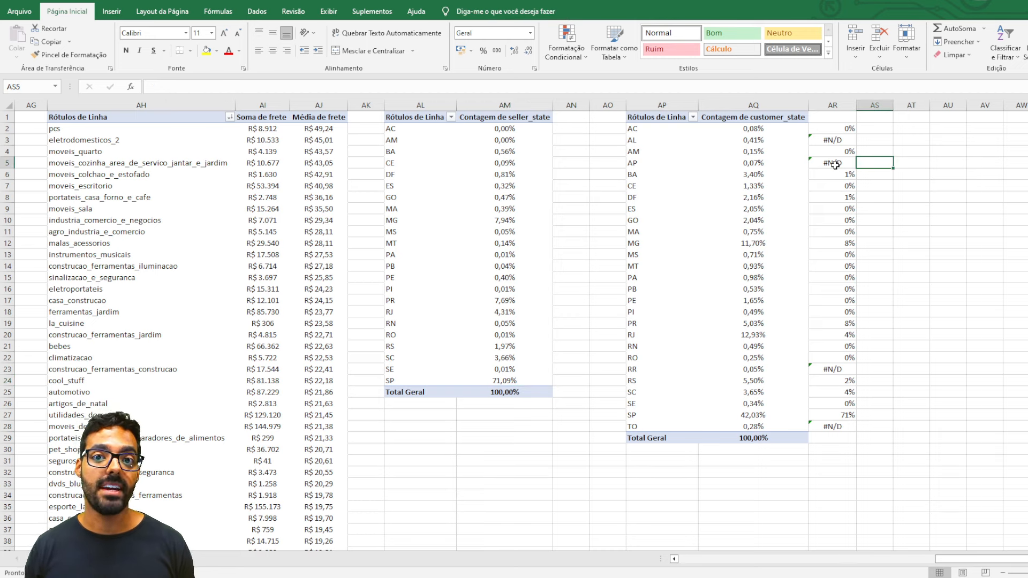
- Wrap the AR2 lookup in SEERRO so that errors return 0: =SEERRO(PROCV(AP2;AL:AM;2;0);0)
{"action": "left_click", "coordinate": [846, 128]}
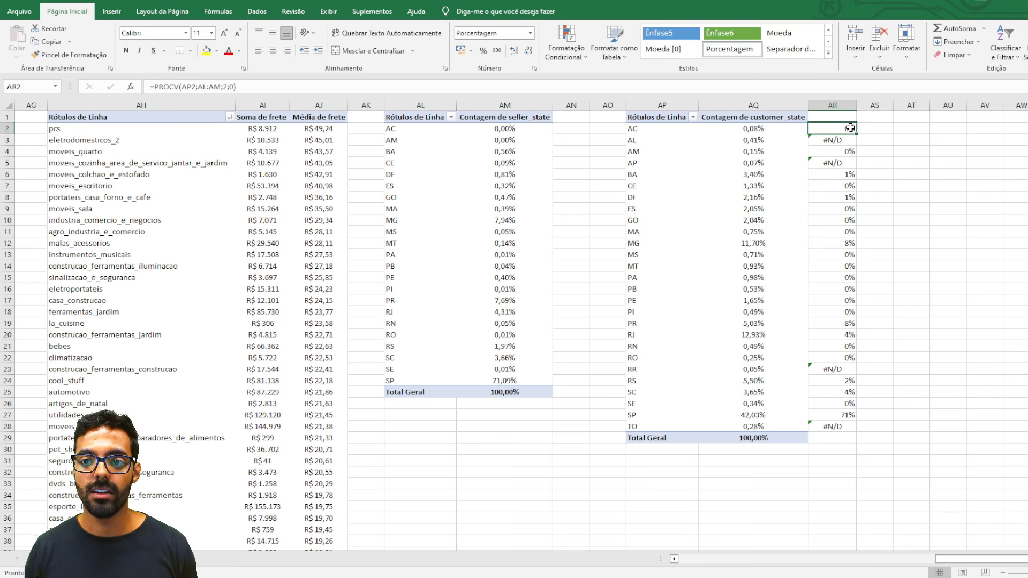
{"action": "left_click", "coordinate": [155, 86]}
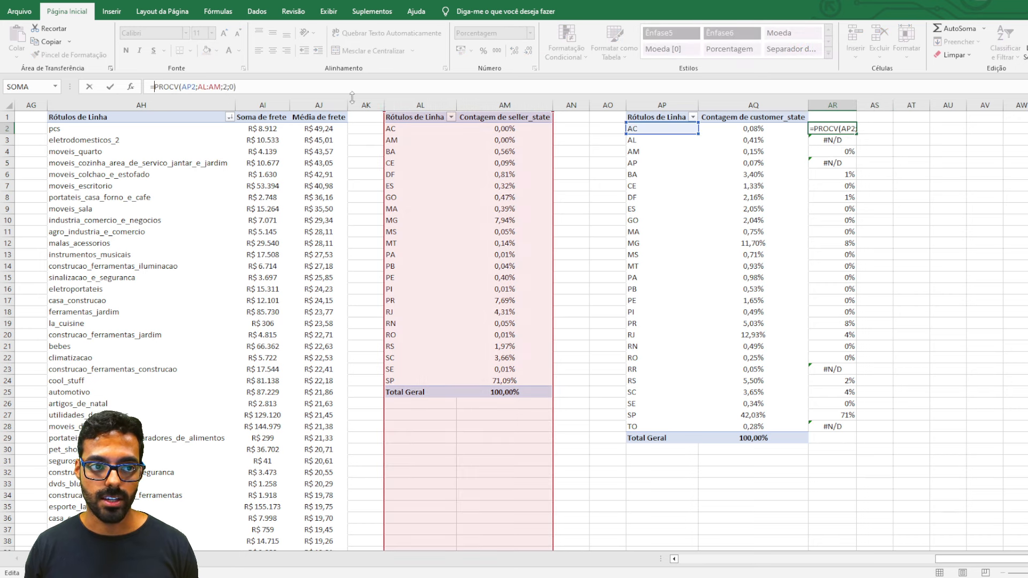
{"action": "type", "text": "SEERRO("}
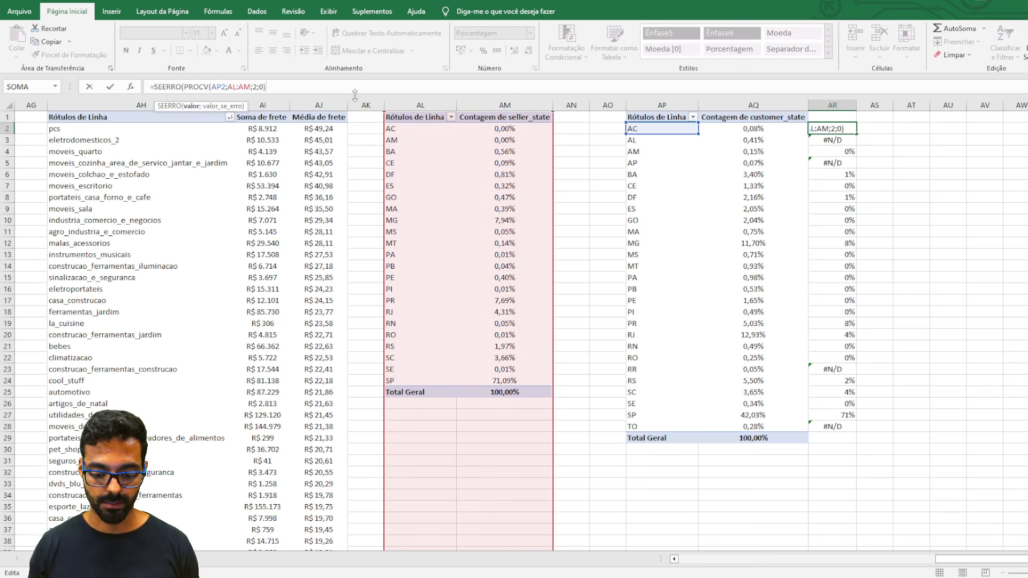
{"action": "type", "text": ";0"}
{"action": "key", "text": "Return"}
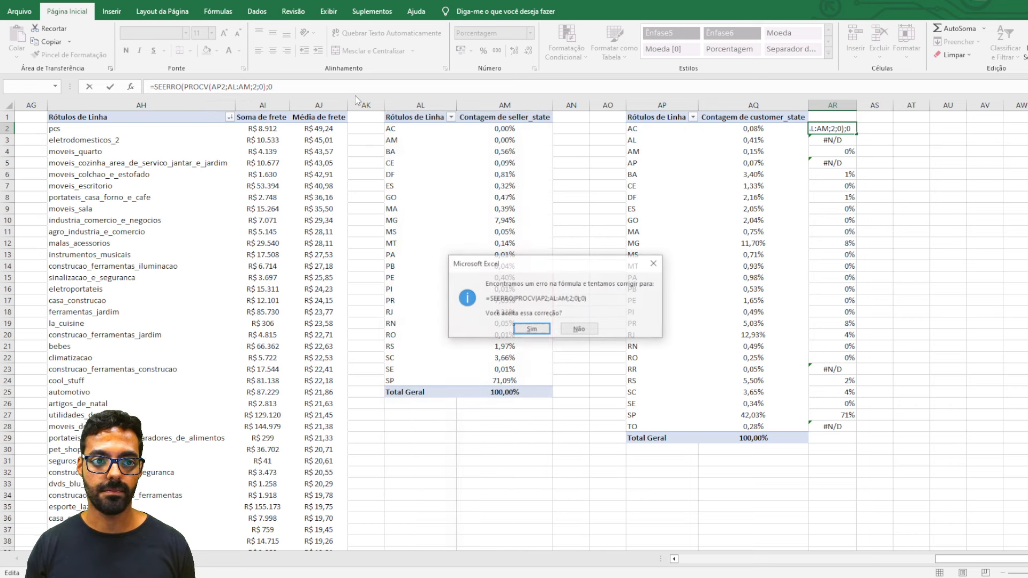
{"action": "key", "text": "Return"}
- Copy the SEERRO formula from AR2 down to AR28
{"action": "key", "text": "Up"}
{"action": "key", "text": "ctrl+c"}
{"action": "key", "text": "ctrl+shift+Down"}
{"action": "key", "text": "ctrl+v"}
- Enter the header "Share vendedor" in AR1 above the lookup results
{"action": "key", "text": "Up"}
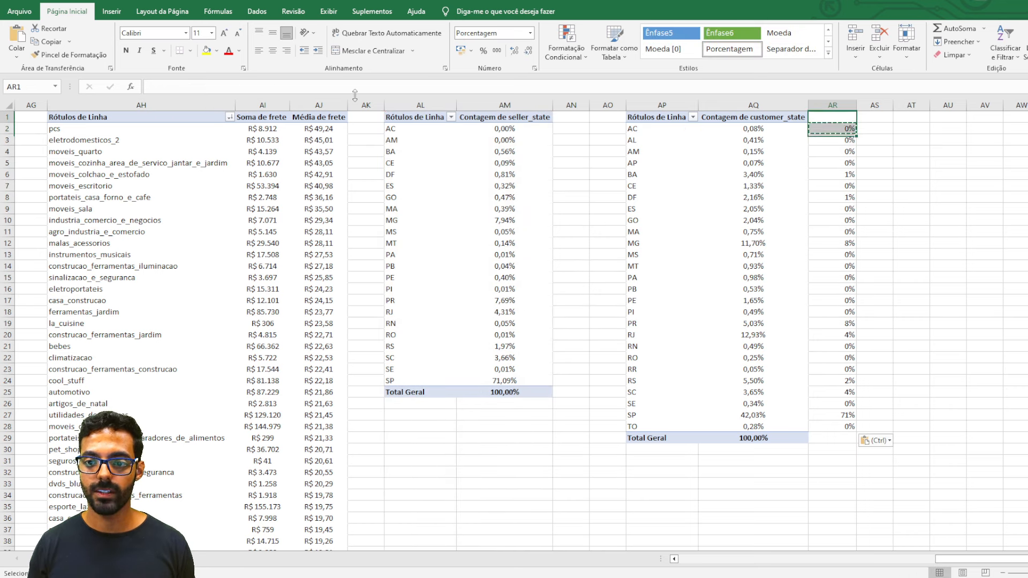
{"action": "type", "text": "Share v"}
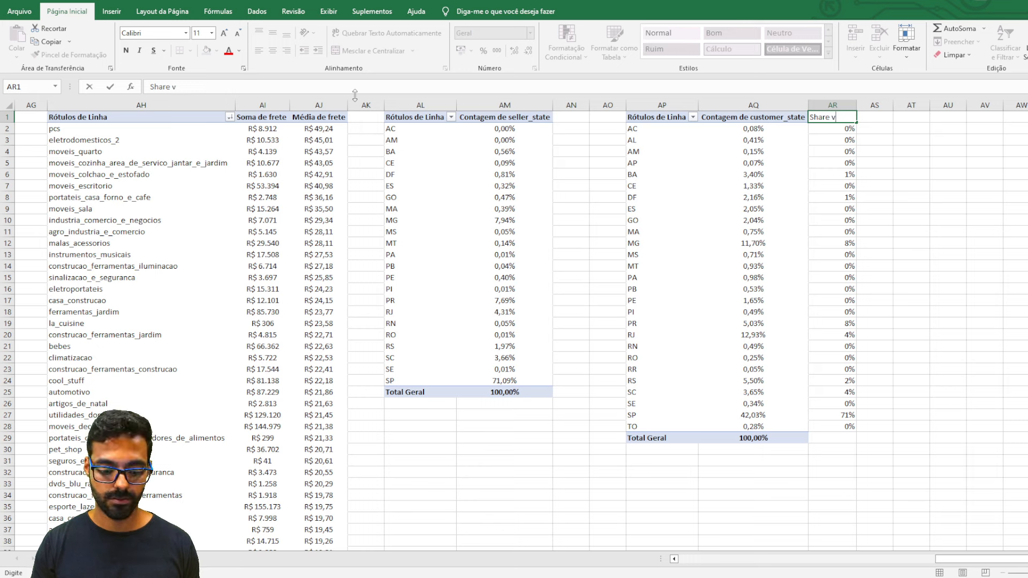
{"action": "type", "text": "endedor"}
{"action": "key", "text": "Return"}
- Center the contents of columns AP to AR and autofit the width of column AR to its header
{"action": "key", "text": "ctrl+shift+Down"}
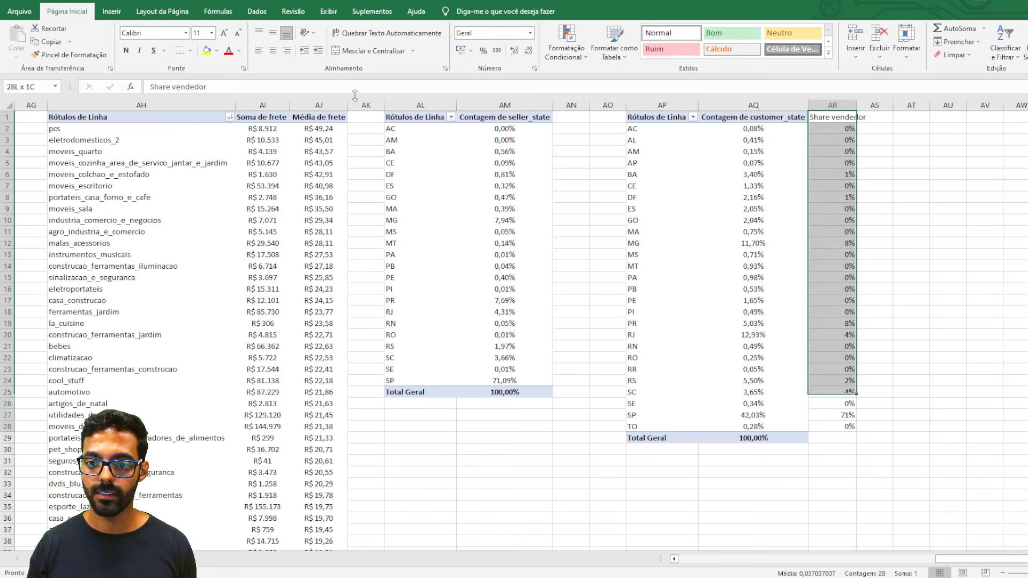
{"action": "left_click", "coordinate": [911, 300]}
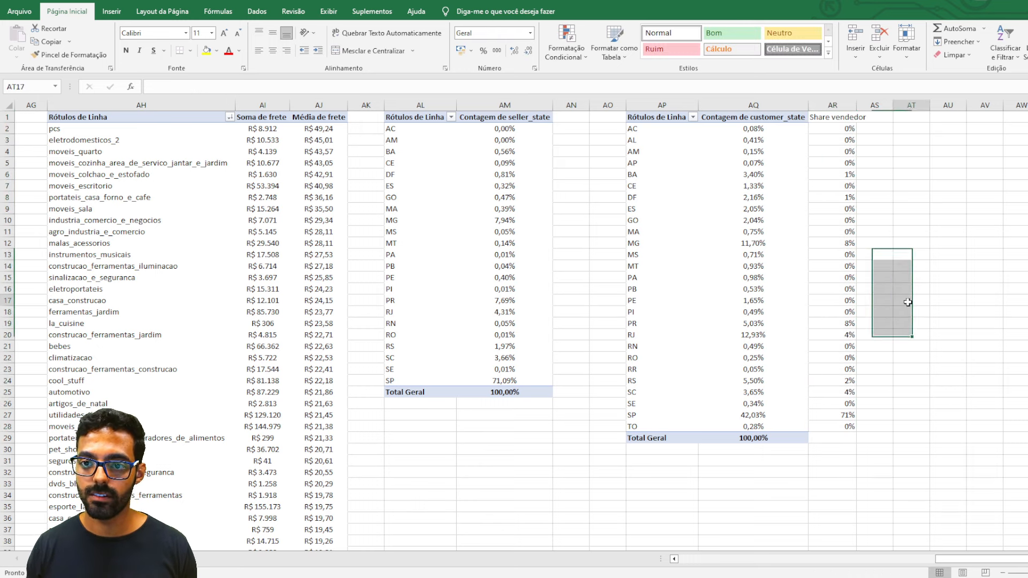
{"action": "left_click", "coordinate": [833, 106]}
{"action": "left_click_drag", "start_coordinate": [676, 106], "coordinate": [823, 107]}
{"action": "left_click", "coordinate": [272, 50]}
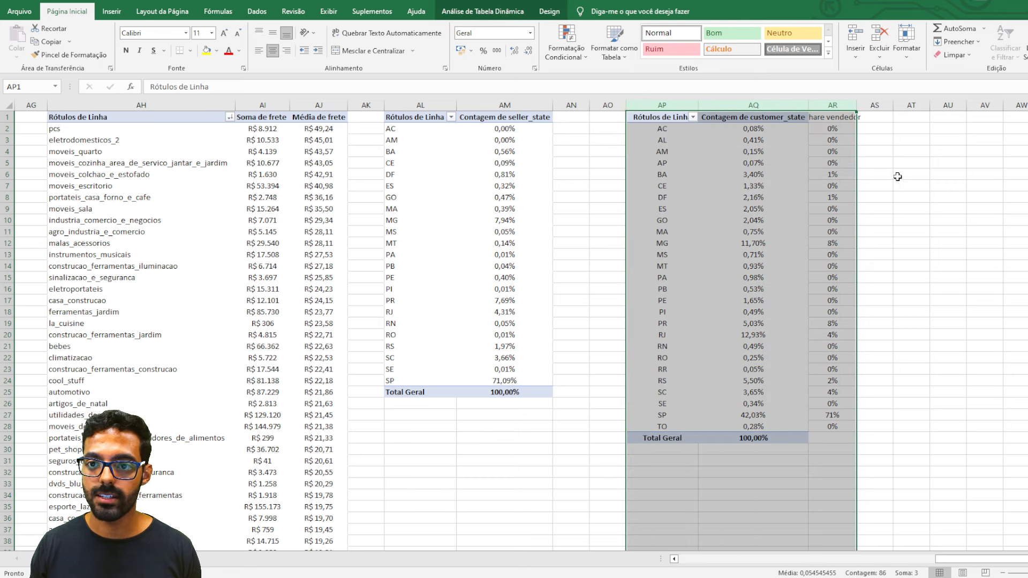
{"action": "left_click", "coordinate": [855, 119]}
{"action": "double_click", "coordinate": [857, 105]}
{"action": "left_click", "coordinate": [883, 131]}
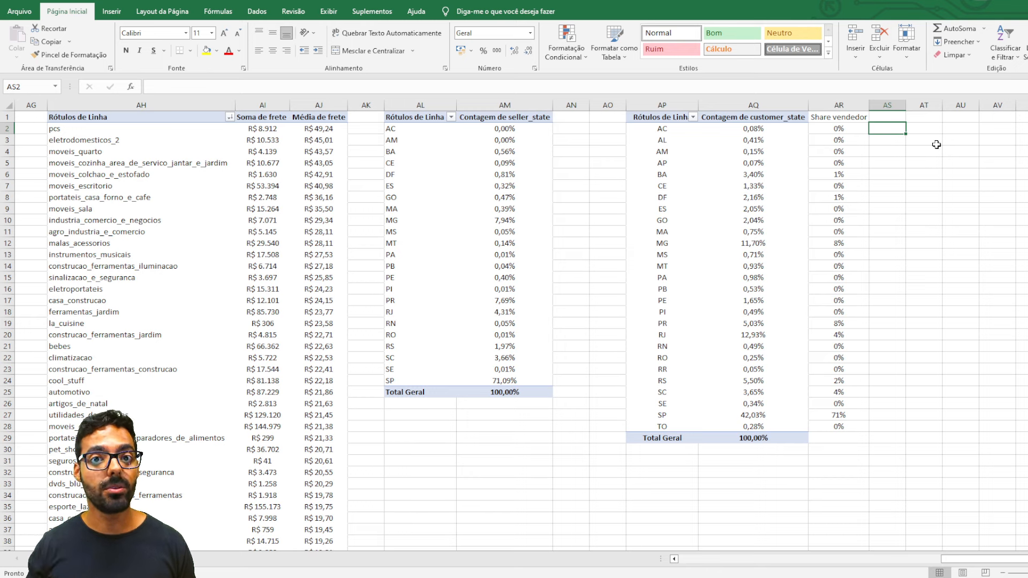
- Calculate the customer-minus-seller share difference for the first state in AS2 with =AQ2-AR2
{"action": "type", "text": "="}
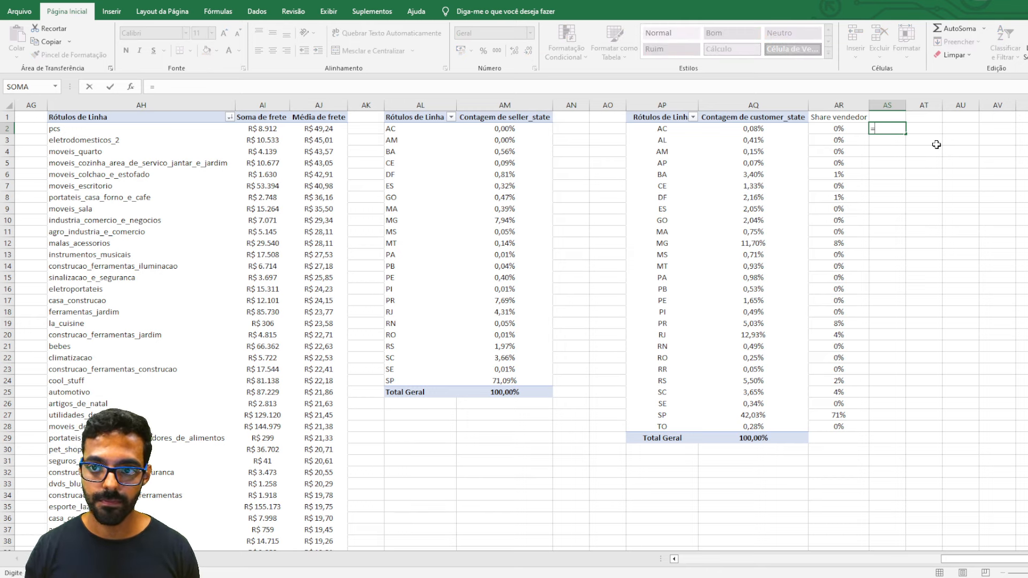
{"action": "type", "text": "aq2"}
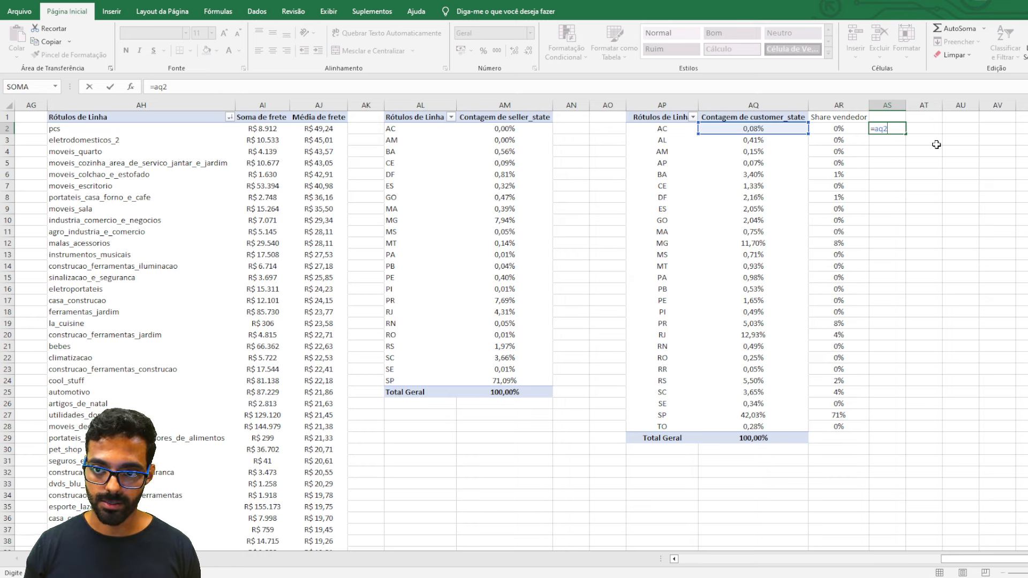
{"action": "type", "text": "-ar2"}
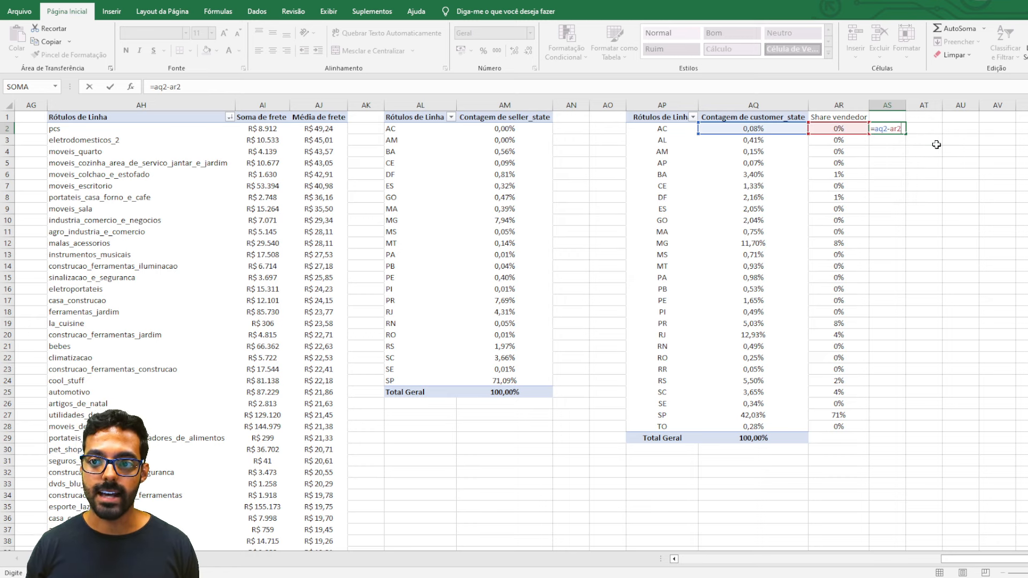
{"action": "key", "text": "Return"}
- Copy the share difference formula from AS2 down to AS28
{"action": "key", "text": "Up"}
{"action": "key", "text": "ctrl+c"}
{"action": "key", "text": "Left"}
{"action": "key", "text": "ctrl+Down"}
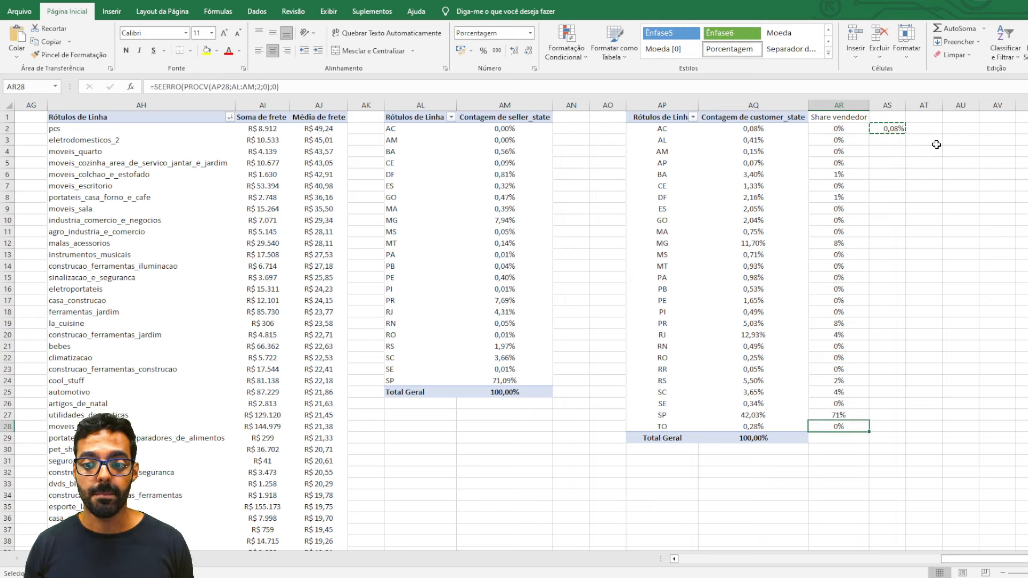
{"action": "key", "text": "Right"}
{"action": "key", "text": "ctrl+shift+Up"}
{"action": "key", "text": "ctrl+v"}
{"action": "key", "text": "Left"}
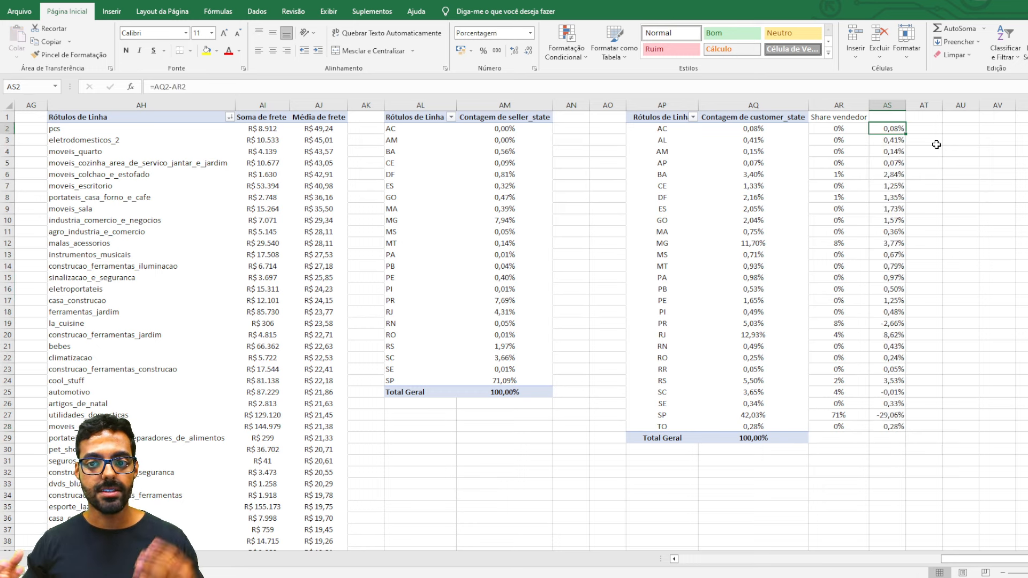
- Turn on filtering for the header row of the share comparison and filter column AS to only -29,06%
{"action": "key", "text": "Up"}
{"action": "key", "text": "ctrl+shift+l"}
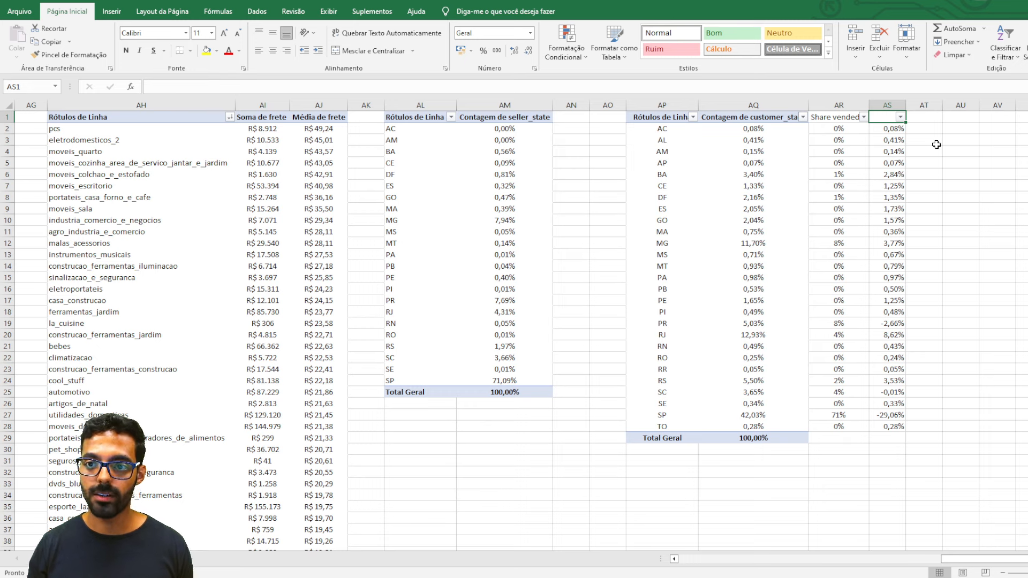
{"action": "key", "text": "alt+Down"}
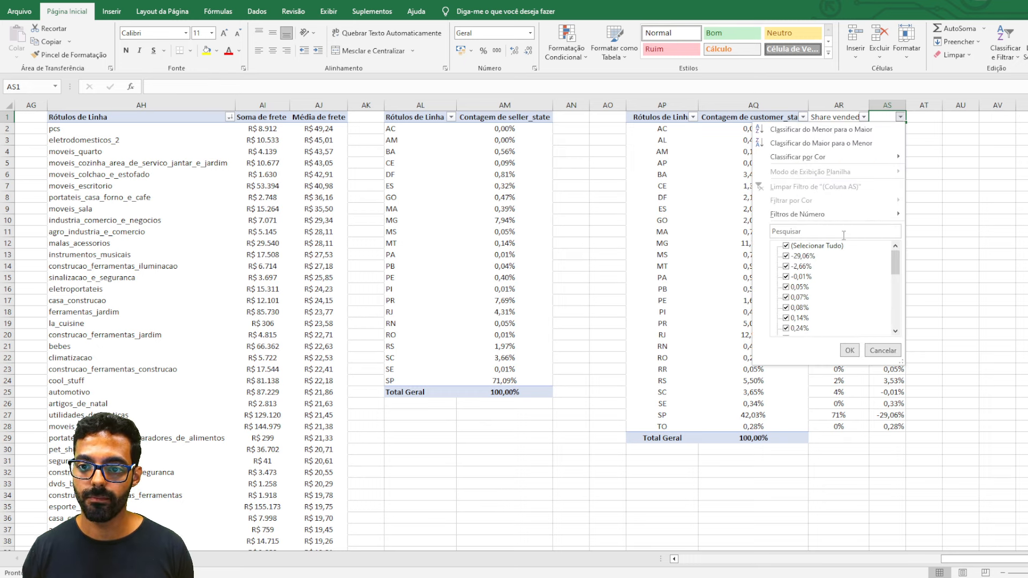
{"action": "left_click", "coordinate": [808, 245]}
{"action": "left_click", "coordinate": [803, 256]}
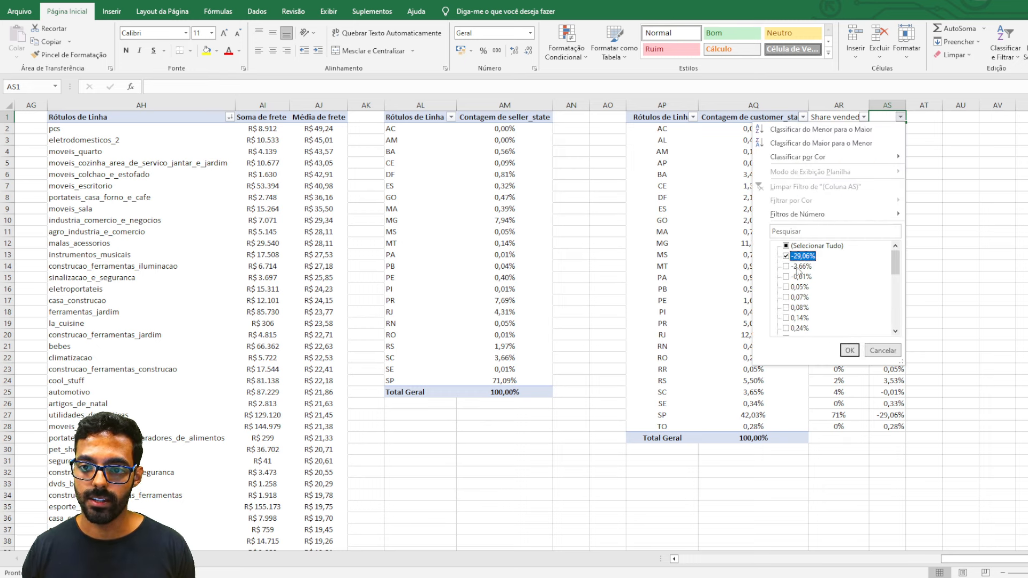
{"action": "left_click", "coordinate": [849, 350]}
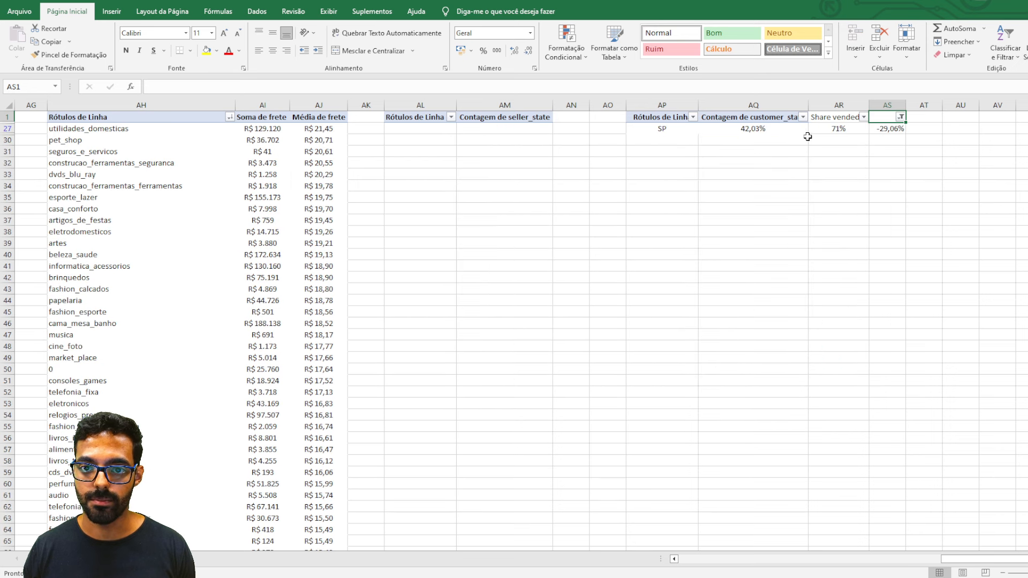
- Compare the customer share, seller share and difference in the SP row
{"action": "left_click", "coordinate": [792, 134]}
{"action": "left_click", "coordinate": [837, 131]}
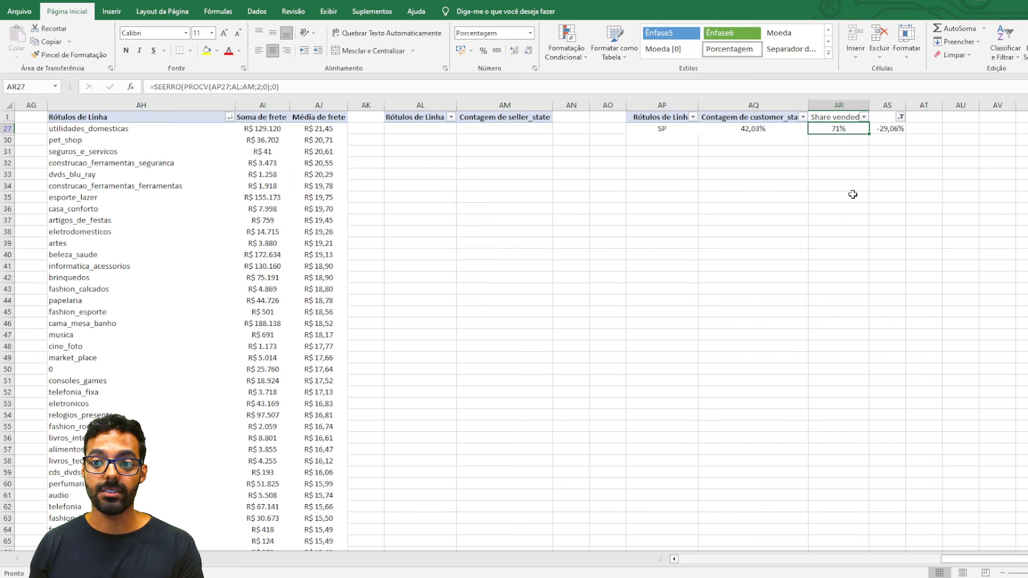
{"action": "left_click", "coordinate": [853, 195]}
{"action": "left_click", "coordinate": [842, 132]}
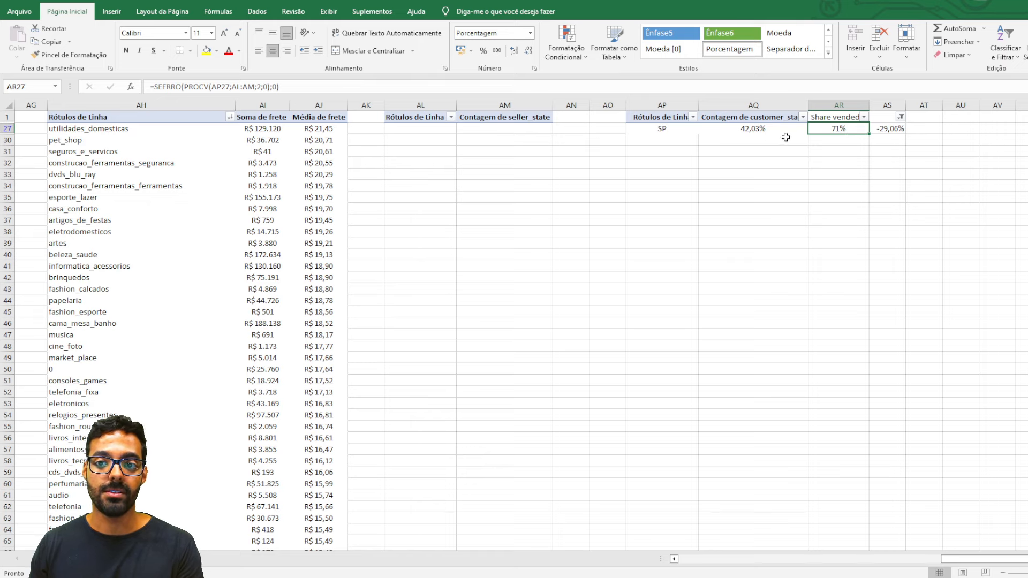
{"action": "left_click", "coordinate": [769, 128]}
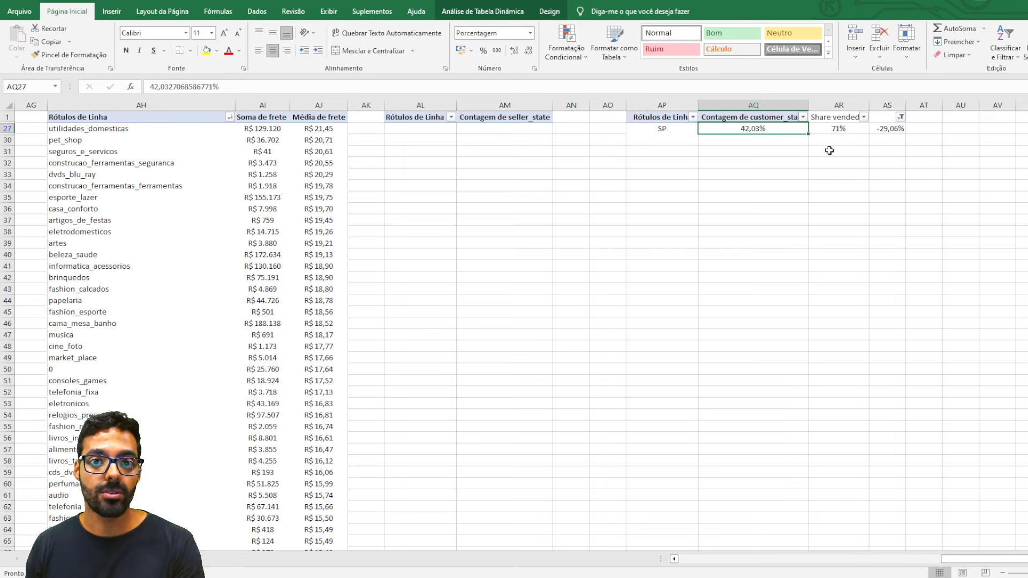
{"action": "left_click", "coordinate": [847, 130]}
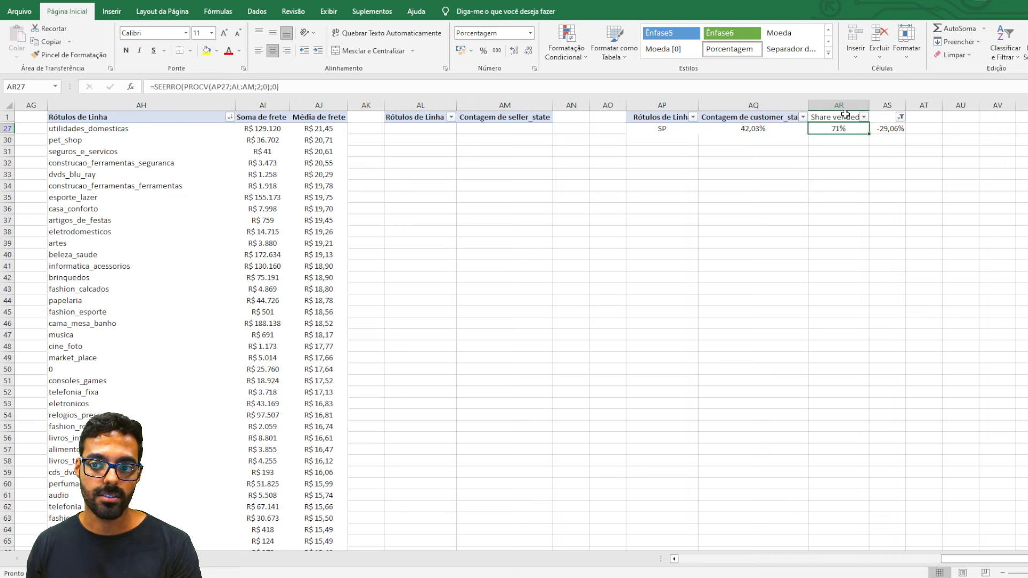
{"action": "left_click", "coordinate": [892, 129]}
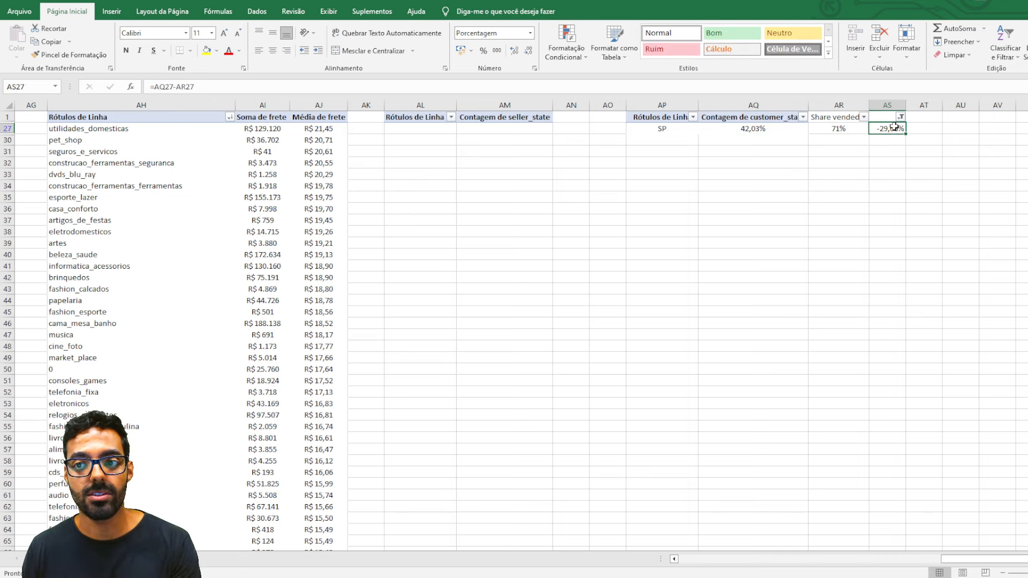
- Change the column AS filter to only -2,66% and compare the customer and seller shares of PR
{"action": "left_click", "coordinate": [901, 117]}
{"action": "left_click", "coordinate": [793, 257]}
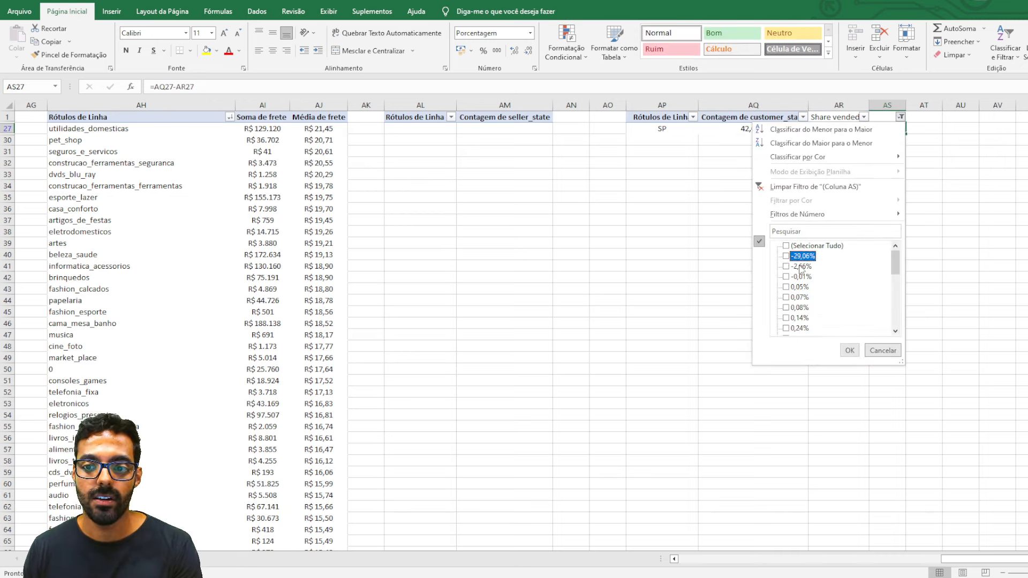
{"action": "left_click", "coordinate": [794, 266]}
{"action": "left_click", "coordinate": [850, 350]}
{"action": "left_click", "coordinate": [755, 130]}
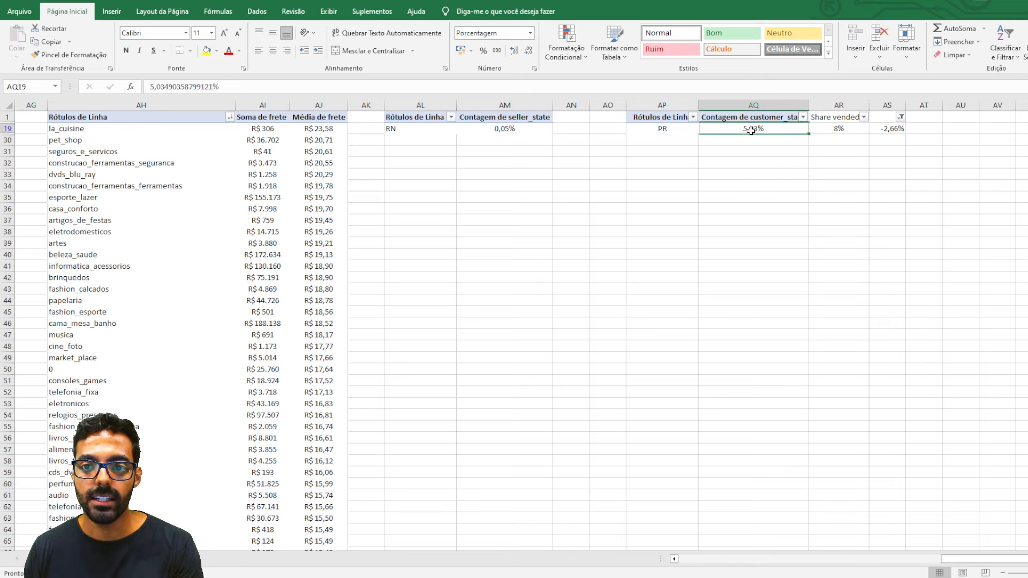
{"action": "left_click", "coordinate": [816, 130]}
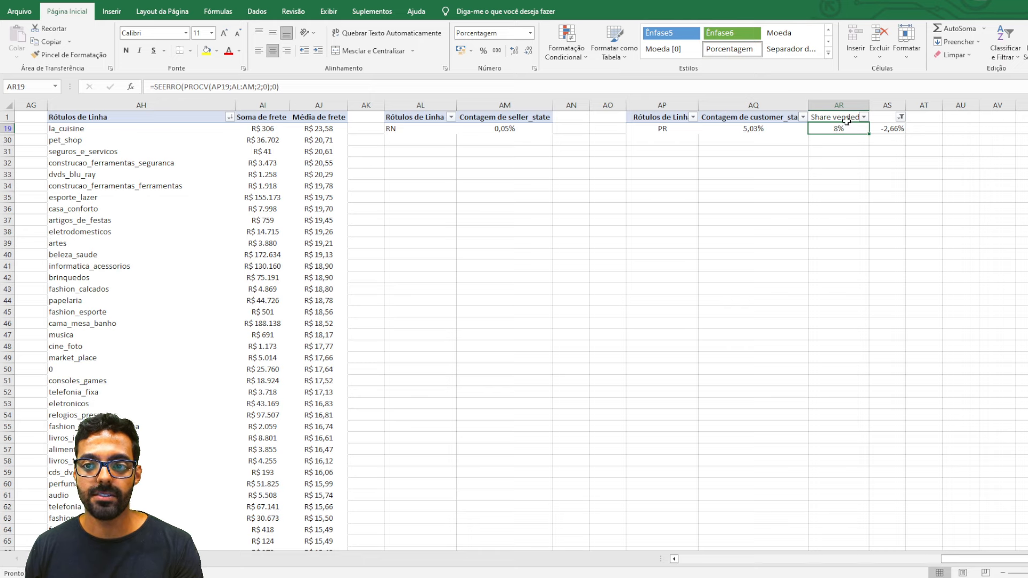
{"action": "left_click", "coordinate": [769, 130]}
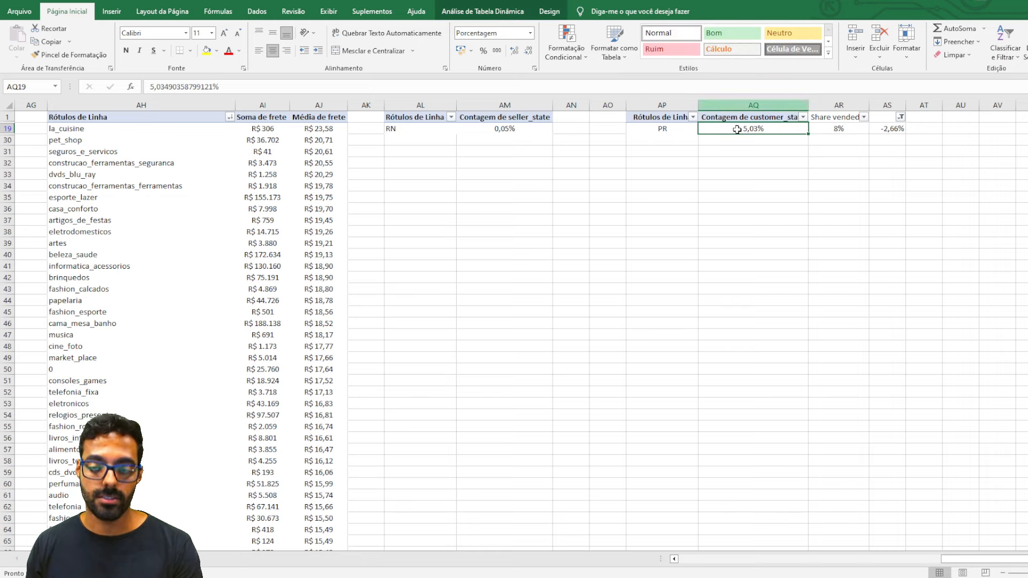
{"action": "left_click", "coordinate": [891, 129]}
- Change the column AS filter to show only the differences 8,62%, 3,77%, 3,53% and 2,84%
{"action": "left_click", "coordinate": [901, 117]}
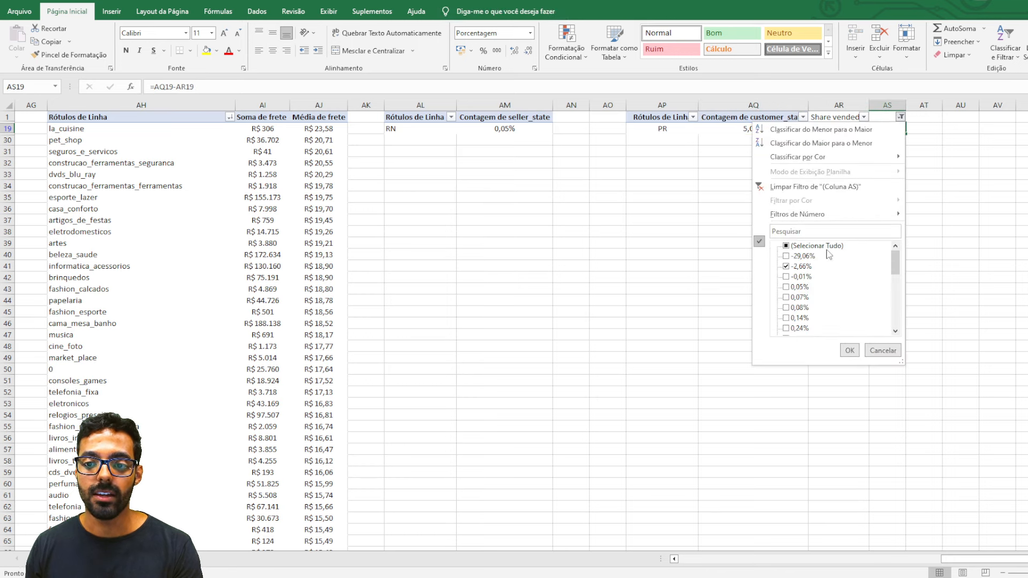
{"action": "scroll", "coordinate": [817, 314], "scroll_direction": "down", "scroll_amount": 3}
{"action": "scroll", "coordinate": [817, 314], "scroll_direction": "down", "scroll_amount": 1}
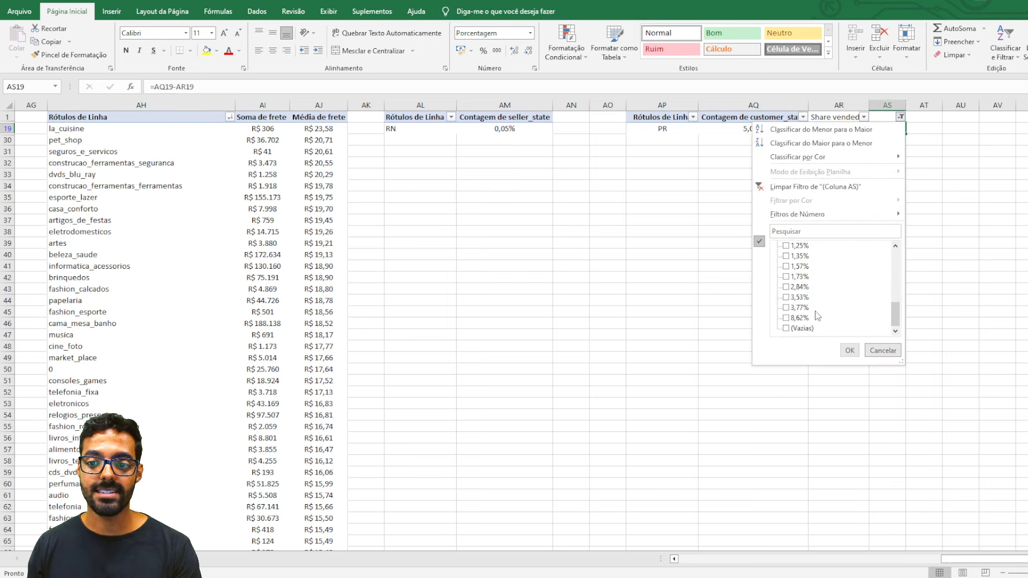
{"action": "left_click", "coordinate": [800, 317]}
{"action": "left_click", "coordinate": [799, 308]}
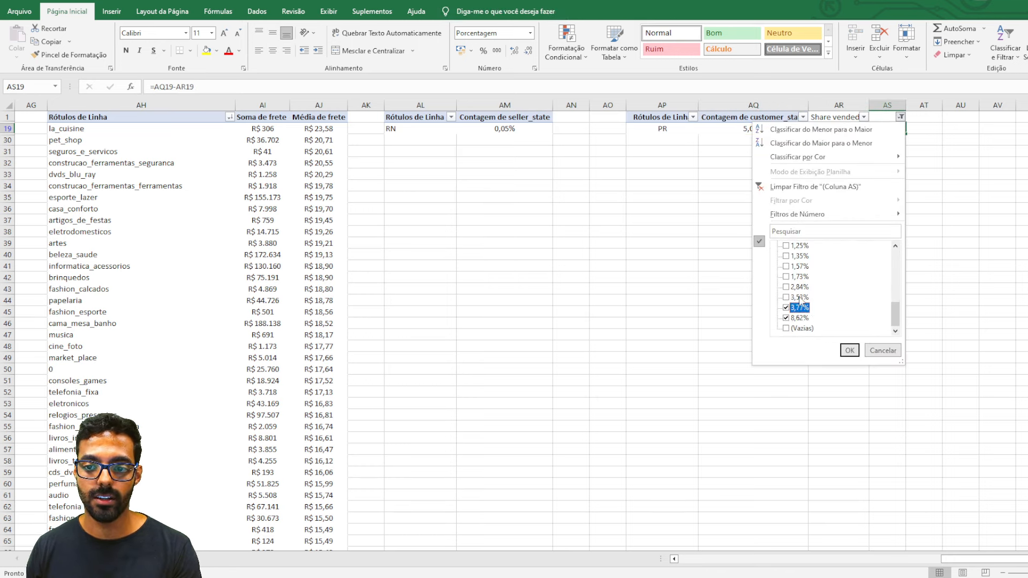
{"action": "left_click", "coordinate": [799, 297]}
{"action": "left_click", "coordinate": [799, 287]}
{"action": "left_click", "coordinate": [851, 351]}
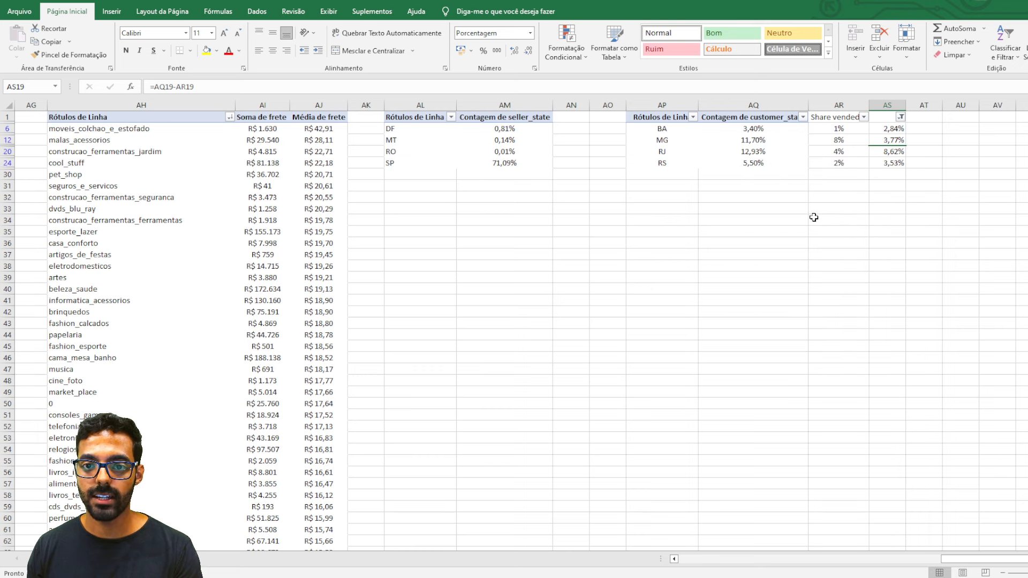
- Compare the customer and seller shares of BA, MG and RJ in the filtered rows
{"action": "left_click_drag", "start_coordinate": [679, 131], "coordinate": [725, 130]}
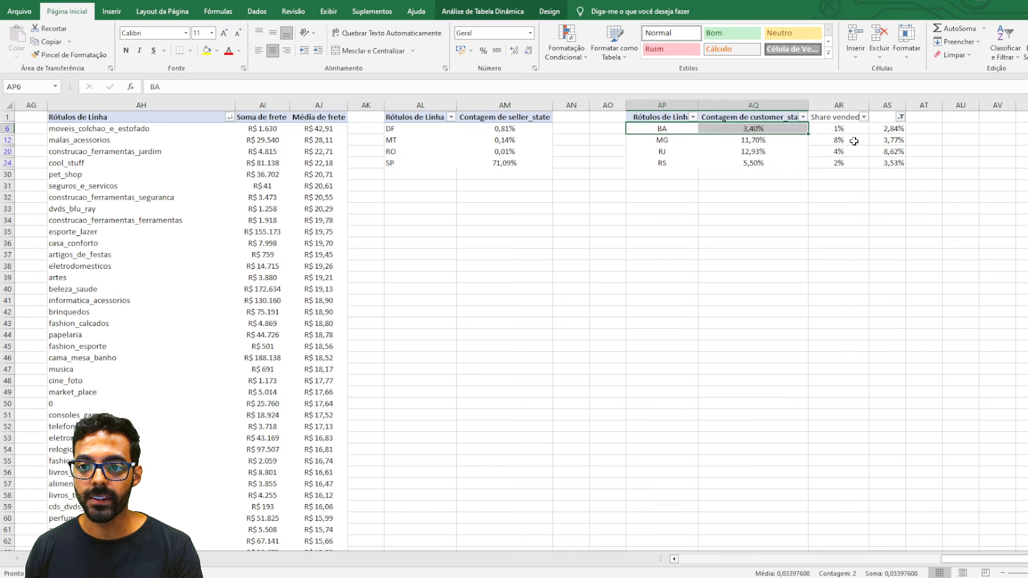
{"action": "left_click", "coordinate": [843, 127]}
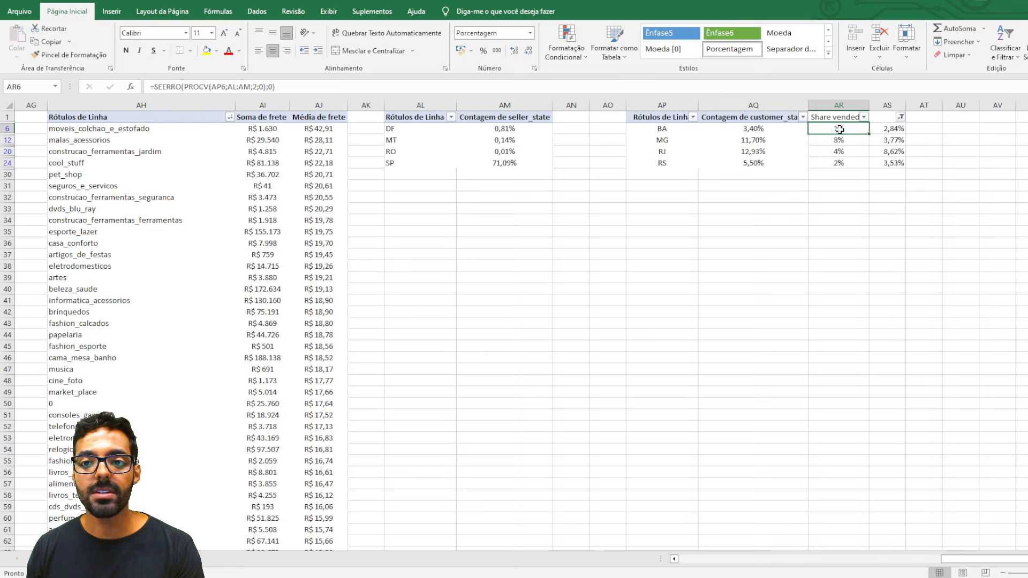
{"action": "left_click", "coordinate": [771, 127]}
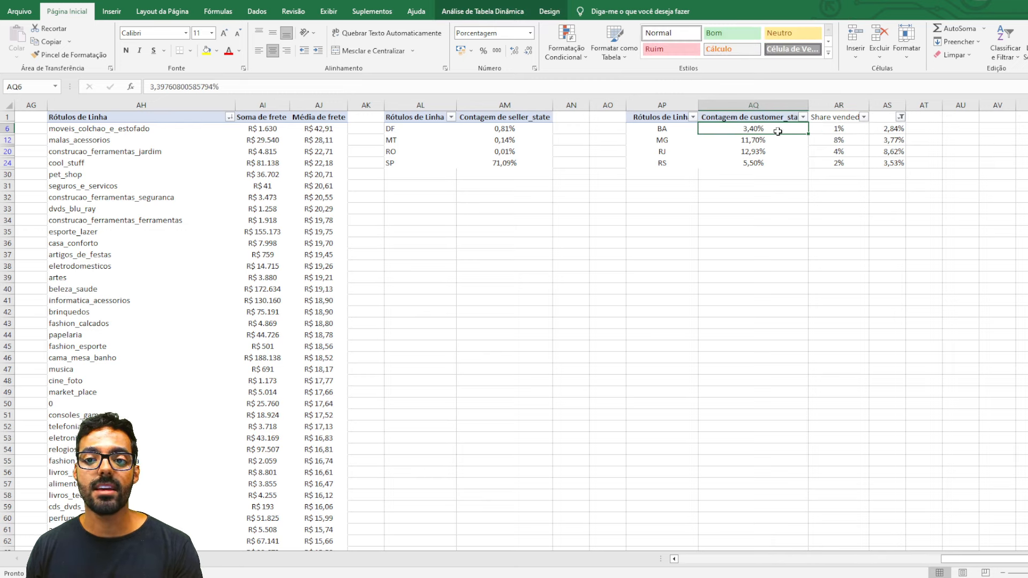
{"action": "left_click", "coordinate": [837, 142]}
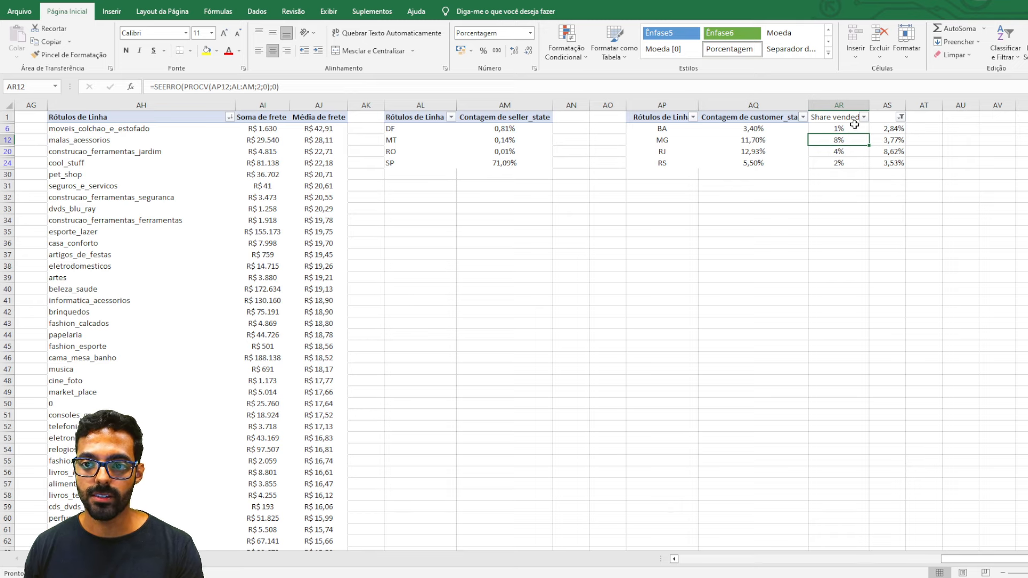
{"action": "left_click", "coordinate": [776, 137]}
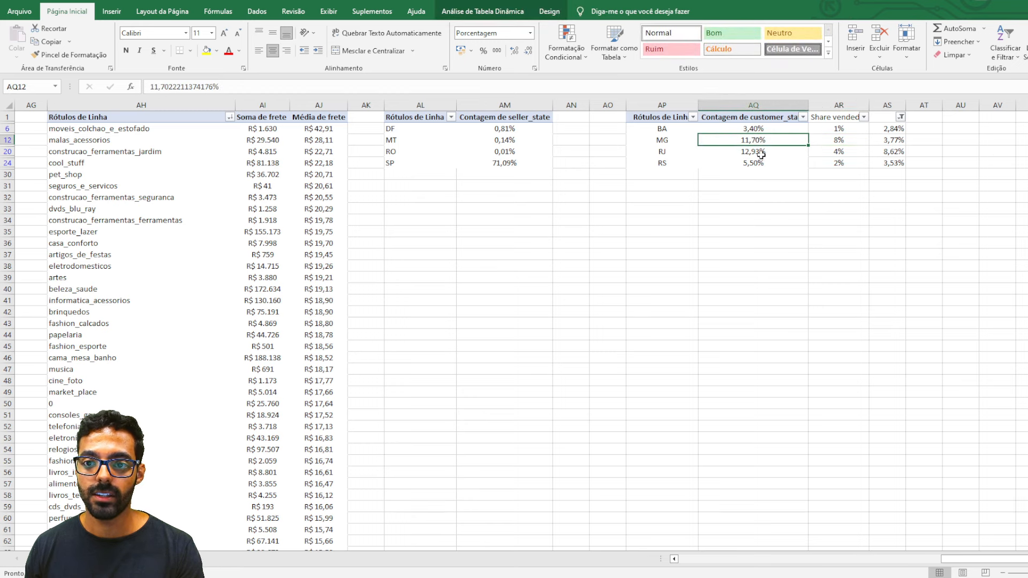
{"action": "left_click", "coordinate": [835, 151]}
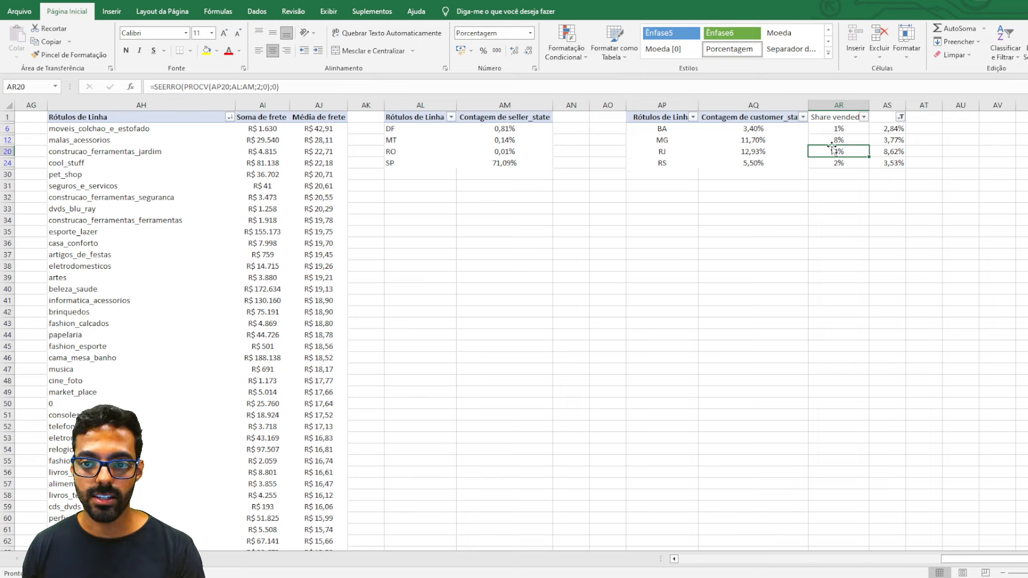
{"action": "left_click", "coordinate": [766, 152]}
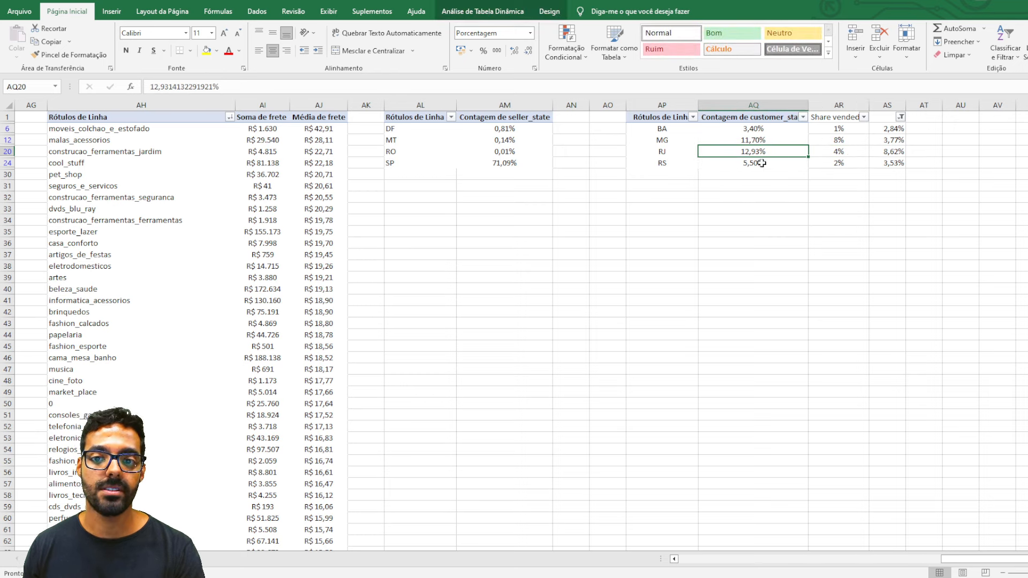
{"action": "left_click", "coordinate": [883, 161]}
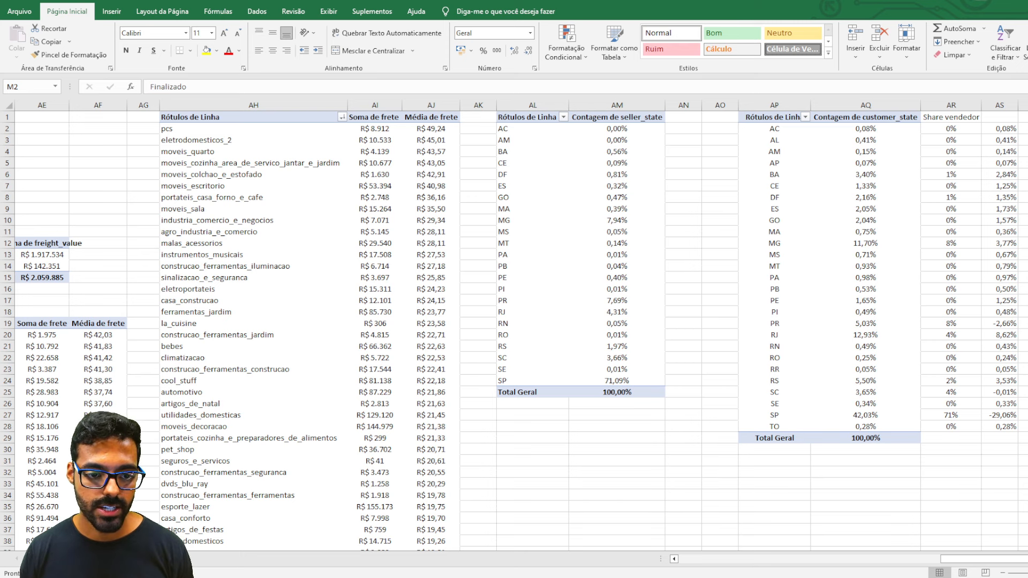
- Remove the seller_state field from the rows of the pivot table at AL42
{"action": "left_click", "coordinate": [695, 369]}
{"action": "scroll", "coordinate": [697, 372], "scroll_direction": "down", "scroll_amount": 12}
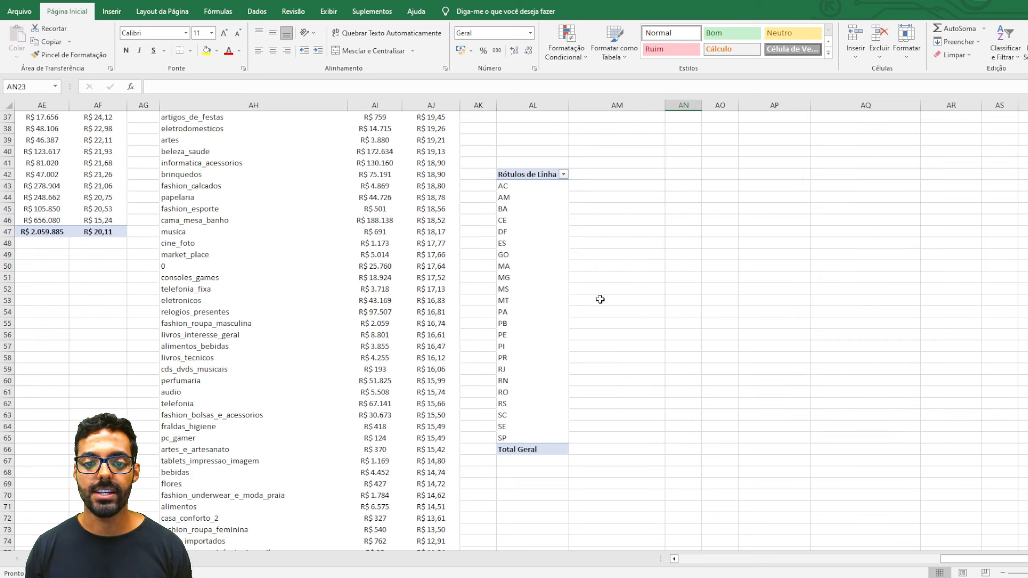
{"action": "scroll", "coordinate": [599, 299], "scroll_direction": "up", "scroll_amount": 12}
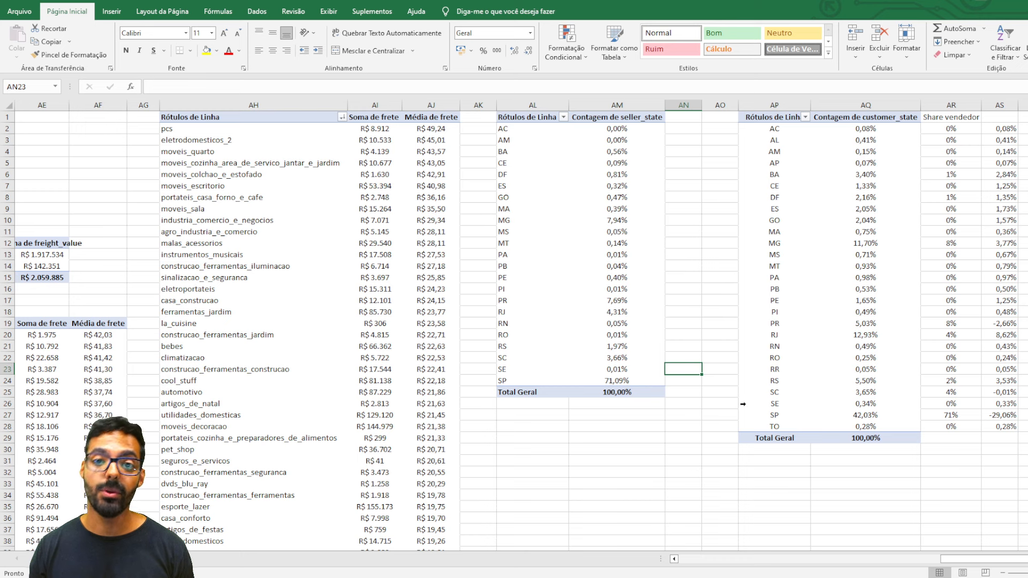
{"action": "scroll", "coordinate": [739, 423], "scroll_direction": "down", "scroll_amount": 9}
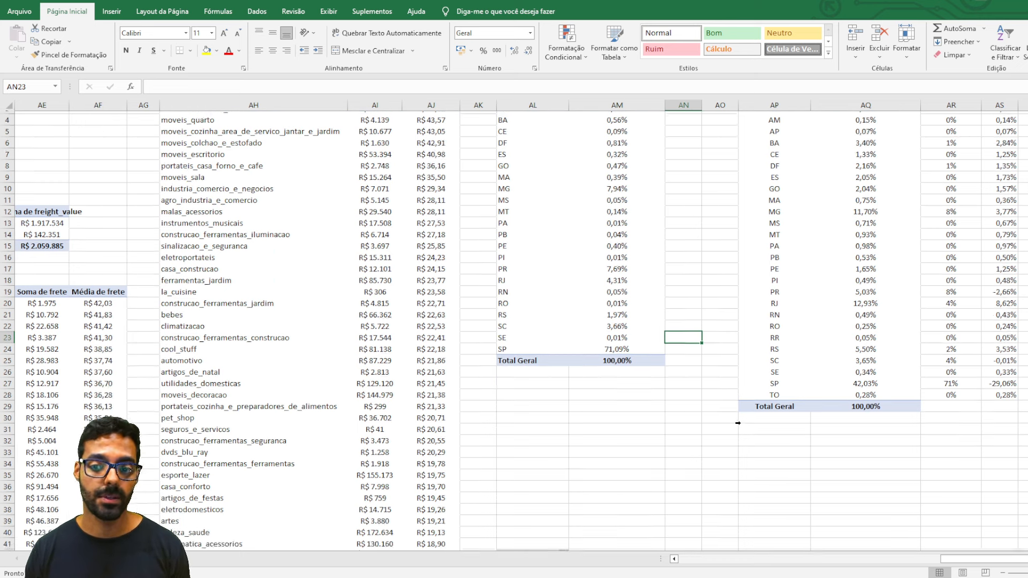
{"action": "left_click", "coordinate": [521, 277]}
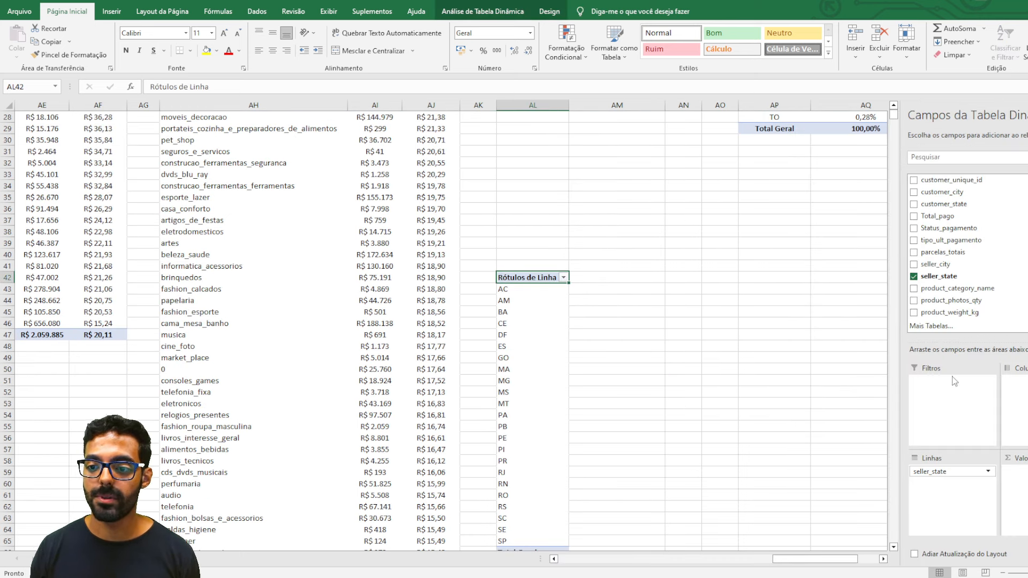
{"action": "left_click", "coordinate": [988, 471]}
{"action": "left_click", "coordinate": [950, 445]}
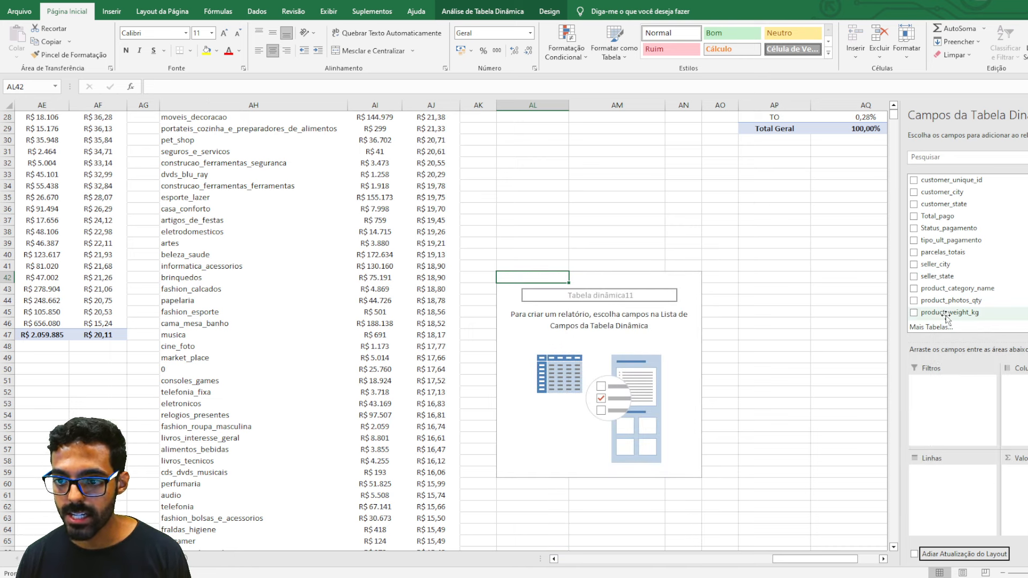
- Add the product_weight_kg field to the rows of the pivot table at AL42
{"action": "left_click_drag", "start_coordinate": [944, 313], "coordinate": [964, 486]}
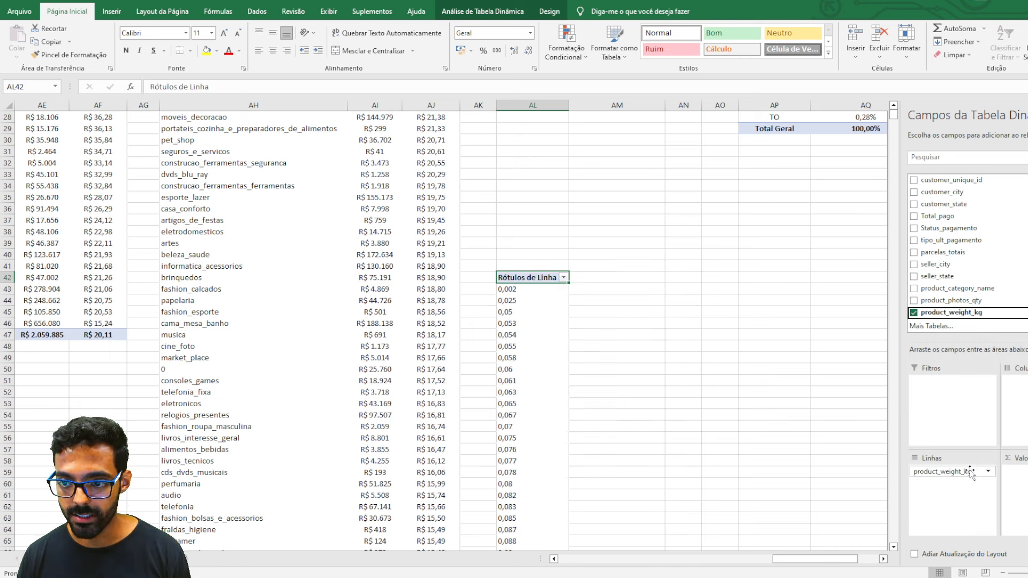
{"action": "left_click", "coordinate": [524, 290]}
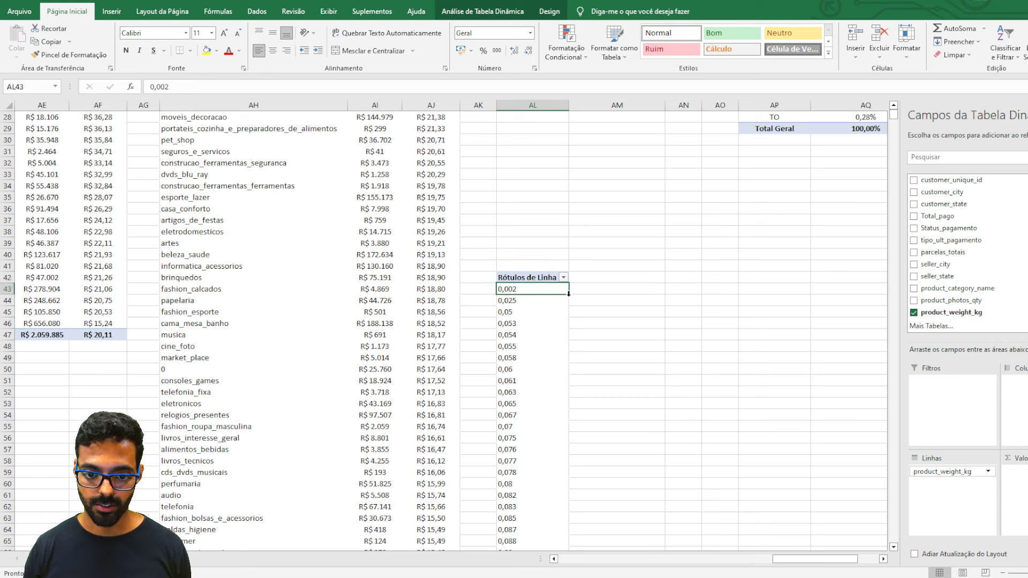
{"action": "key", "text": "ctrl+shift+Down"}
{"action": "key", "text": "ctrl+Up"}
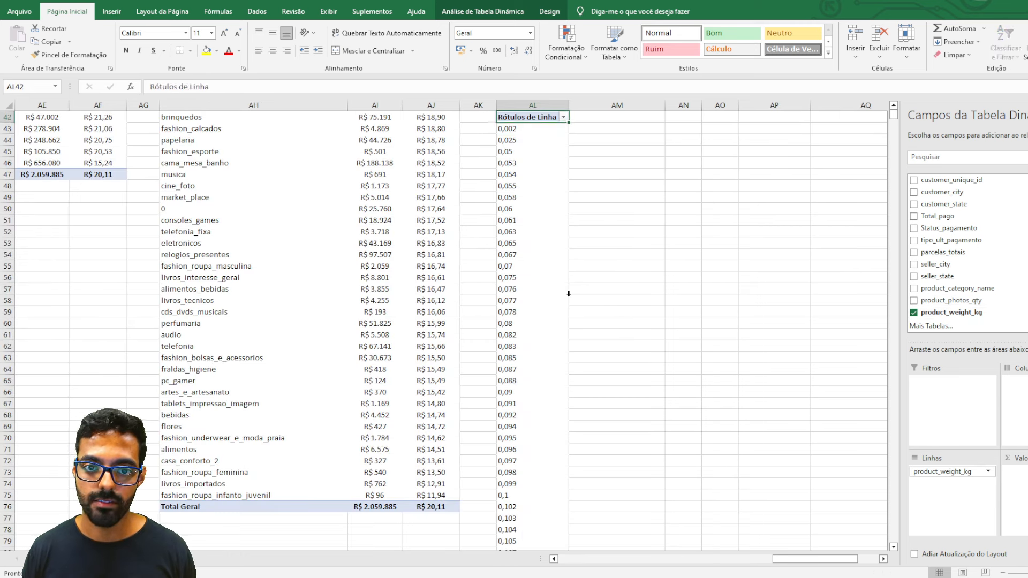
- Examine the individual product weights in column AL from the smallest to the largest
{"action": "key", "text": "Down"}
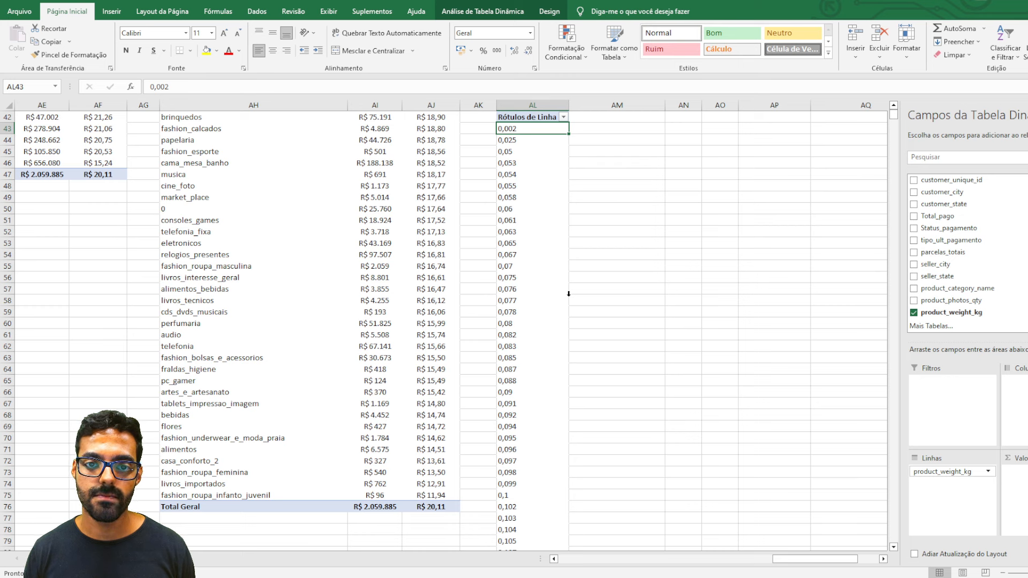
{"action": "key", "text": "ctrl+Down"}
{"action": "key", "text": "Up"}
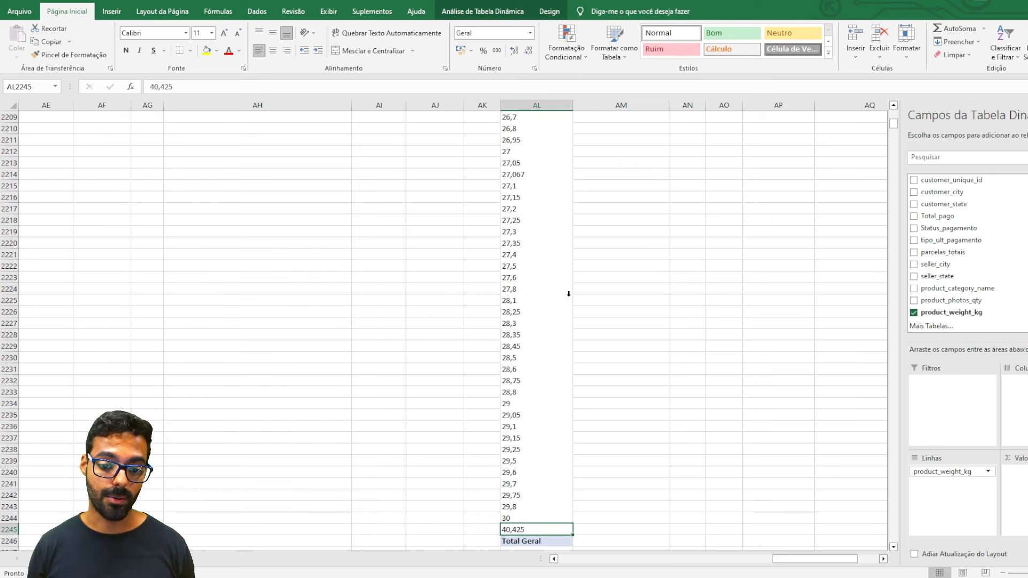
{"action": "key", "text": "ctrl+shift+Up"}
{"action": "key", "text": "shift+Down"}
{"action": "key", "text": "Up"}
{"action": "key", "text": "ctrl+Up"}
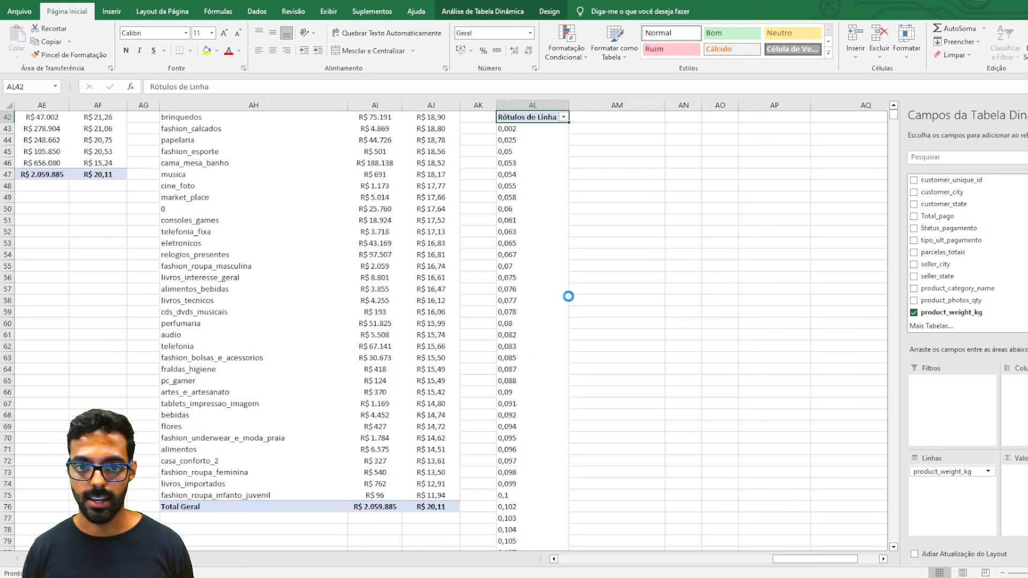
{"action": "key", "text": "ctrl+Up"}
{"action": "key", "text": "ctrl+Down"}
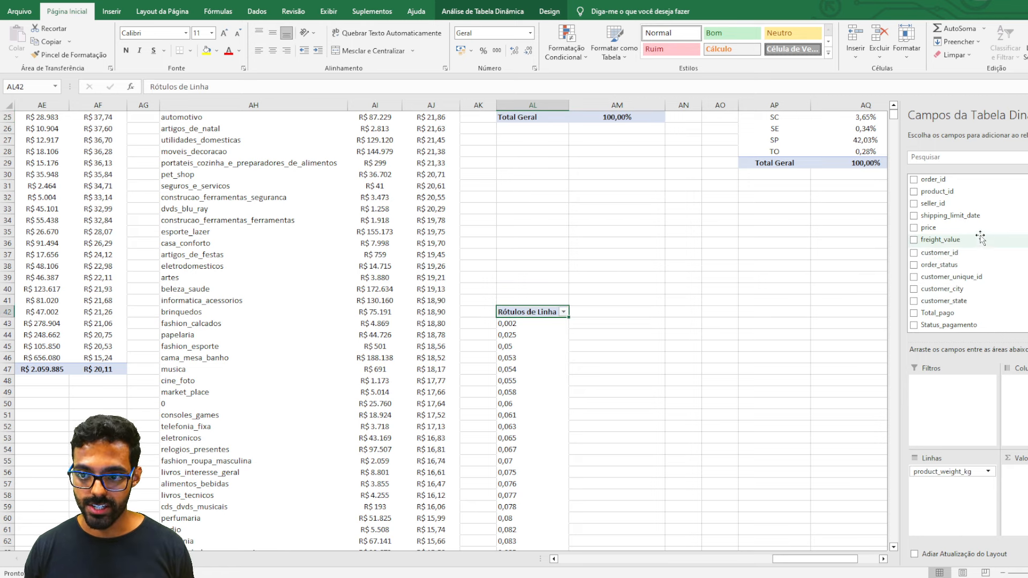
- Add freight_value to the values of the product weight pivot table as a sum
{"action": "left_click", "coordinate": [960, 240]}
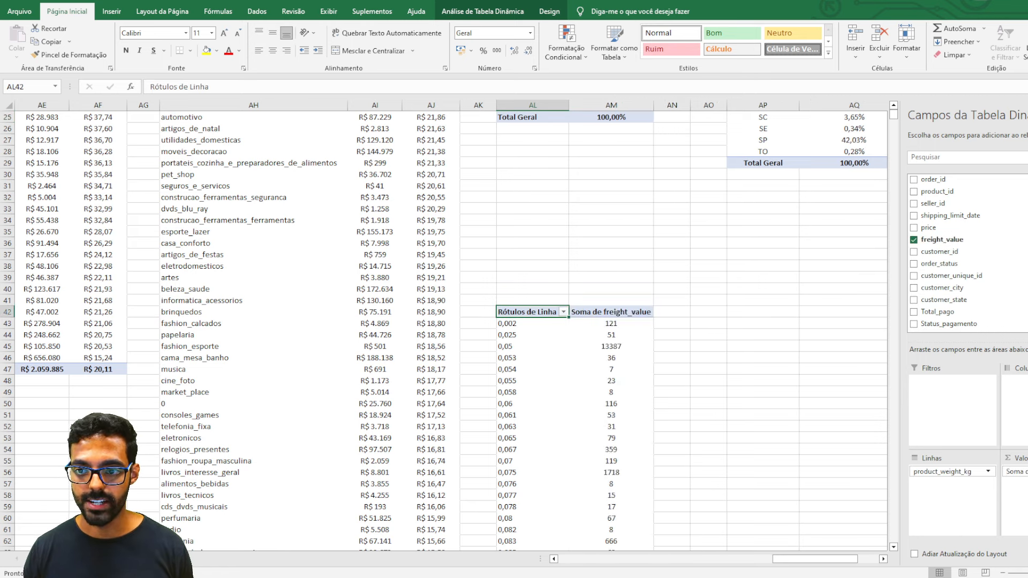
{"action": "left_click", "coordinate": [562, 312]}
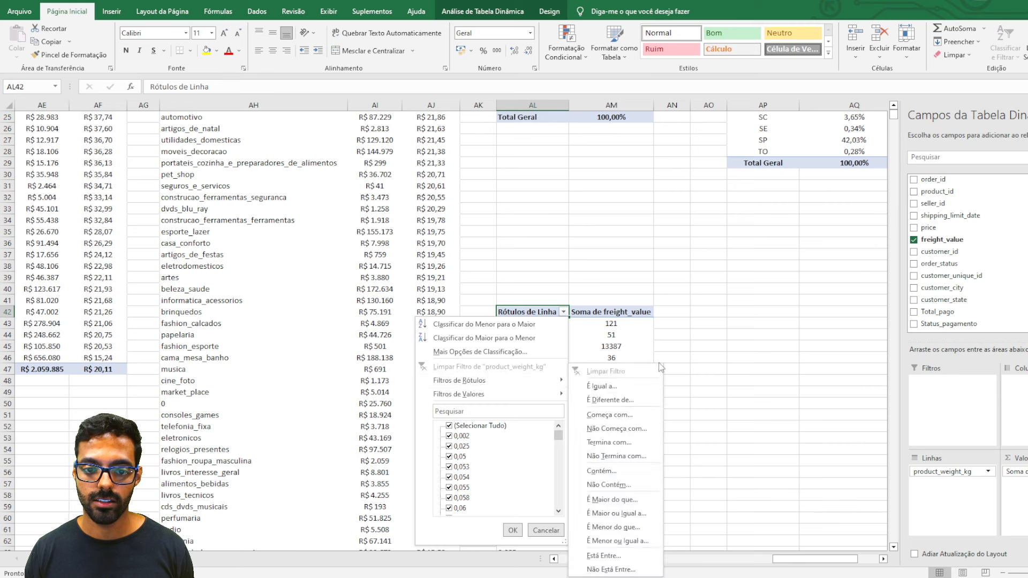
{"action": "left_click", "coordinate": [678, 358]}
{"action": "left_click", "coordinate": [526, 337]}
{"action": "scroll", "coordinate": [530, 341], "scroll_direction": "up", "scroll_amount": 2}
{"action": "scroll", "coordinate": [537, 344], "scroll_direction": "down", "scroll_amount": 4}
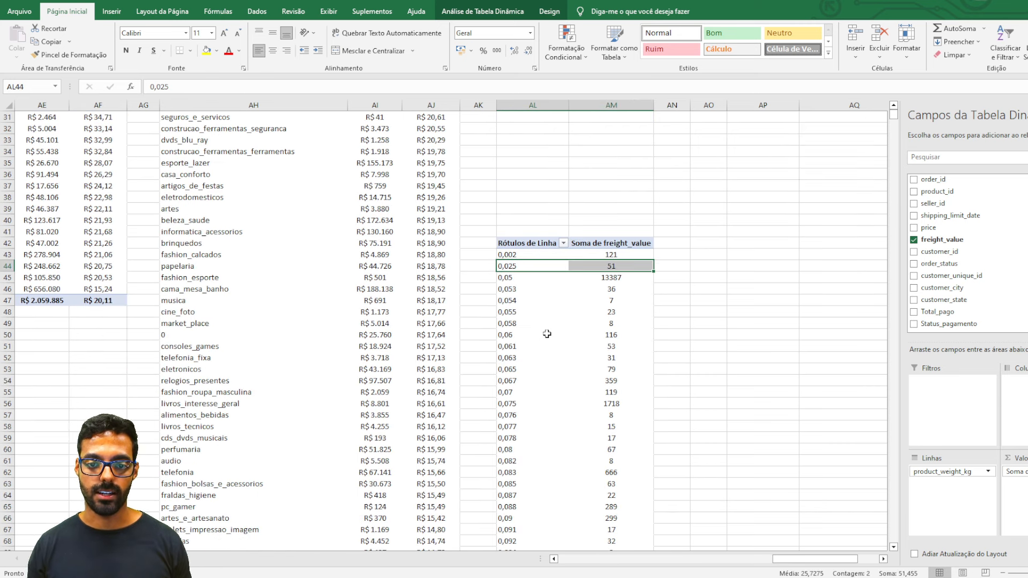
- Examine the freight sums across the long list of ungrouped product weights
{"action": "left_click", "coordinate": [547, 330]}
{"action": "scroll", "coordinate": [571, 328], "scroll_direction": "down", "scroll_amount": 13}
{"action": "scroll", "coordinate": [570, 327], "scroll_direction": "down", "scroll_amount": 11}
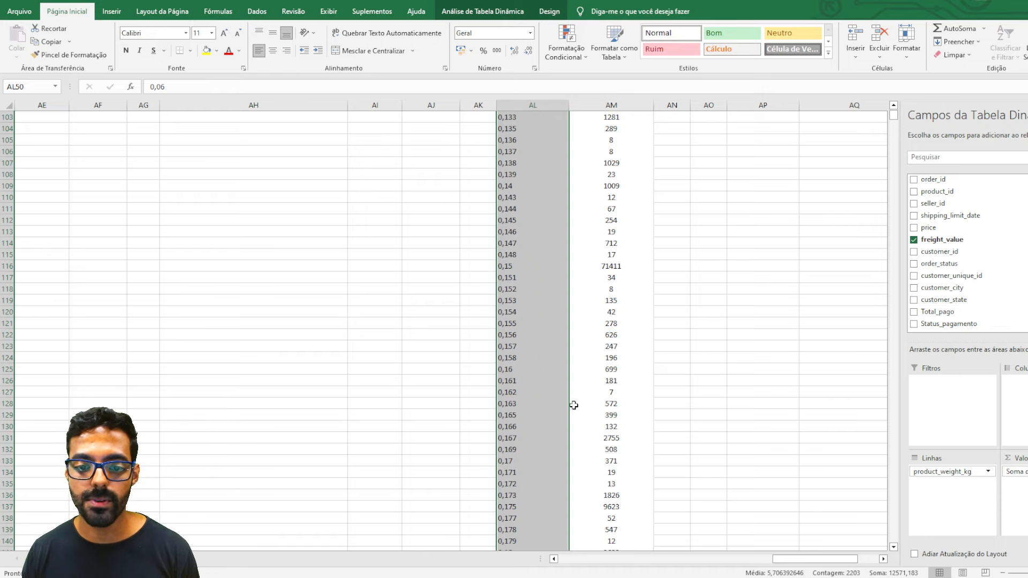
{"action": "left_click", "coordinate": [524, 405]}
{"action": "middle_click", "coordinate": [558, 431]}
{"action": "scroll", "coordinate": [556, 292], "scroll_direction": "up", "scroll_amount": 20}
{"action": "scroll", "coordinate": [543, 339], "scroll_direction": "down", "scroll_amount": 14}
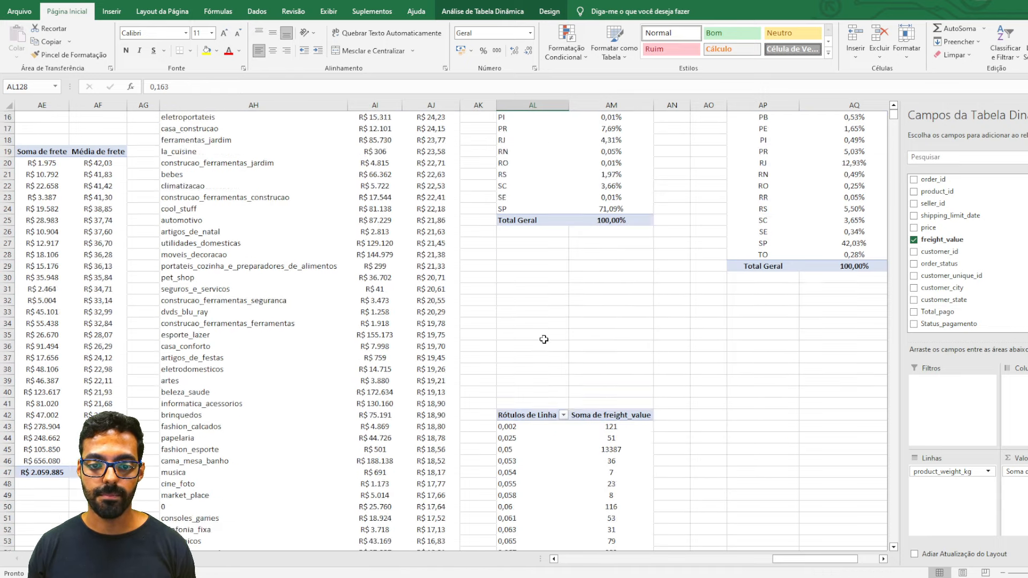
{"action": "scroll", "coordinate": [581, 310], "scroll_direction": "up", "scroll_amount": 2}
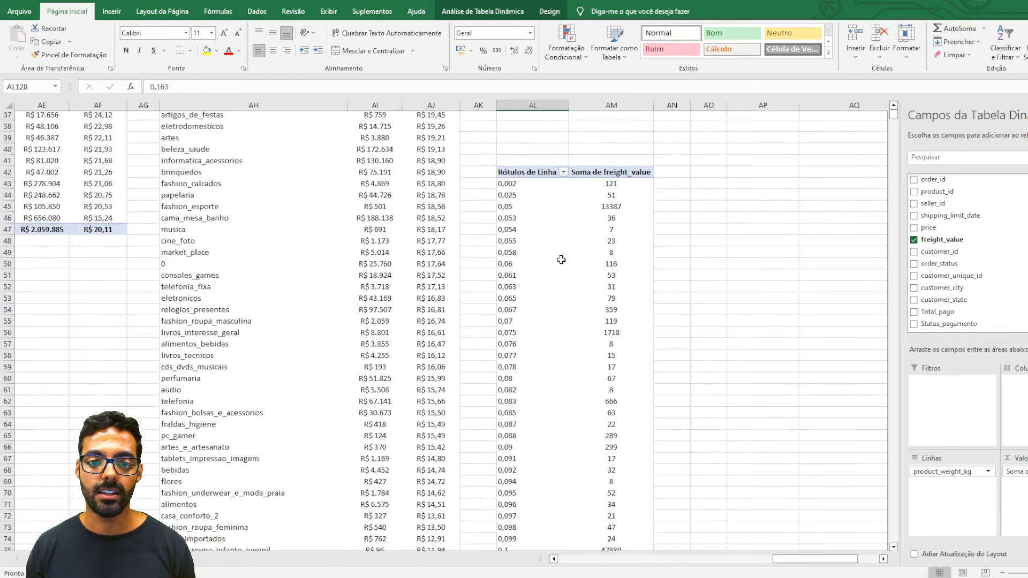
- Group the product_weight_kg row labels into intervals of 5, keeping the automatic start and end values
{"action": "left_click", "coordinate": [523, 193]}
{"action": "left_click", "coordinate": [521, 197]}
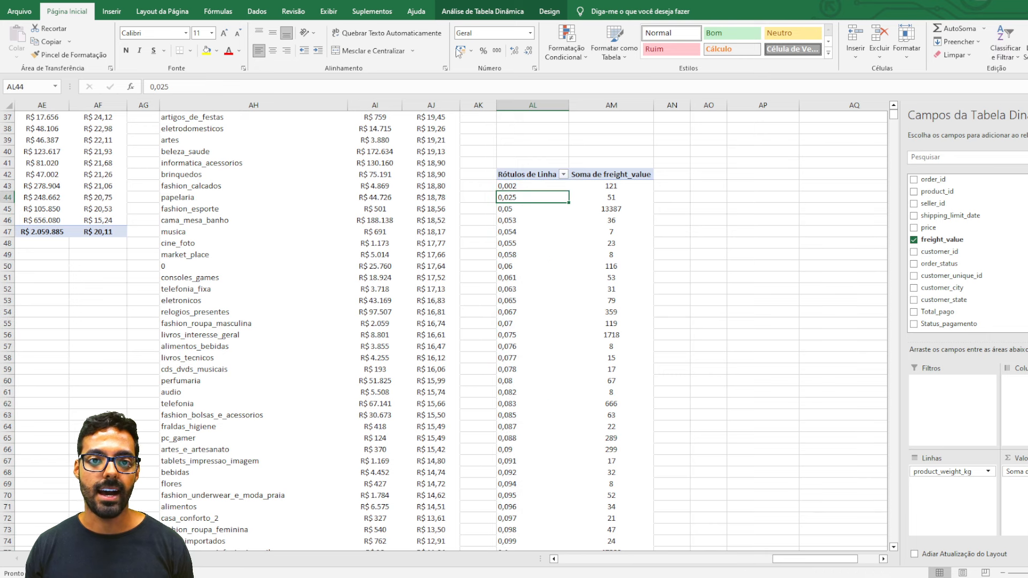
{"action": "left_click", "coordinate": [504, 13]}
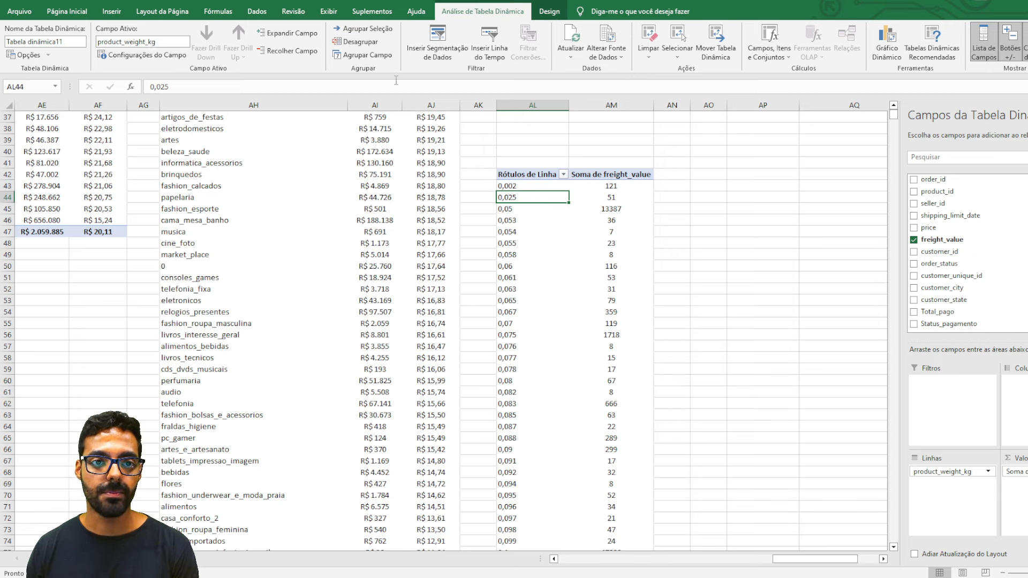
{"action": "left_click", "coordinate": [376, 33]}
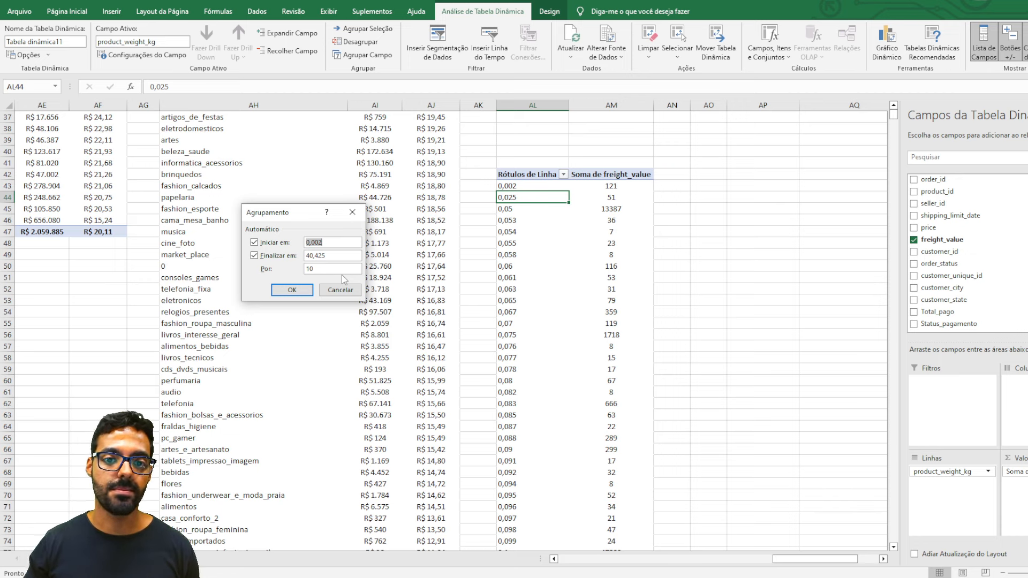
{"action": "left_click_drag", "start_coordinate": [320, 268], "coordinate": [294, 268]}
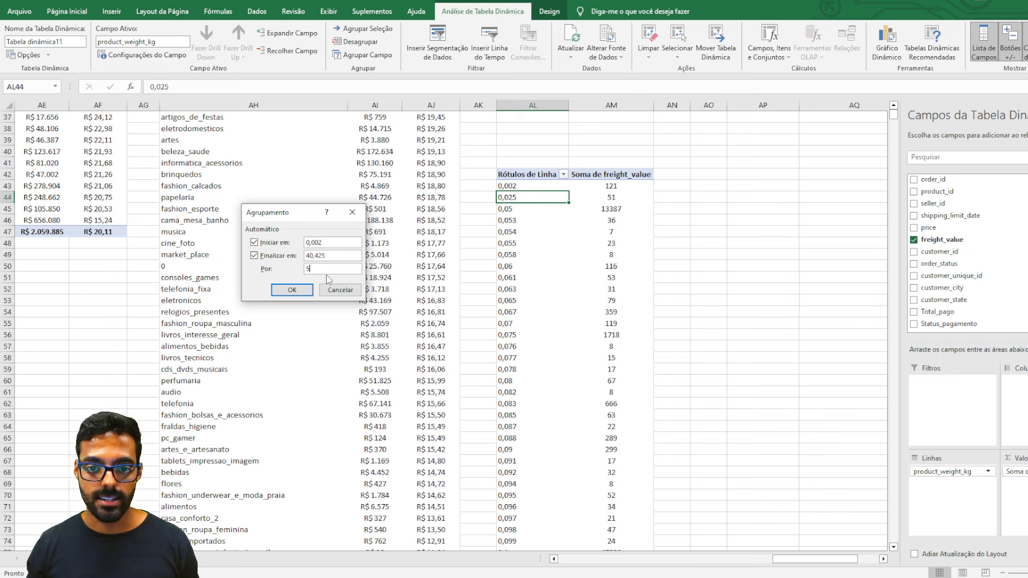
{"action": "left_click", "coordinate": [302, 292]}
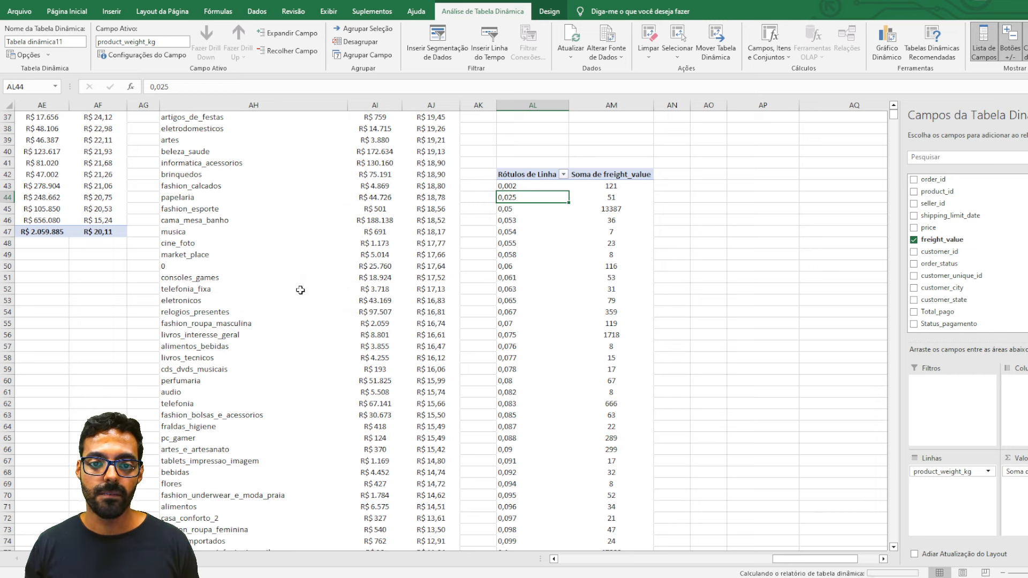
{"action": "scroll", "coordinate": [637, 364], "scroll_direction": "up", "scroll_amount": 2}
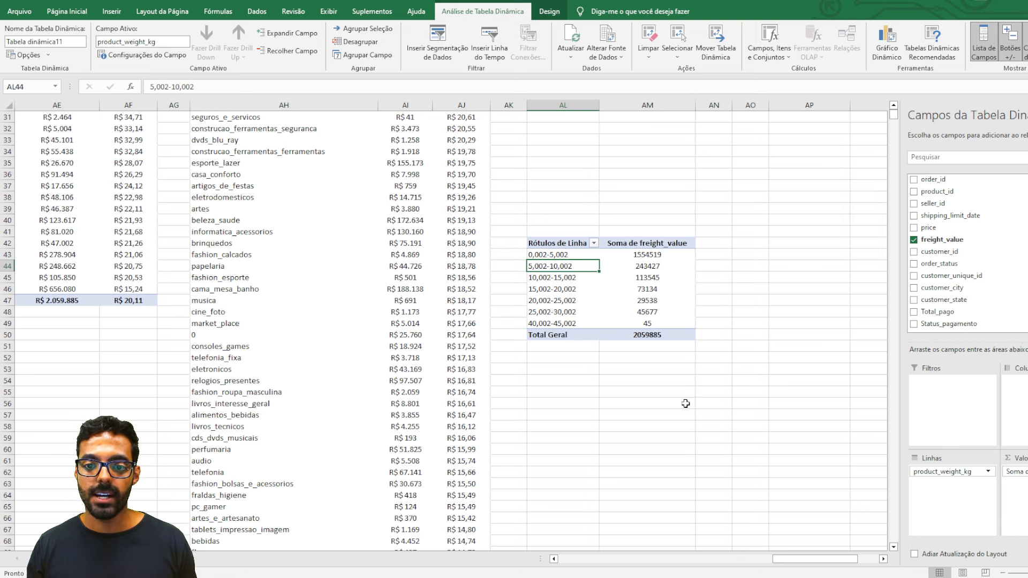
- Examine the weight ranges in AL43:AL49 and their freight sums in AM43:AM49
{"action": "left_click_drag", "start_coordinate": [706, 404], "coordinate": [750, 381]}
{"action": "left_click", "coordinate": [549, 301]}
{"action": "scroll", "coordinate": [530, 292], "scroll_direction": "up", "scroll_amount": 1}
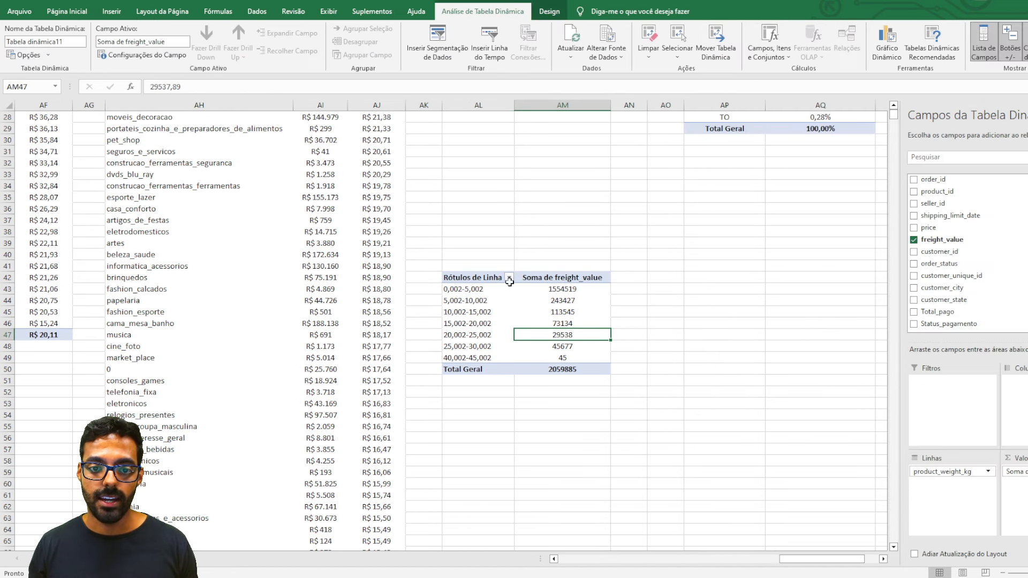
{"action": "left_click_drag", "start_coordinate": [479, 291], "coordinate": [484, 358]}
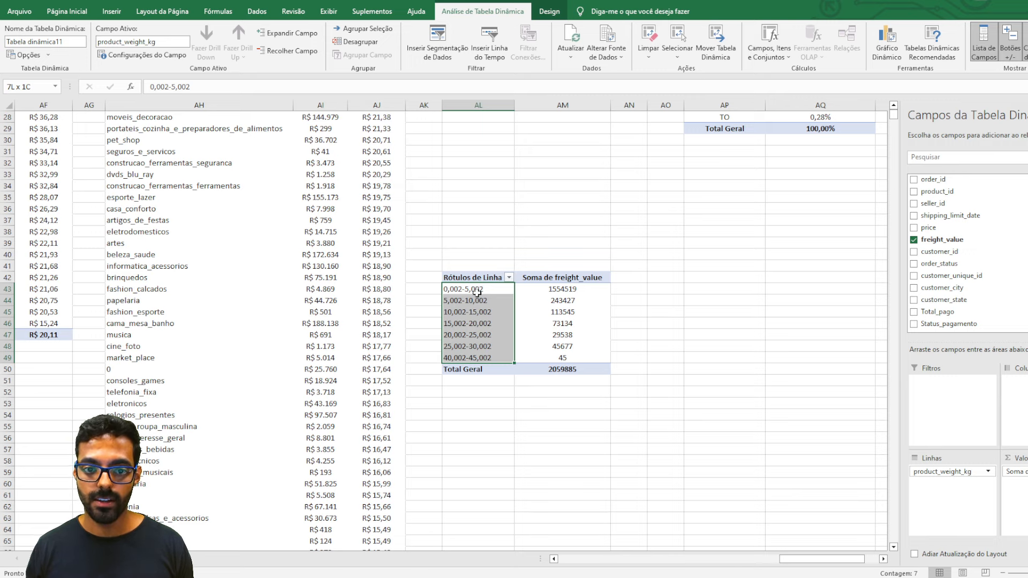
{"action": "left_click_drag", "start_coordinate": [557, 289], "coordinate": [562, 355]}
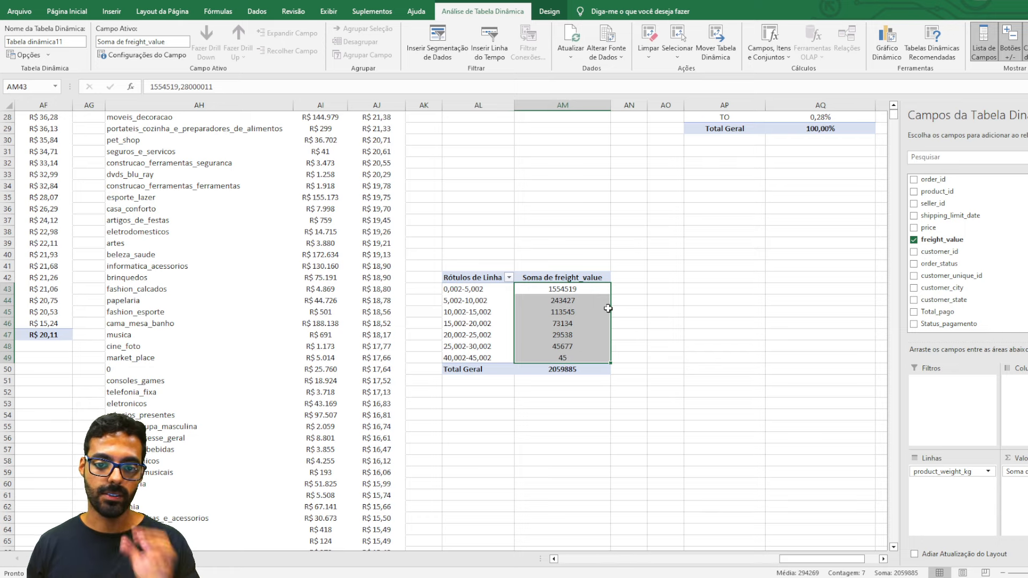
{"action": "scroll", "coordinate": [661, 292], "scroll_direction": "down", "scroll_amount": 1}
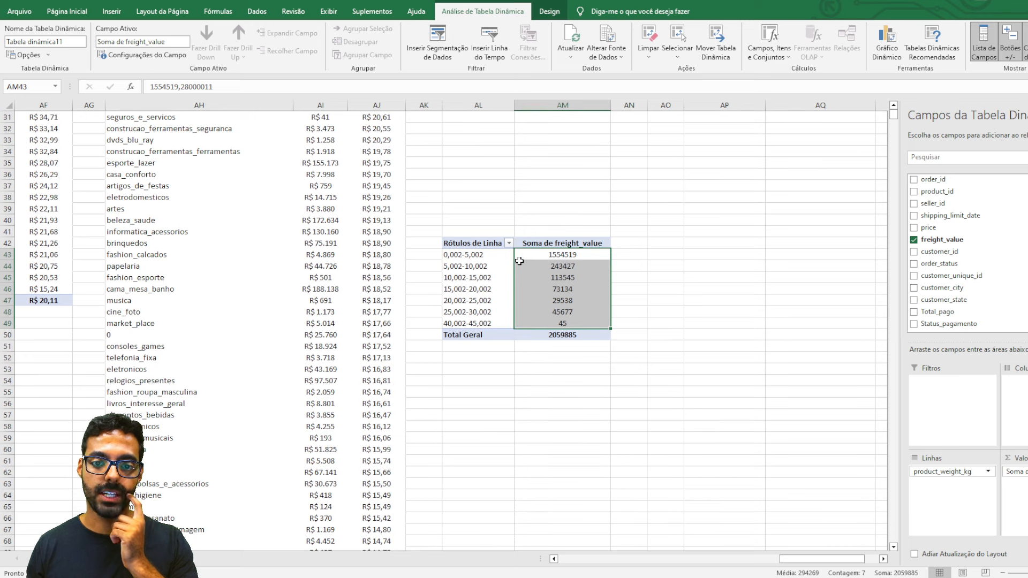
{"action": "left_click", "coordinate": [475, 255]}
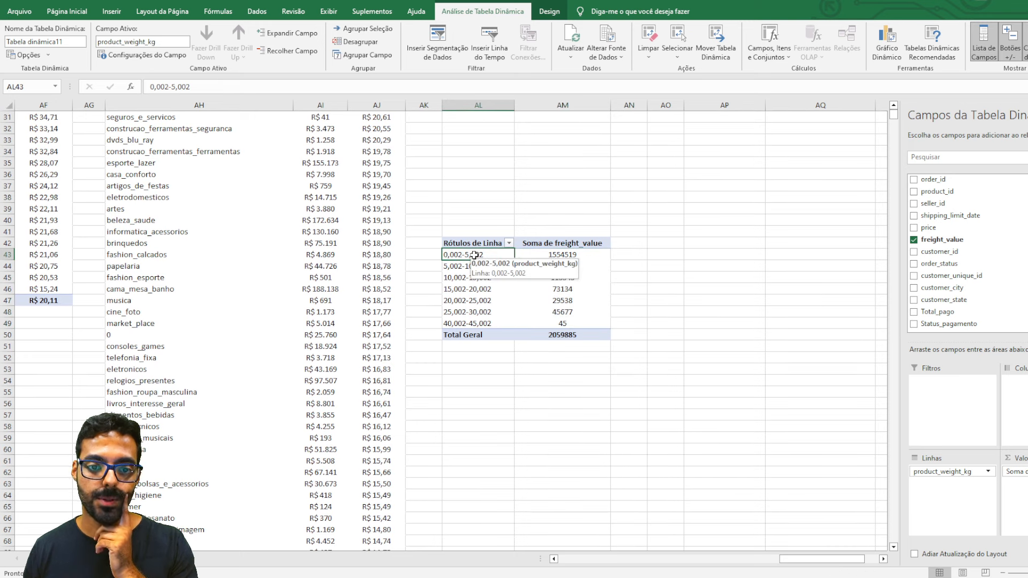
{"action": "left_click", "coordinate": [423, 256]}
{"action": "left_click", "coordinate": [471, 255]}
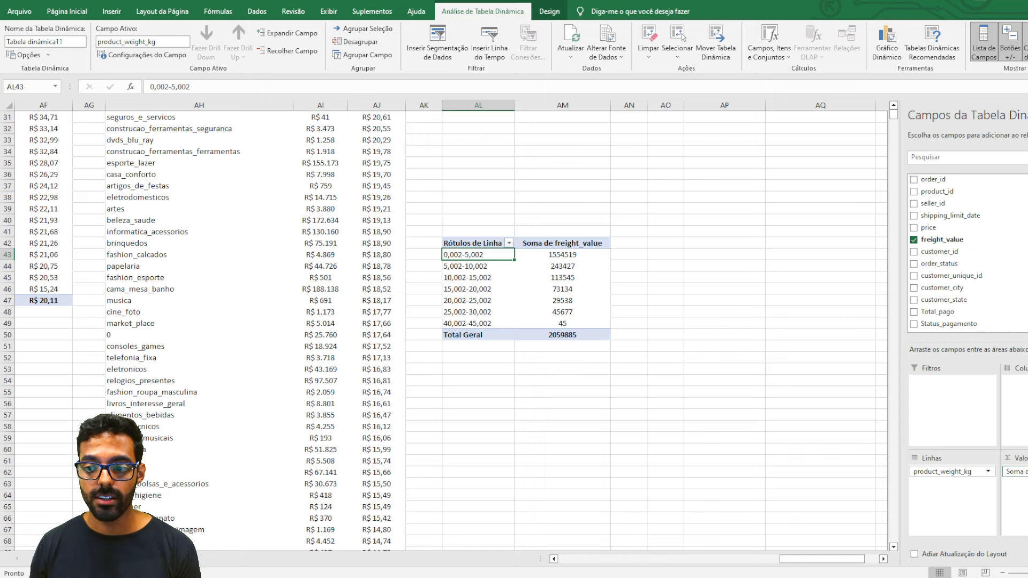
- Summarize the freight_value field by average (Média) in the weight range pivot table
{"action": "left_click", "coordinate": [1015, 471]}
{"action": "left_click", "coordinate": [990, 459]}
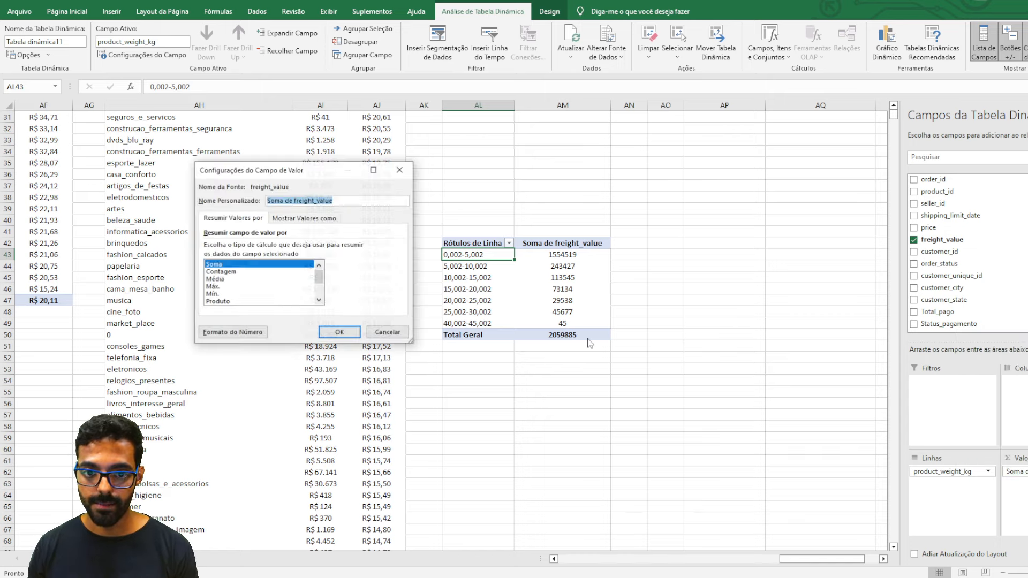
{"action": "left_click", "coordinate": [265, 279]}
{"action": "left_click", "coordinate": [340, 332]}
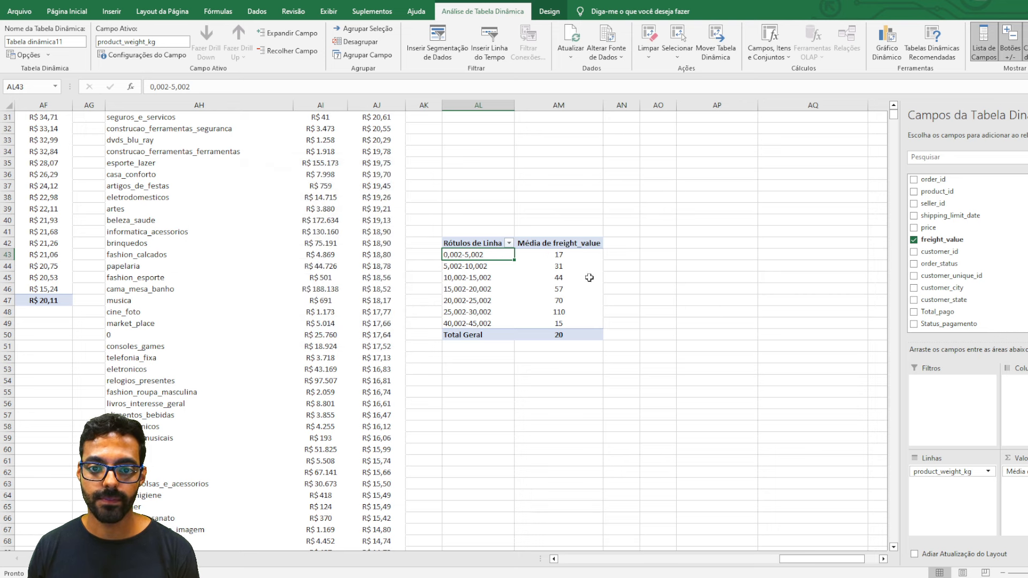
- Format the average freight values in AM43:AM49 as currency (Moeda)
{"action": "left_click_drag", "start_coordinate": [559, 255], "coordinate": [557, 324]}
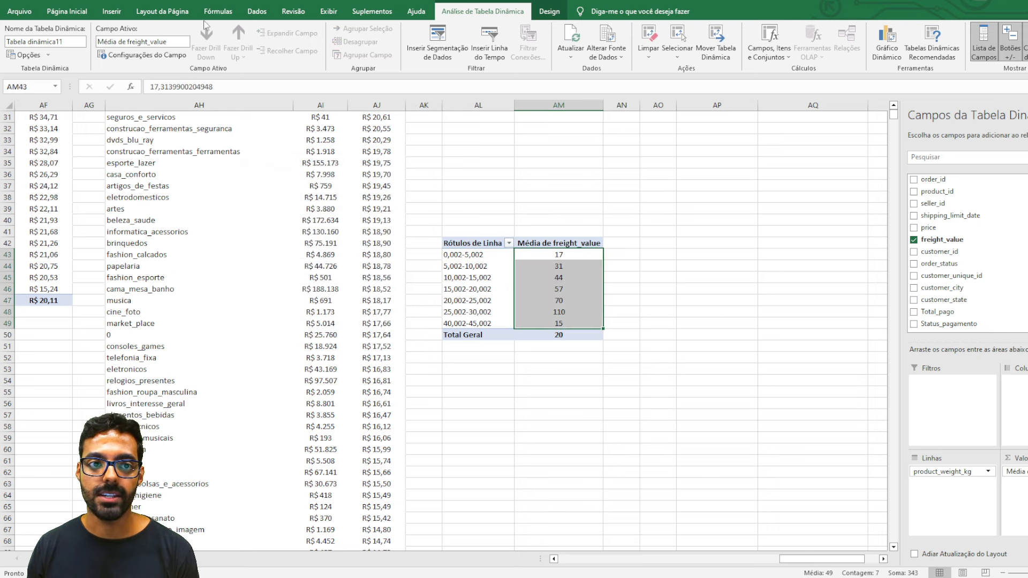
{"action": "left_click", "coordinate": [67, 11]}
{"action": "left_click", "coordinate": [530, 33]}
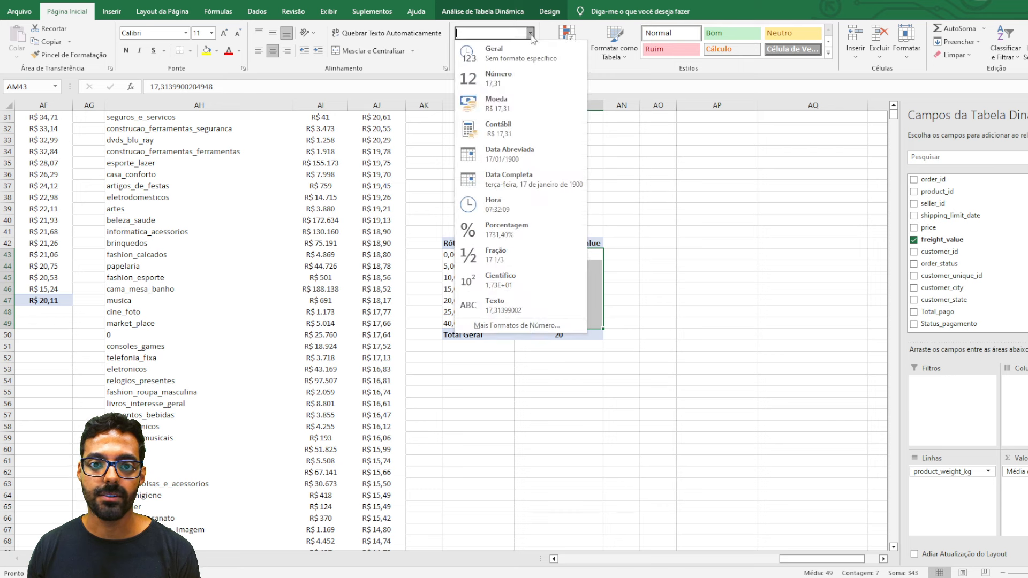
{"action": "left_click", "coordinate": [519, 104]}
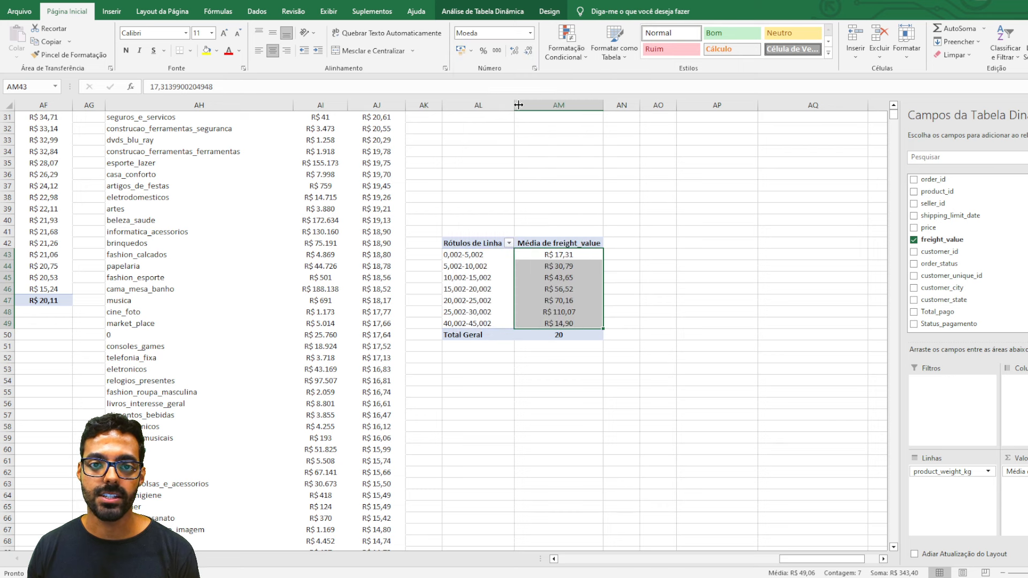
{"action": "left_click", "coordinate": [628, 303]}
{"action": "left_click", "coordinate": [591, 245]}
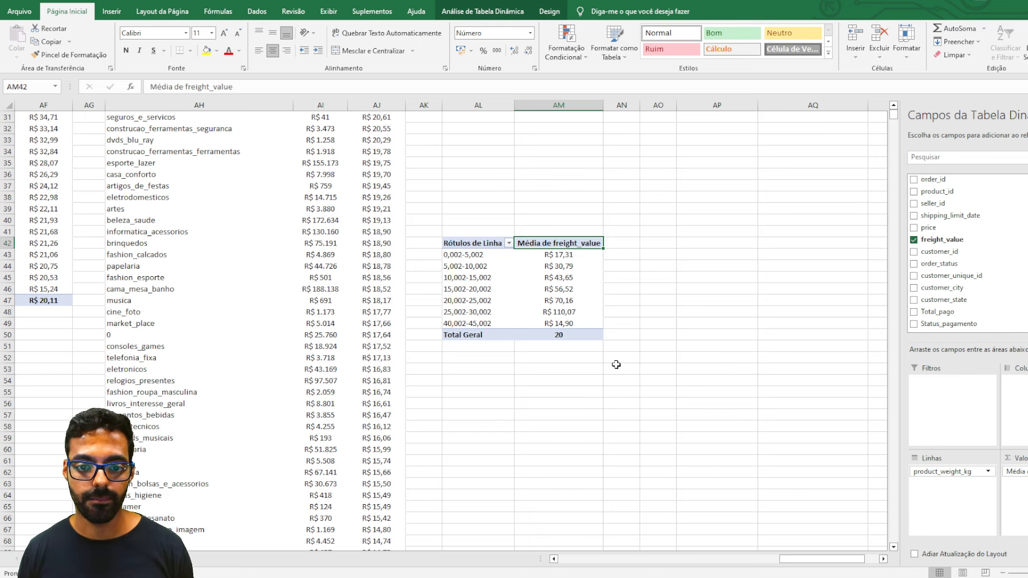
- Review the seller_state pivot table and the average freight per weight range, including the 25,002-30,002 range
{"action": "scroll", "coordinate": [616, 364], "scroll_direction": "up", "scroll_amount": 9}
{"action": "scroll", "coordinate": [616, 364], "scroll_direction": "up", "scroll_amount": 1}
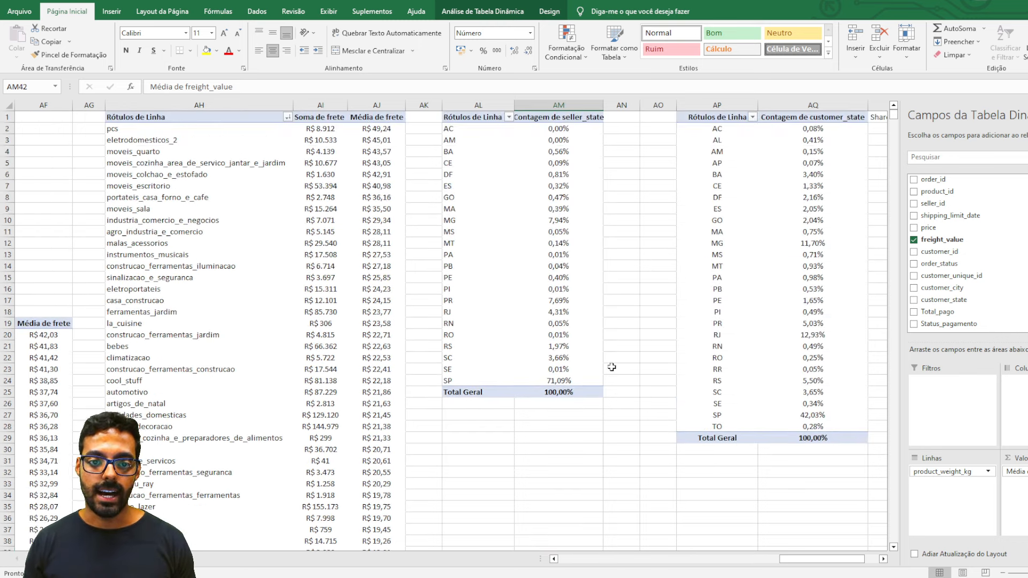
{"action": "left_click_drag", "start_coordinate": [459, 384], "coordinate": [469, 129]}
{"action": "left_click", "coordinate": [469, 130]}
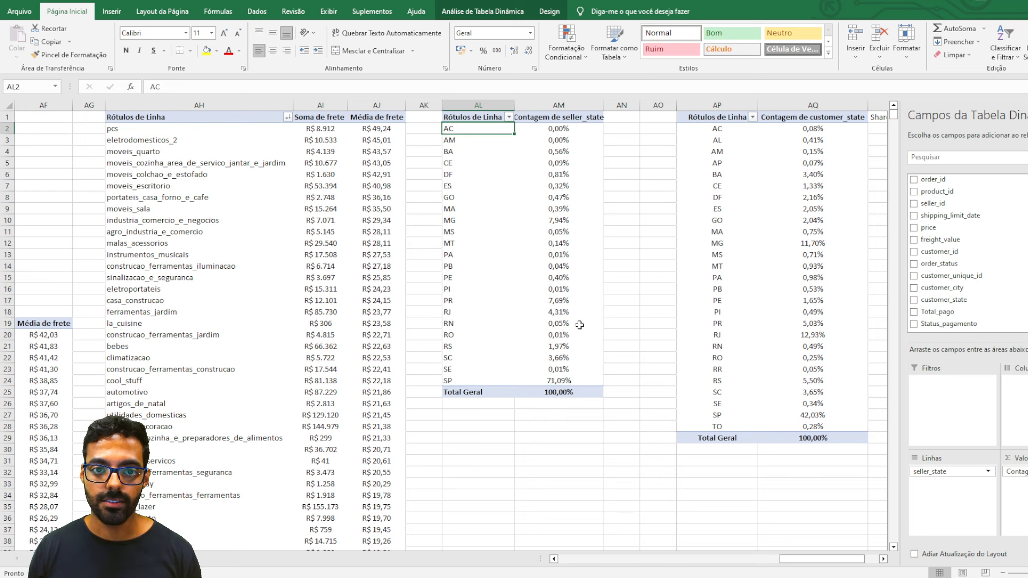
{"action": "scroll", "coordinate": [602, 439], "scroll_direction": "down", "scroll_amount": 5}
{"action": "scroll", "coordinate": [607, 465], "scroll_direction": "down", "scroll_amount": 4}
{"action": "left_click_drag", "start_coordinate": [546, 289], "coordinate": [542, 353]}
{"action": "left_click", "coordinate": [533, 278]}
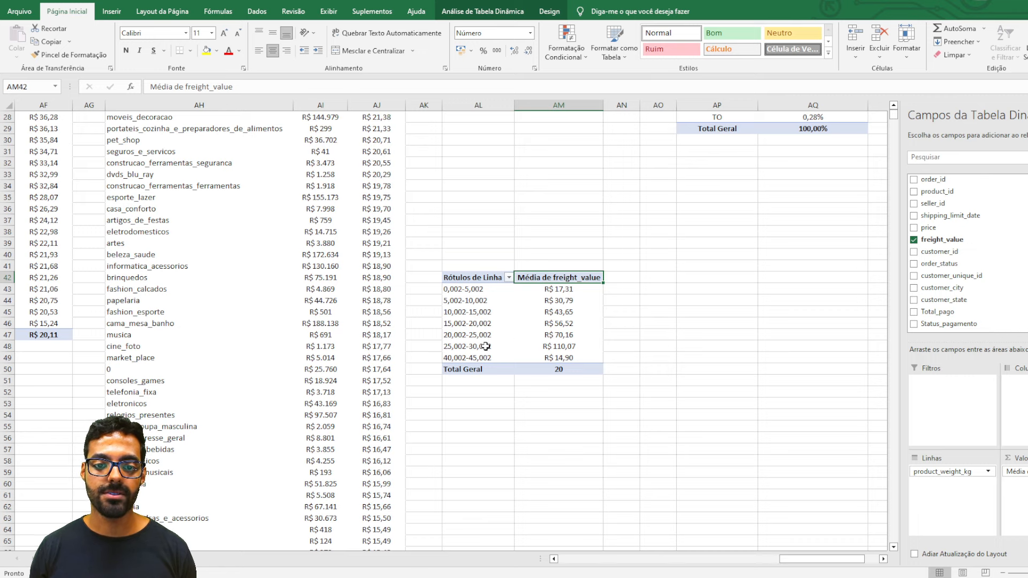
{"action": "left_click", "coordinate": [456, 346]}
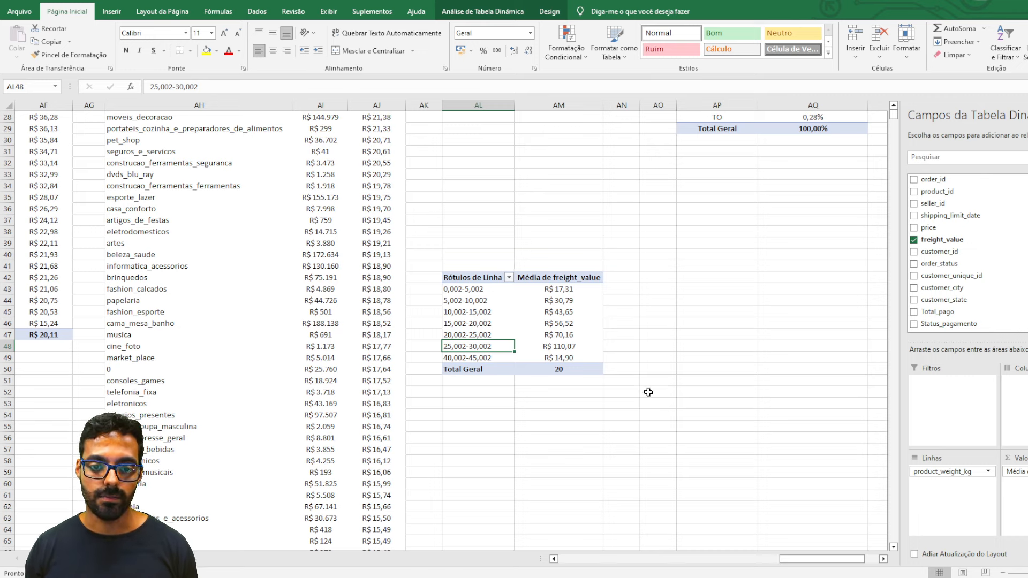
- Add customer_state as the column field of the weight range pivot table with average freight values
{"action": "left_click", "coordinate": [539, 404]}
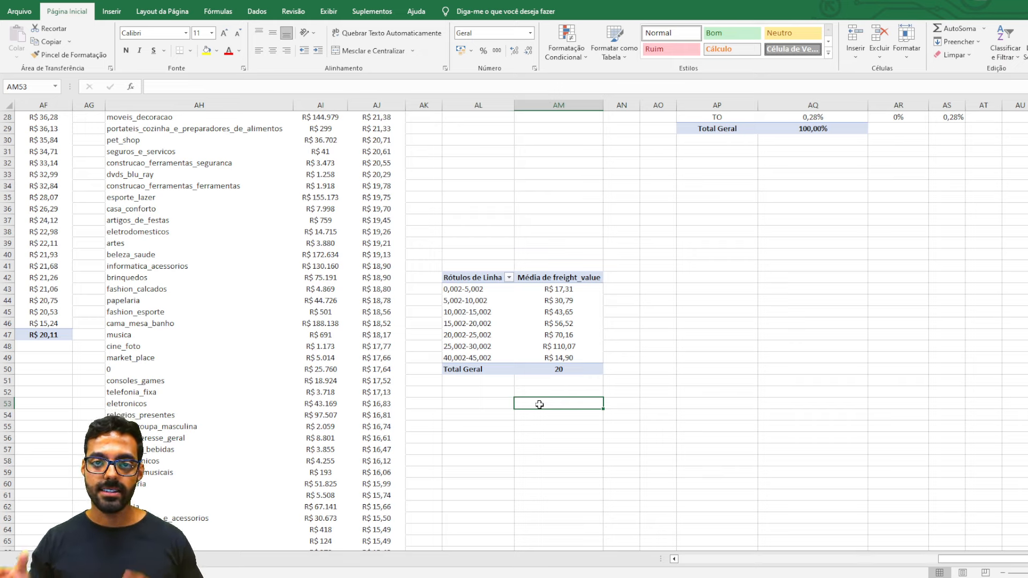
{"action": "left_click", "coordinate": [498, 278]}
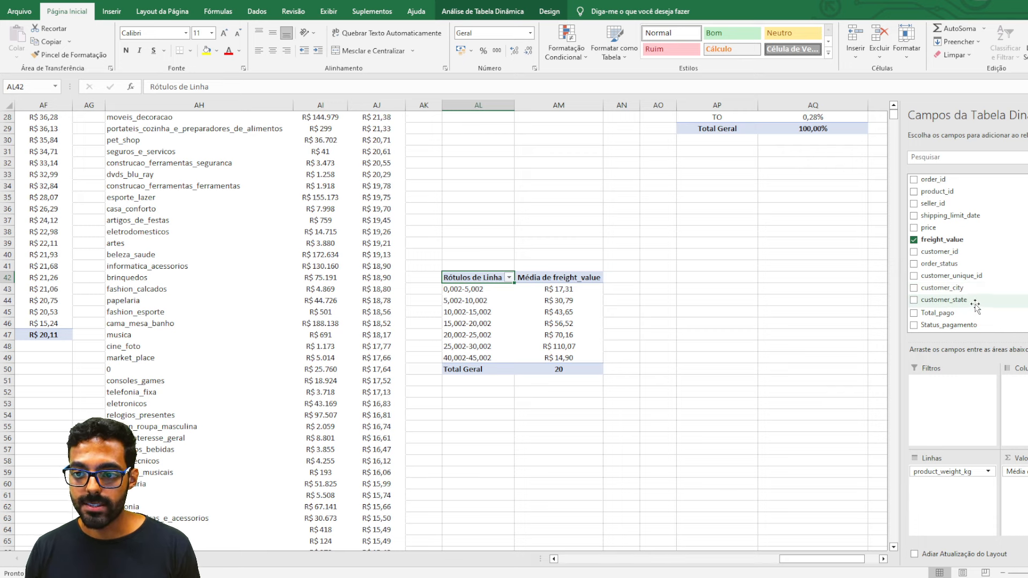
{"action": "left_click_drag", "start_coordinate": [963, 301], "coordinate": [1017, 407]}
- Examine the average freight per weight range across the customer_state columns, including the ES column and the range labels in AL44:AL50
{"action": "mouse_move", "coordinate": [731, 406]}
{"action": "left_mouse_down"}
{"action": "mouse_move", "coordinate": [874, 420]}
{"action": "mouse_move", "coordinate": [718, 414]}
{"action": "left_mouse_up"}
{"action": "left_click", "coordinate": [409, 286]}
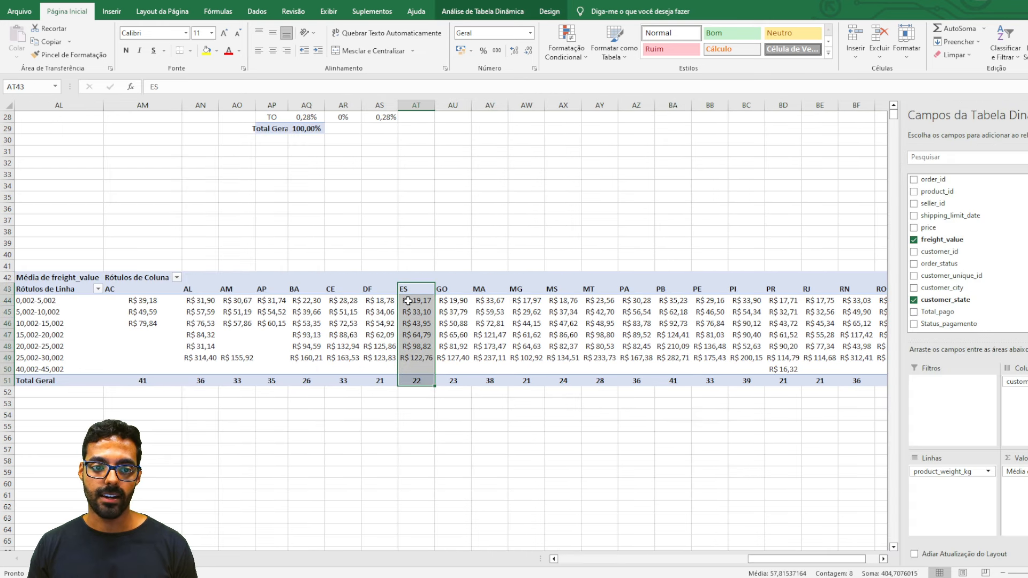
{"action": "left_click_drag", "start_coordinate": [306, 416], "coordinate": [744, 449]}
{"action": "left_click", "coordinate": [672, 394]}
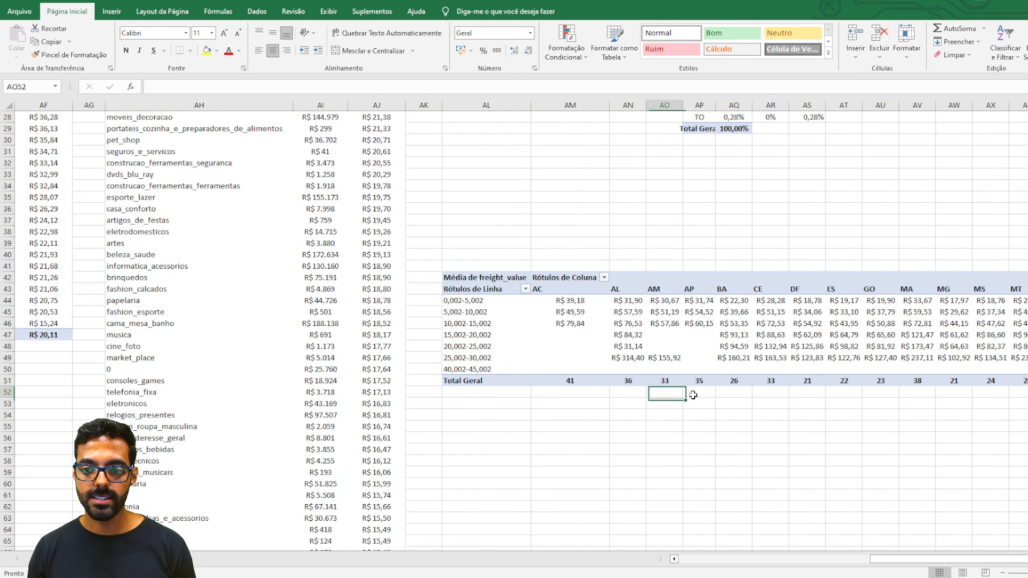
{"action": "left_click_drag", "start_coordinate": [914, 416], "coordinate": [586, 404]}
{"action": "left_click_drag", "start_coordinate": [504, 438], "coordinate": [150, 402]}
{"action": "left_click", "coordinate": [154, 300]}
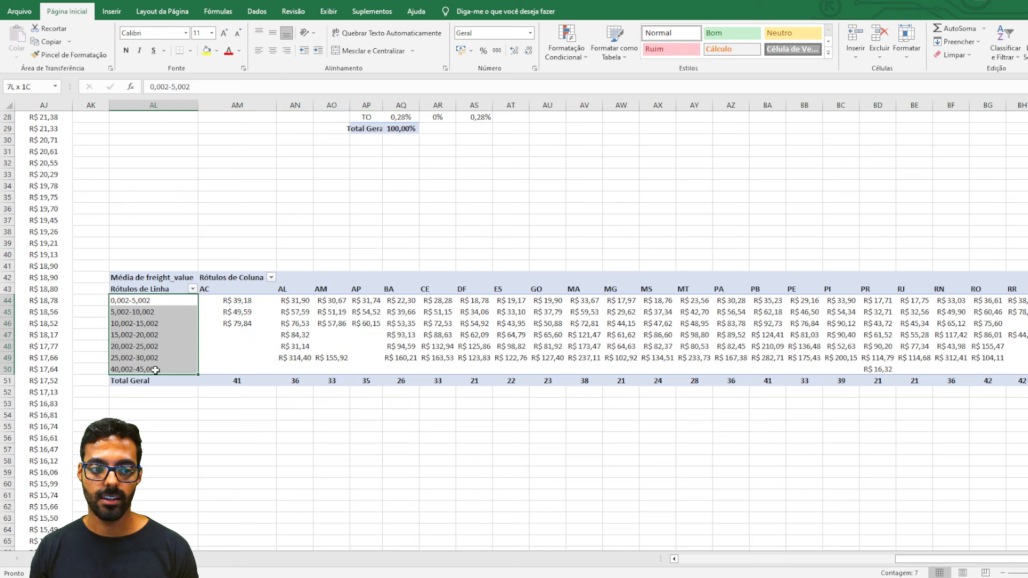
{"action": "left_click", "coordinate": [361, 424]}
- Swap the pivot table's layout so customer_state is the row field and product_weight_kg is the column field
{"action": "left_click", "coordinate": [437, 370]}
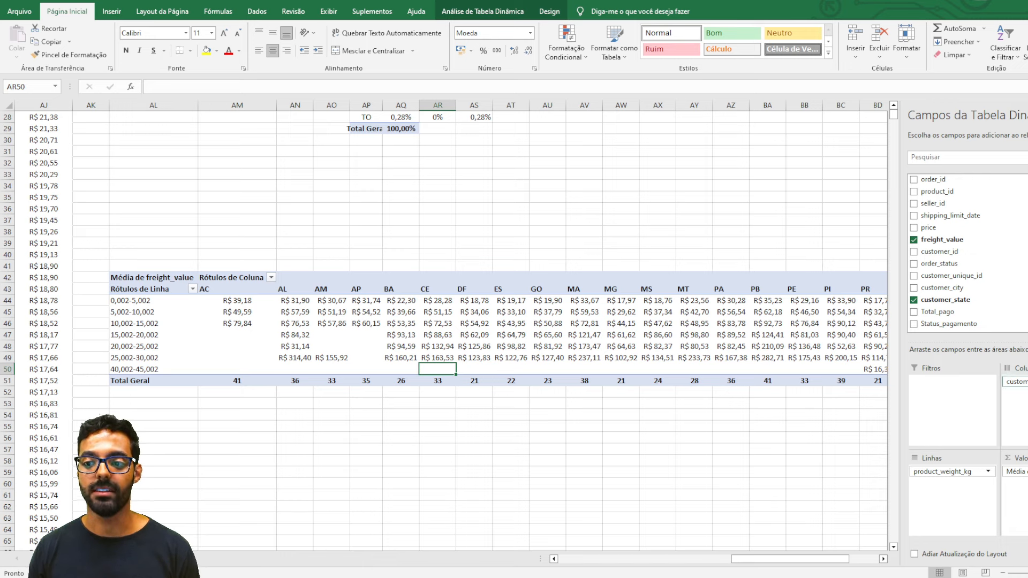
{"action": "left_click_drag", "start_coordinate": [1014, 381], "coordinate": [941, 522]}
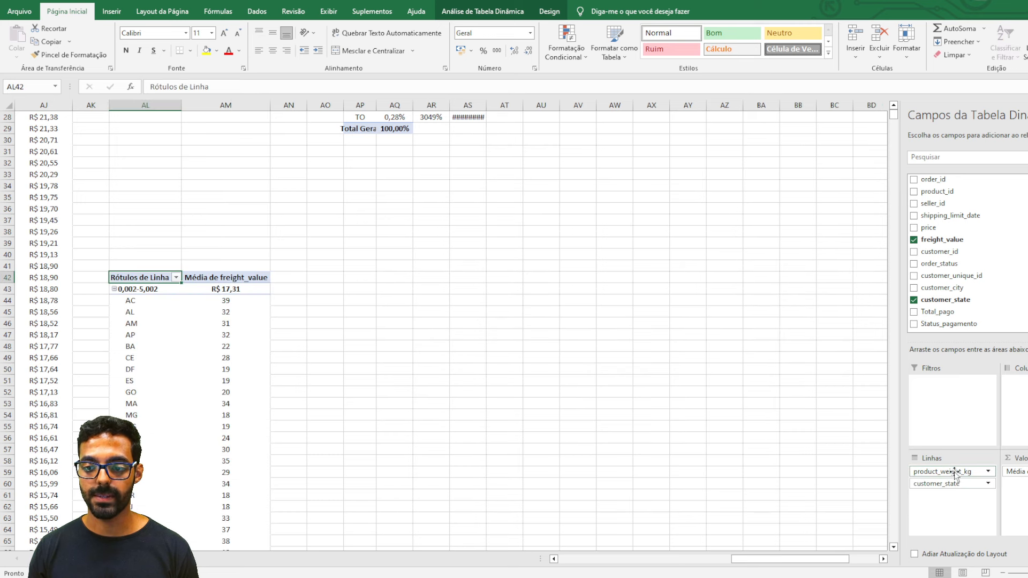
{"action": "left_click_drag", "start_coordinate": [955, 472], "coordinate": [1020, 398]}
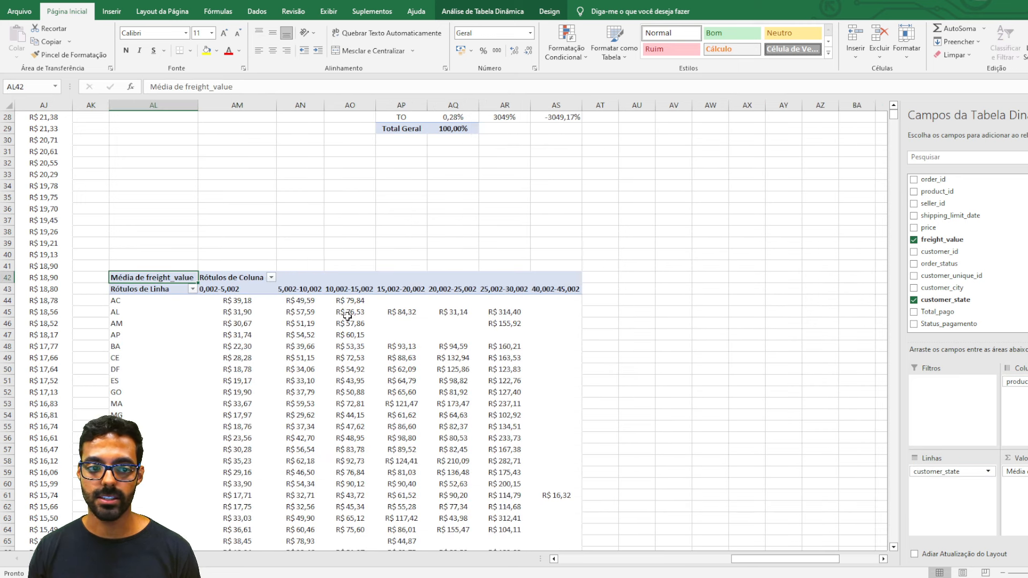
{"action": "scroll", "coordinate": [347, 315], "scroll_direction": "down", "scroll_amount": 3}
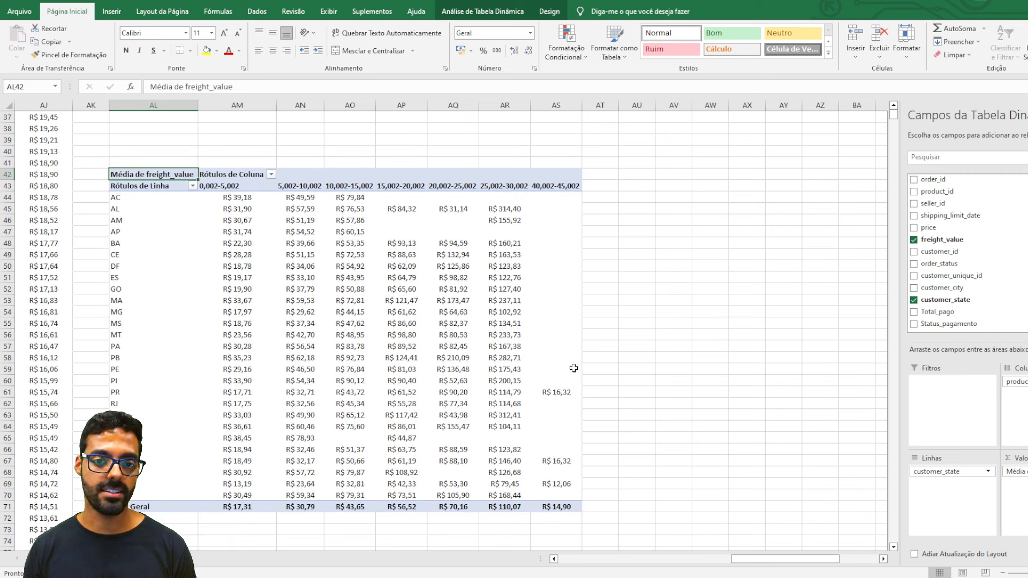
- Sort the customer_state rows in descending order (Decrescente) by Média de freight_value
{"action": "left_click_drag", "start_coordinate": [90, 325], "coordinate": [255, 313]}
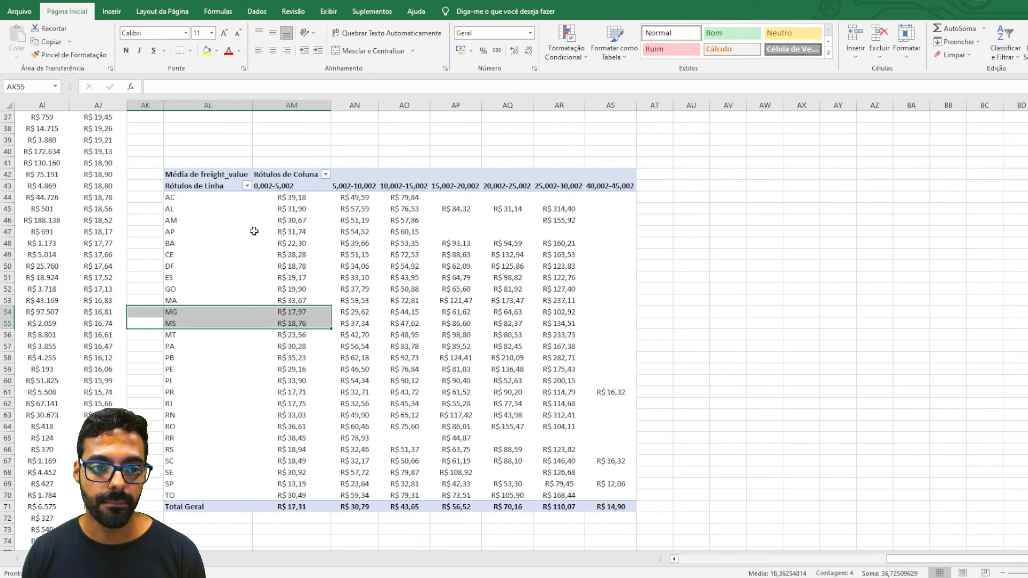
{"action": "left_click", "coordinate": [220, 186]}
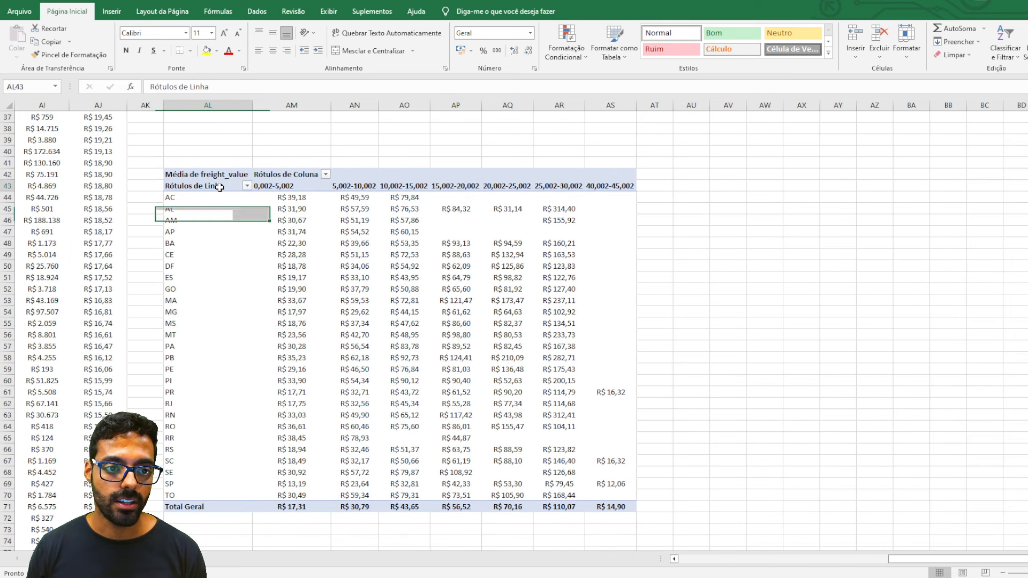
{"action": "left_click", "coordinate": [247, 186]}
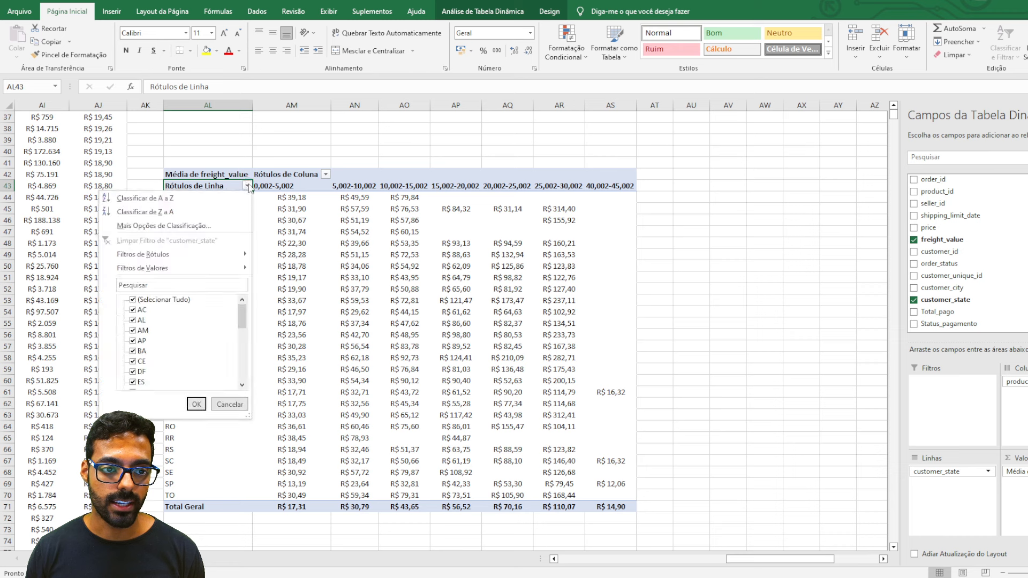
{"action": "left_click", "coordinate": [175, 225]}
{"action": "left_click", "coordinate": [221, 238]}
{"action": "left_click", "coordinate": [275, 251]}
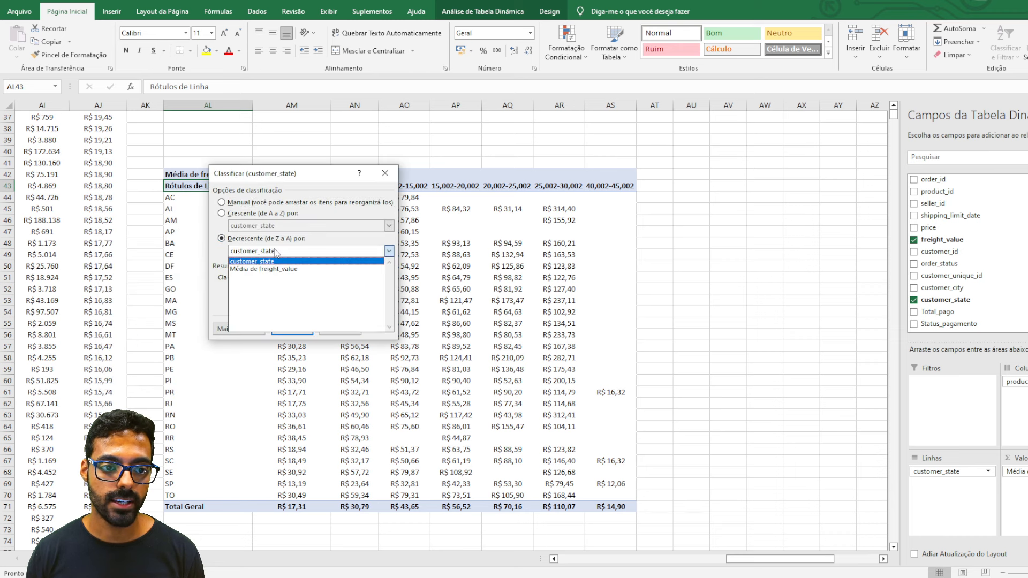
{"action": "left_click", "coordinate": [251, 269]}
{"action": "left_click", "coordinate": [293, 329]}
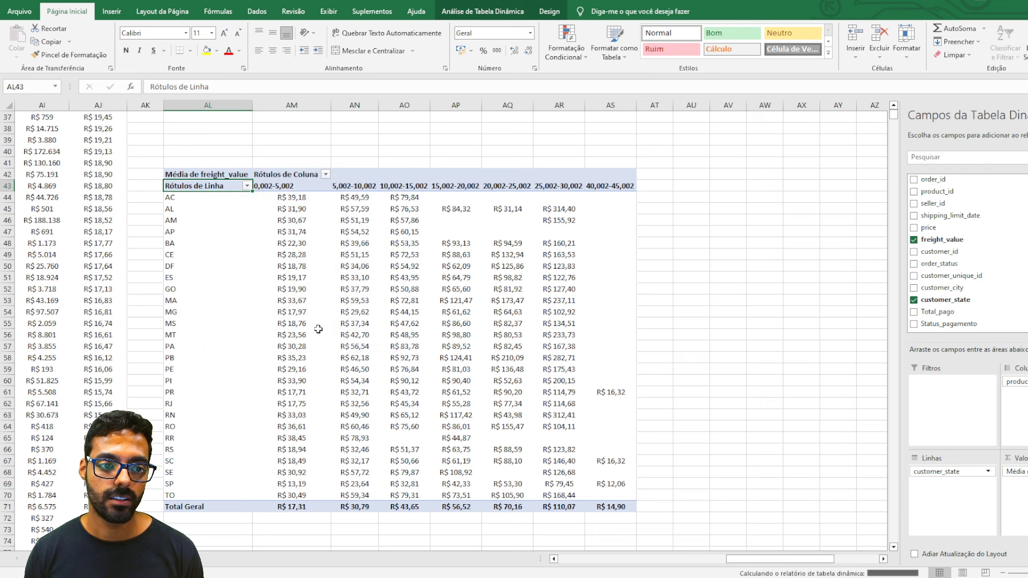
- Compare the average freight of the SP, RR and AC rows across the weight ranges, including the empty cells for heavier products
{"action": "scroll", "coordinate": [582, 304], "scroll_direction": "down", "scroll_amount": 1}
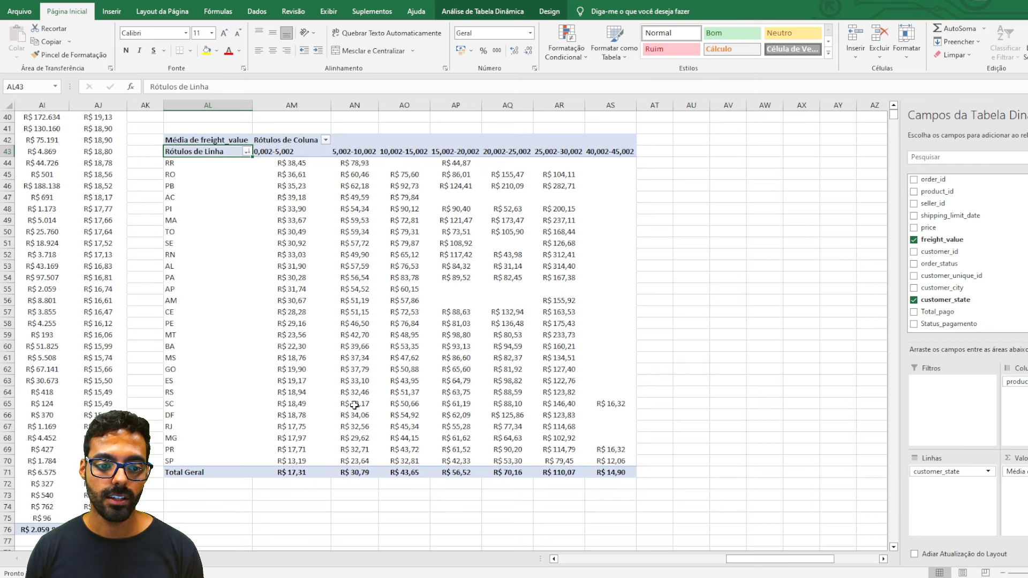
{"action": "left_click", "coordinate": [177, 460]}
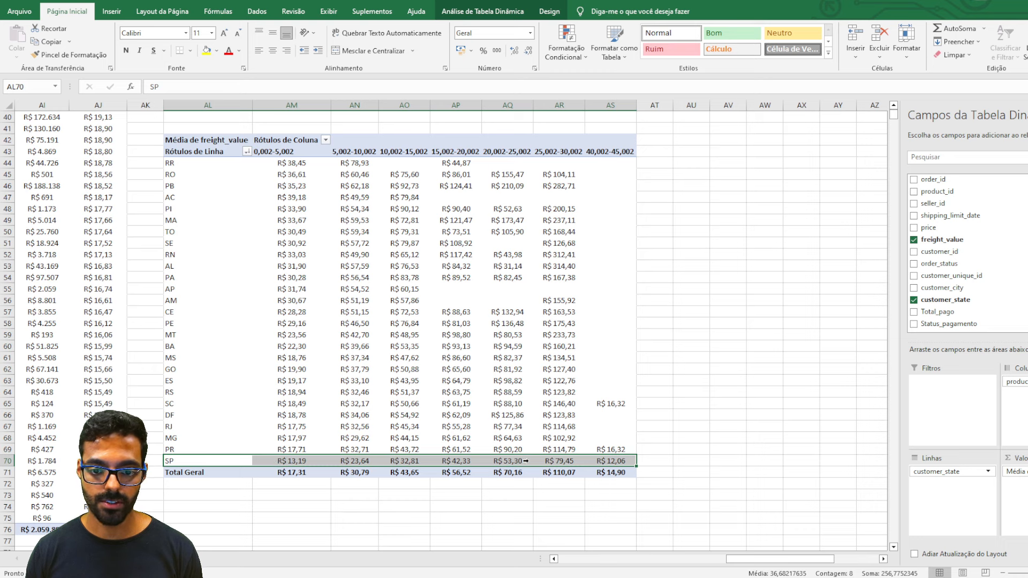
{"action": "left_click_drag", "start_coordinate": [602, 461], "coordinate": [287, 461]}
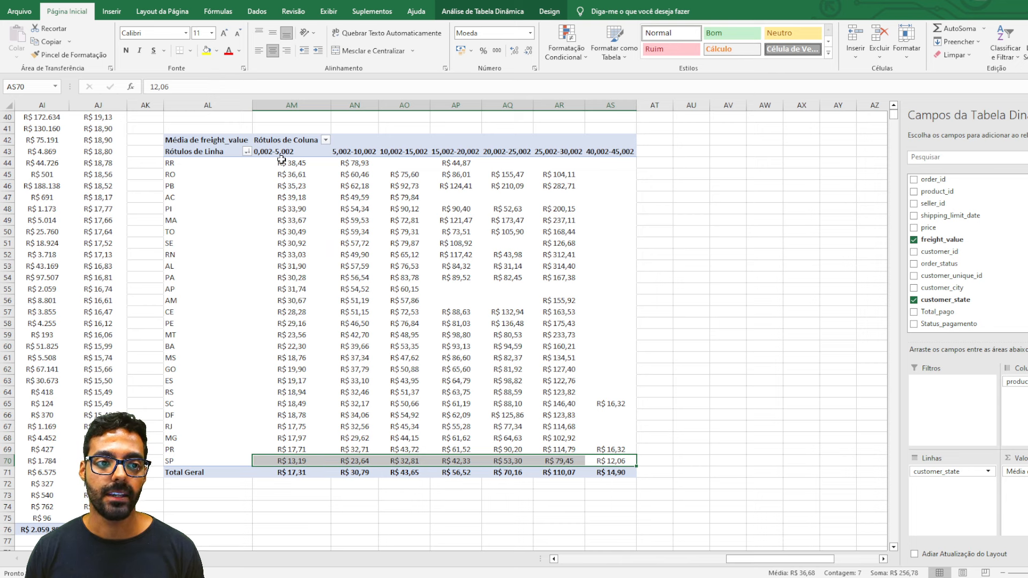
{"action": "left_click_drag", "start_coordinate": [281, 161], "coordinate": [624, 163]}
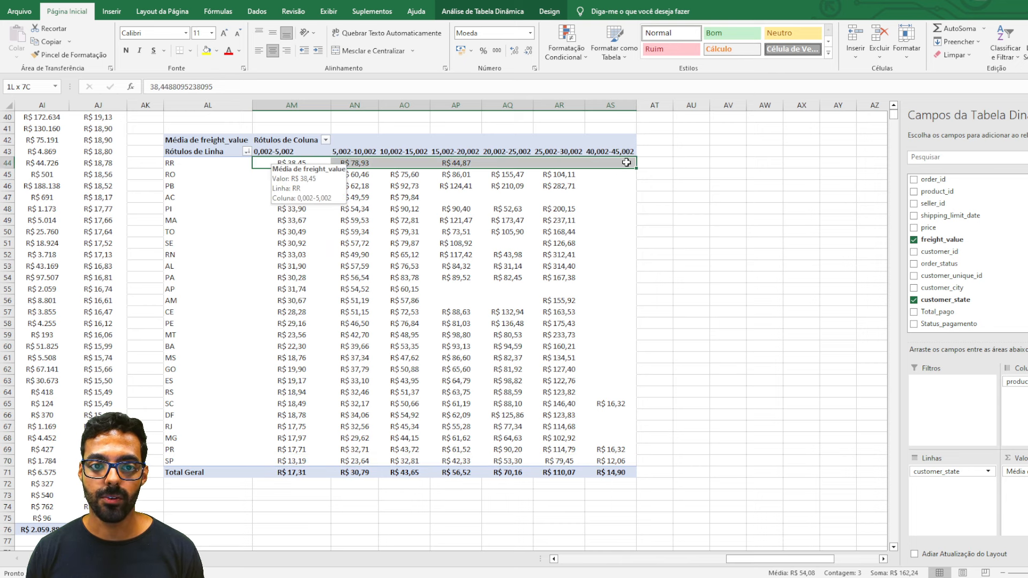
{"action": "left_click", "coordinate": [667, 211]}
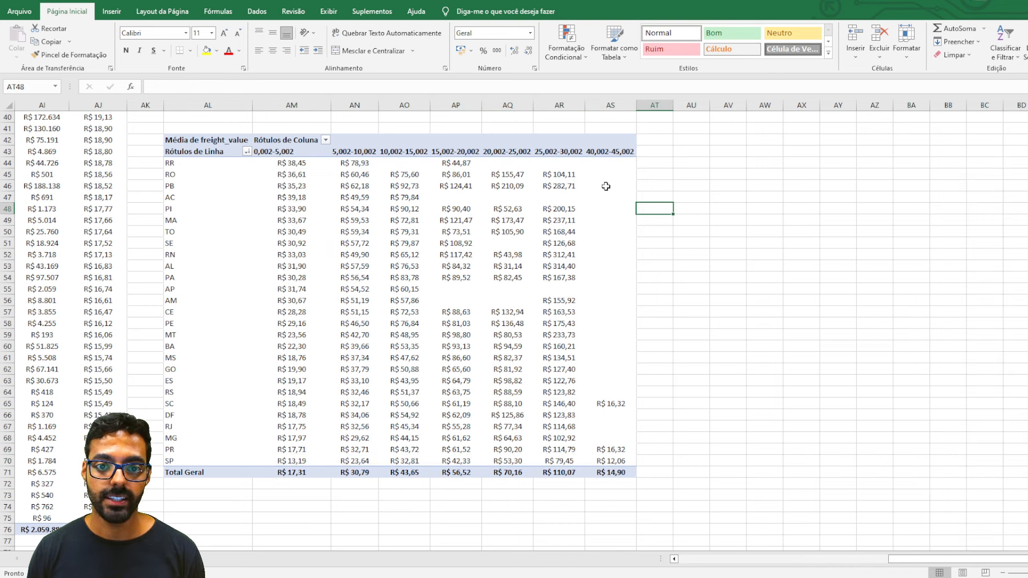
{"action": "left_click_drag", "start_coordinate": [605, 162], "coordinate": [606, 357]}
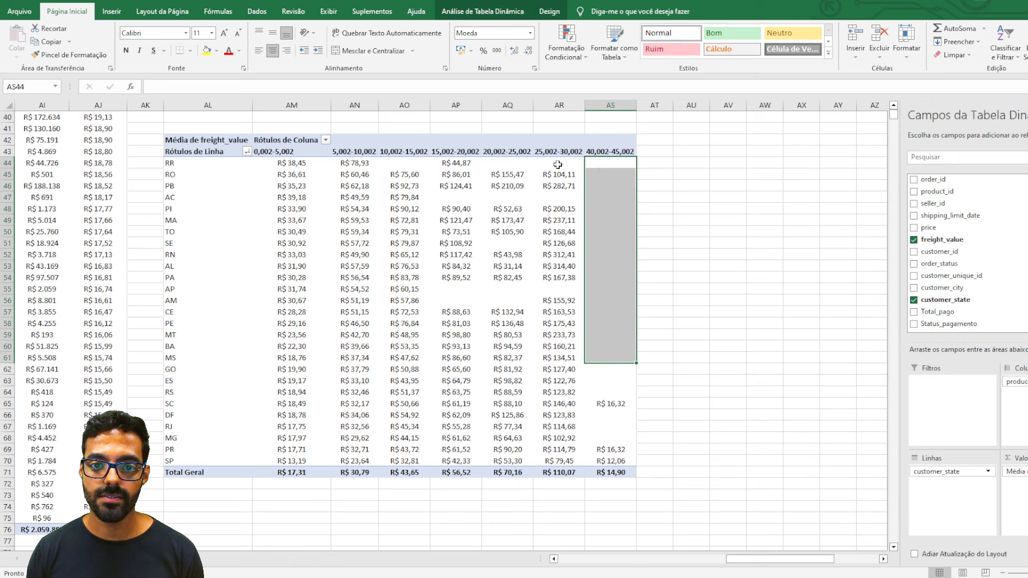
{"action": "left_click_drag", "start_coordinate": [558, 165], "coordinate": [506, 162]}
{"action": "left_click", "coordinate": [406, 161]}
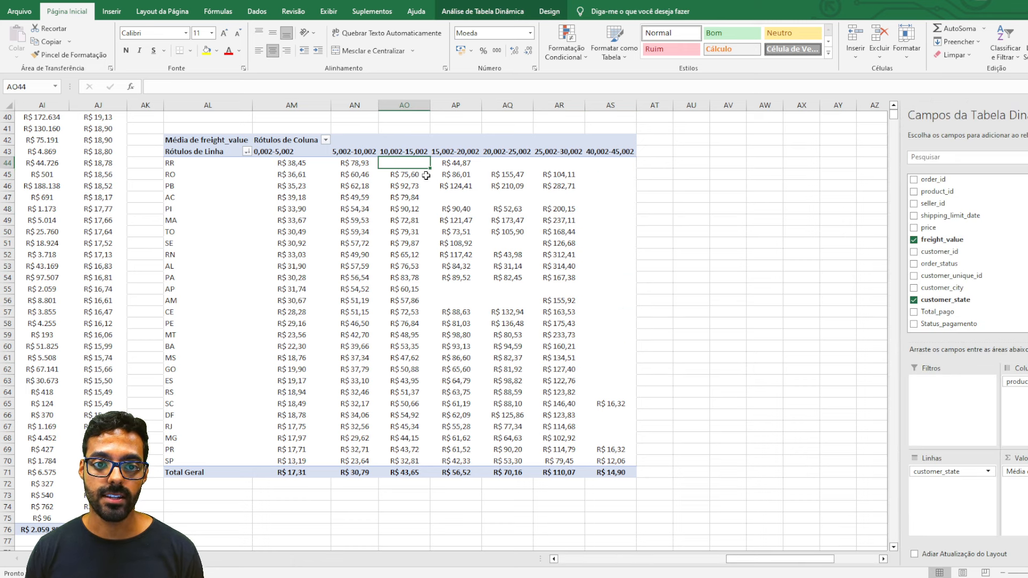
{"action": "left_click_drag", "start_coordinate": [462, 201], "coordinate": [508, 203]}
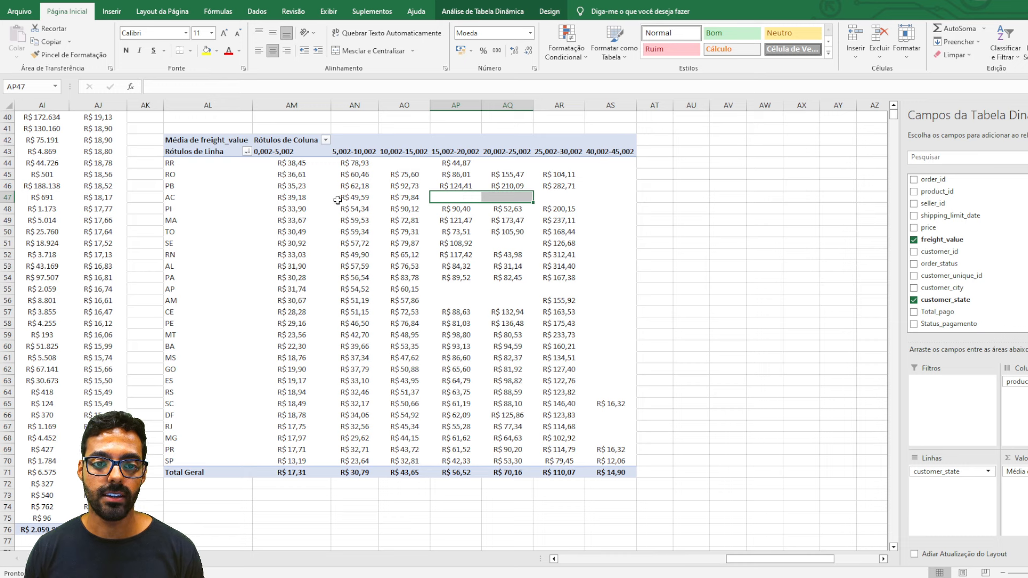
{"action": "left_click", "coordinate": [179, 198]}
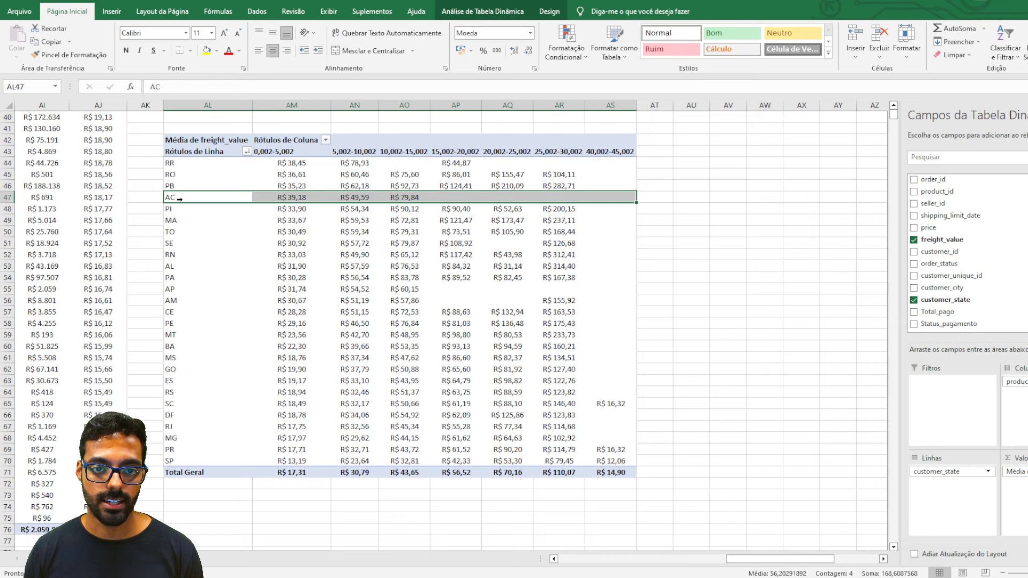
{"action": "left_click", "coordinate": [523, 154]}
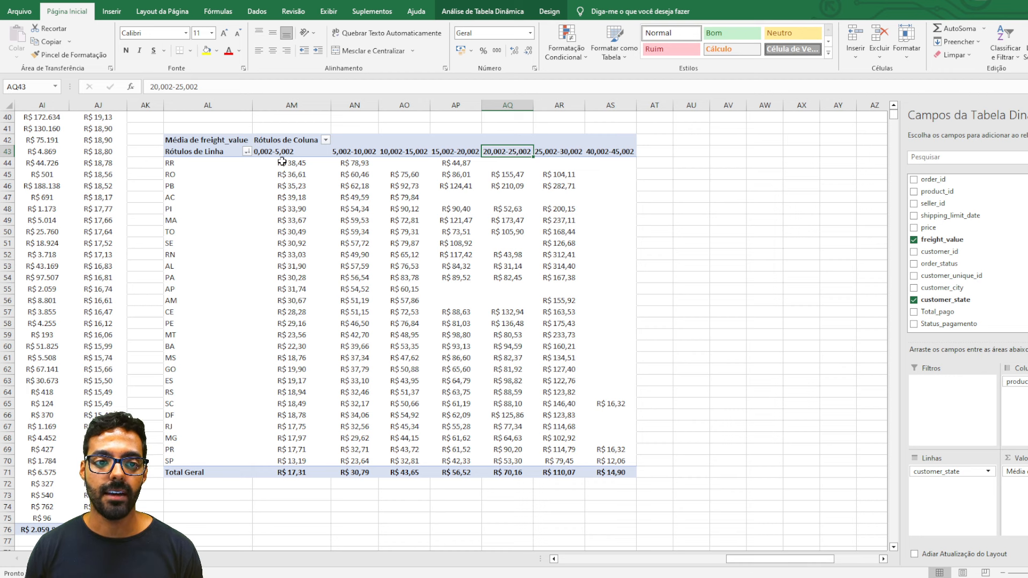
- Apply the green-yellow-red colour scale (Escalas de Cor) to the average freight values in AM44:AS70
{"action": "left_click_drag", "start_coordinate": [281, 162], "coordinate": [631, 463]}
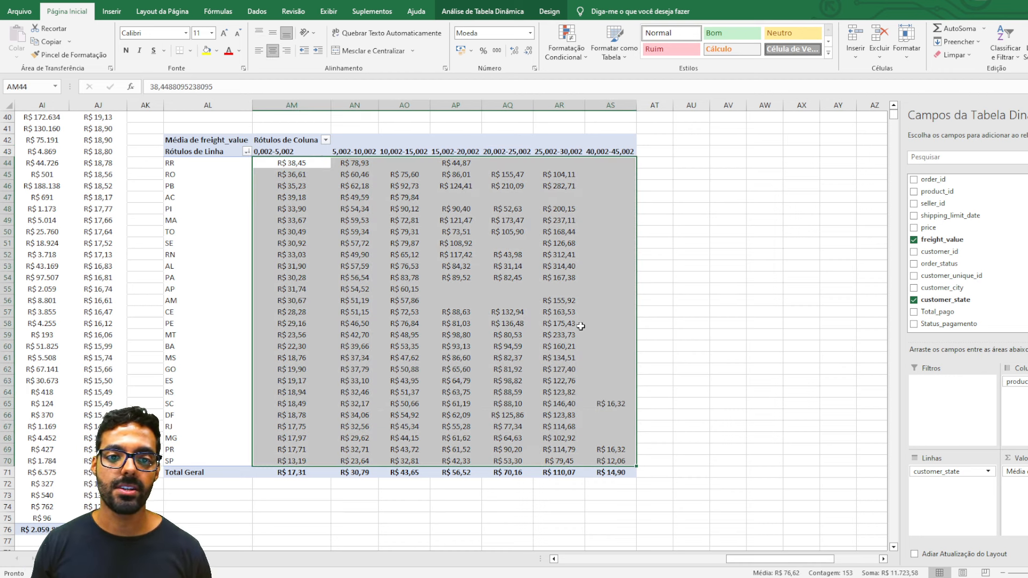
{"action": "mouse_move", "coordinate": [581, 326]}
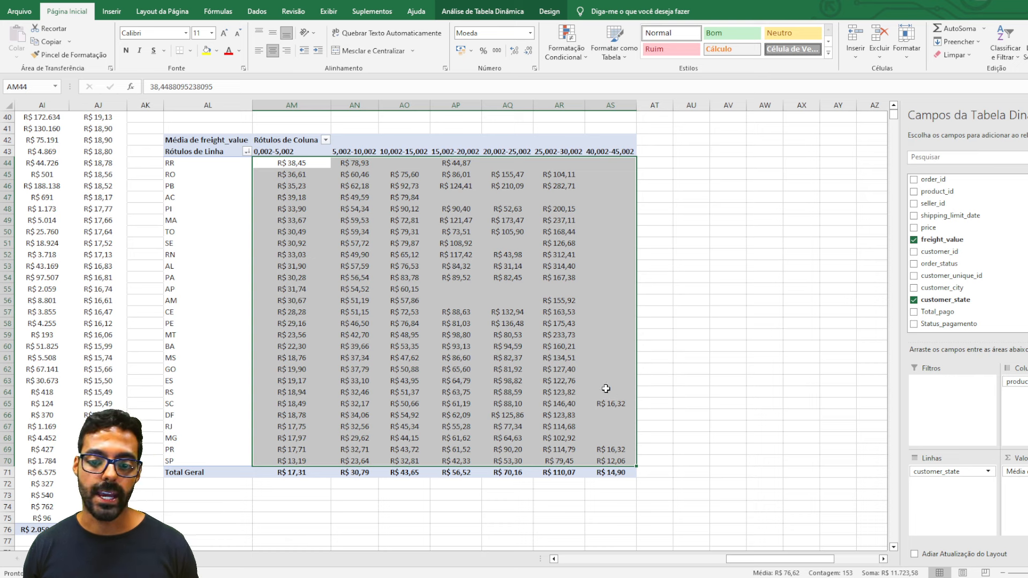
{"action": "left_click", "coordinate": [559, 60]}
{"action": "mouse_move", "coordinate": [658, 161]}
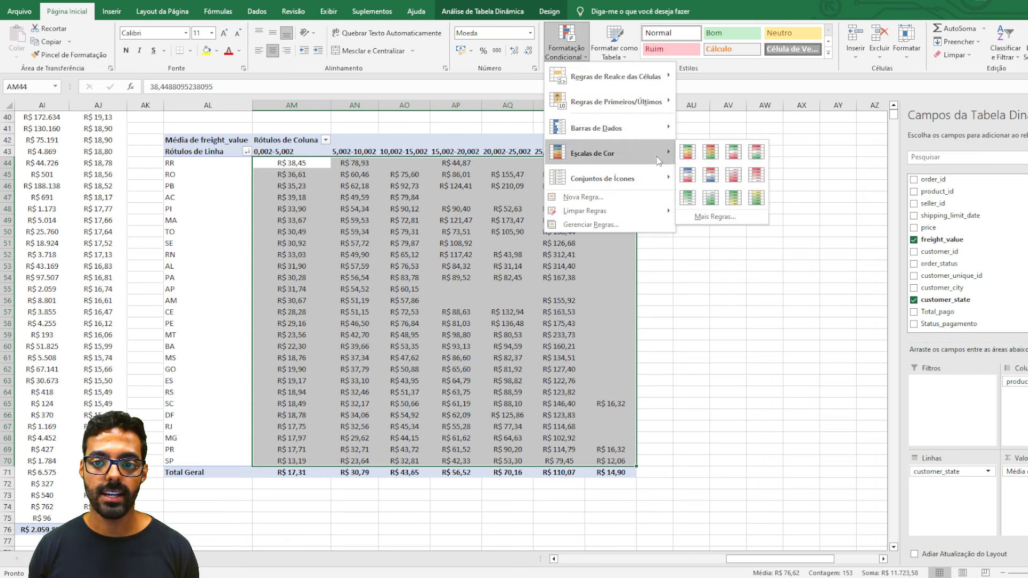
{"action": "left_click", "coordinate": [687, 152]}
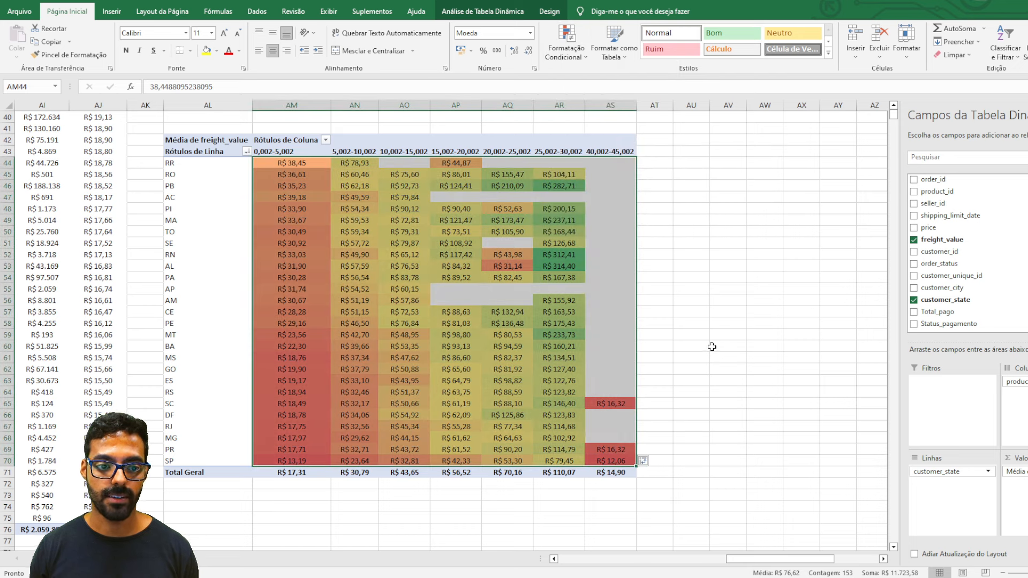
- Review the coloured averages, comparing the 0,002-5,002 range across states with the RN and AL values in the 25,002-30,002 range
{"action": "scroll", "coordinate": [712, 351], "scroll_direction": "down", "scroll_amount": 1}
{"action": "scroll", "coordinate": [689, 356], "scroll_direction": "up", "scroll_amount": 1}
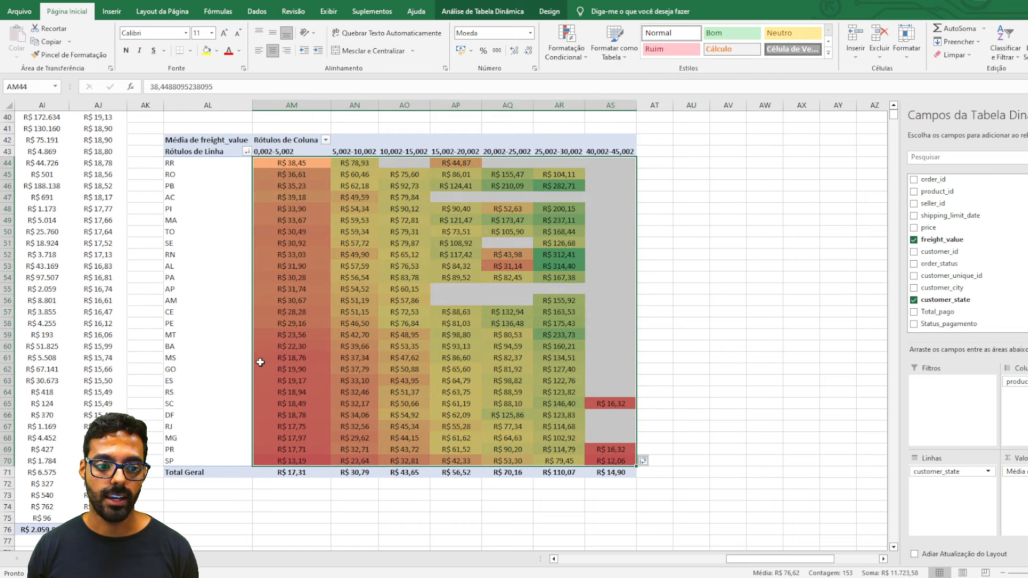
{"action": "left_click_drag", "start_coordinate": [263, 462], "coordinate": [279, 391]}
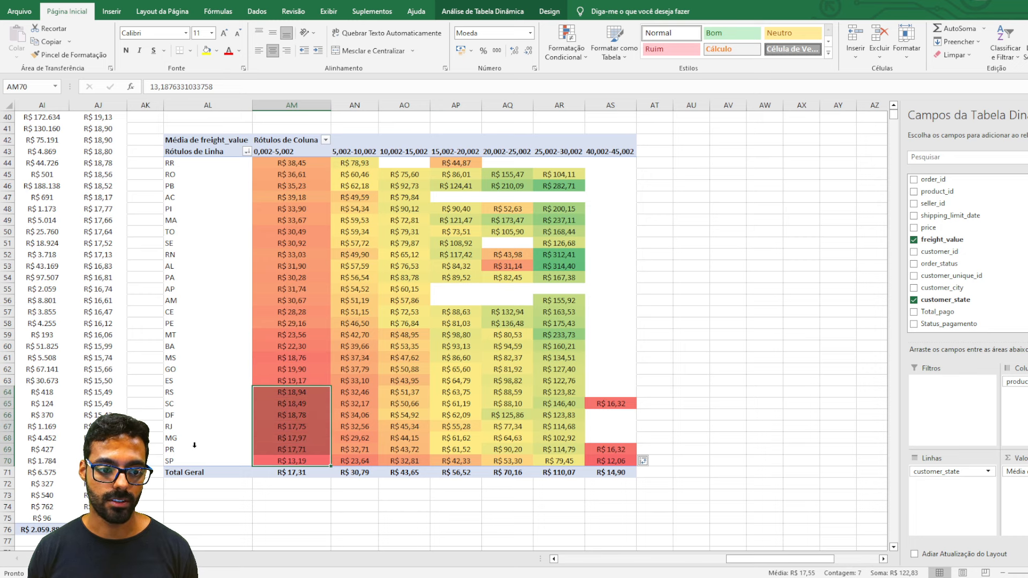
{"action": "left_click", "coordinate": [282, 439]}
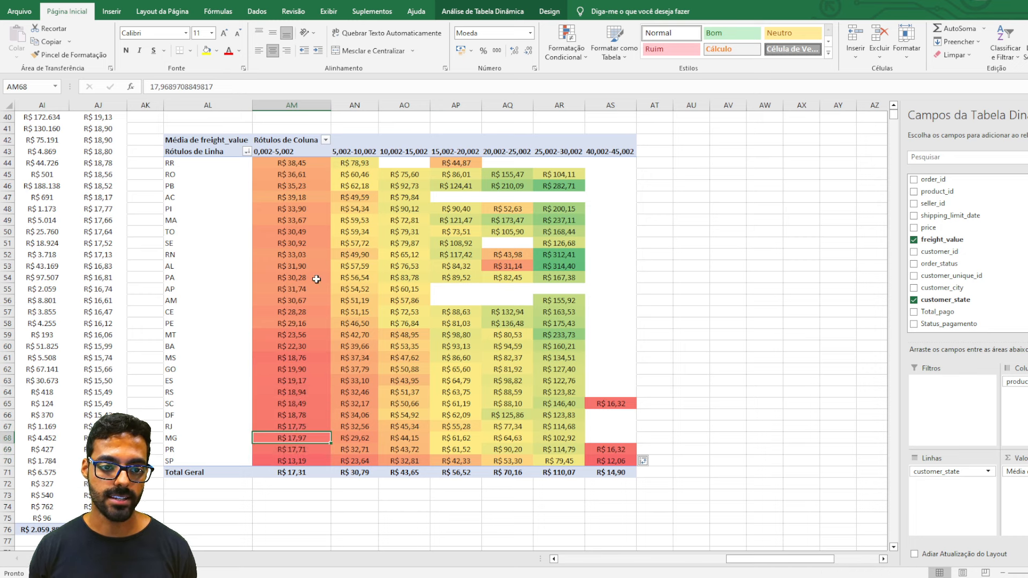
{"action": "left_click_drag", "start_coordinate": [309, 166], "coordinate": [288, 461]}
{"action": "left_click", "coordinate": [294, 459]}
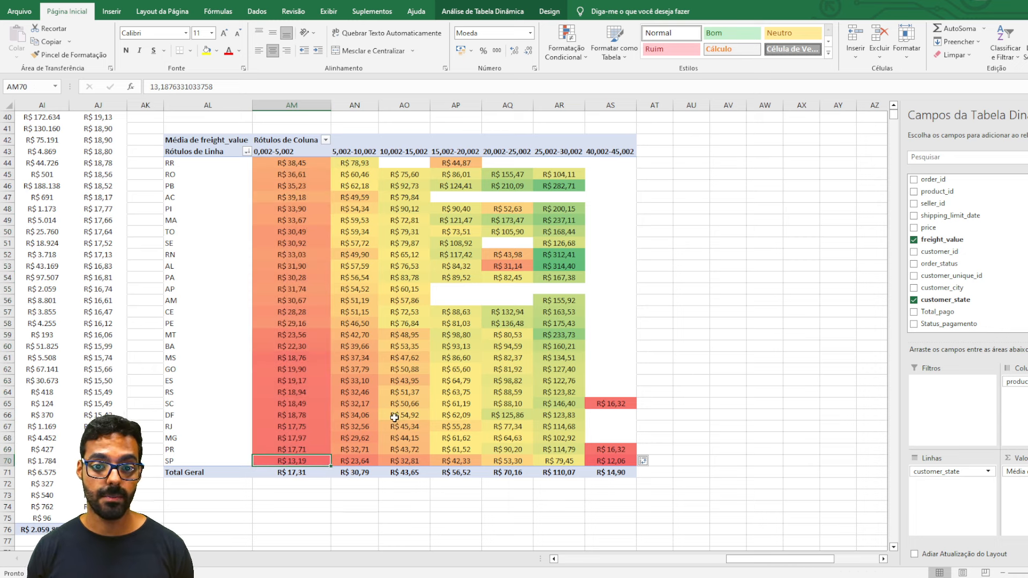
{"action": "left_click", "coordinate": [561, 253]}
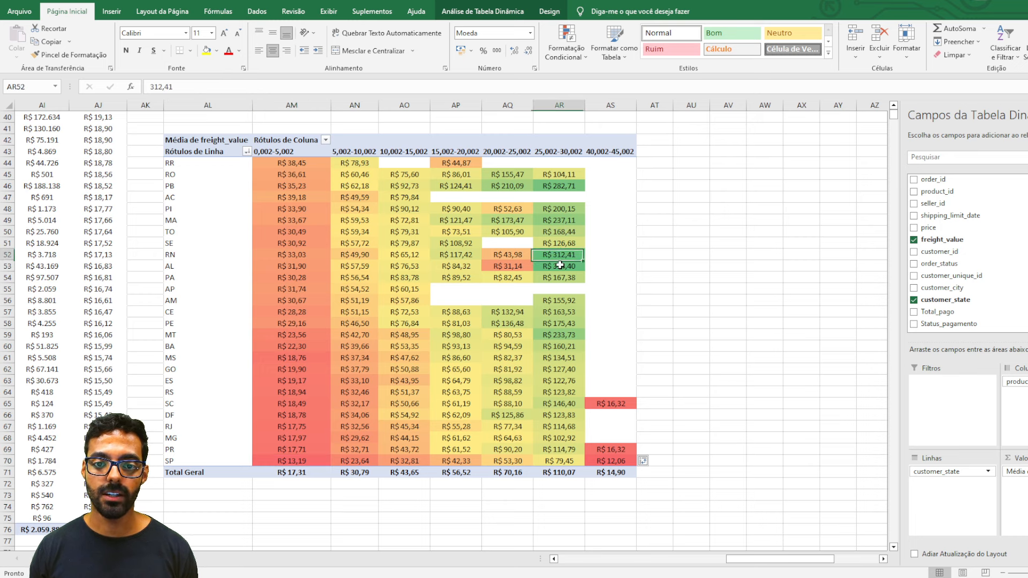
{"action": "left_click", "coordinate": [560, 265]}
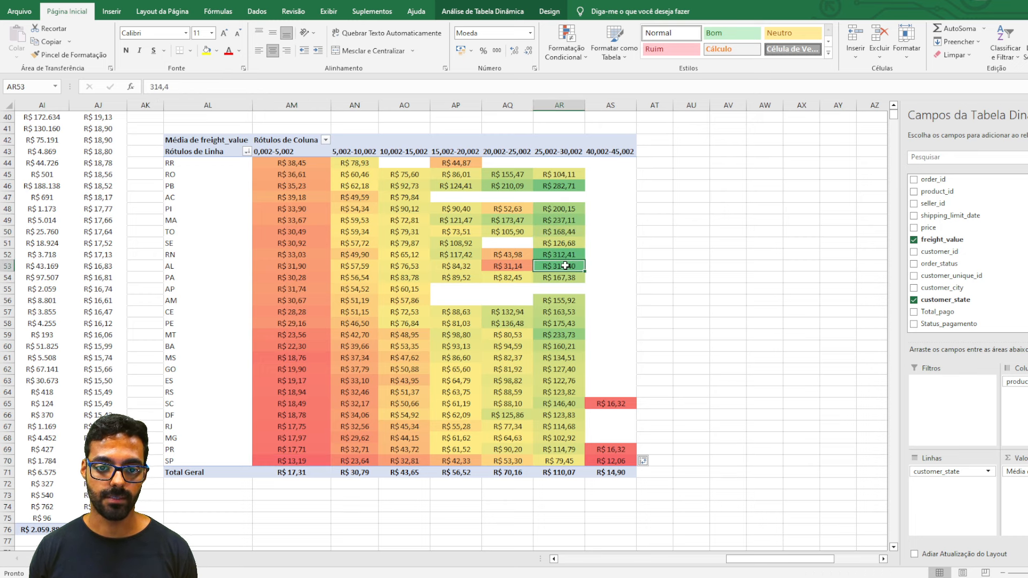
{"action": "left_click", "coordinate": [269, 459]}
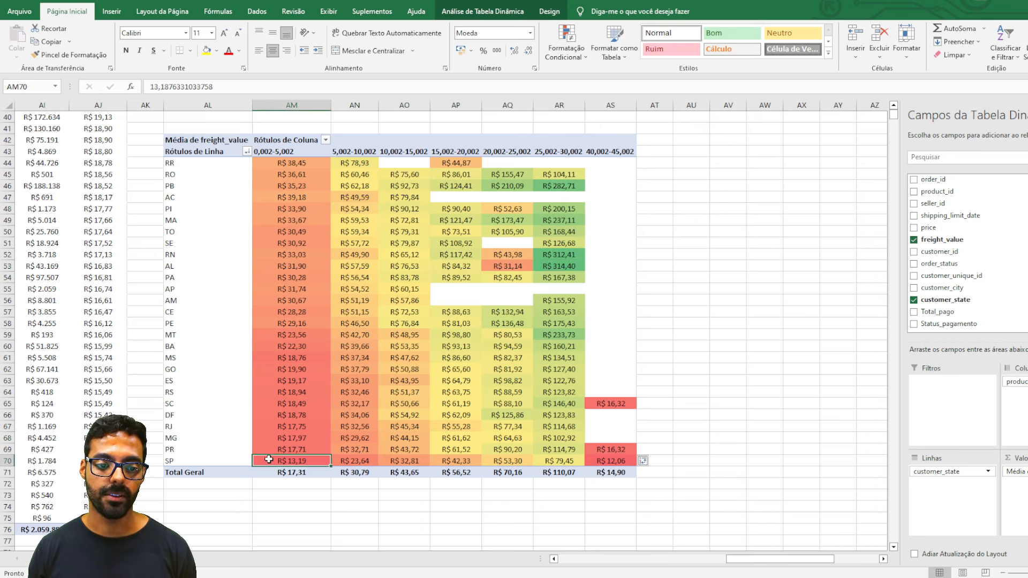
- Examine the coloured freight averages across the weight ranges, focusing on the 25,002-30,002 column and the PB row from 0,002-5,002 upward
{"action": "left_click_drag", "start_coordinate": [269, 459], "coordinate": [580, 154]}
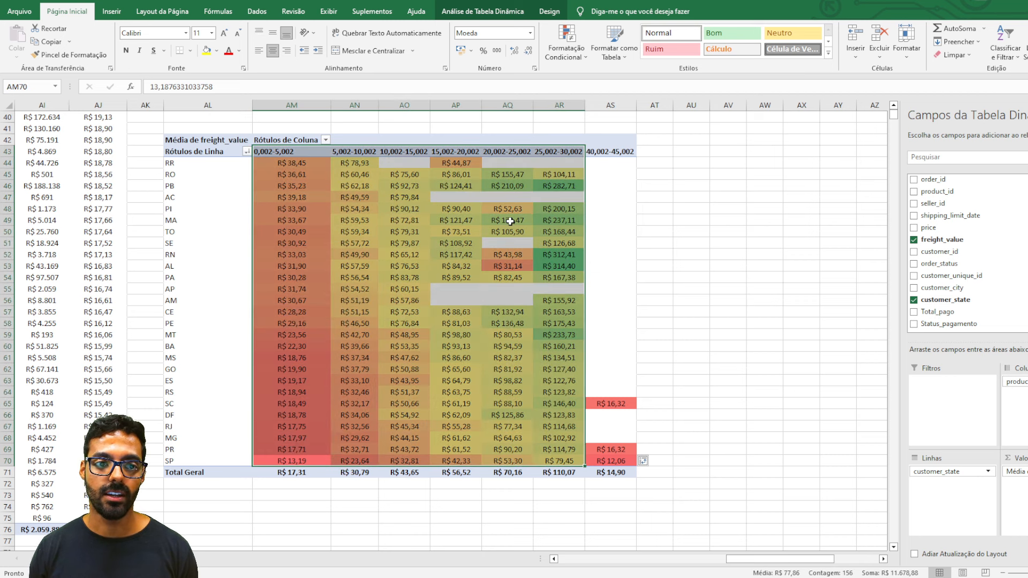
{"action": "left_click", "coordinate": [557, 185]}
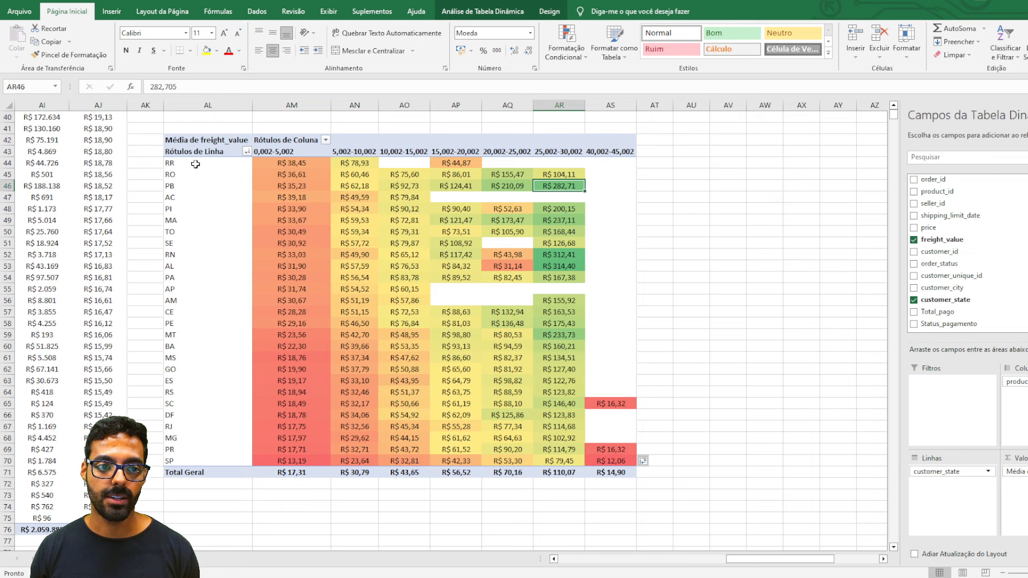
{"action": "left_click_drag", "start_coordinate": [195, 164], "coordinate": [375, 174]}
{"action": "left_click", "coordinate": [562, 154]}
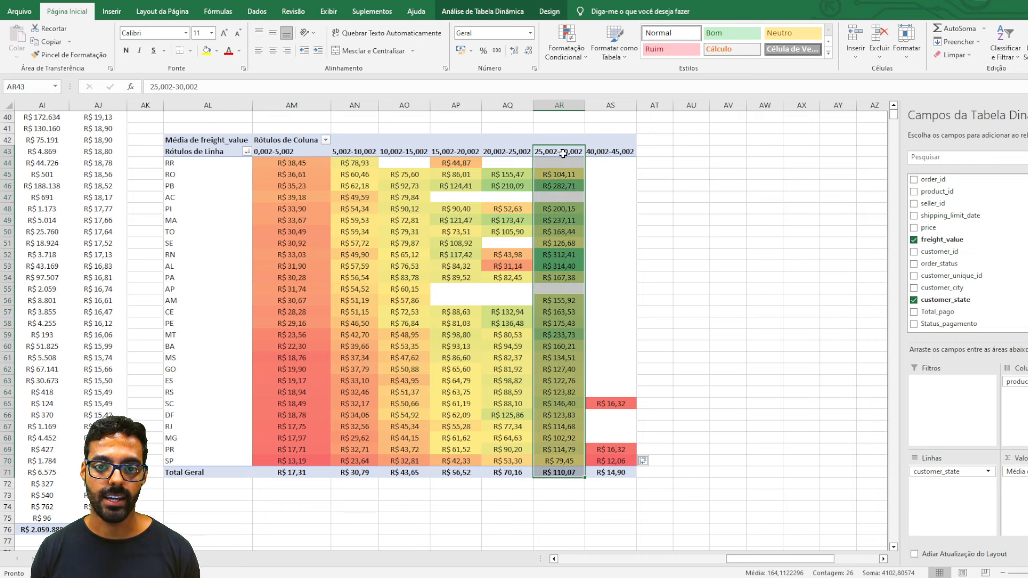
{"action": "left_click", "coordinate": [562, 154]}
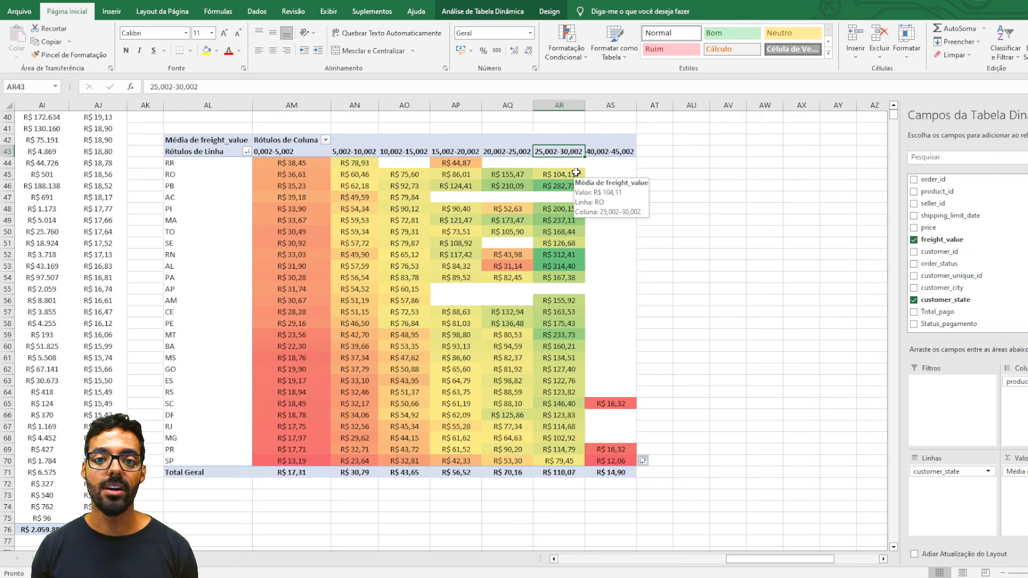
{"action": "left_click_drag", "start_coordinate": [562, 175], "coordinate": [208, 187]}
{"action": "left_click", "coordinate": [562, 186]}
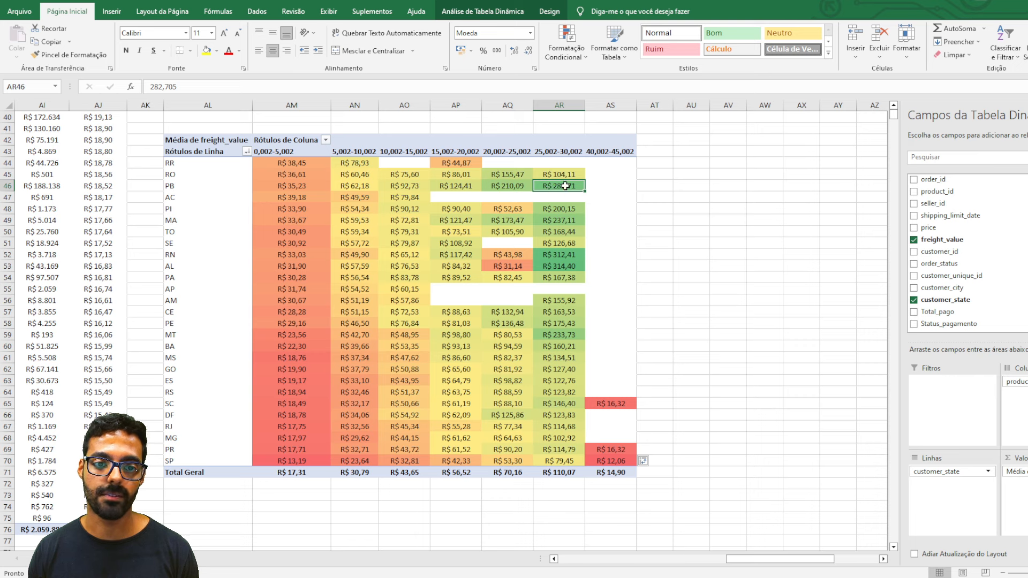
{"action": "left_click_drag", "start_coordinate": [302, 185], "coordinate": [535, 185]}
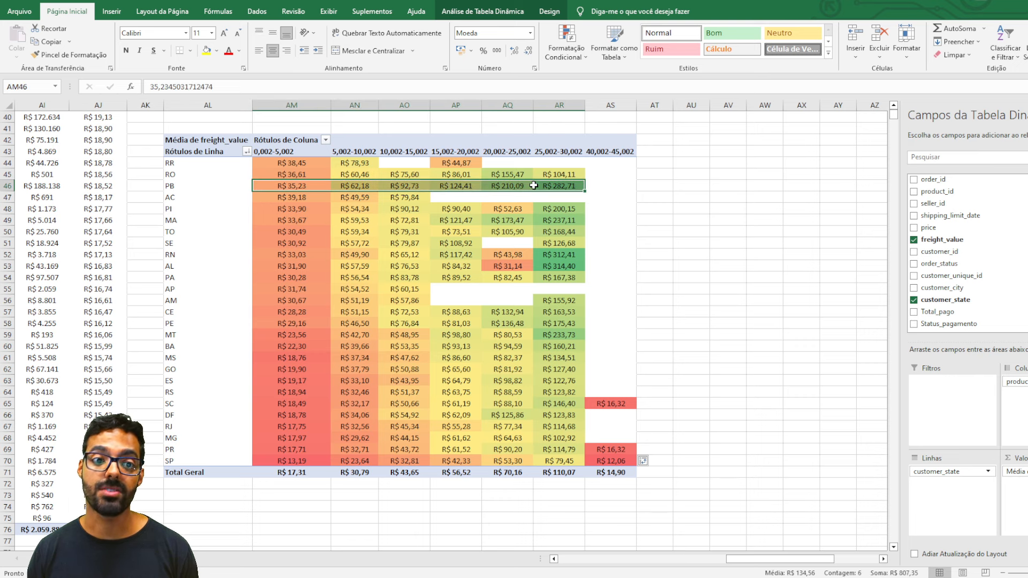
{"action": "left_click", "coordinate": [542, 232]}
{"action": "scroll", "coordinate": [612, 313], "scroll_direction": "up", "scroll_amount": 1}
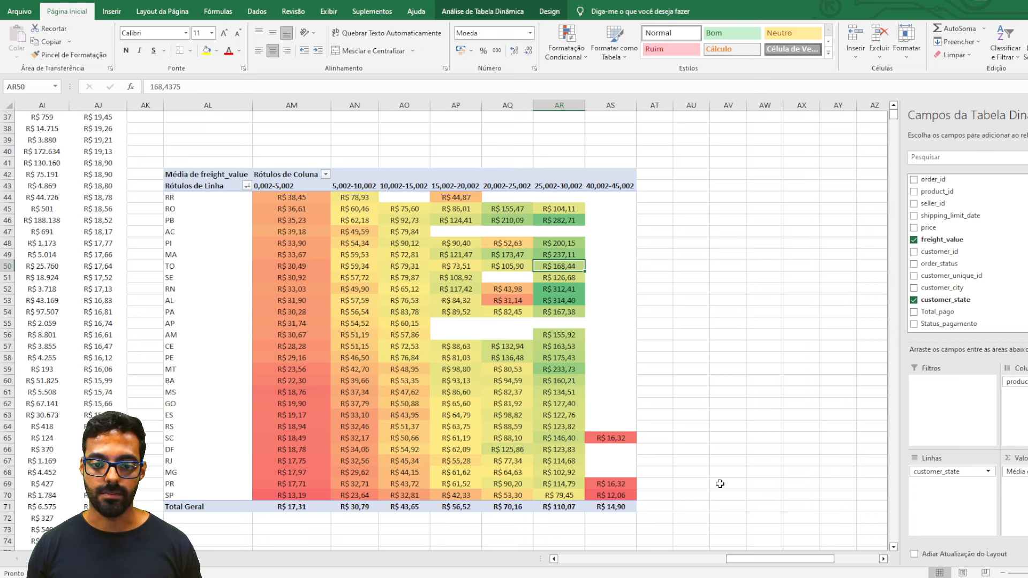
{"action": "scroll", "coordinate": [696, 466], "scroll_direction": "down", "scroll_amount": 1}
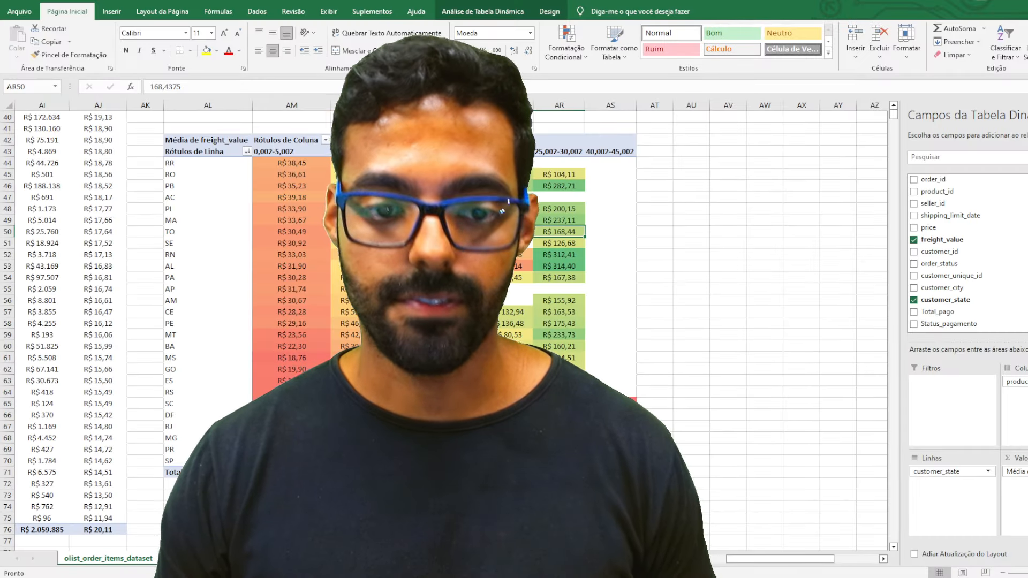
- Look back over the order data and the earlier pivot tables, ending on empty cell V38 below the payment-type table
{"action": "scroll", "coordinate": [177, 438], "scroll_direction": "down", "scroll_amount": 2}
{"action": "left_click_drag", "start_coordinate": [177, 482], "coordinate": [68, 483]}
{"action": "scroll", "coordinate": [375, 429], "scroll_direction": "up", "scroll_amount": 15}
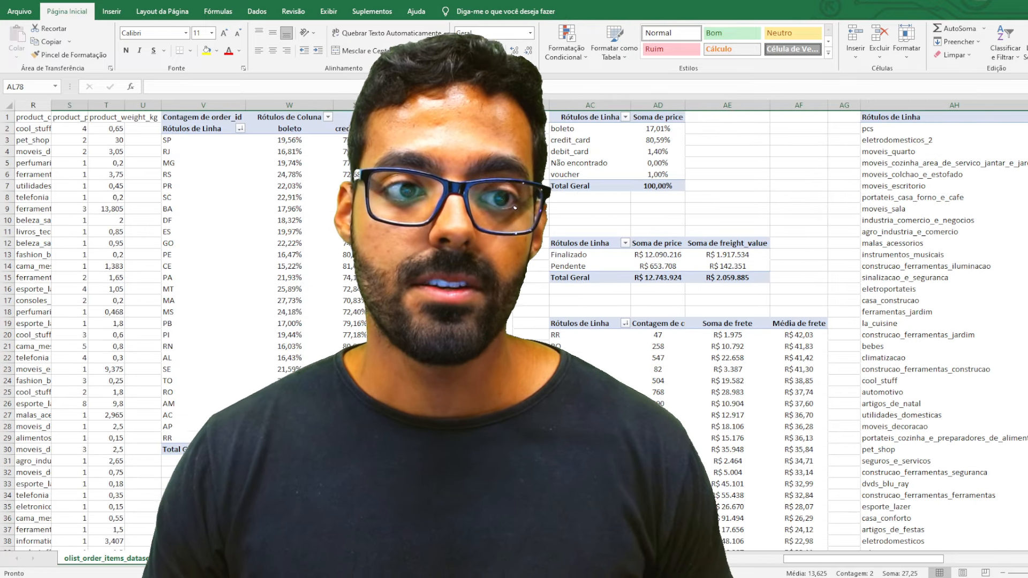
{"action": "scroll", "coordinate": [399, 215], "scroll_direction": "left", "scroll_amount": 6}
{"action": "left_click", "coordinate": [399, 197]}
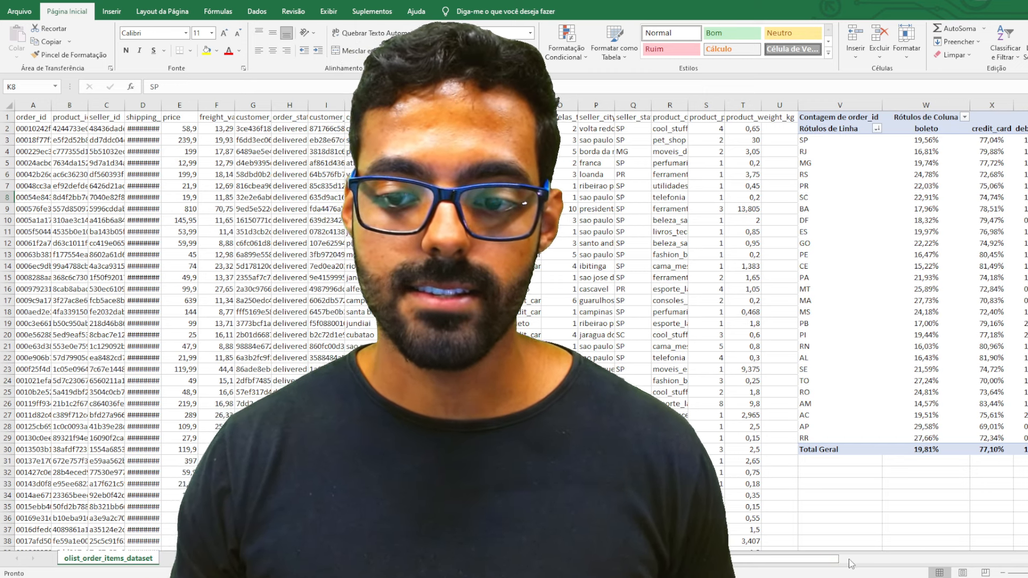
{"action": "left_click_drag", "start_coordinate": [833, 560], "coordinate": [959, 485]}
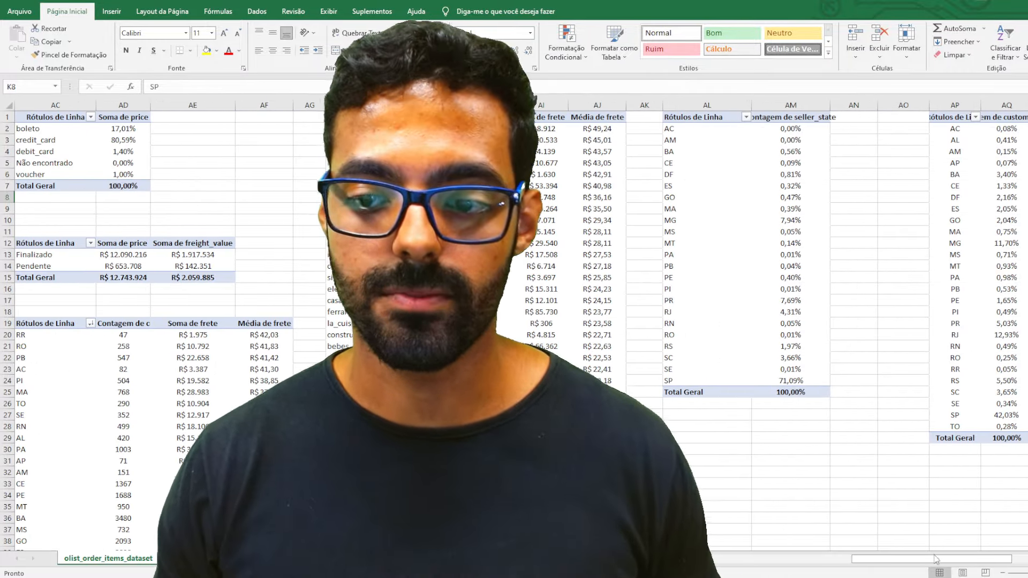
{"action": "left_click_drag", "start_coordinate": [879, 560], "coordinate": [761, 560]}
{"action": "scroll", "coordinate": [589, 428], "scroll_direction": "down", "scroll_amount": 1}
{"action": "scroll", "coordinate": [514, 330], "scroll_direction": "down", "scroll_amount": 2}
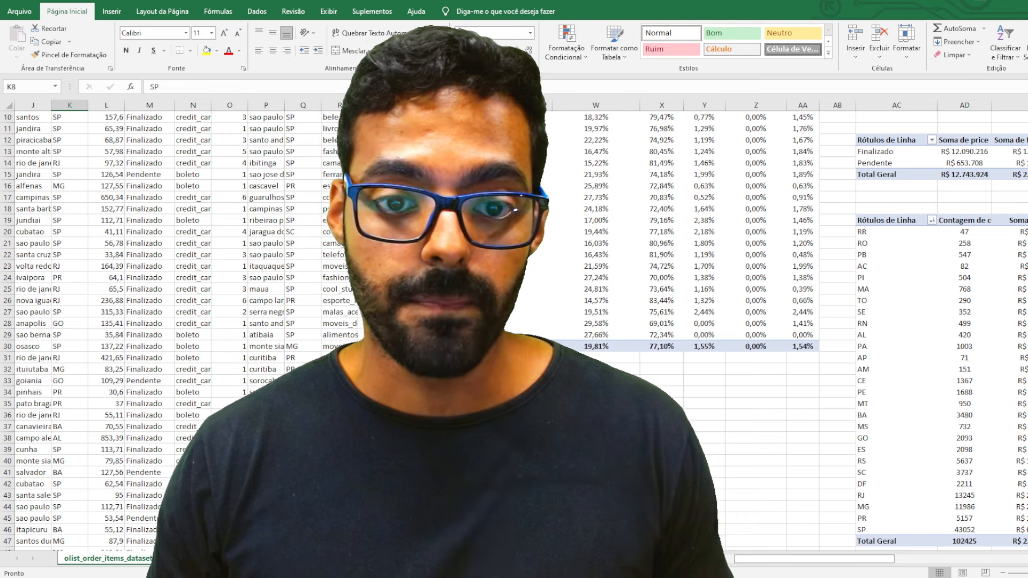
{"action": "left_click", "coordinate": [511, 437]}
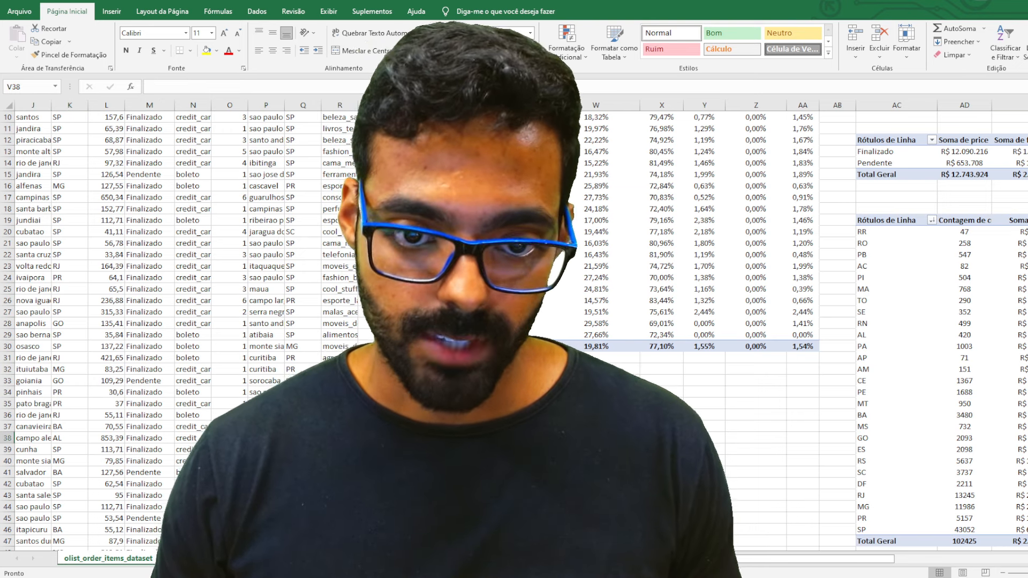